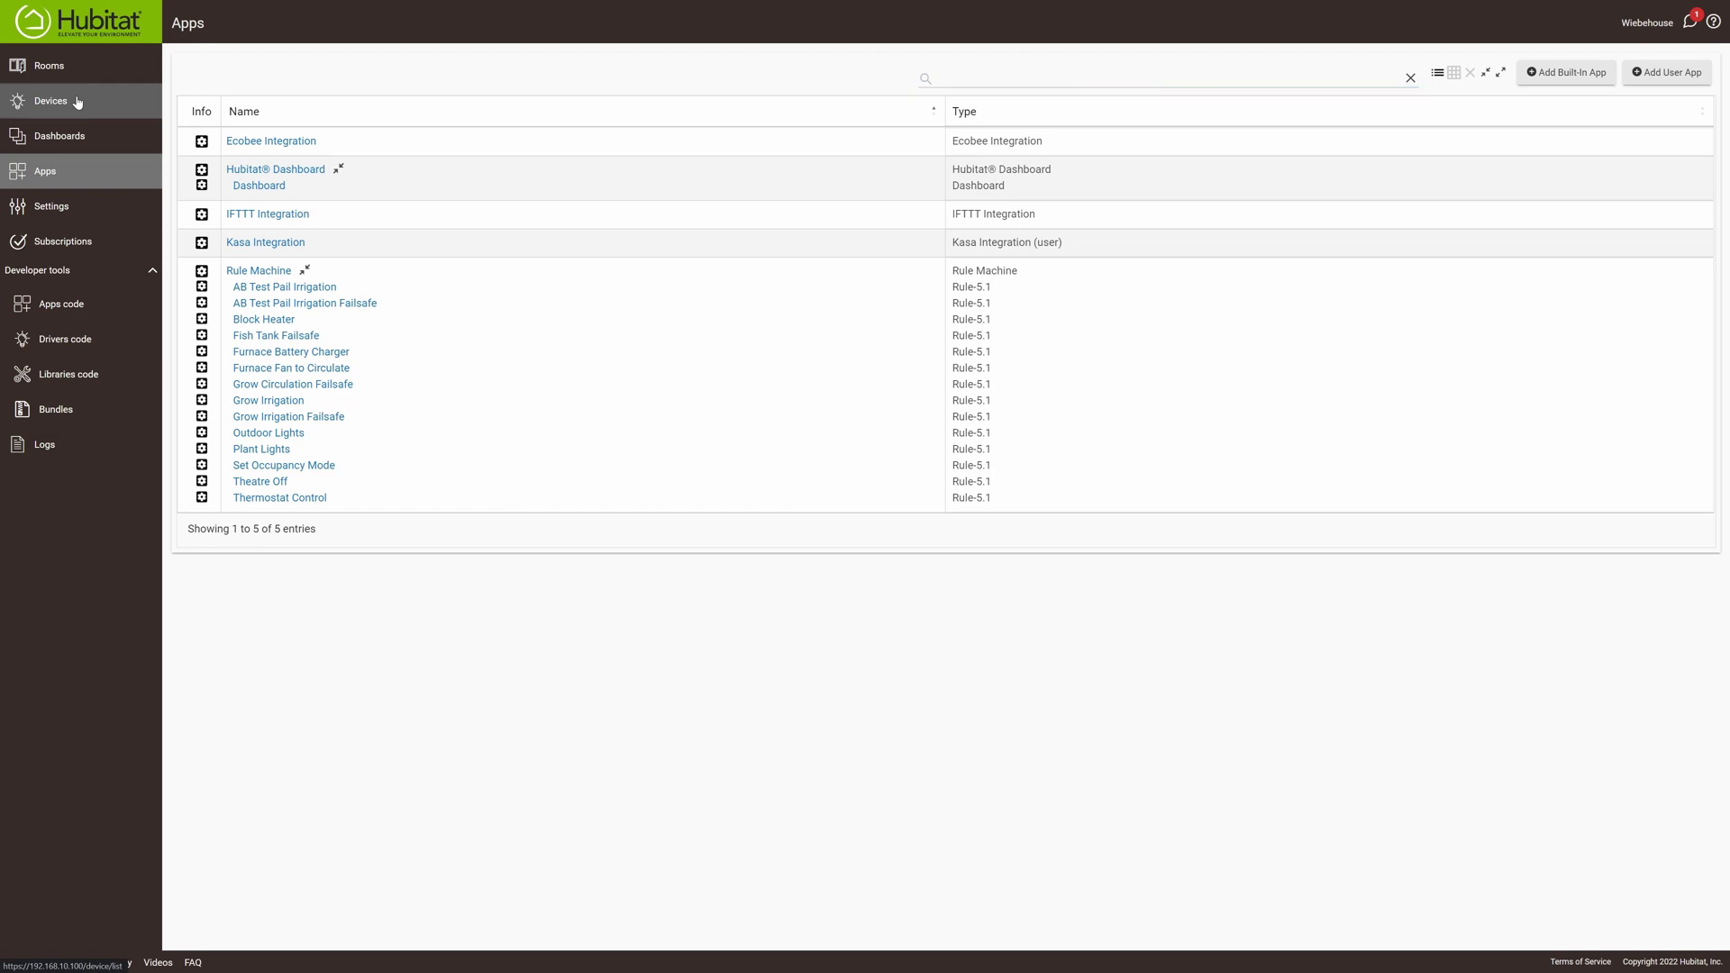
- Start Zigbee pairing from Devices > Add Device until a GE Zigbee Switch is discovered
{"action": "left_click", "coordinate": [78, 102]}
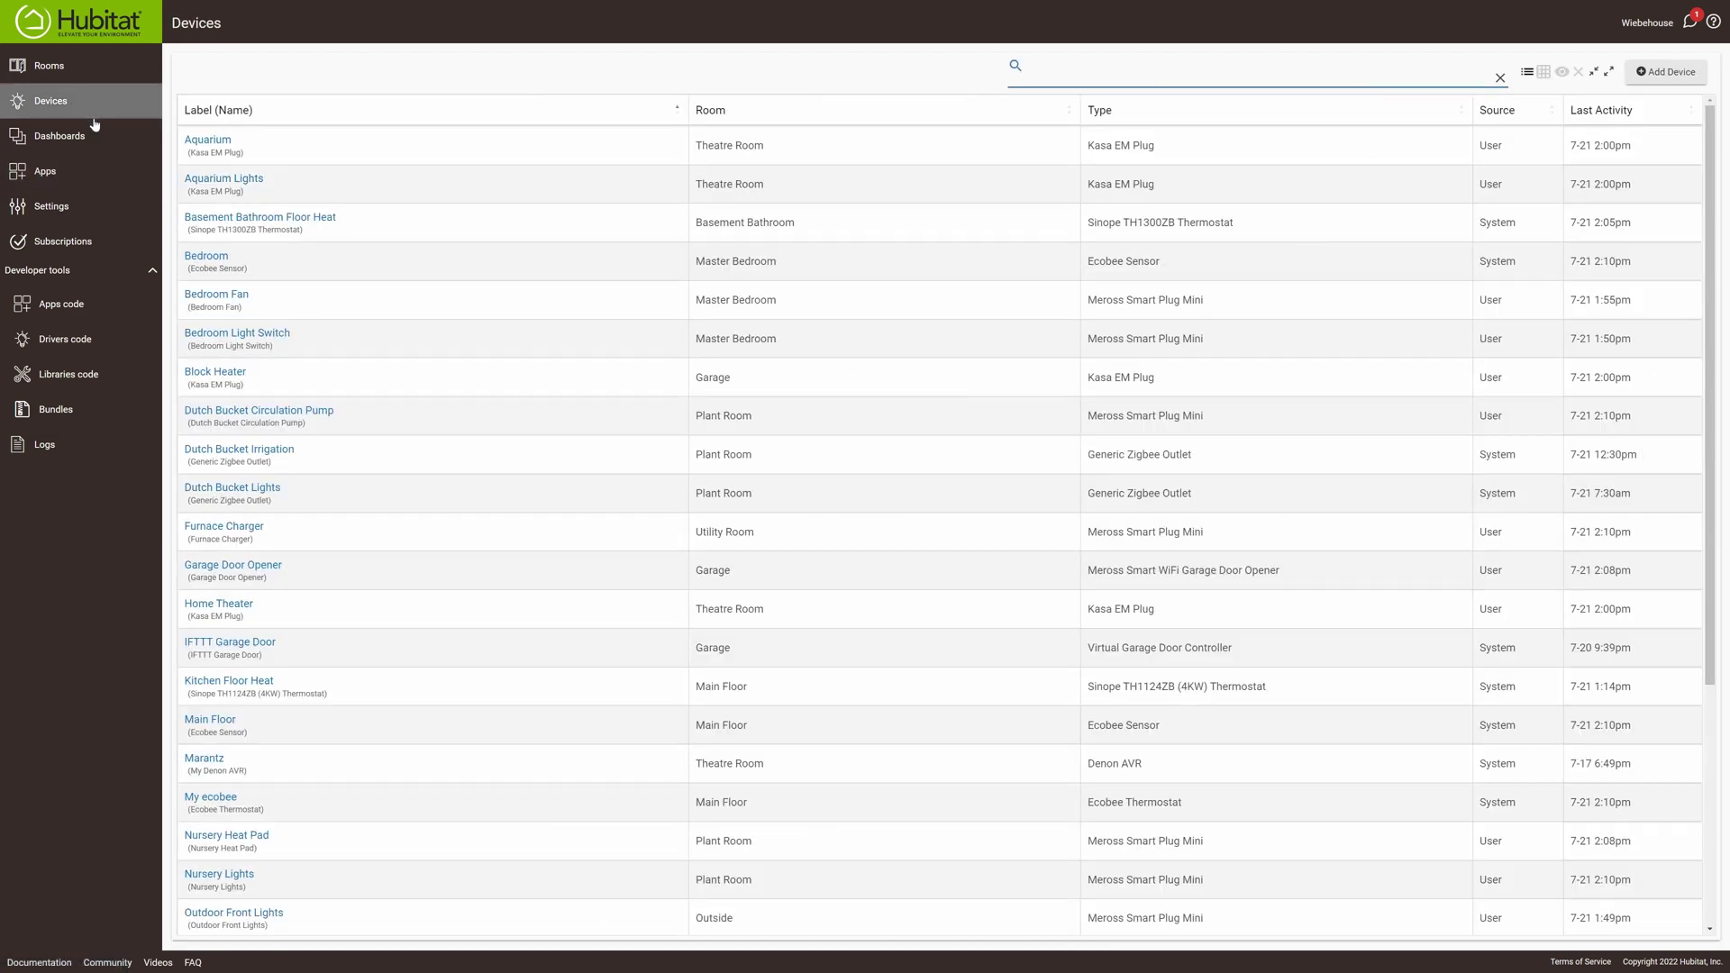
{"action": "left_click", "coordinate": [1669, 74]}
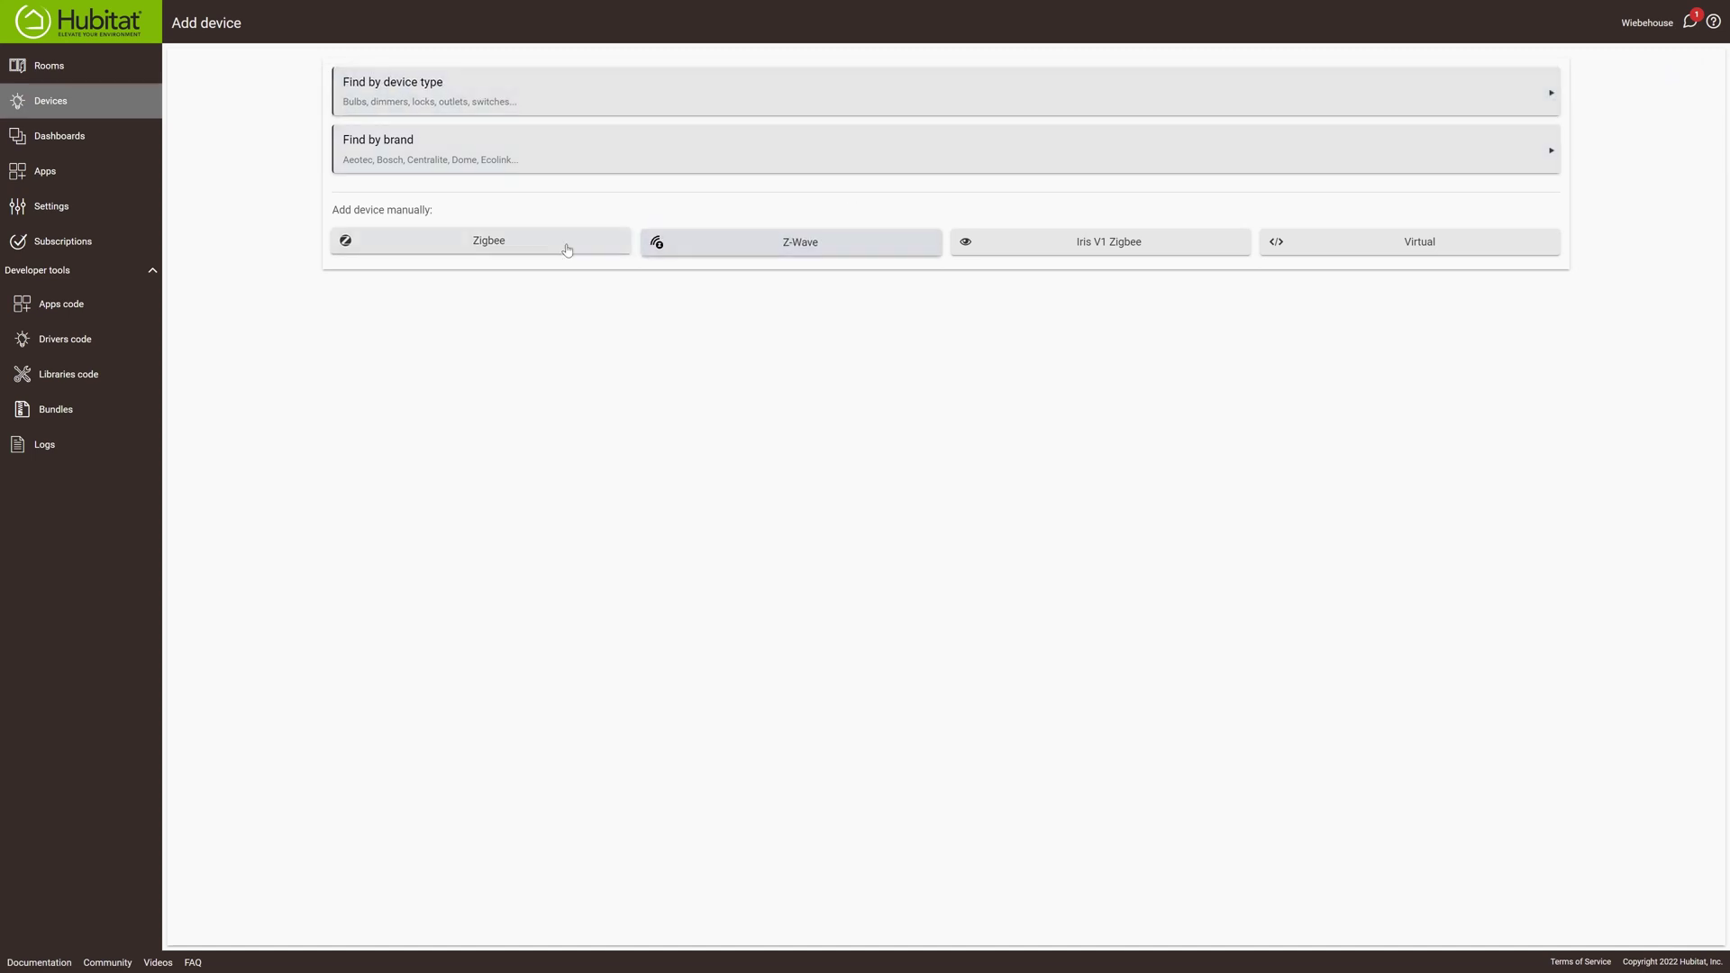
{"action": "left_click", "coordinate": [504, 248]}
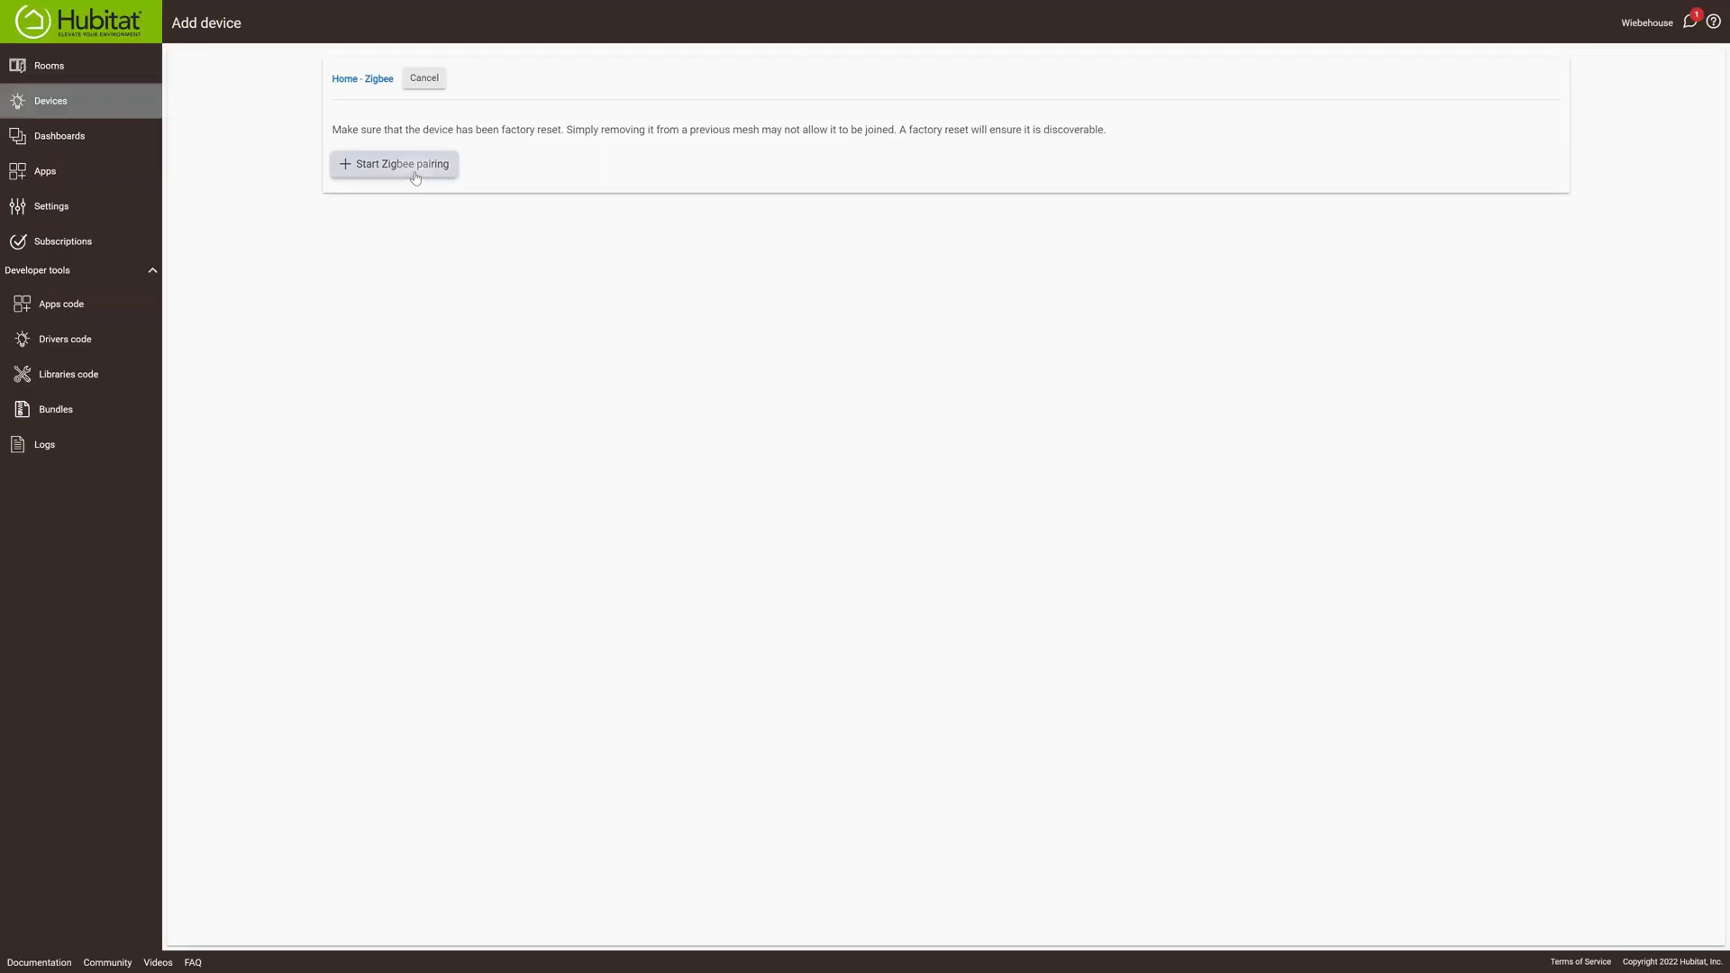
{"action": "left_click", "coordinate": [416, 177]}
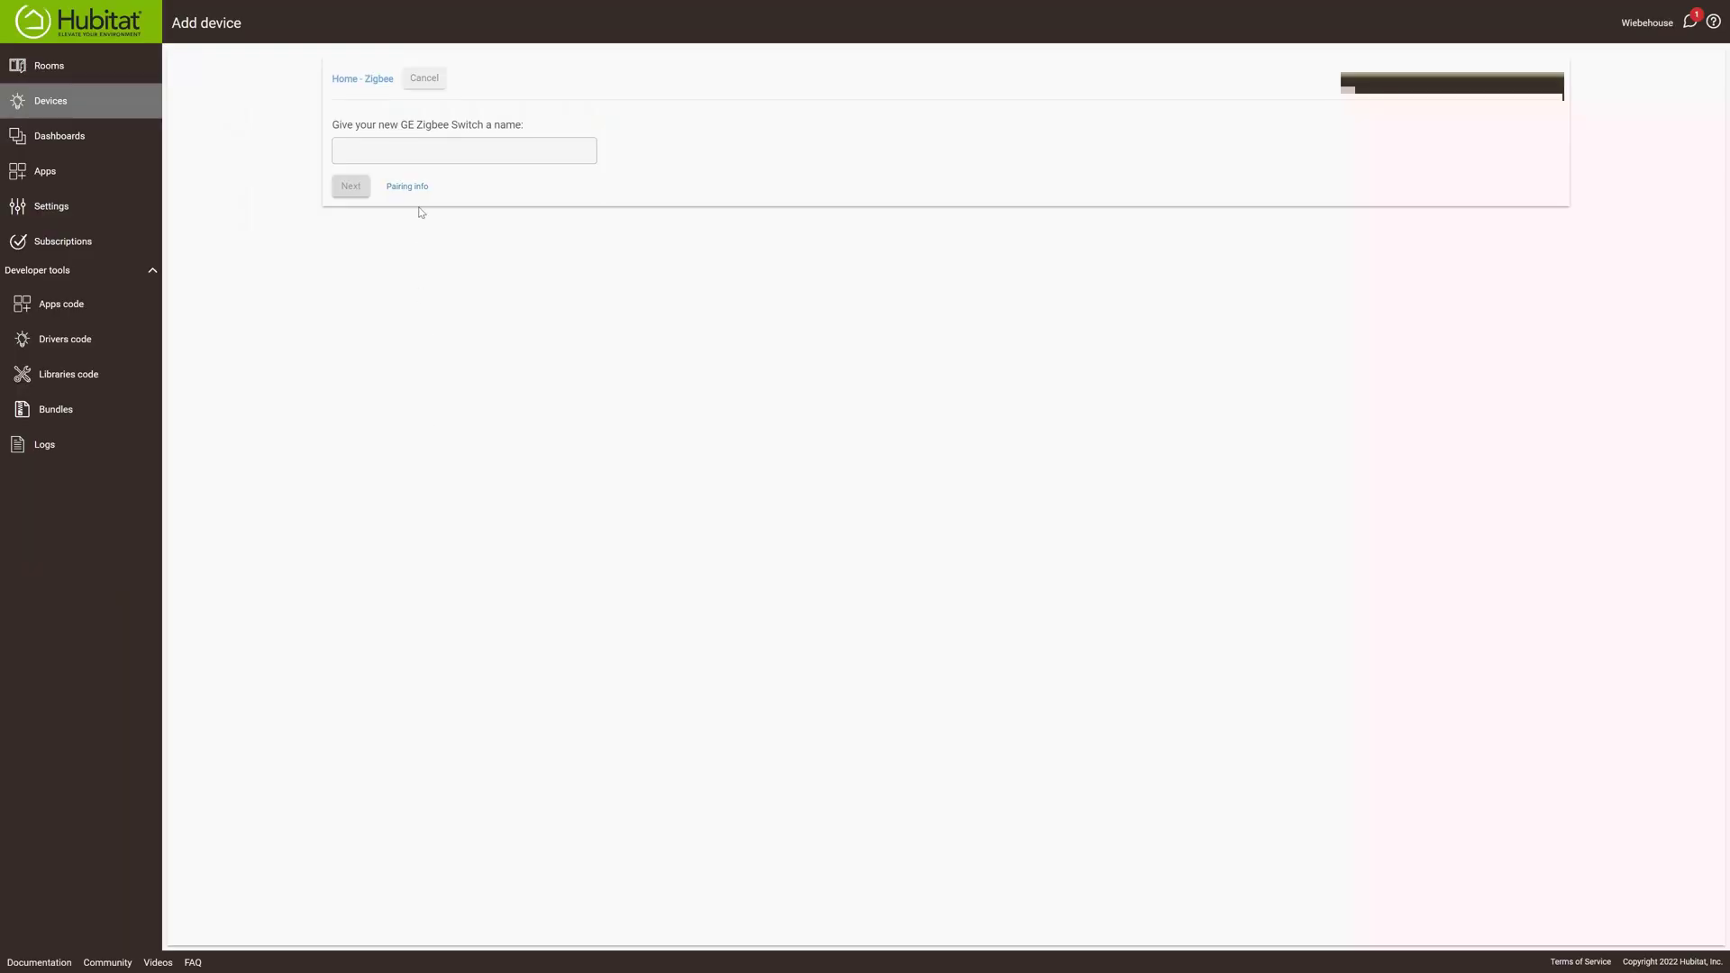
- Name the new switch 'Bedroom Light Switch', assign it to Master Bedroom, and finish adding it
{"action": "left_click", "coordinate": [409, 155]}
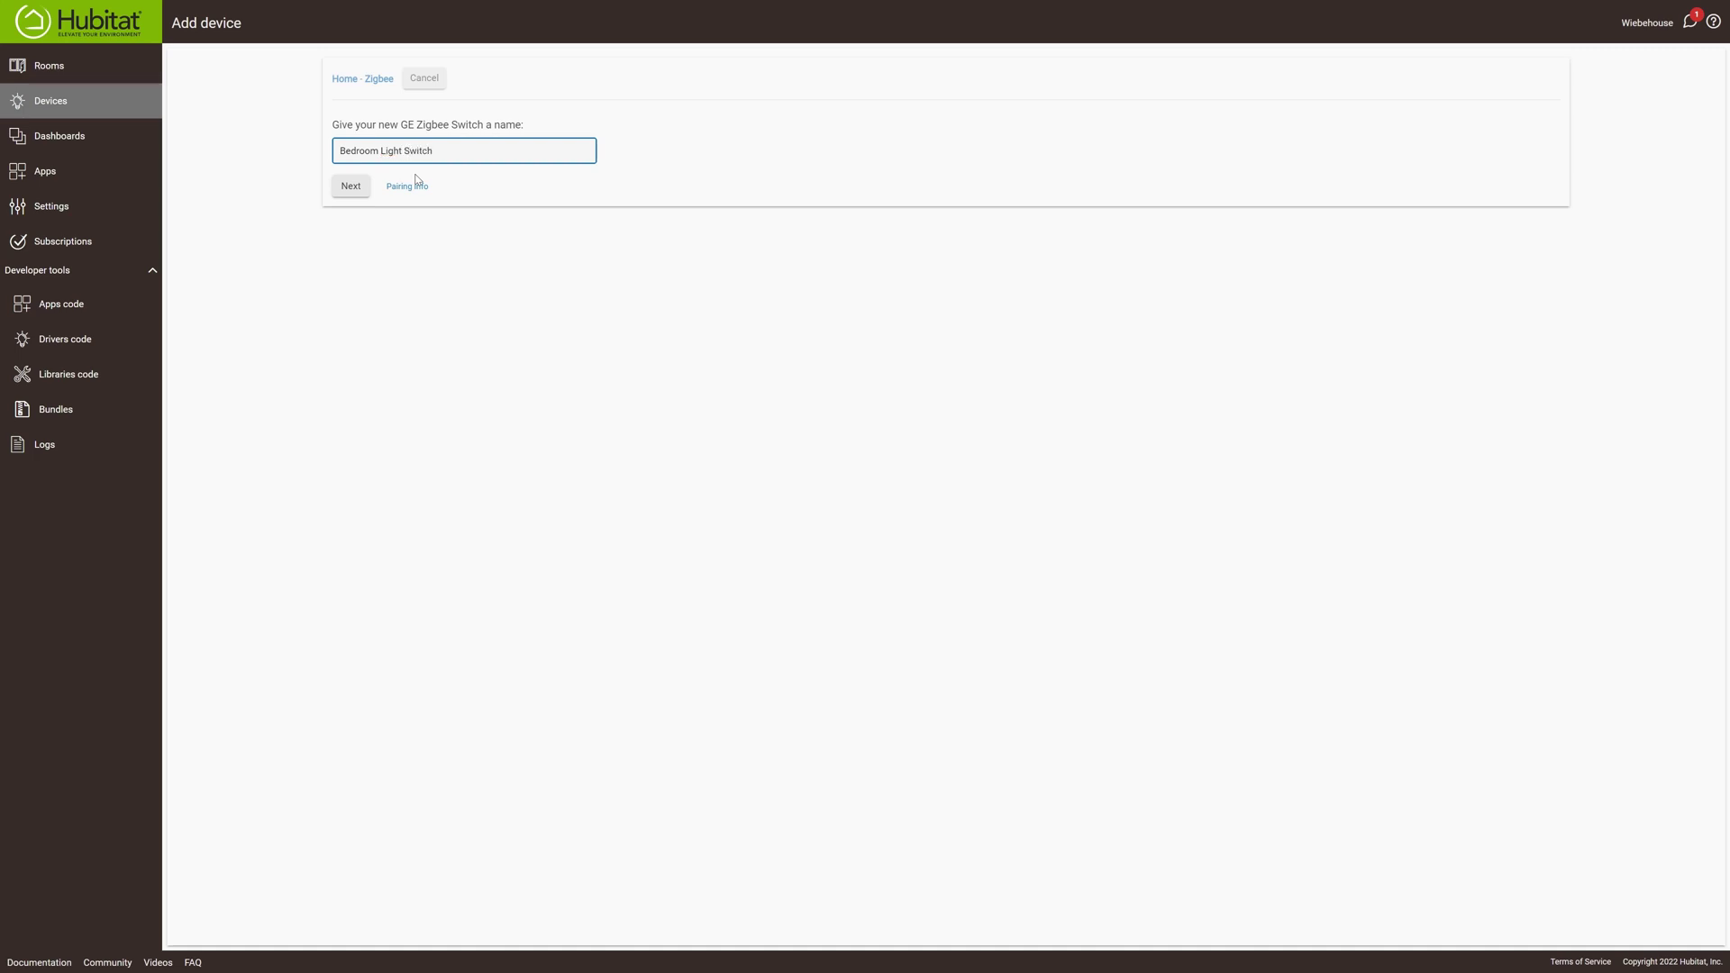
{"action": "left_click", "coordinate": [350, 185]}
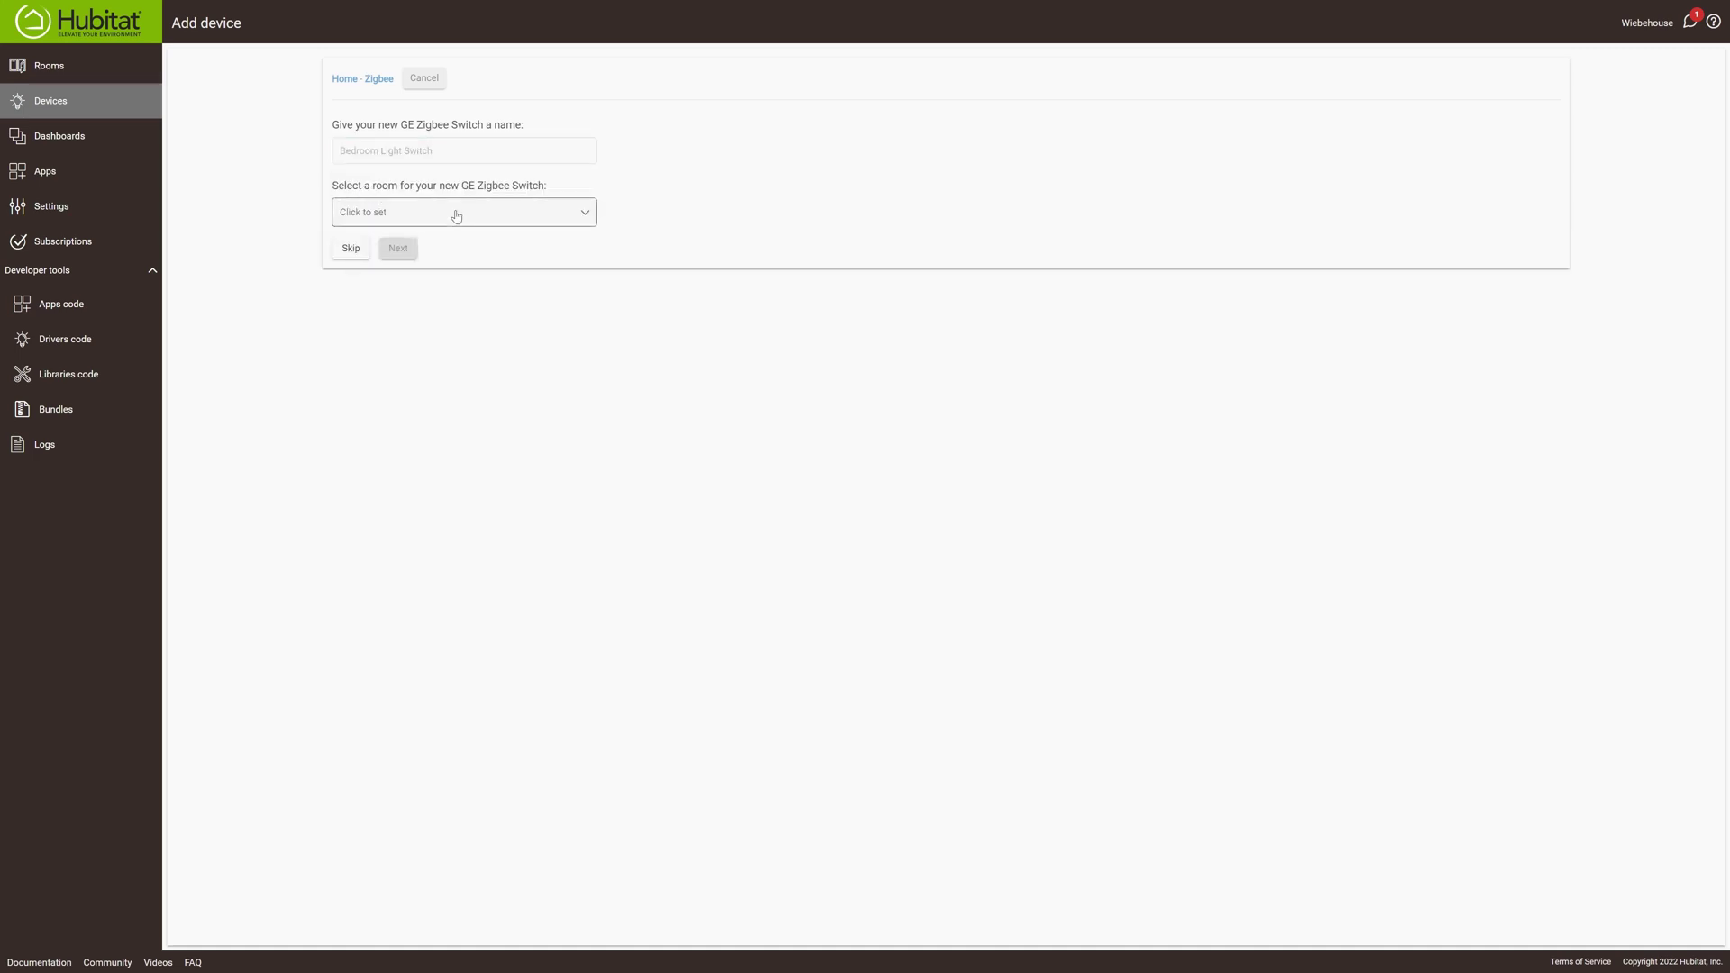
{"action": "left_click", "coordinate": [415, 211]}
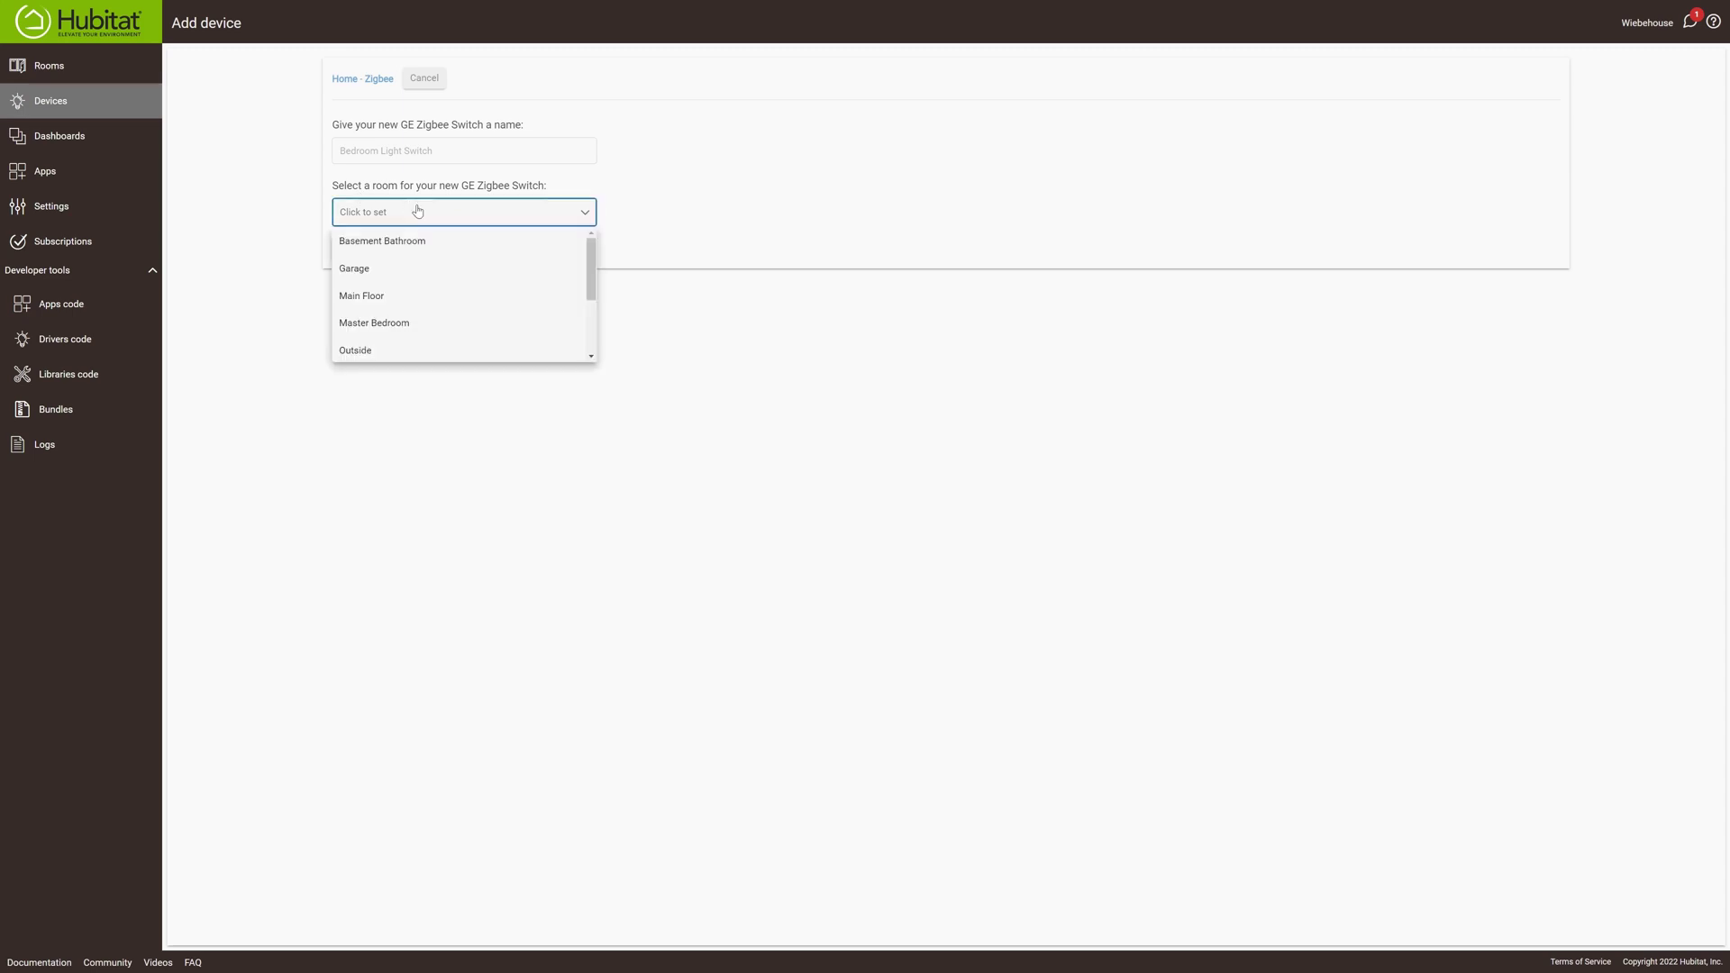
{"action": "left_click", "coordinate": [404, 325]}
{"action": "left_click", "coordinate": [394, 248]}
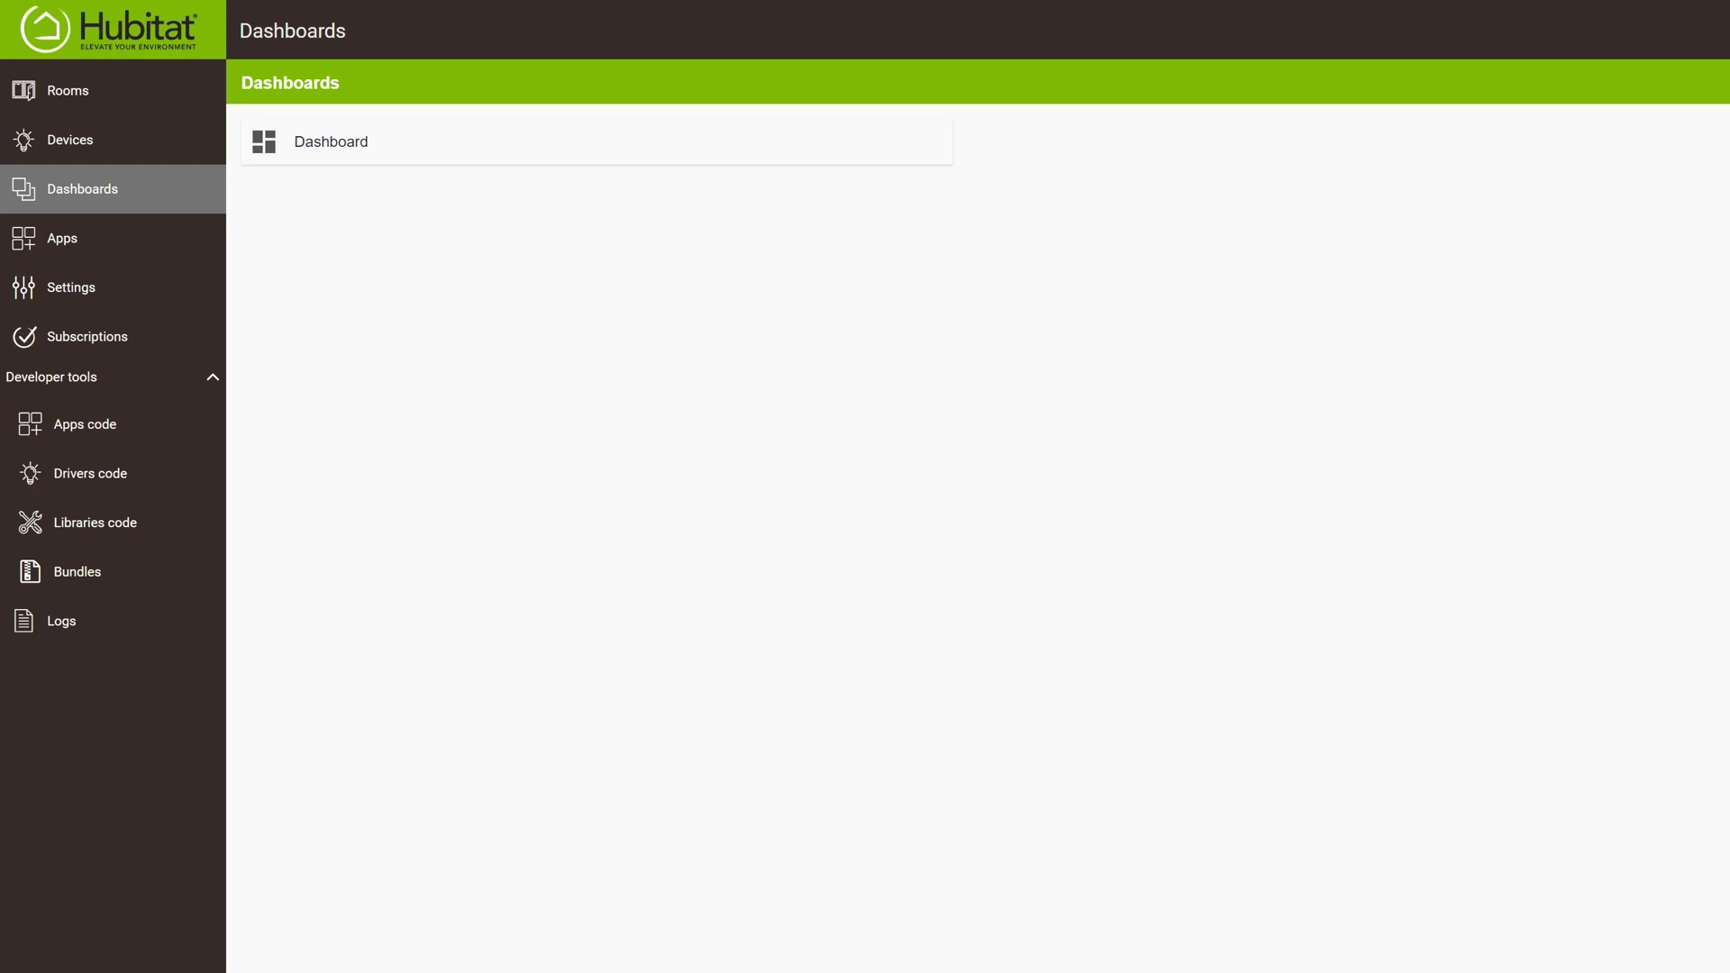
- Open the old Meross Bedroom Light Switch device and review its In Use By list
{"action": "left_click", "coordinate": [69, 132]}
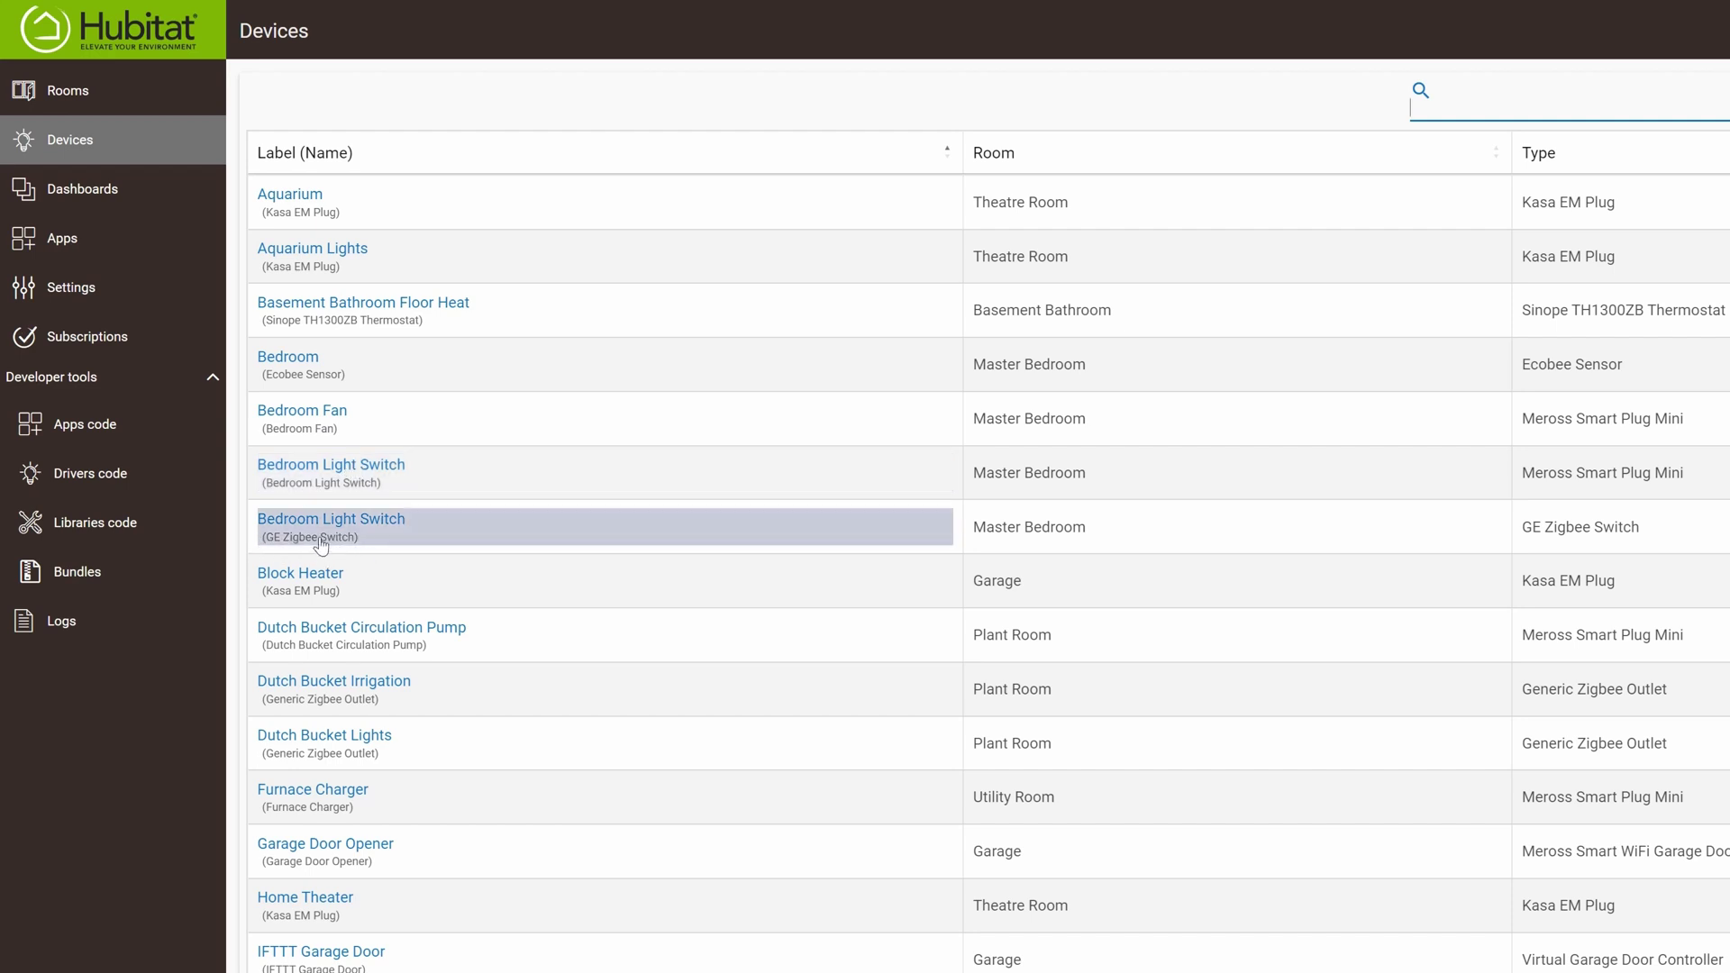
{"action": "left_click", "coordinate": [350, 467]}
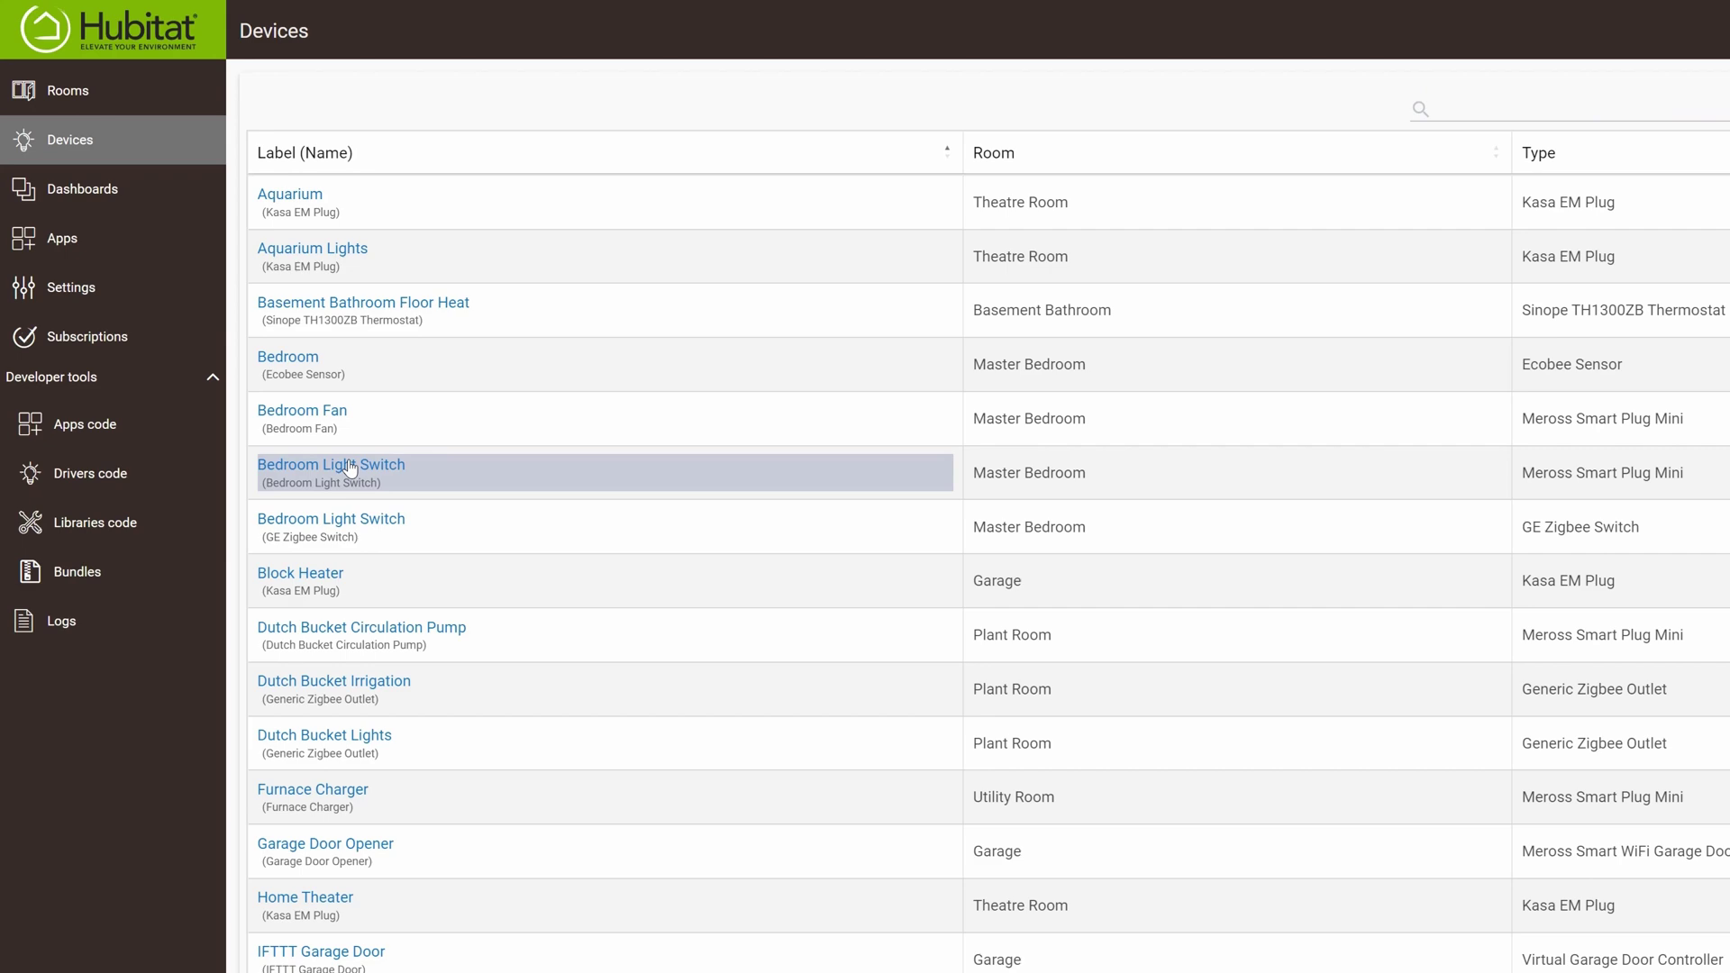
{"action": "scroll", "coordinate": [977, 394], "scroll_direction": "down", "scroll_amount": 5}
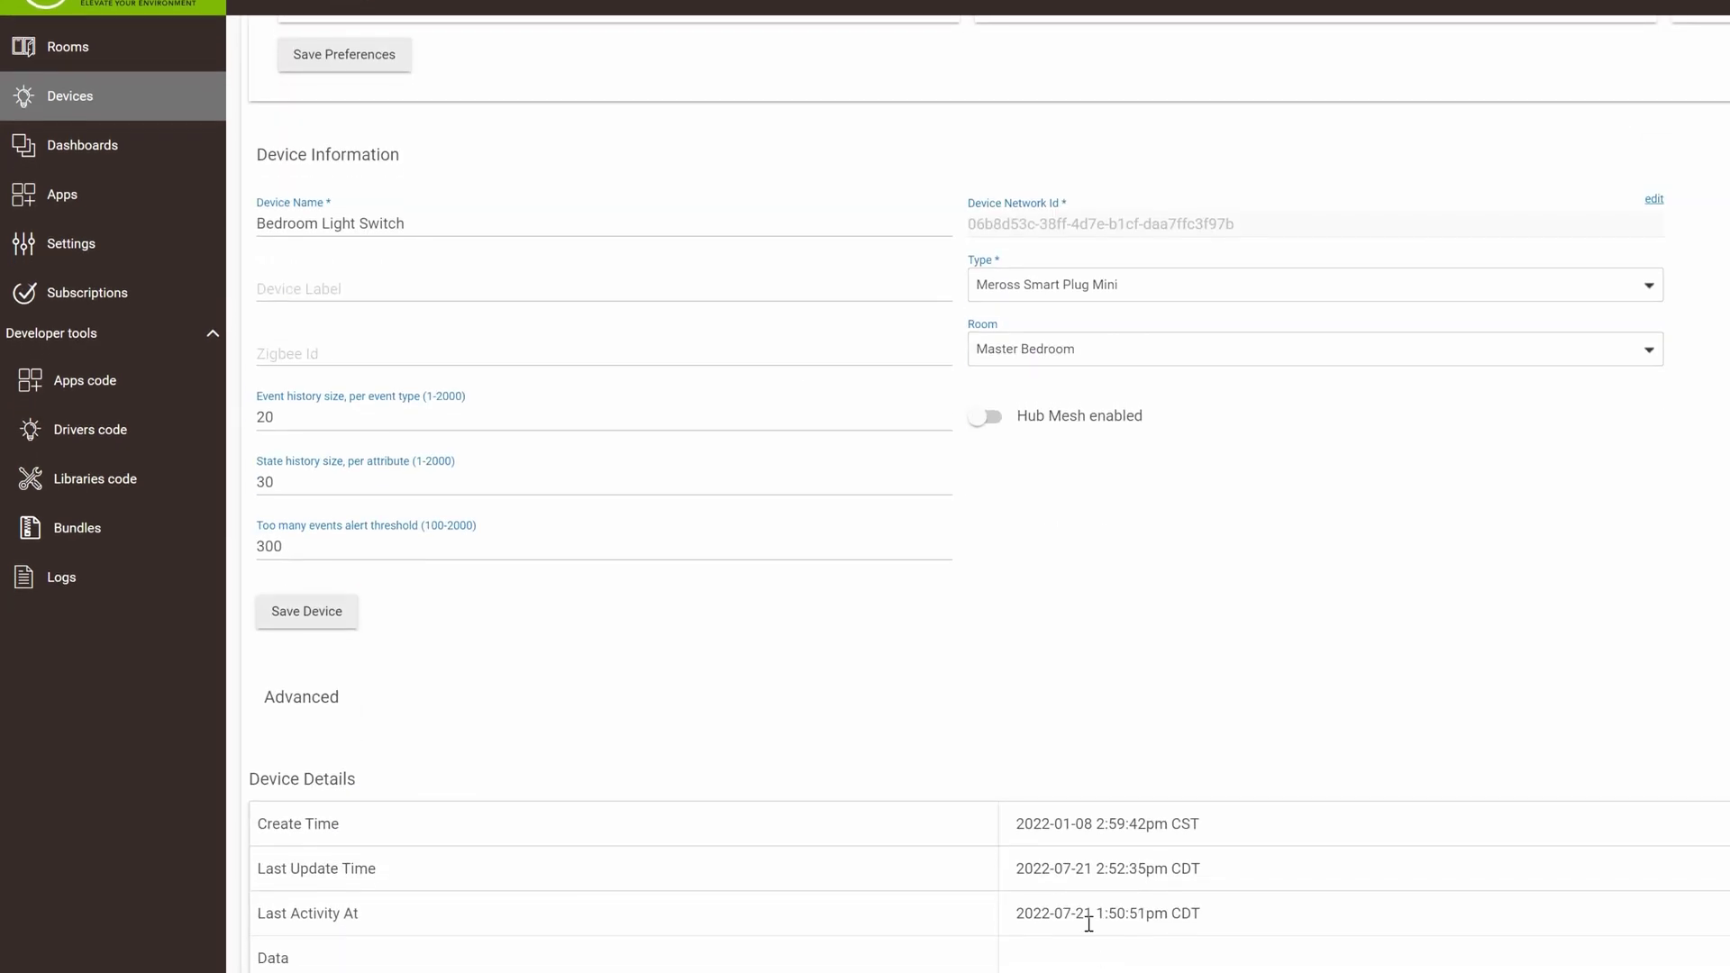
{"action": "scroll", "coordinate": [1088, 924], "scroll_direction": "down", "scroll_amount": 2}
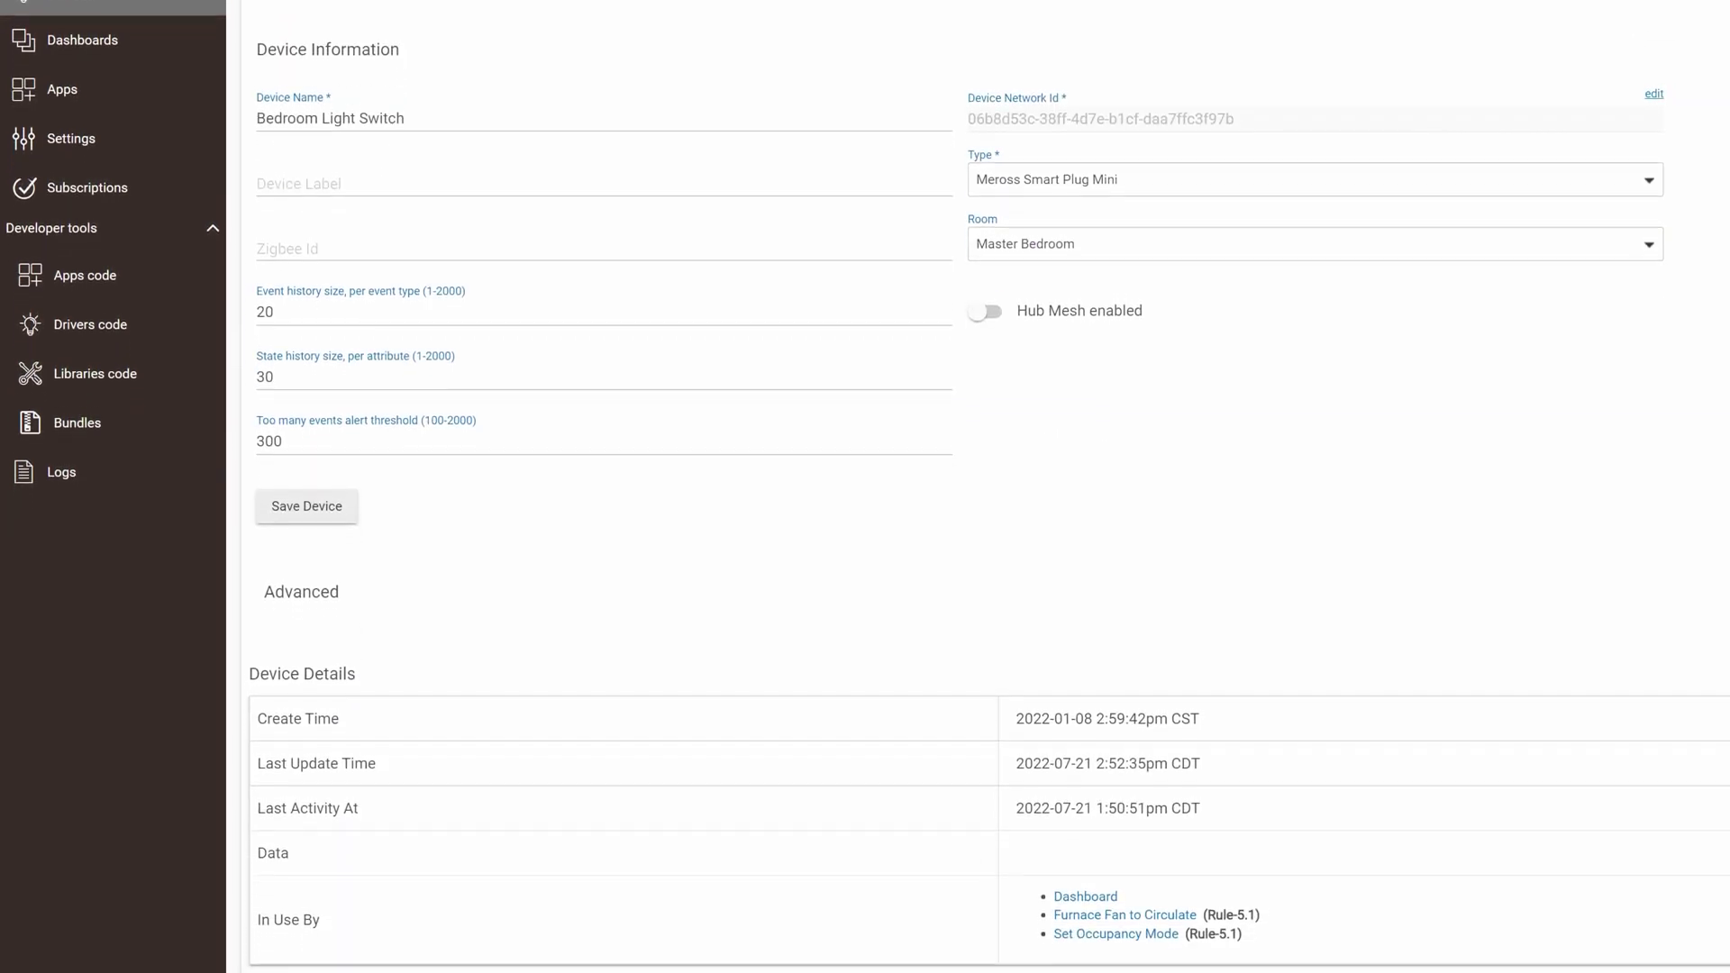
{"action": "scroll", "coordinate": [1172, 901], "scroll_direction": "down", "scroll_amount": 2}
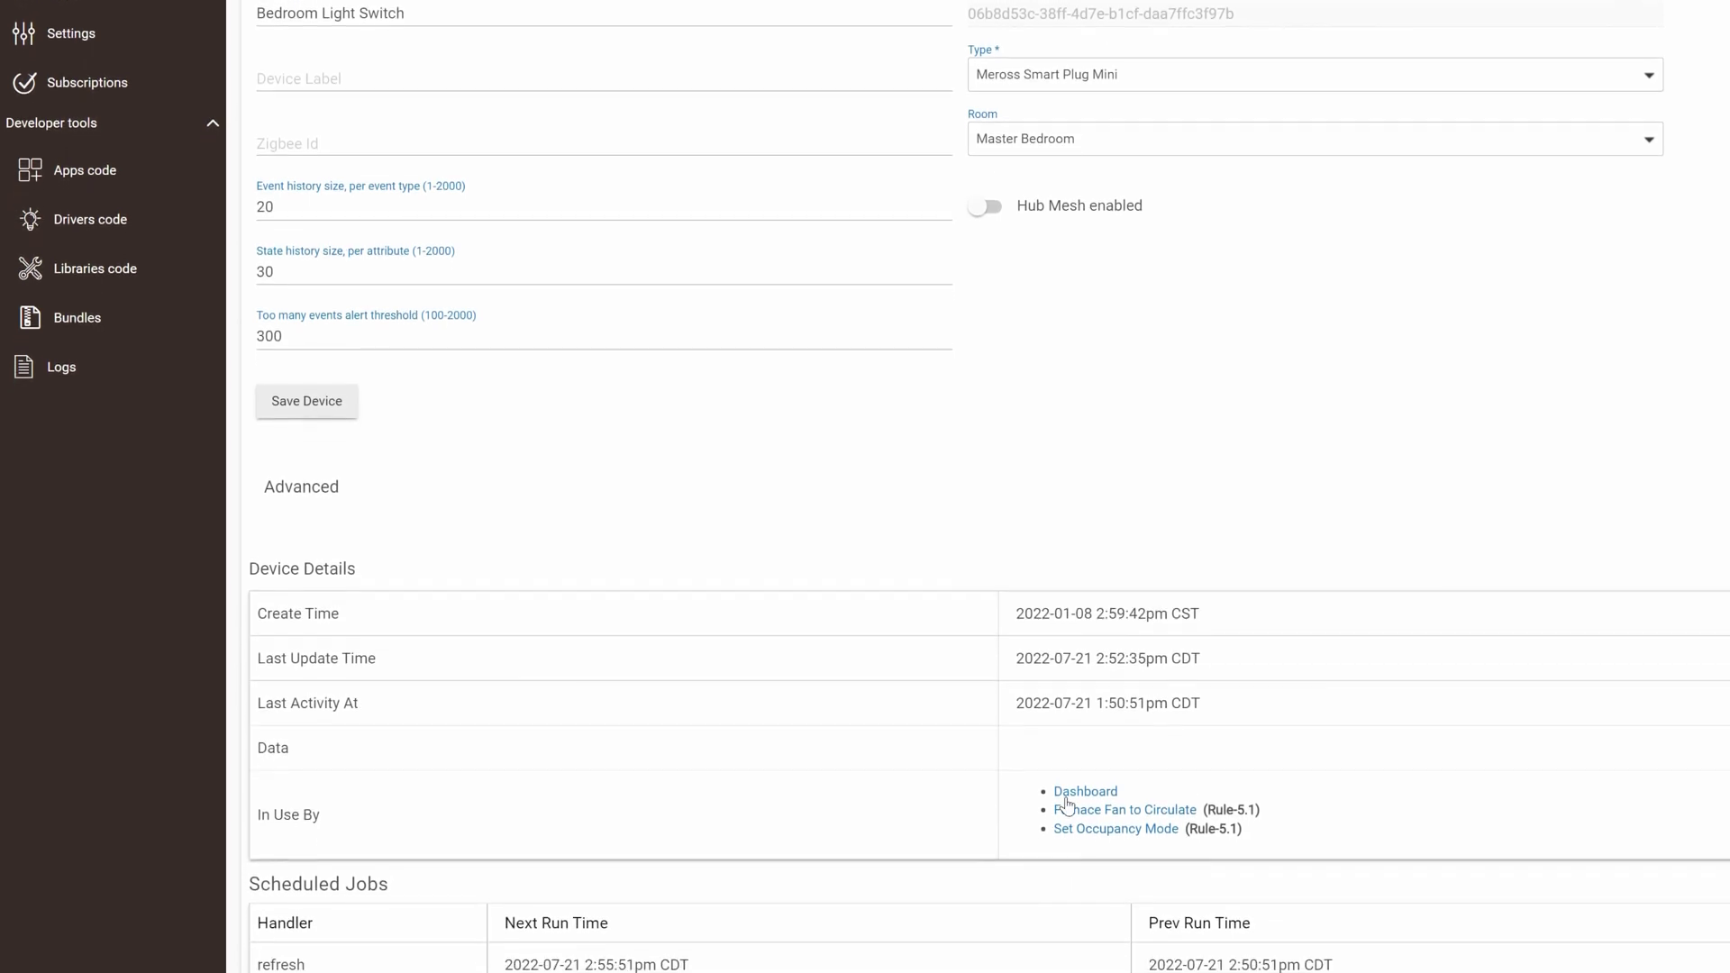
{"action": "scroll", "coordinate": [1066, 803], "scroll_direction": "down", "scroll_amount": 1}
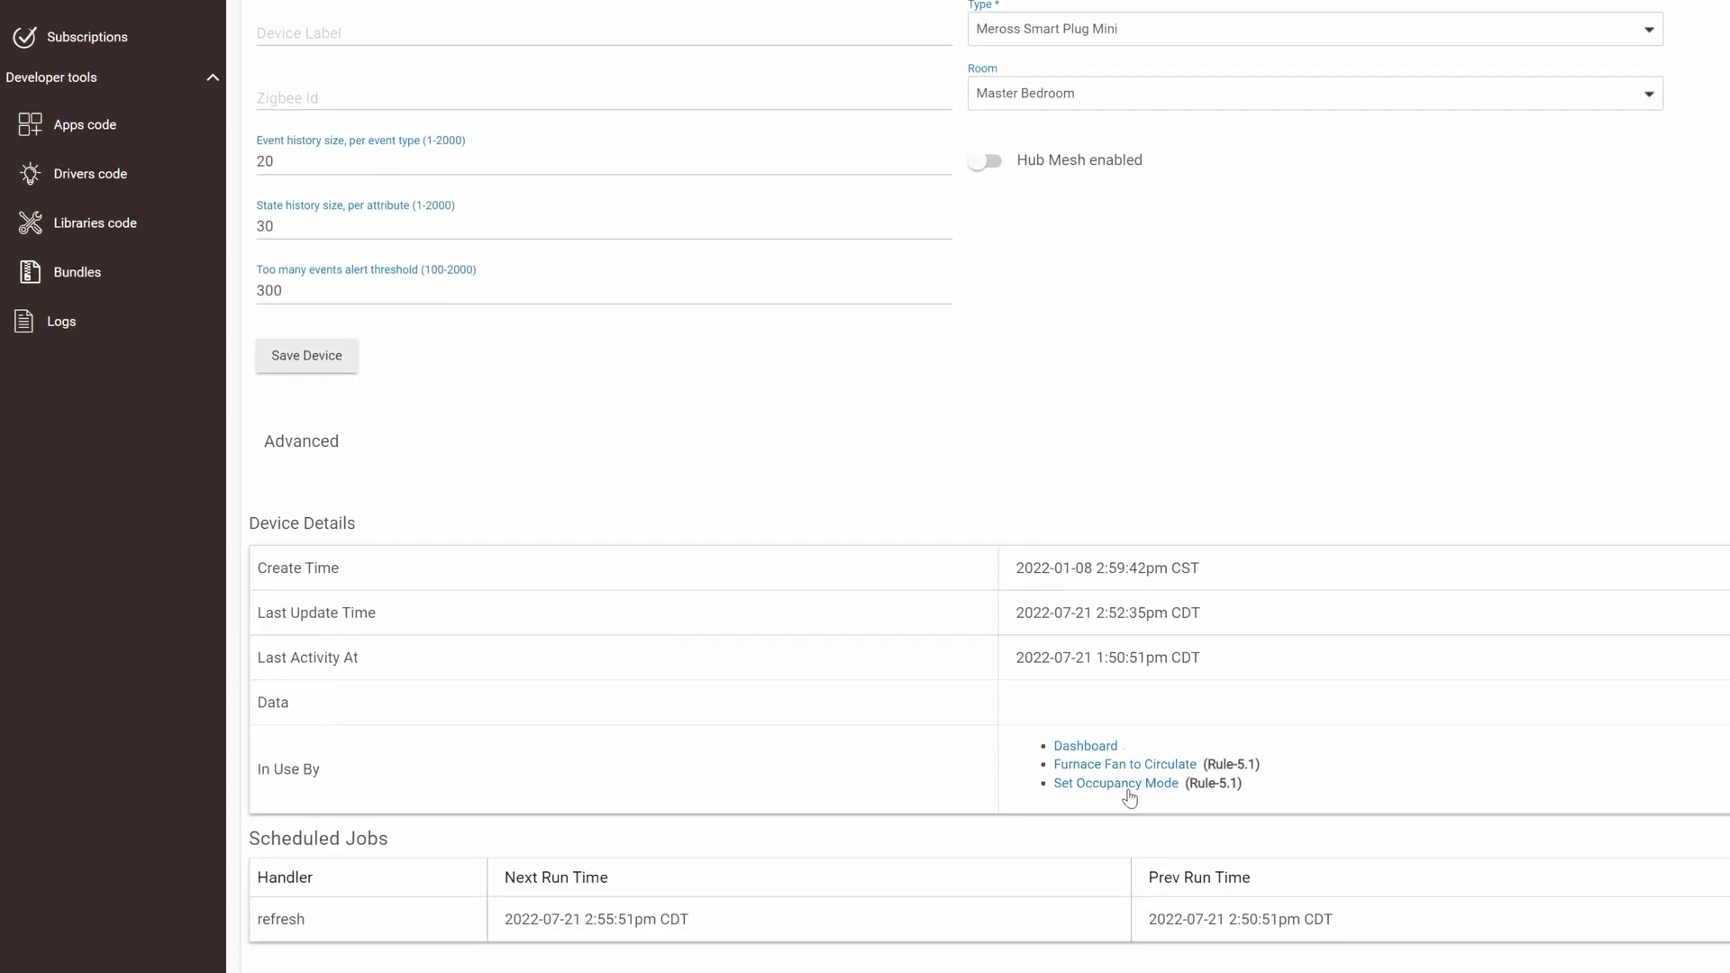
{"action": "scroll", "coordinate": [1130, 799], "scroll_direction": "up", "scroll_amount": 1}
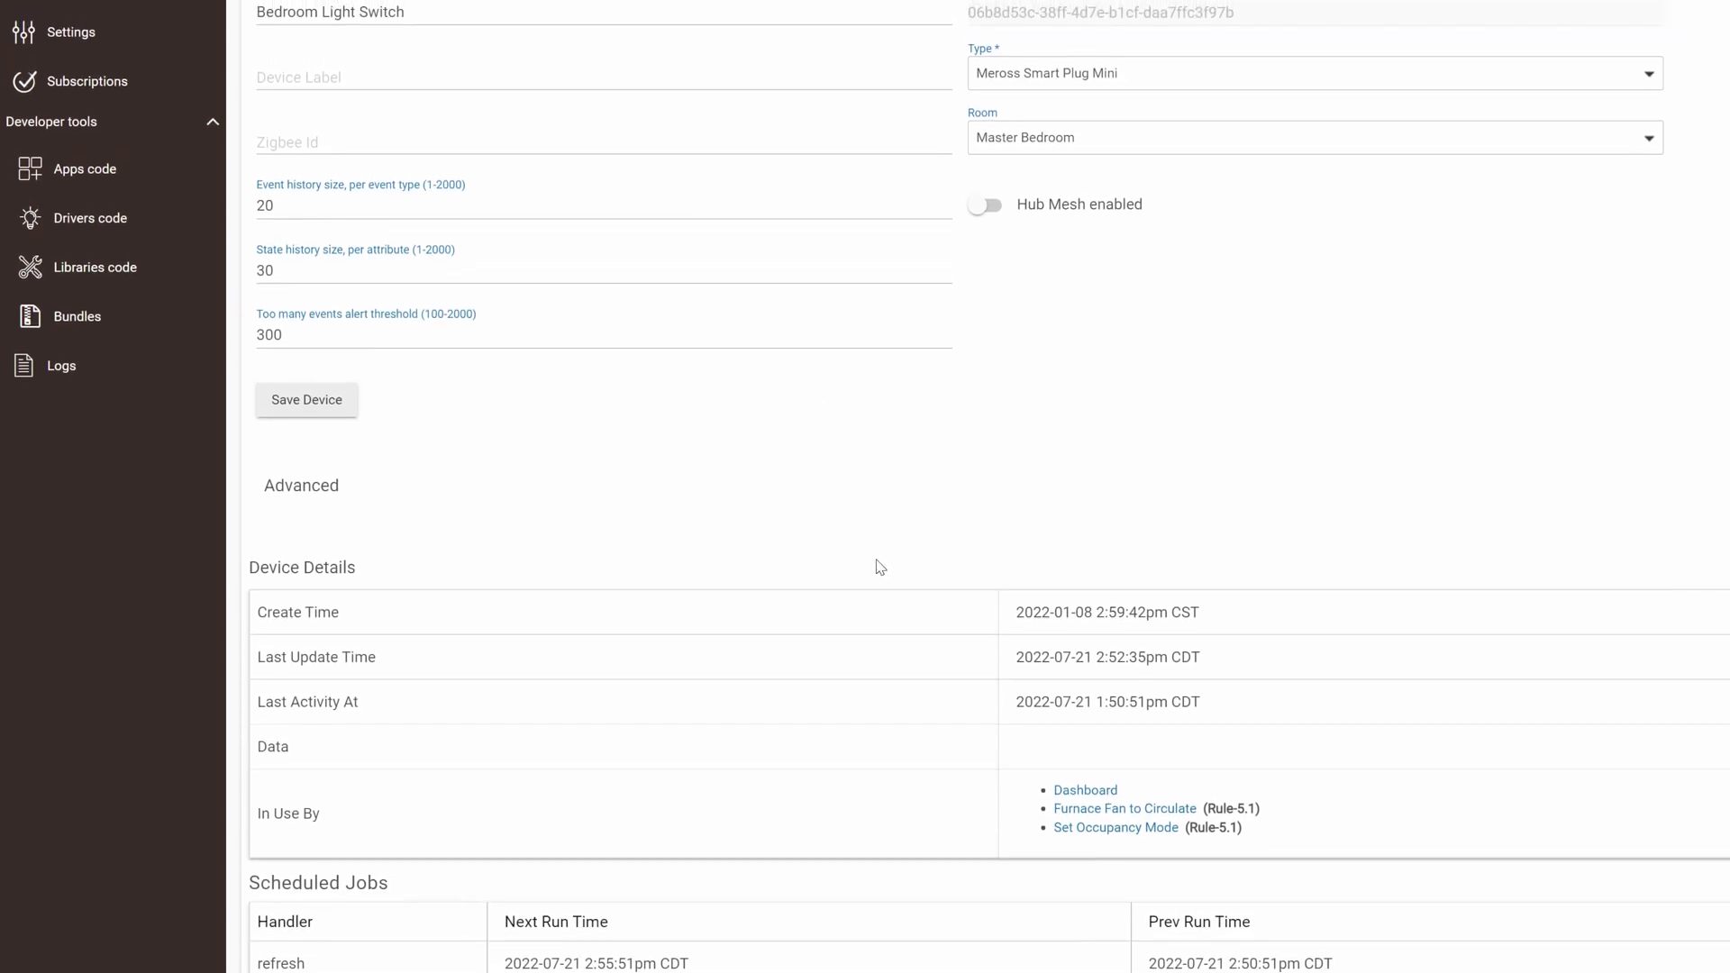
{"action": "scroll", "coordinate": [834, 672], "scroll_direction": "up", "scroll_amount": 1}
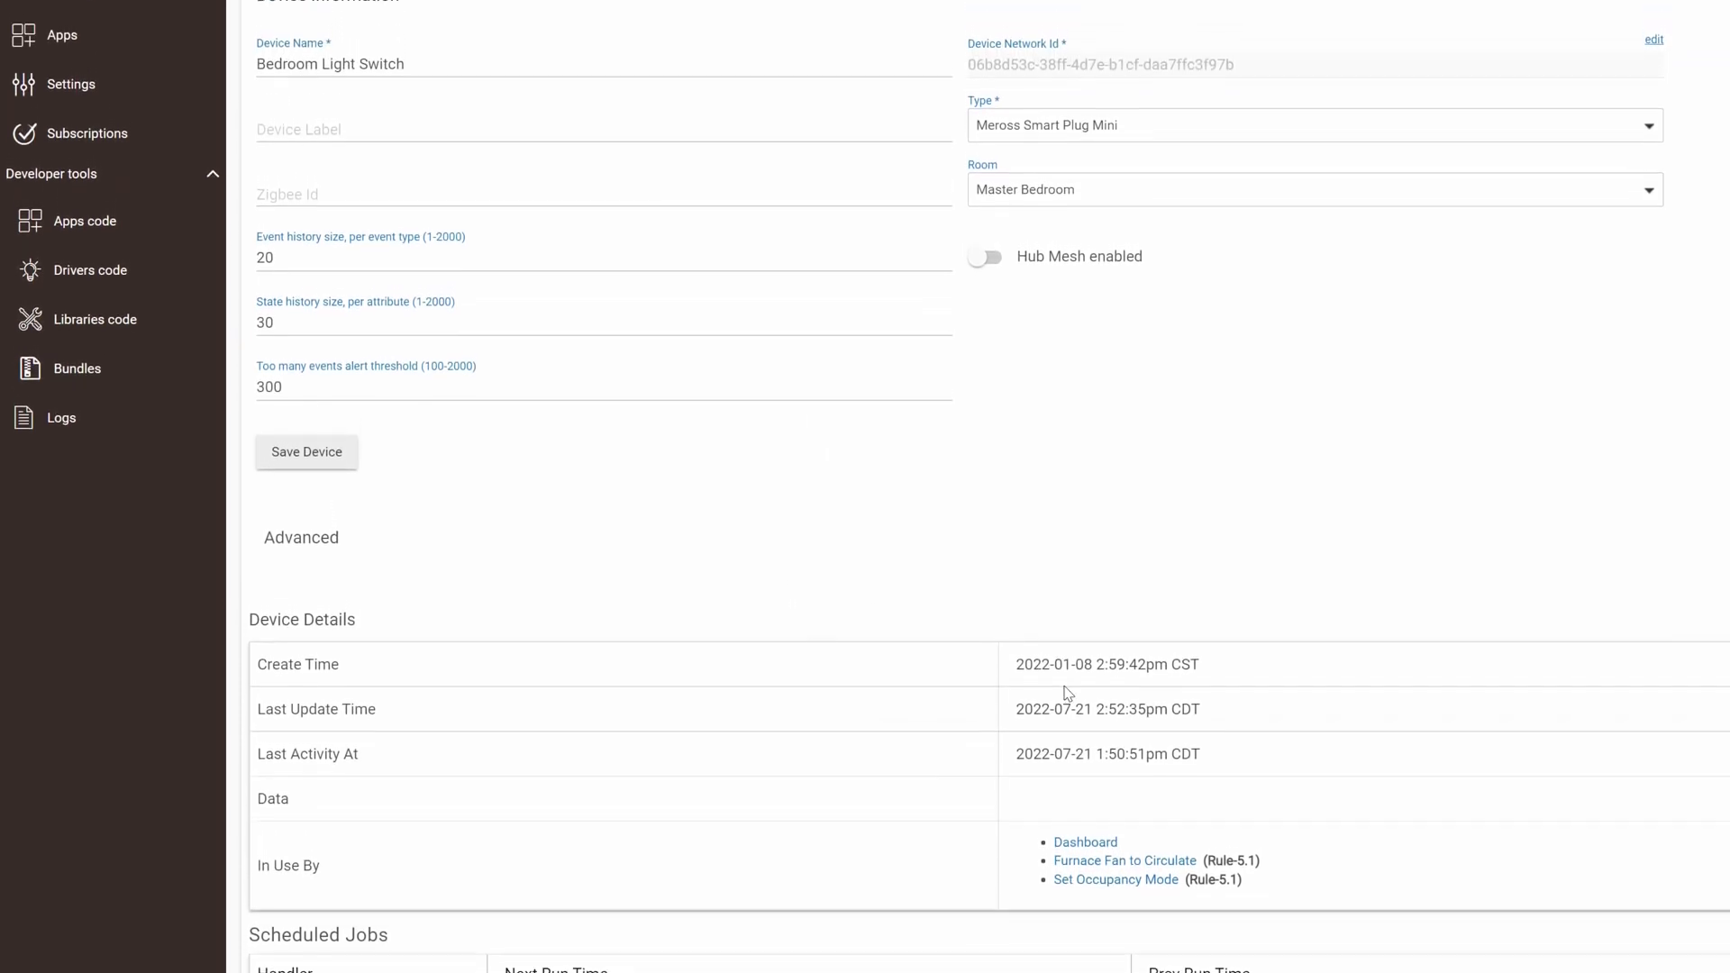
{"action": "scroll", "coordinate": [1066, 693], "scroll_direction": "up", "scroll_amount": 1}
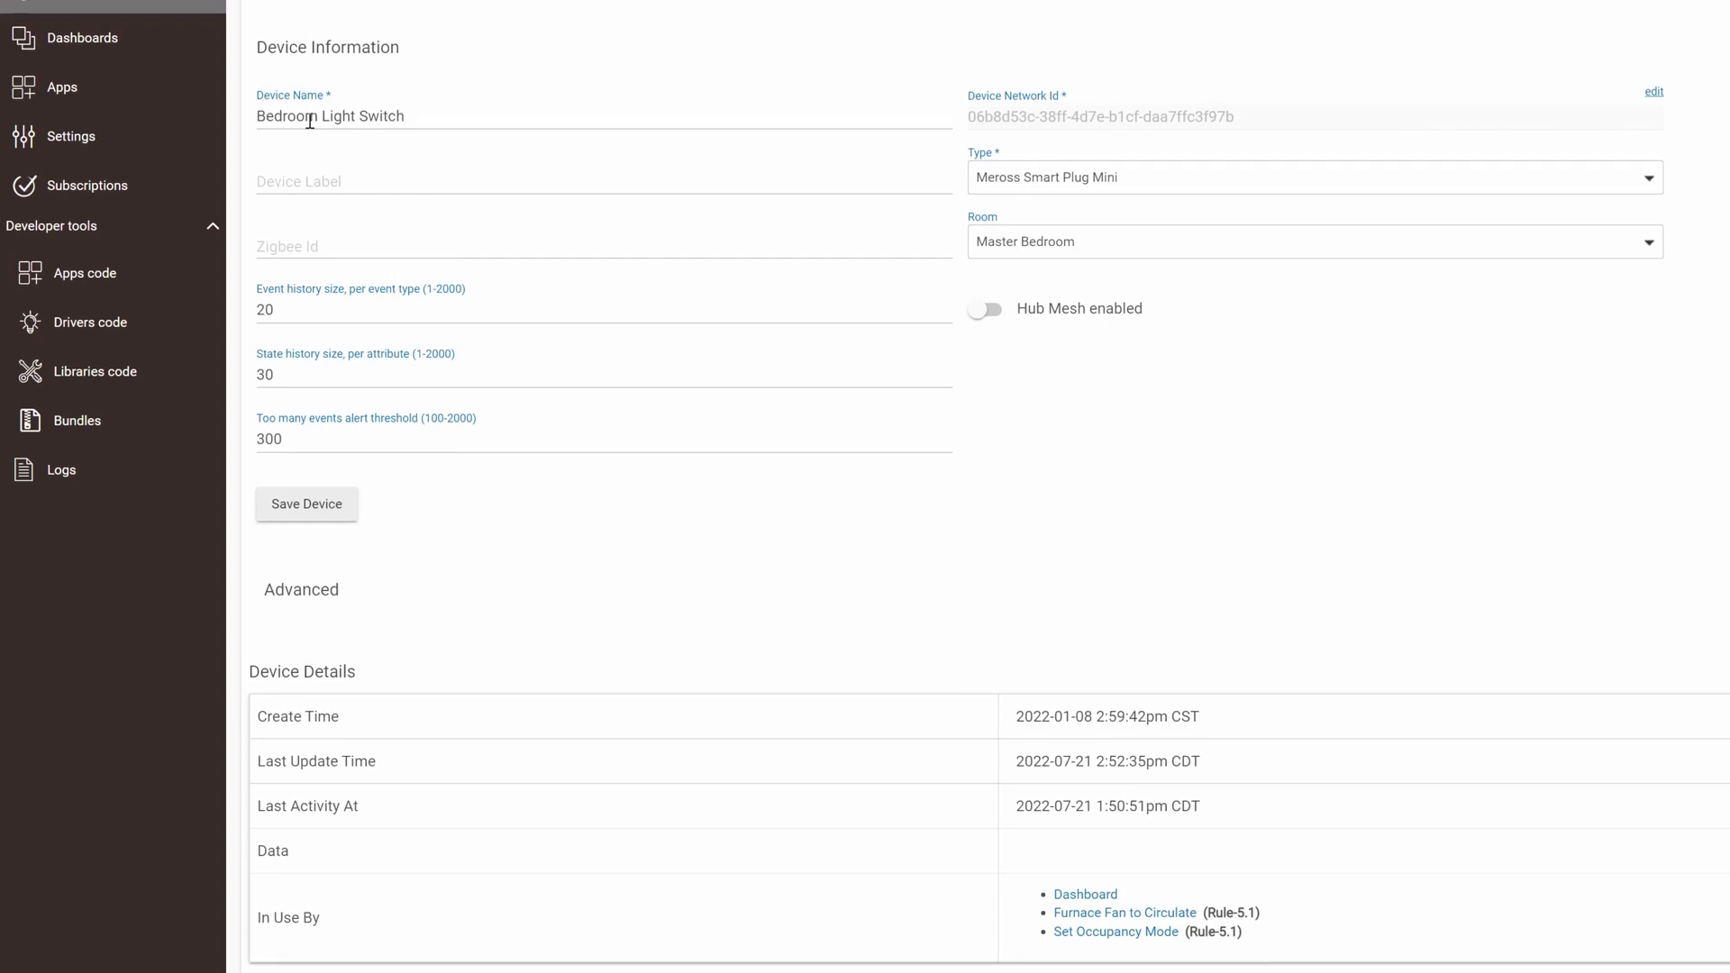
{"action": "scroll", "coordinate": [310, 120], "scroll_direction": "up", "scroll_amount": 1}
- Rename the Meross device to 'Christmas Light Switch' and save it
{"action": "double_click", "coordinate": [310, 121]}
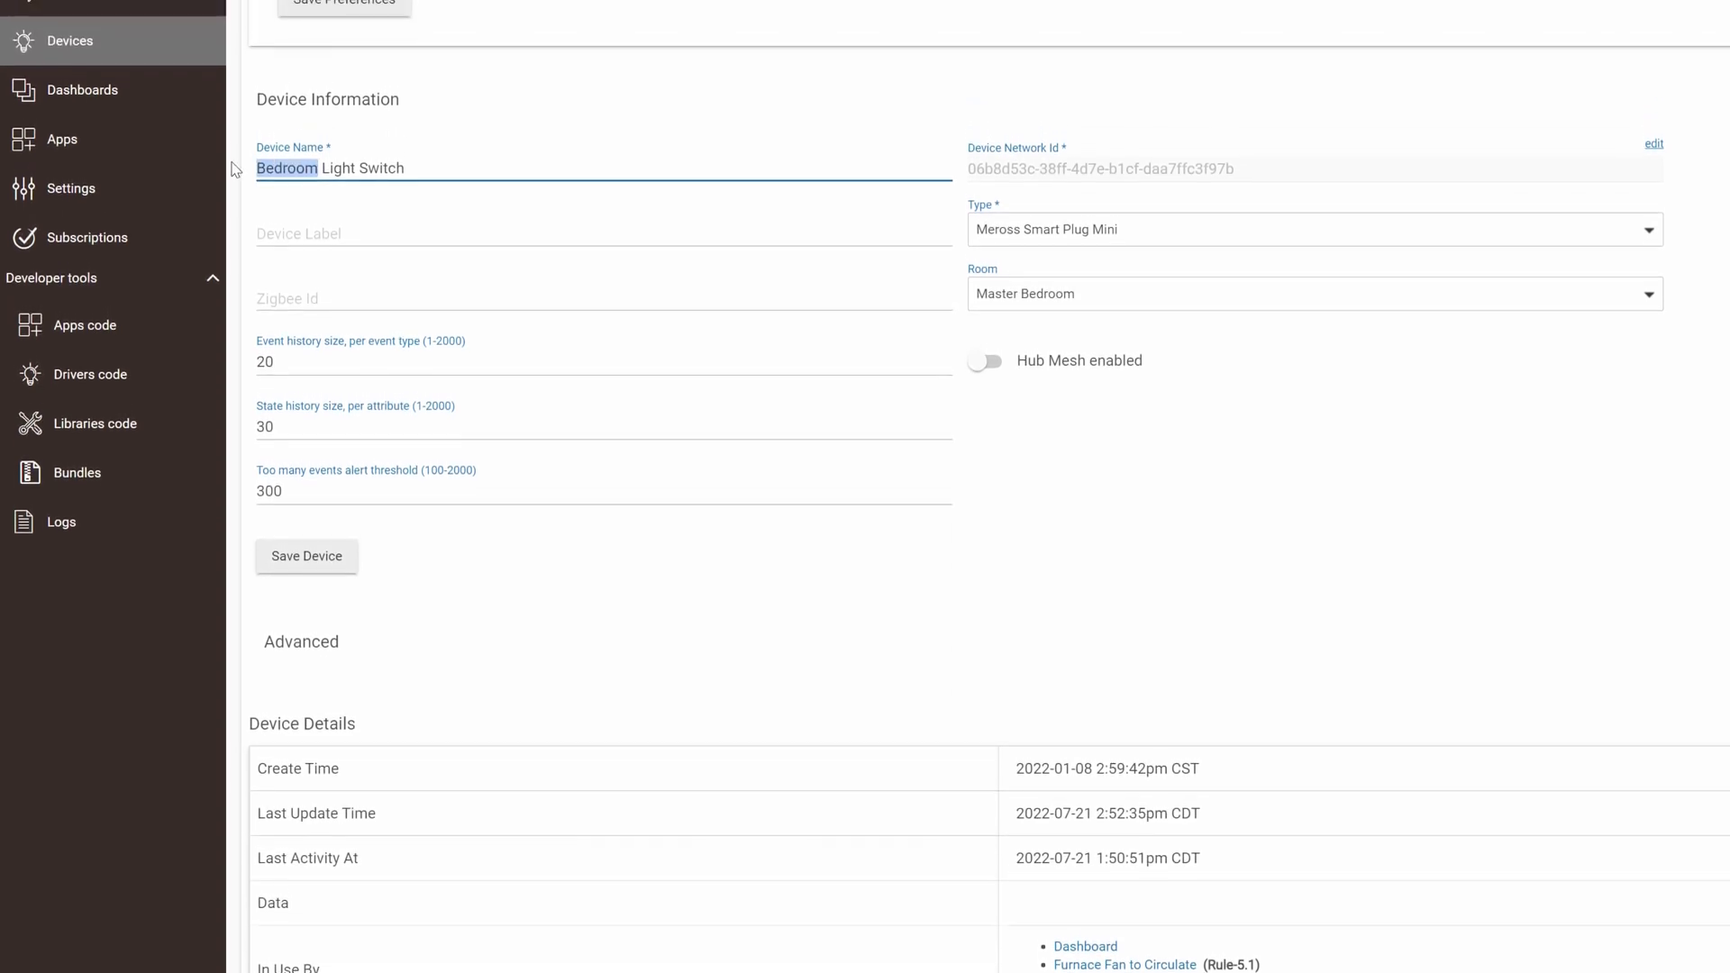
{"action": "type", "text": "Christmas"}
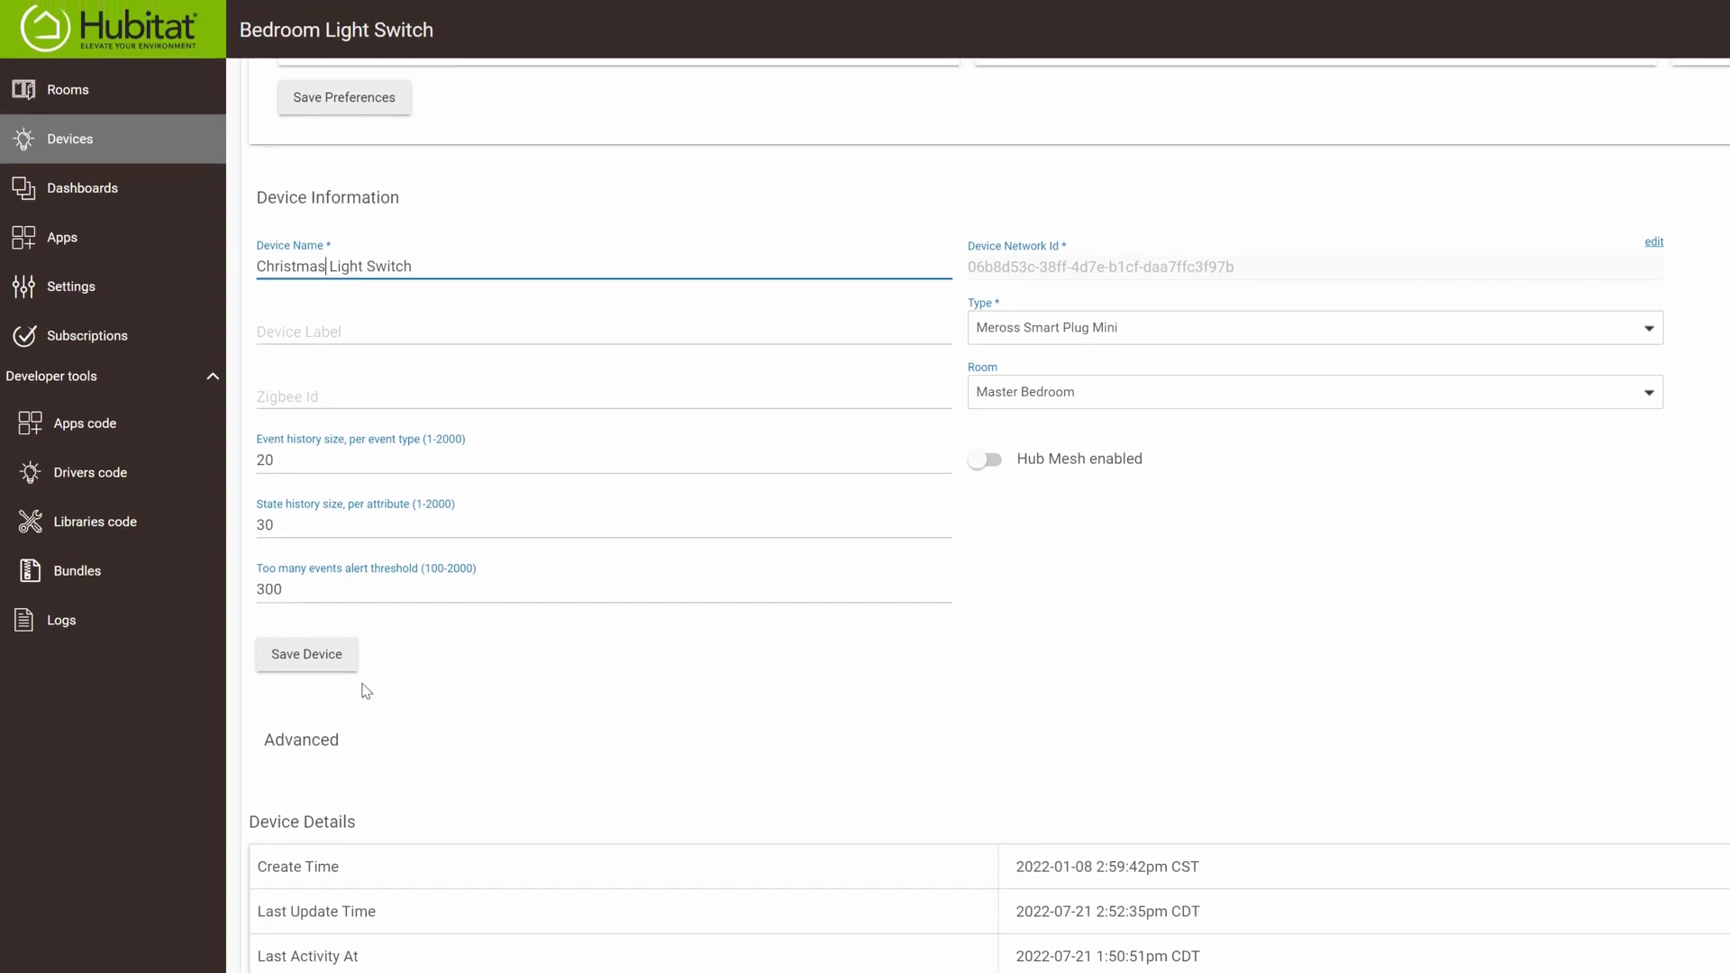
{"action": "left_click", "coordinate": [332, 654]}
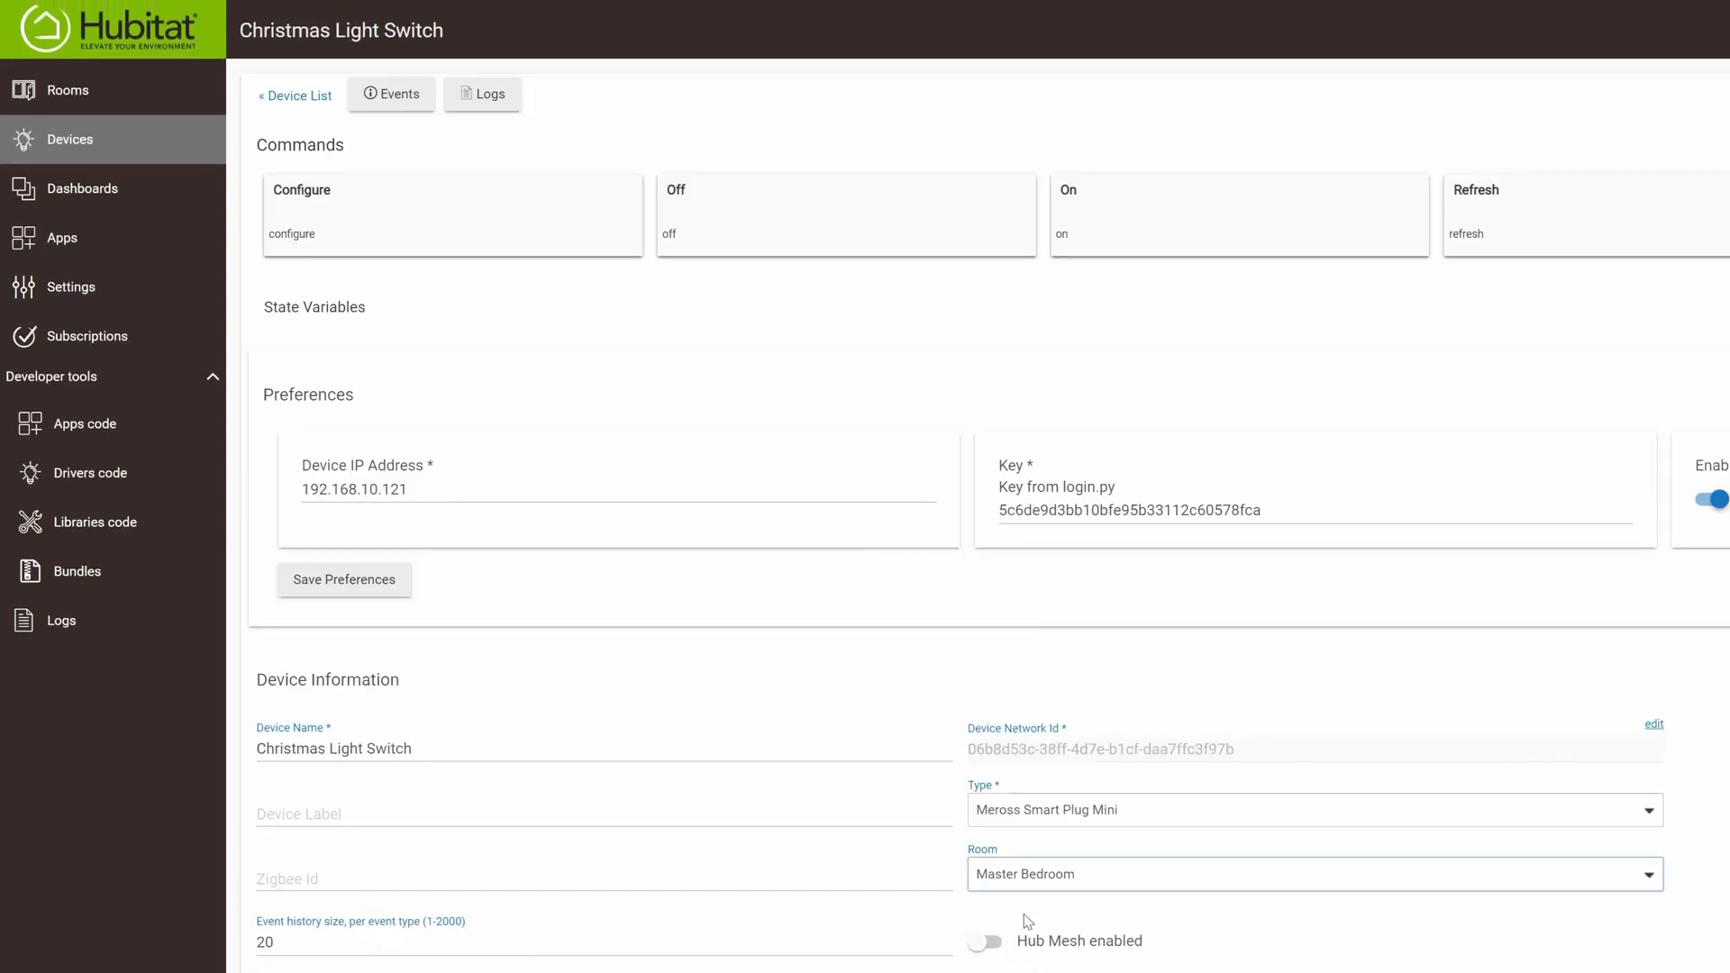
{"action": "scroll", "coordinate": [1225, 960], "scroll_direction": "down", "scroll_amount": 5}
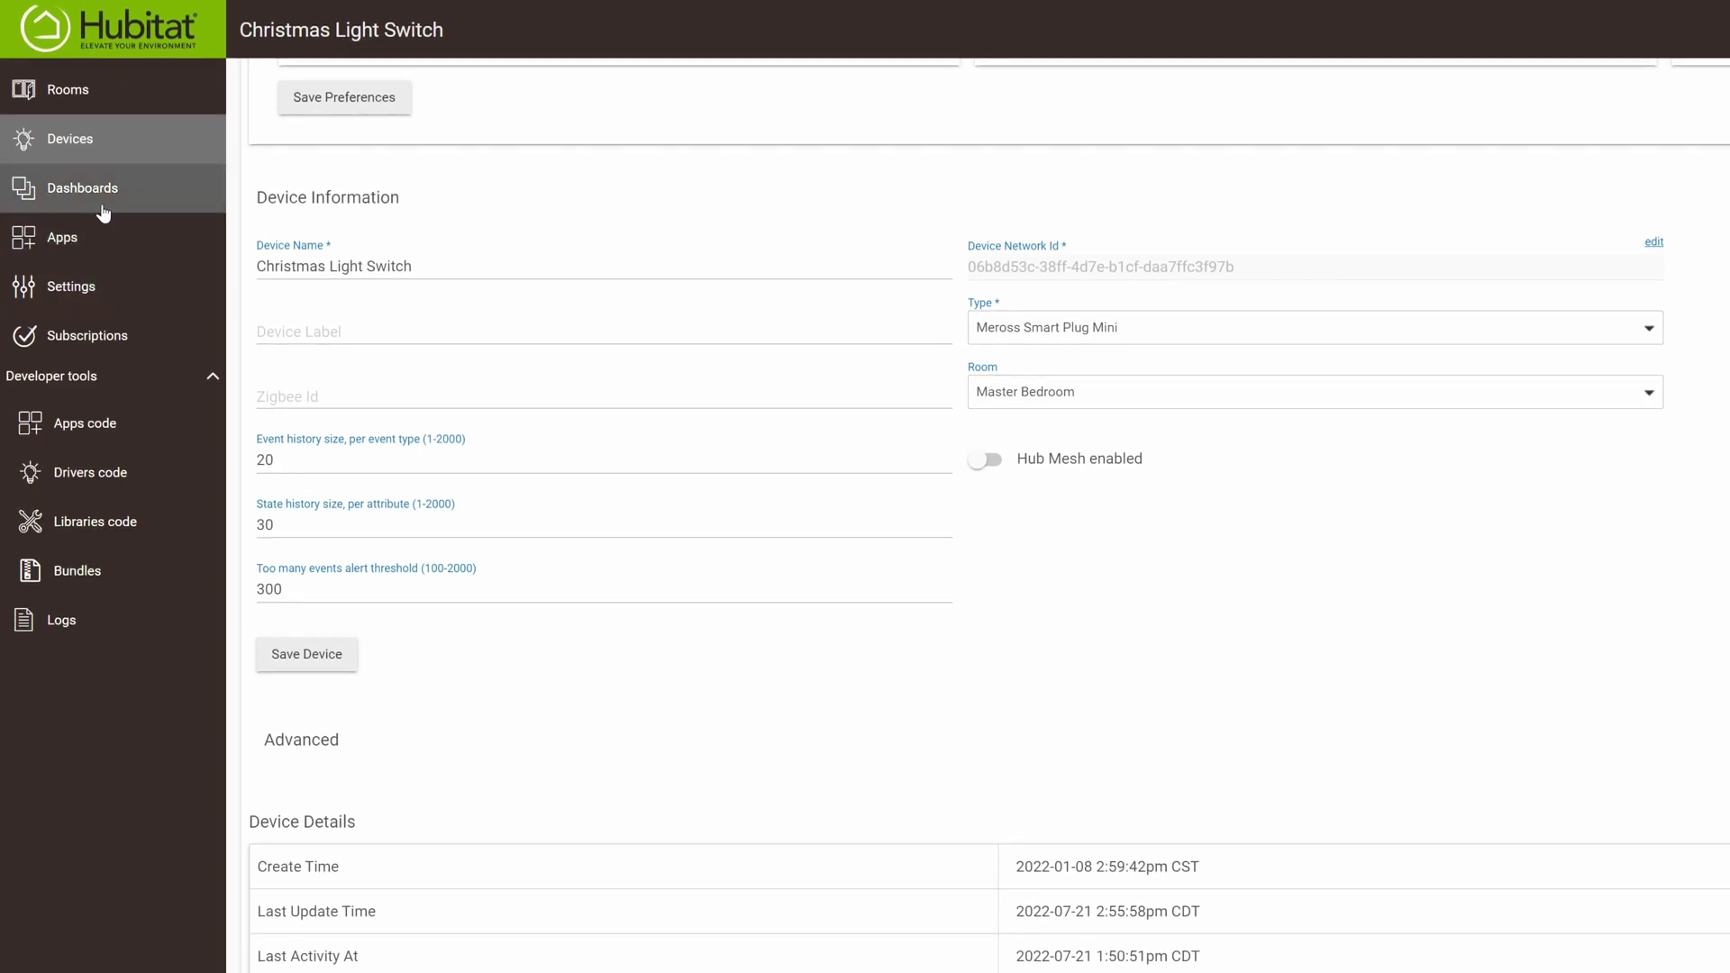
{"action": "left_click", "coordinate": [82, 187]}
- View the Dashboard tiles to confirm Christmas Light Switch, then go to the Apps list
{"action": "left_click", "coordinate": [323, 153]}
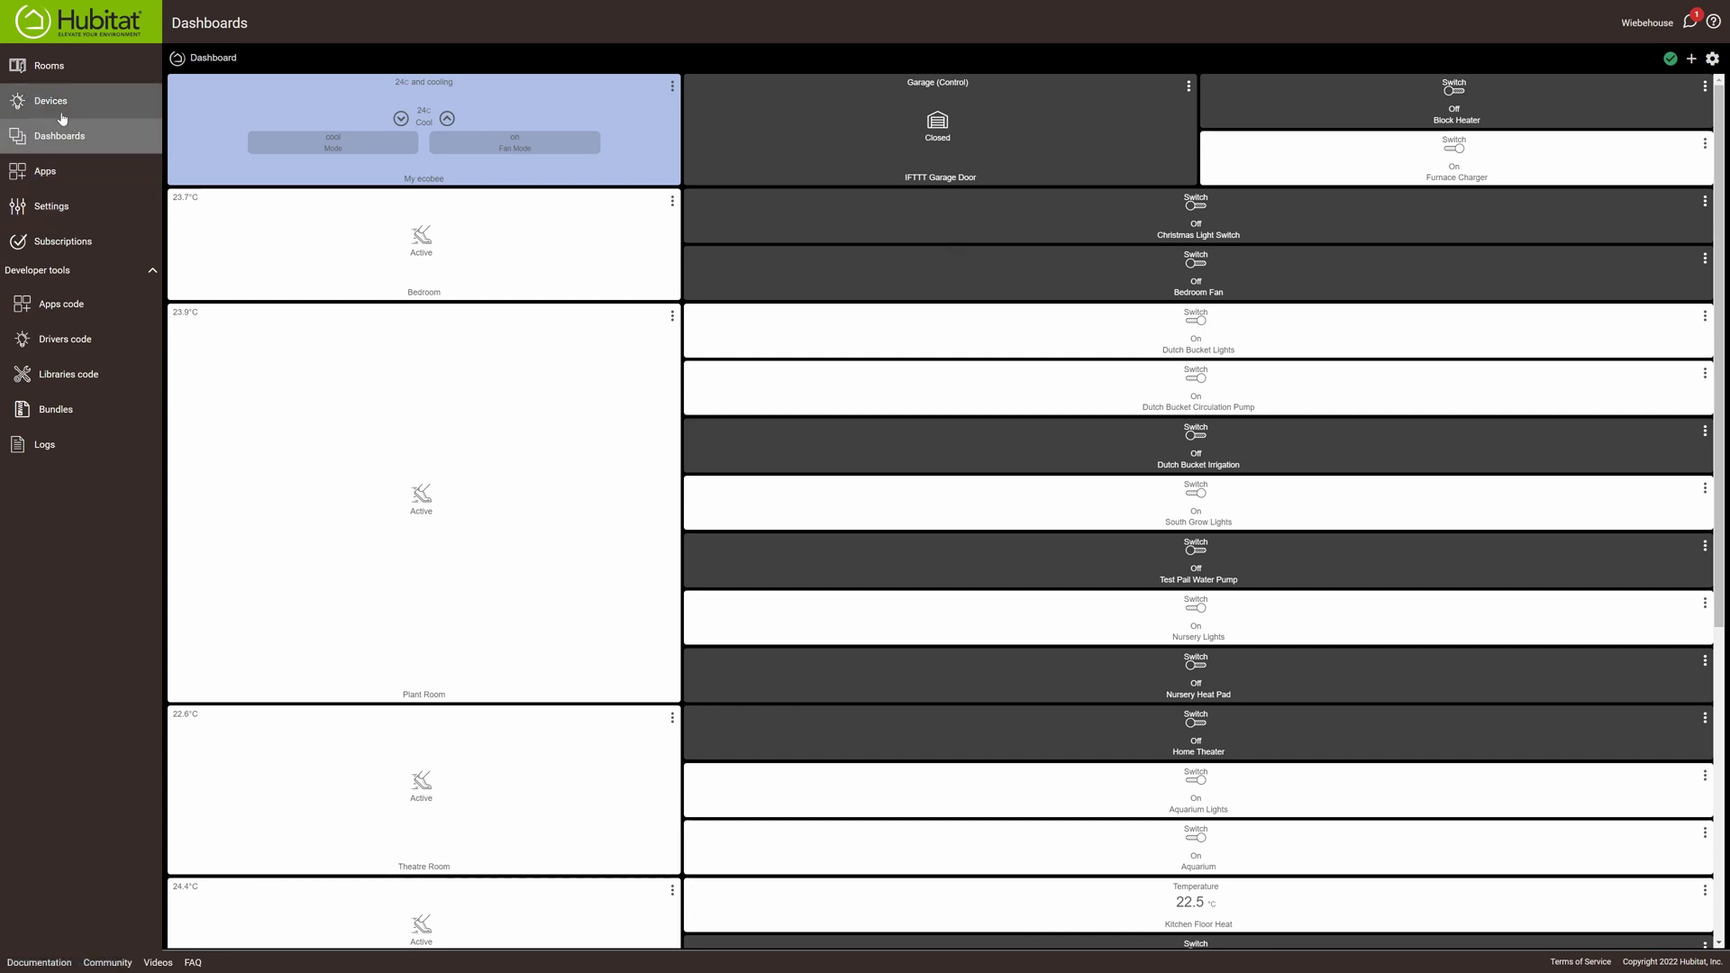
{"action": "left_click", "coordinate": [63, 171]}
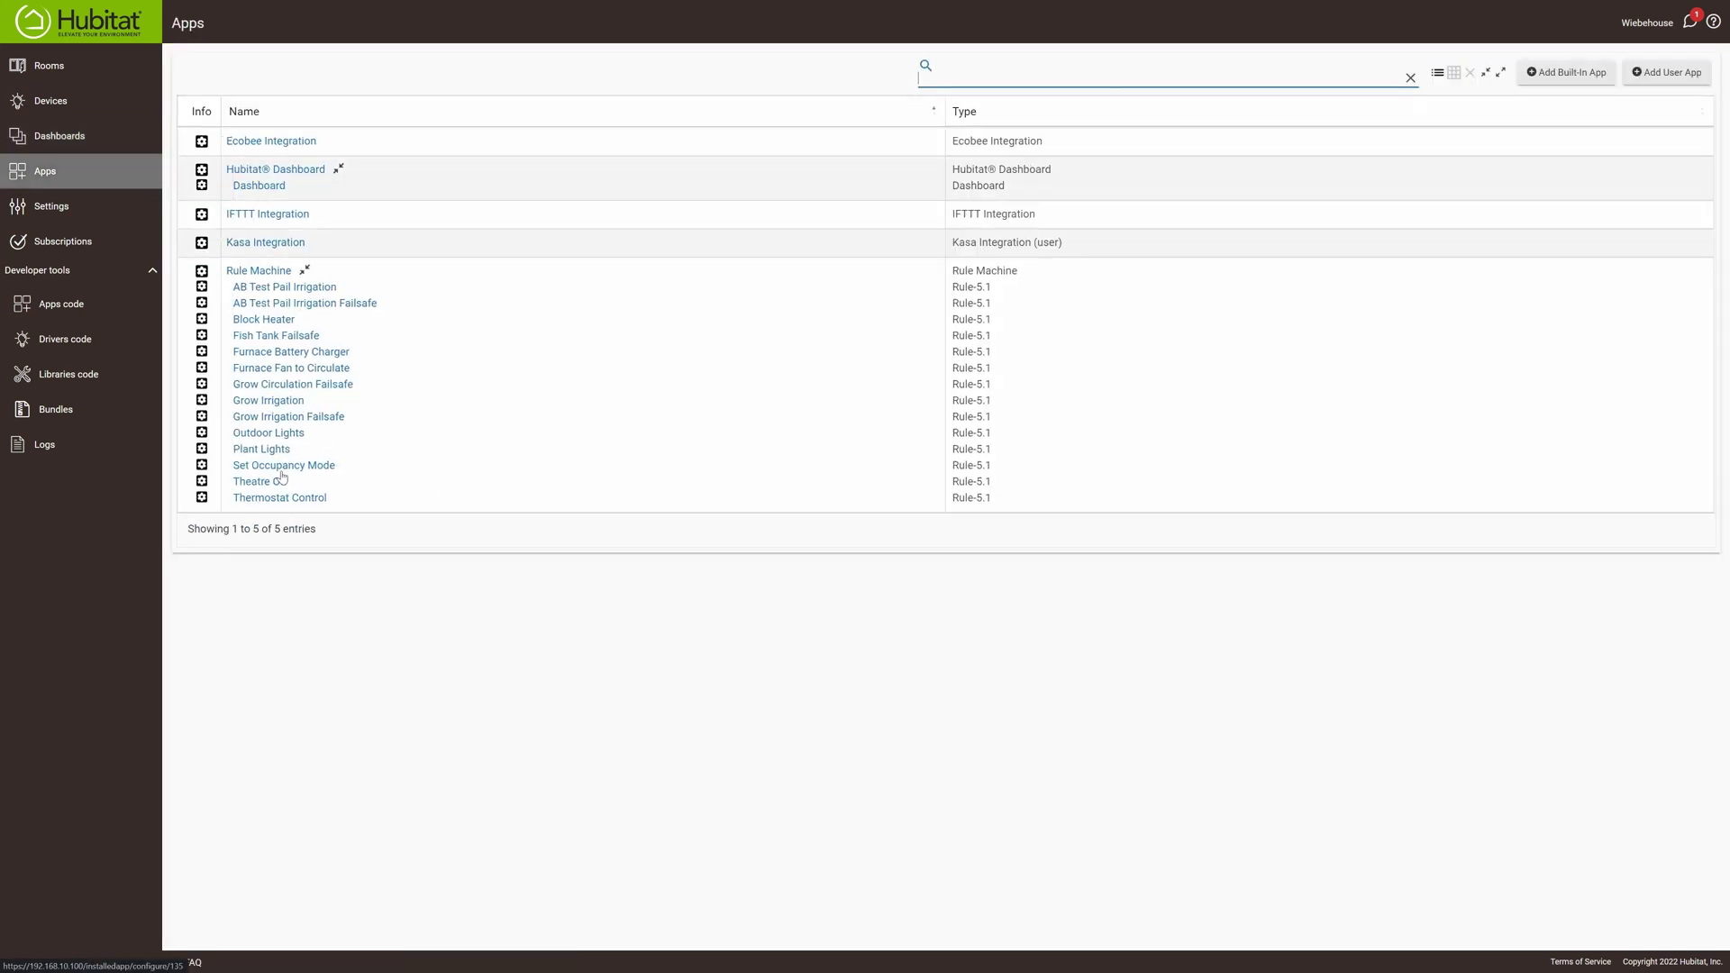
- Open the Set Occupancy Mode rule's trigger events and inspect the switch trigger
{"action": "left_click", "coordinate": [283, 468]}
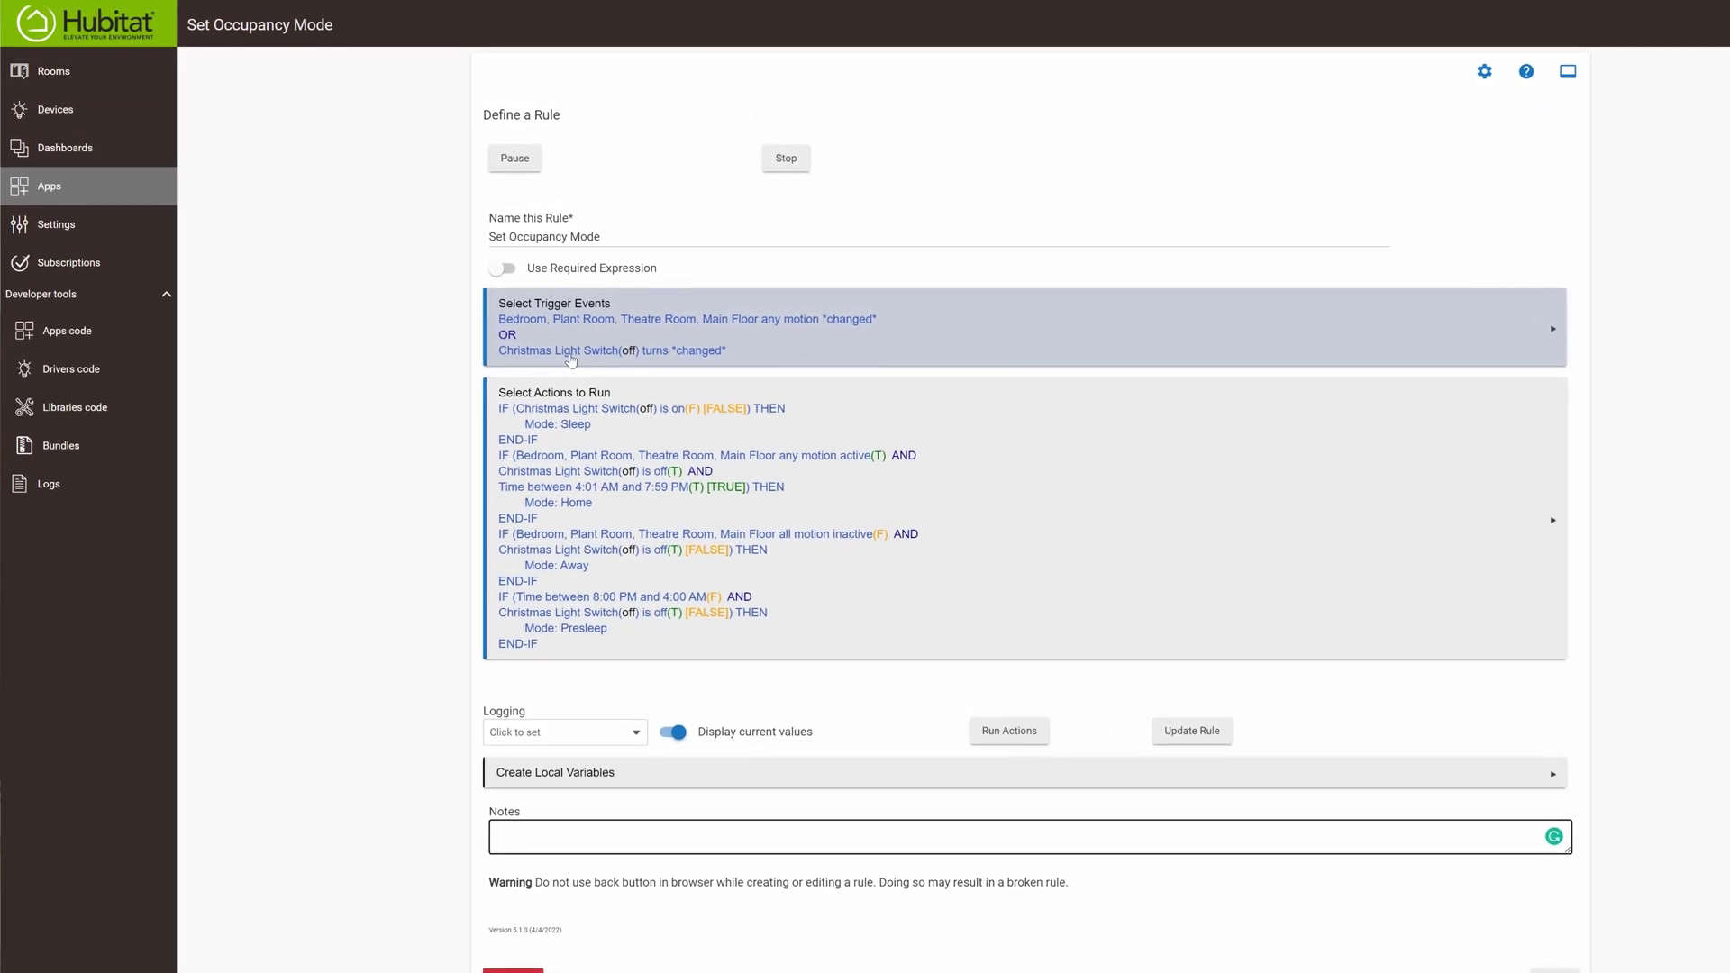
{"action": "left_click", "coordinate": [551, 358]}
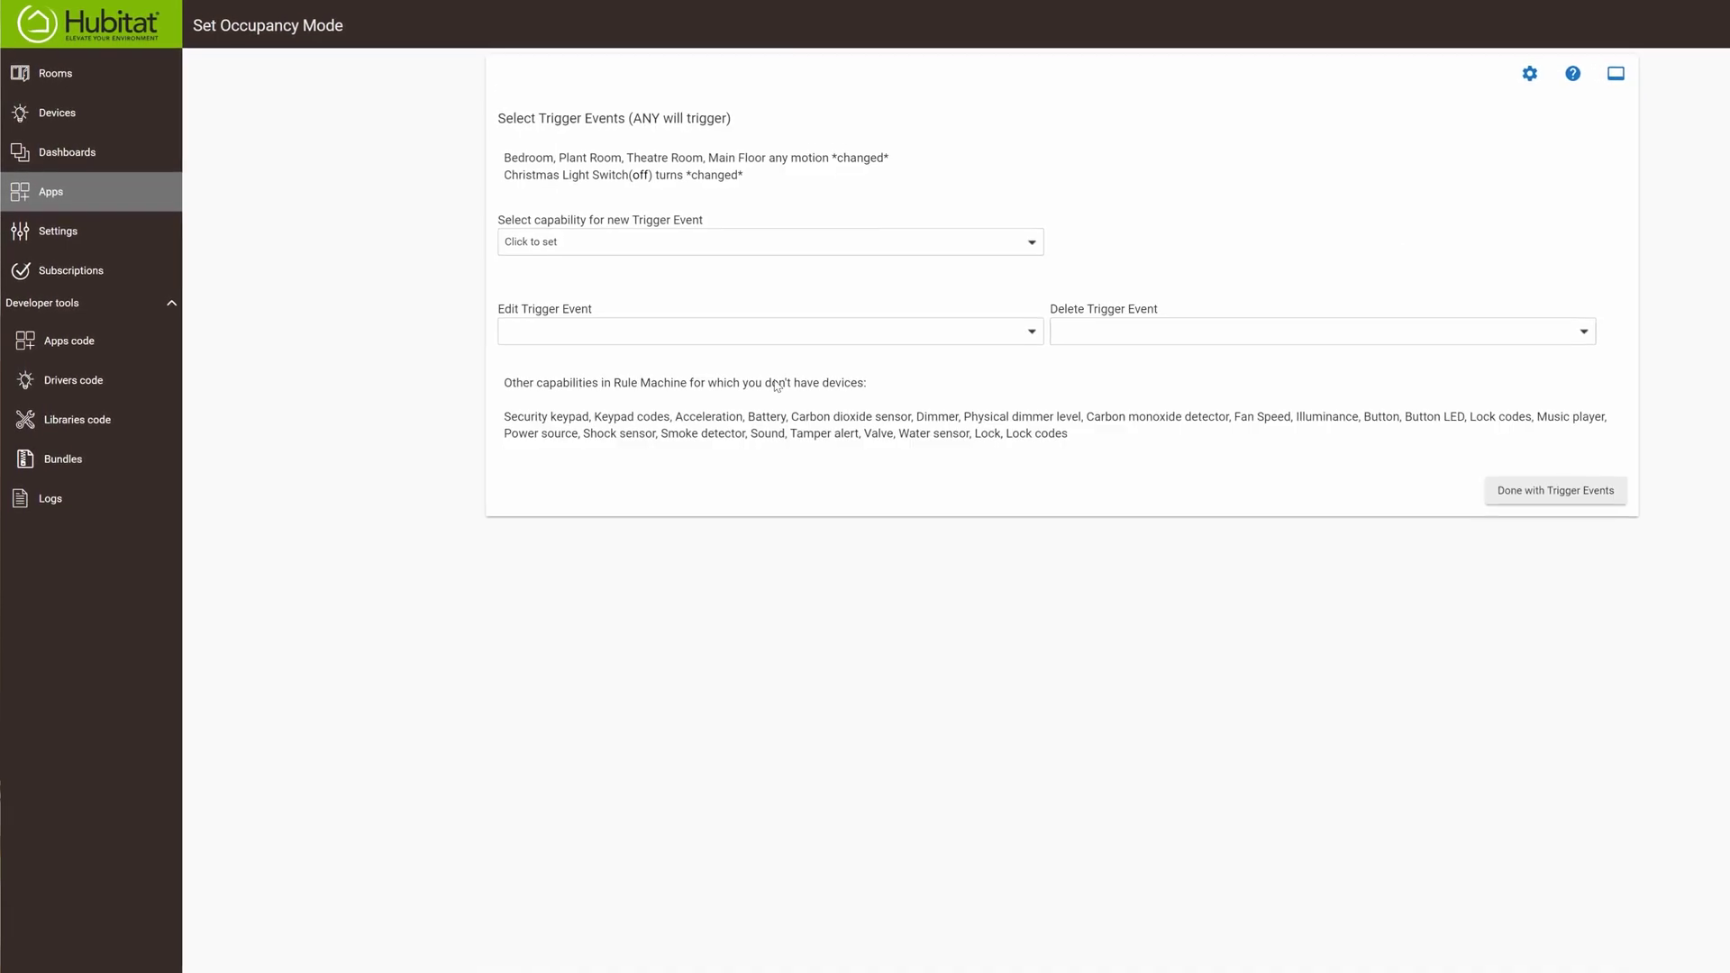
{"action": "left_click", "coordinate": [728, 353]}
{"action": "left_click", "coordinate": [690, 394]}
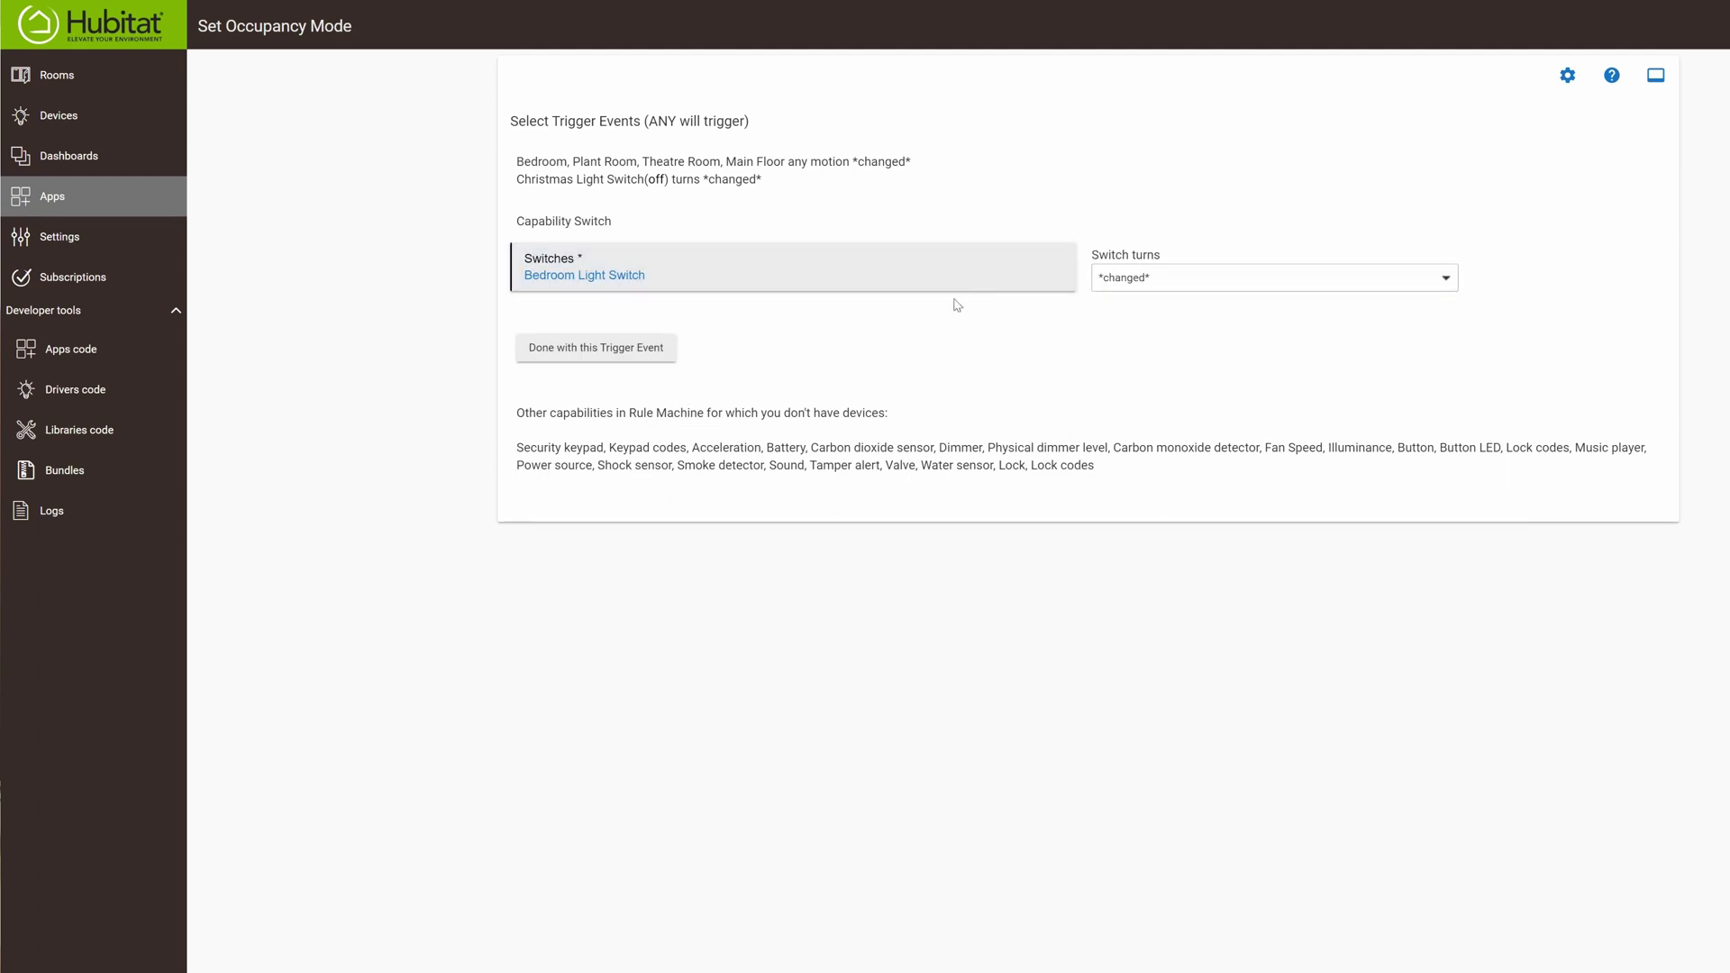
{"action": "left_click", "coordinate": [622, 348]}
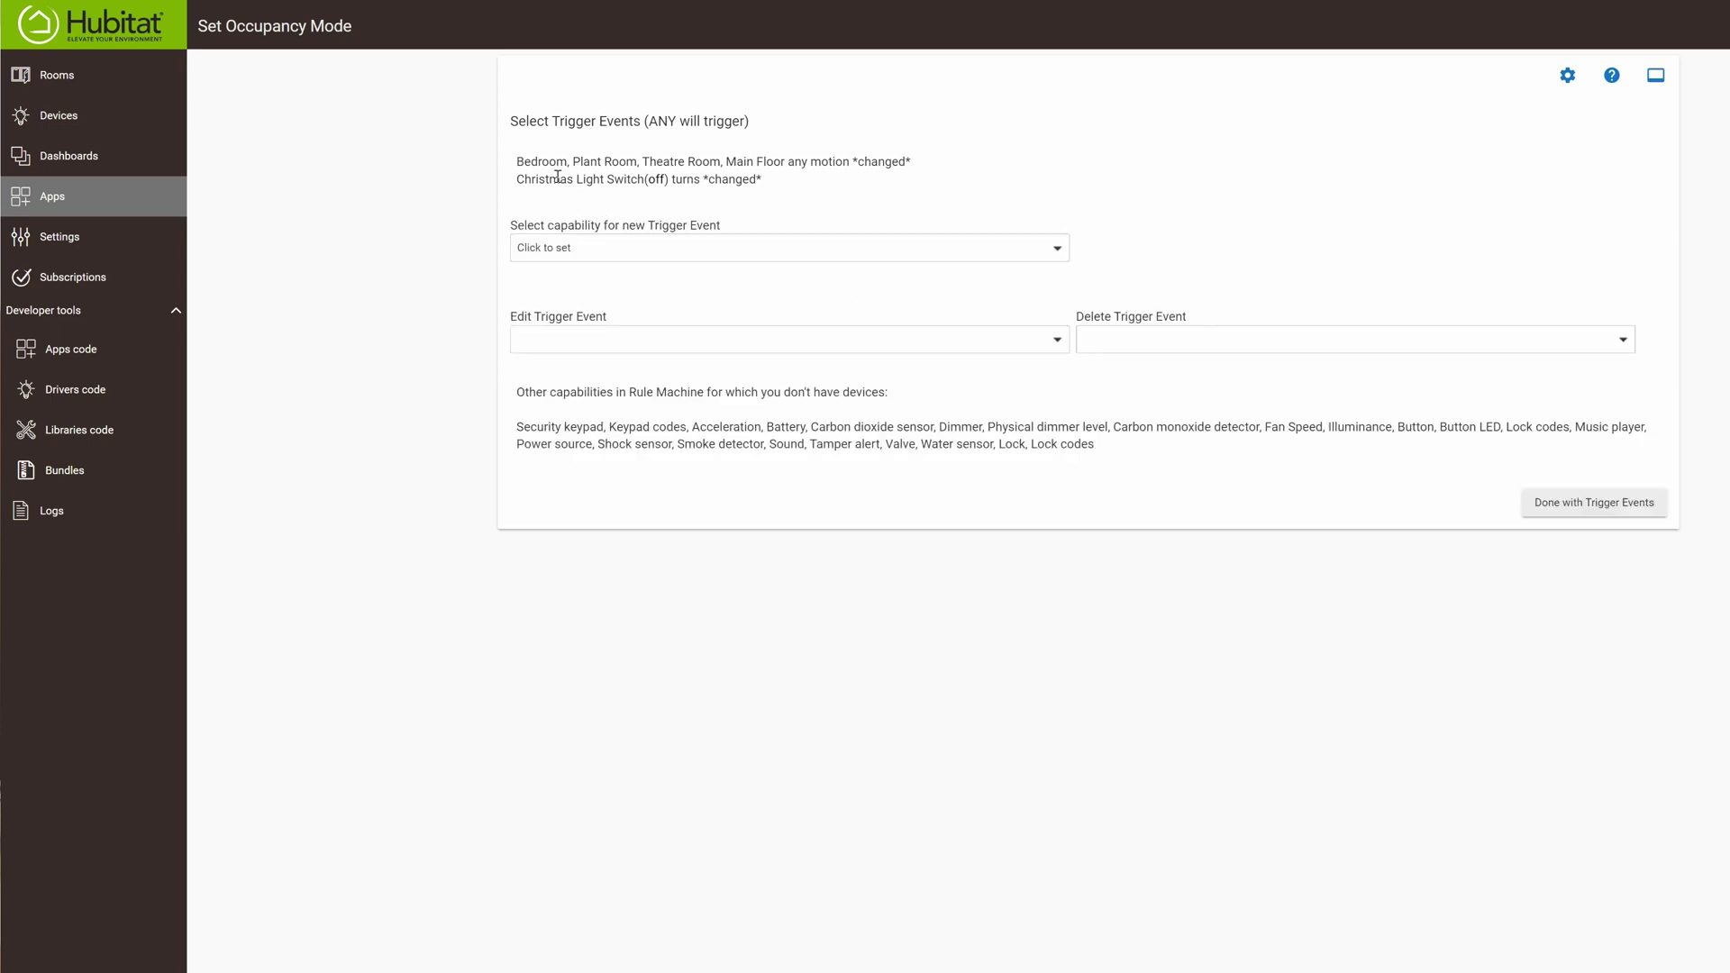
- Replace Christmas Light Switch with Bedroom Light Switch in the switch trigger and finish editing triggers
{"action": "left_click", "coordinate": [630, 340]}
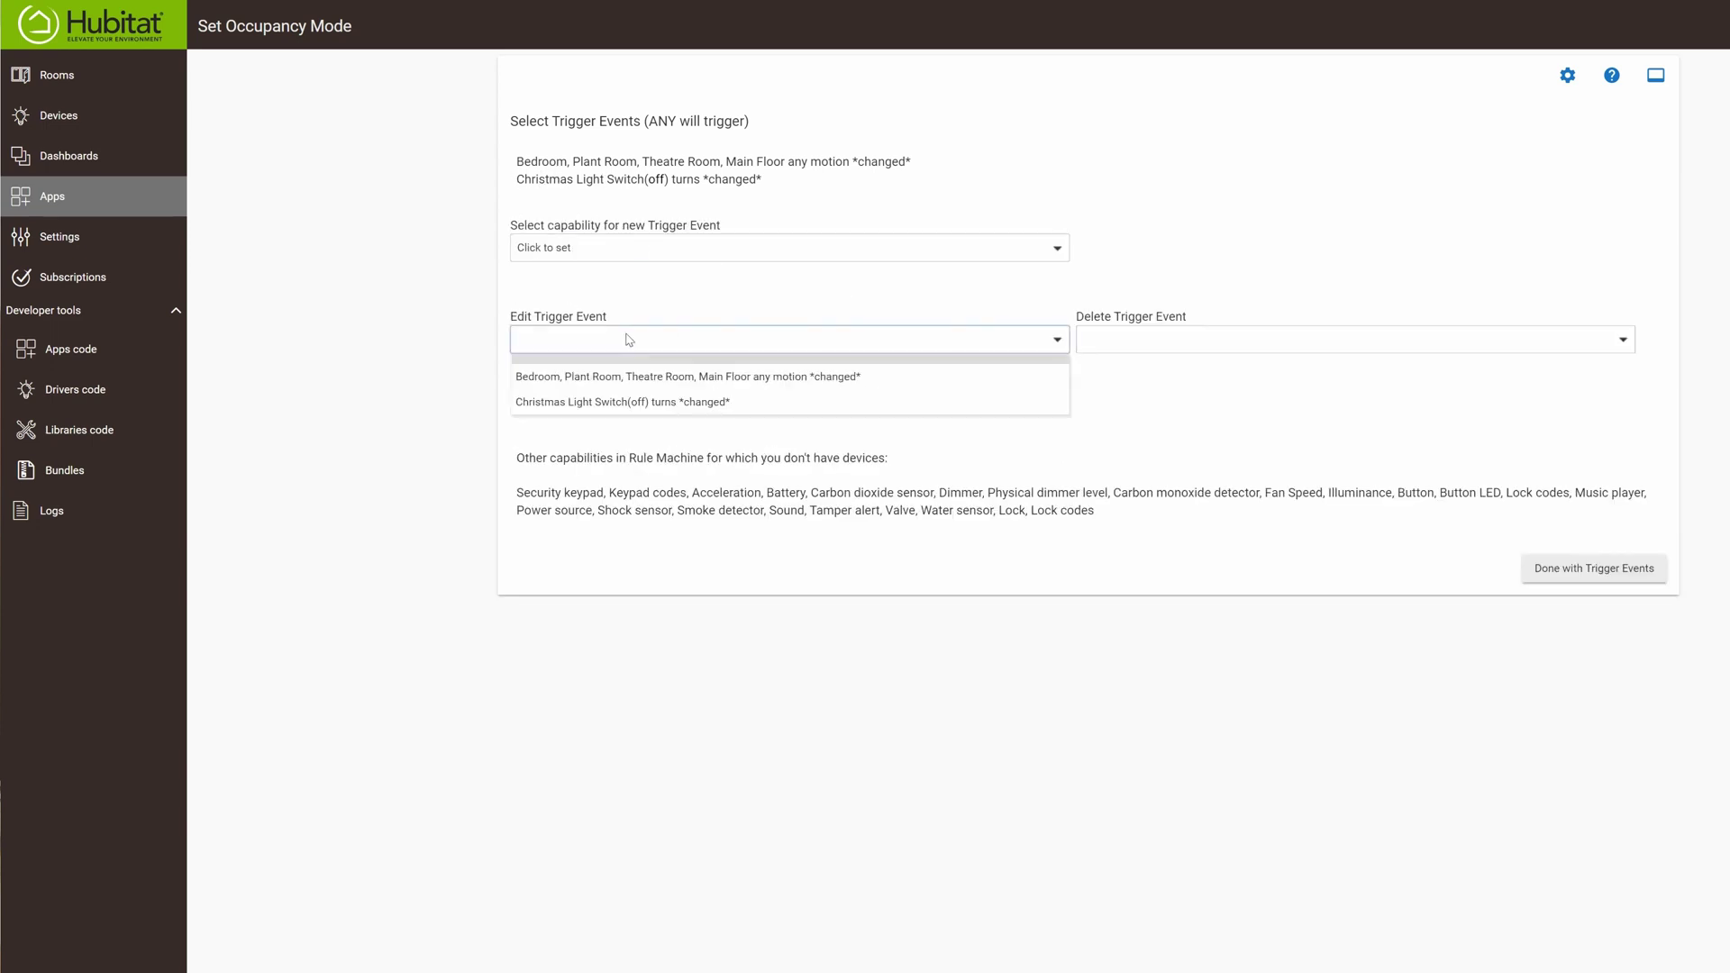
{"action": "left_click", "coordinate": [655, 402]}
{"action": "left_click", "coordinate": [860, 287]}
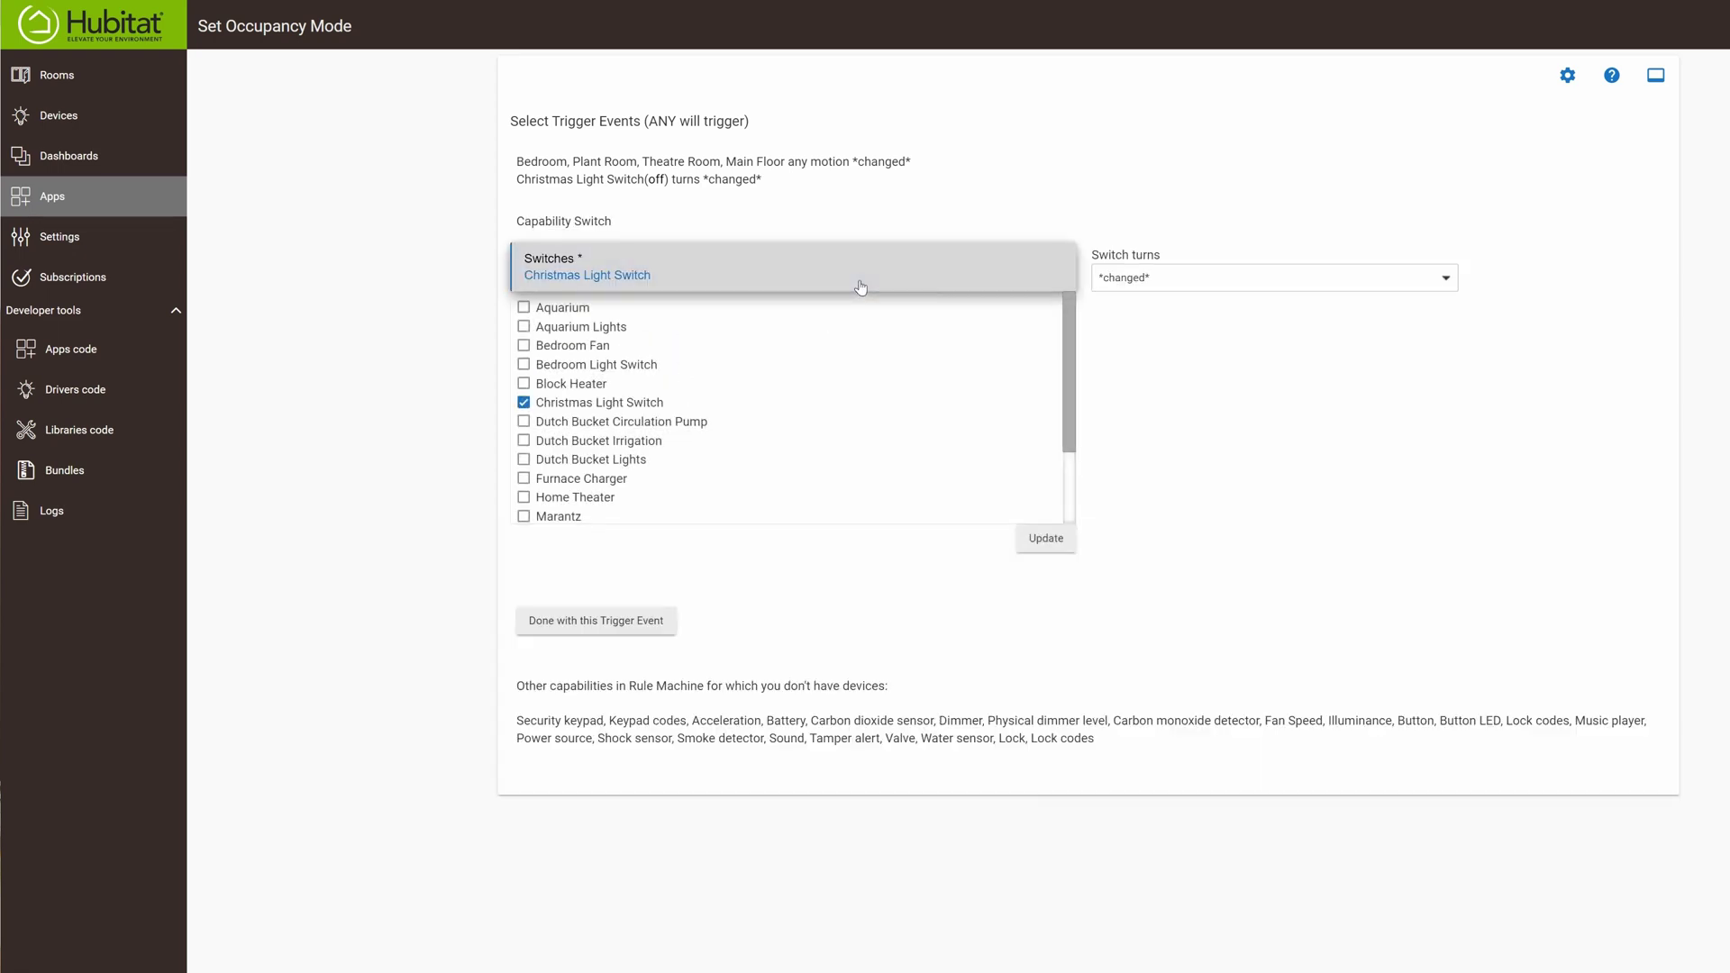
{"action": "left_click", "coordinate": [523, 404]}
{"action": "left_click", "coordinate": [524, 369]}
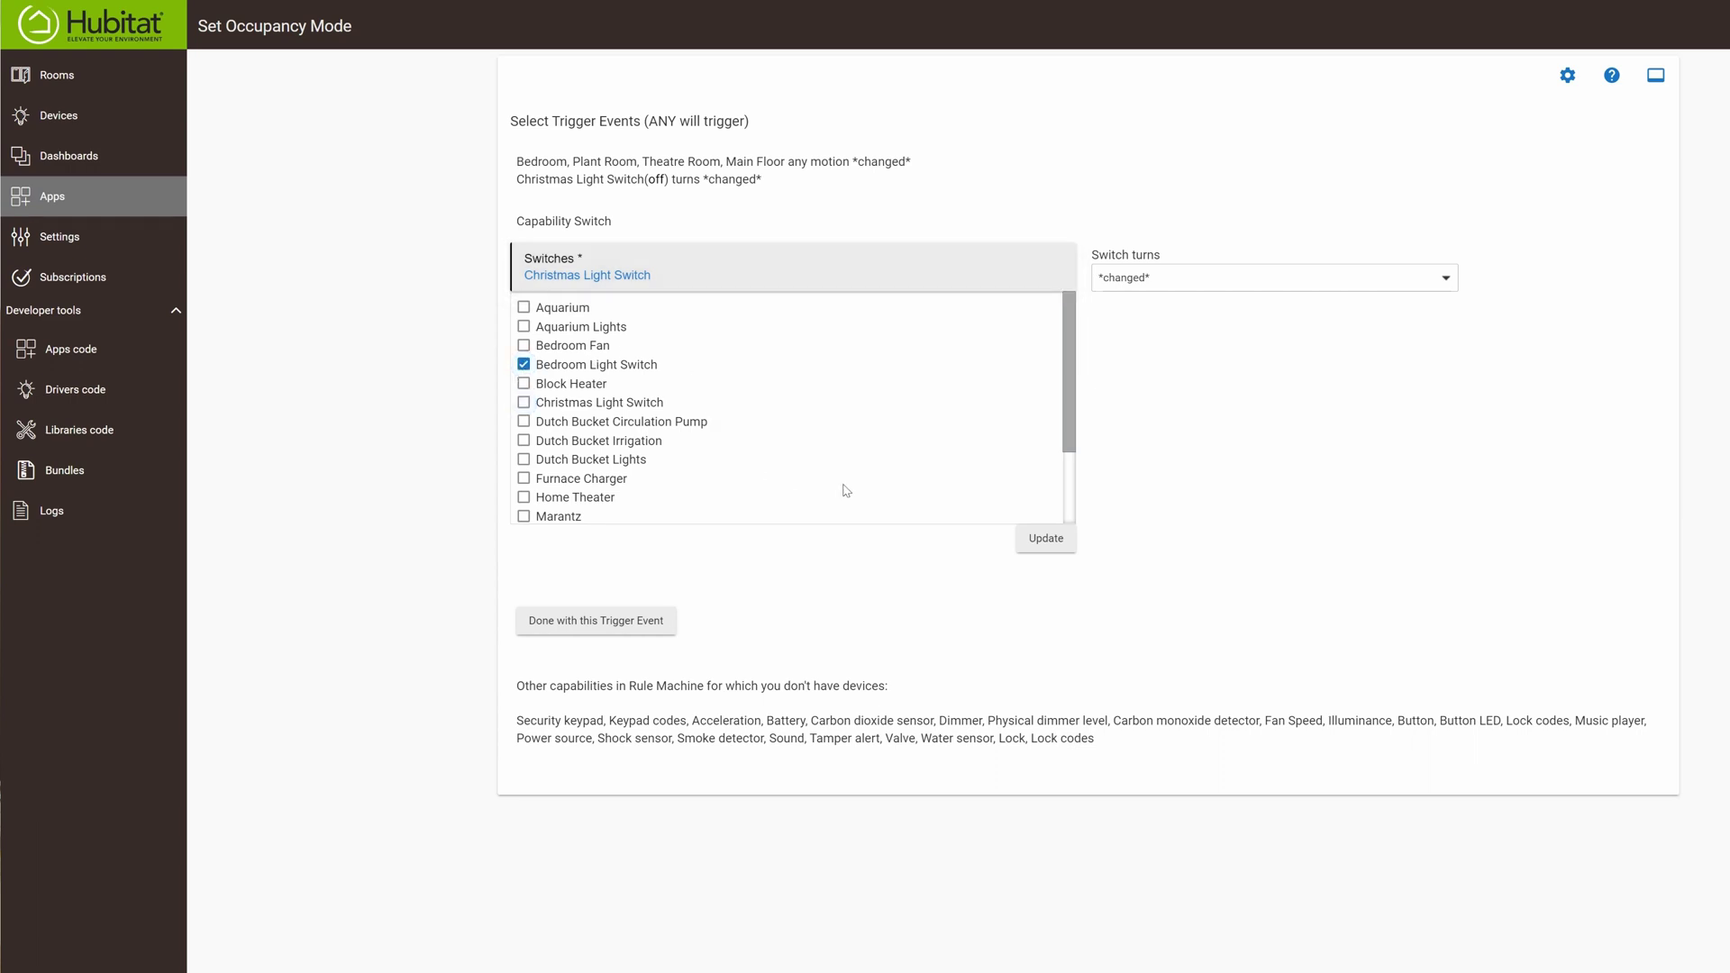
{"action": "left_click", "coordinate": [1027, 538]}
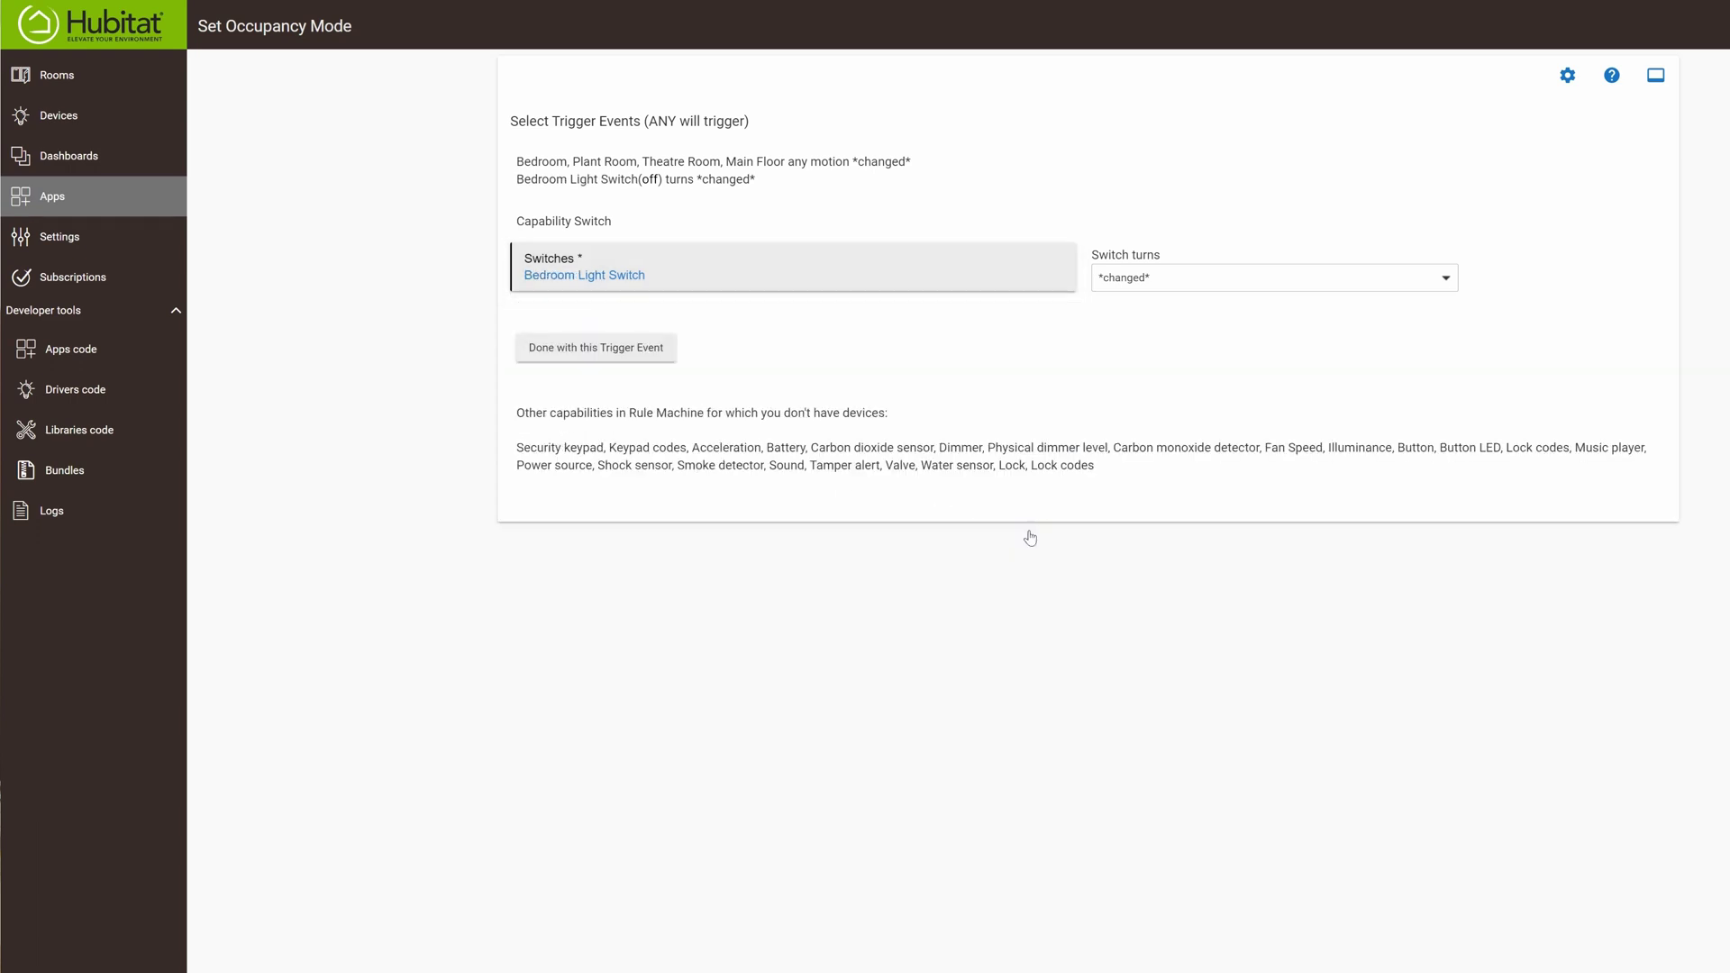
{"action": "left_click", "coordinate": [649, 348]}
{"action": "left_click", "coordinate": [1567, 502]}
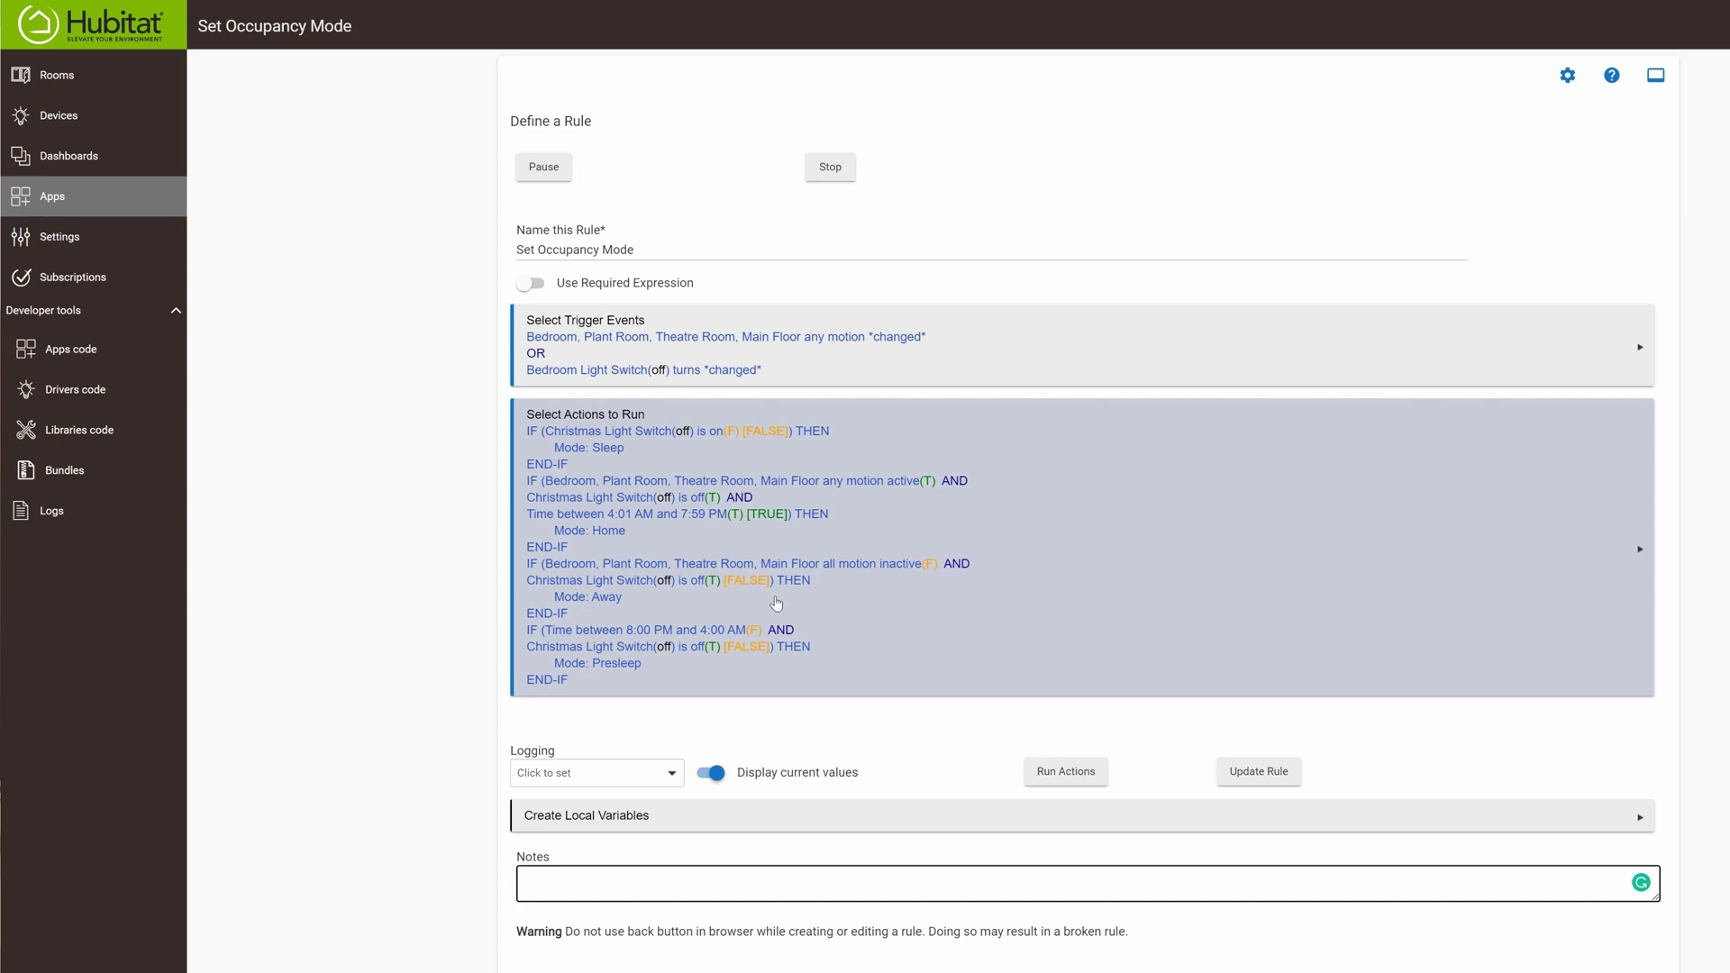
- Open the Set Occupancy Mode action editor's Manage Conditions page
{"action": "left_click", "coordinate": [1052, 564]}
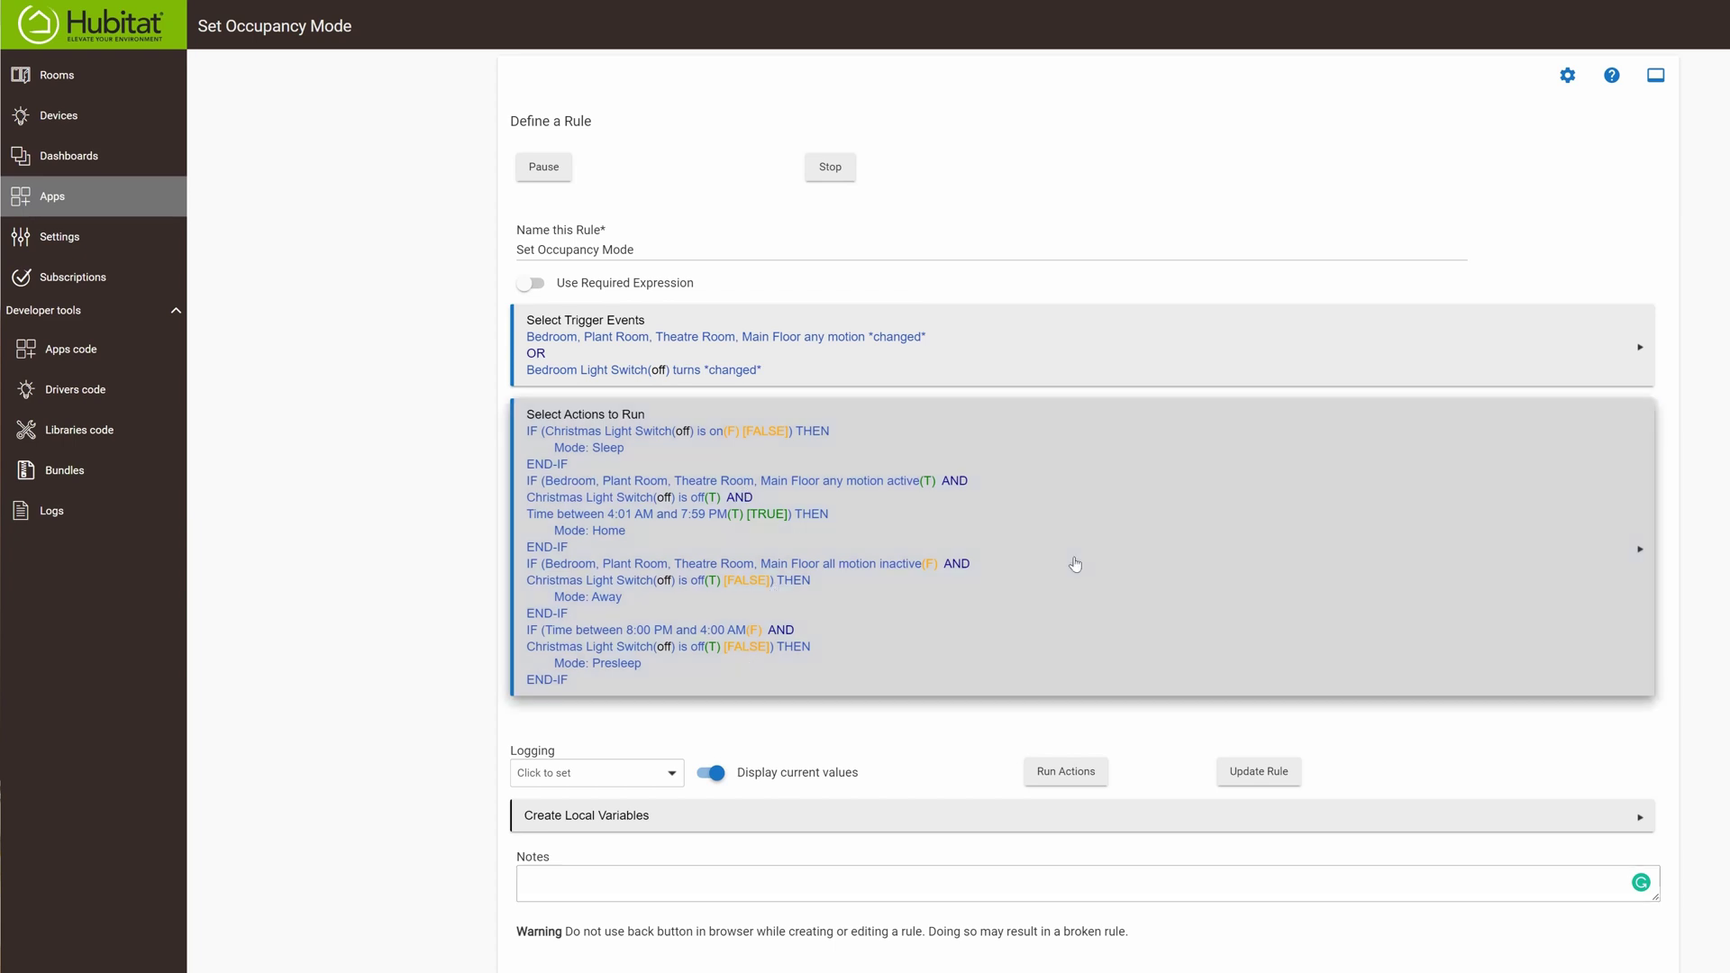
{"action": "left_click", "coordinate": [967, 568]}
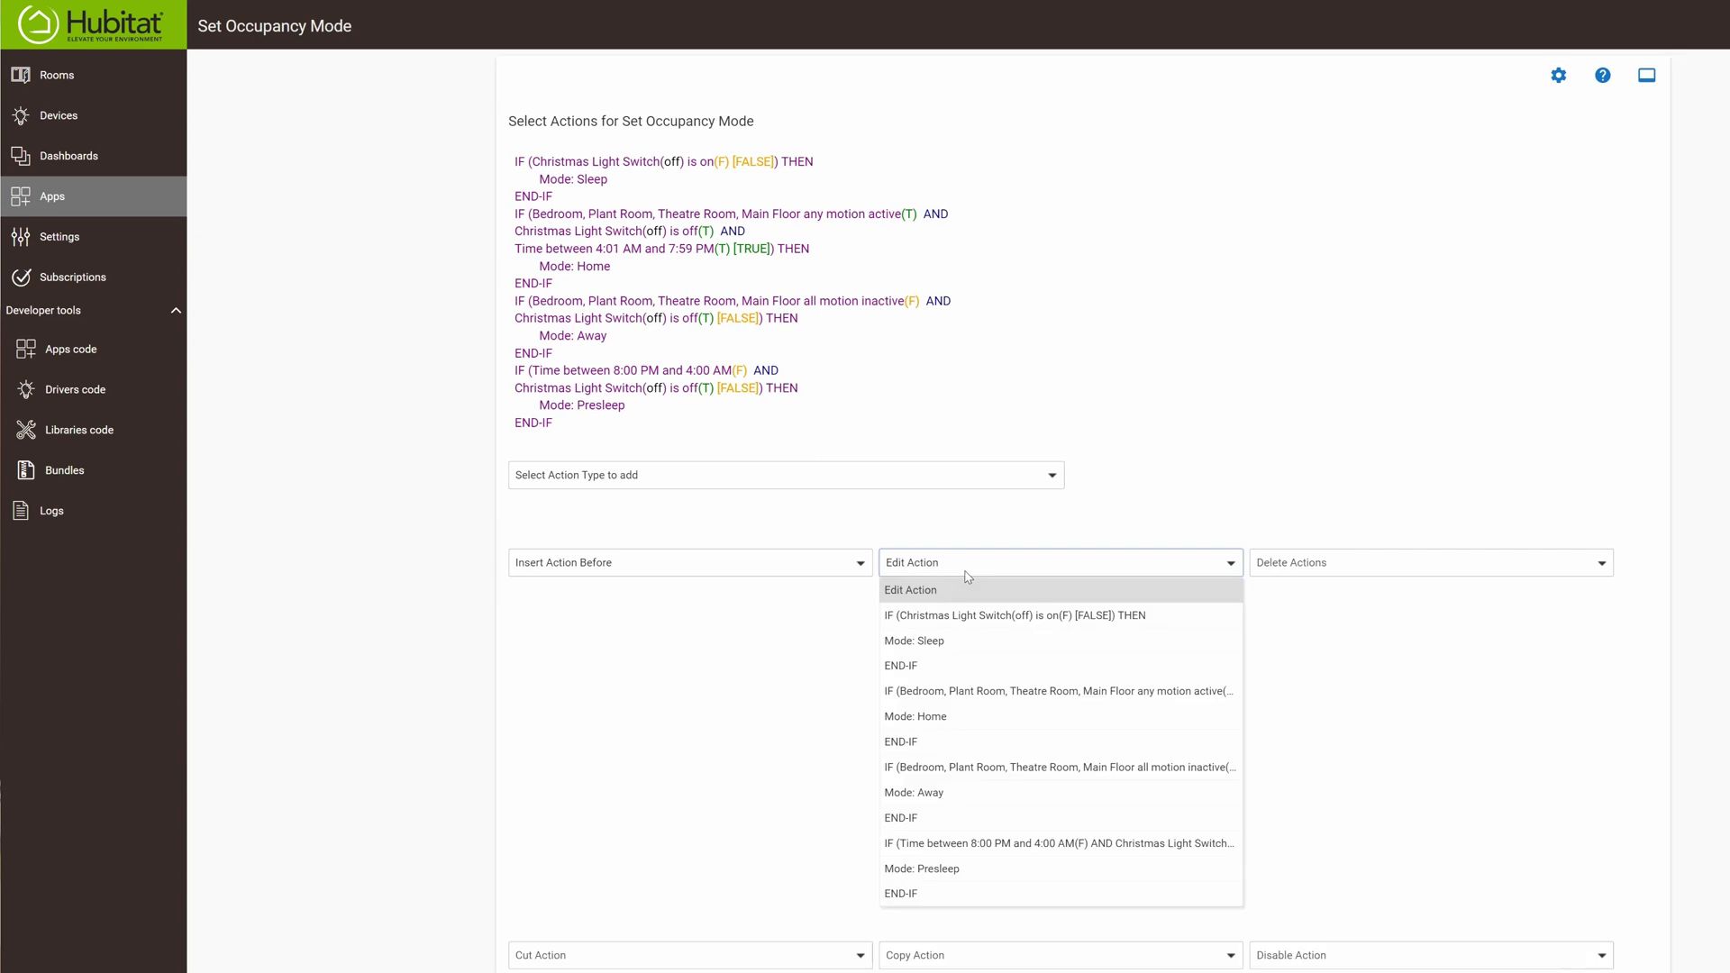
{"action": "left_click", "coordinate": [833, 699]}
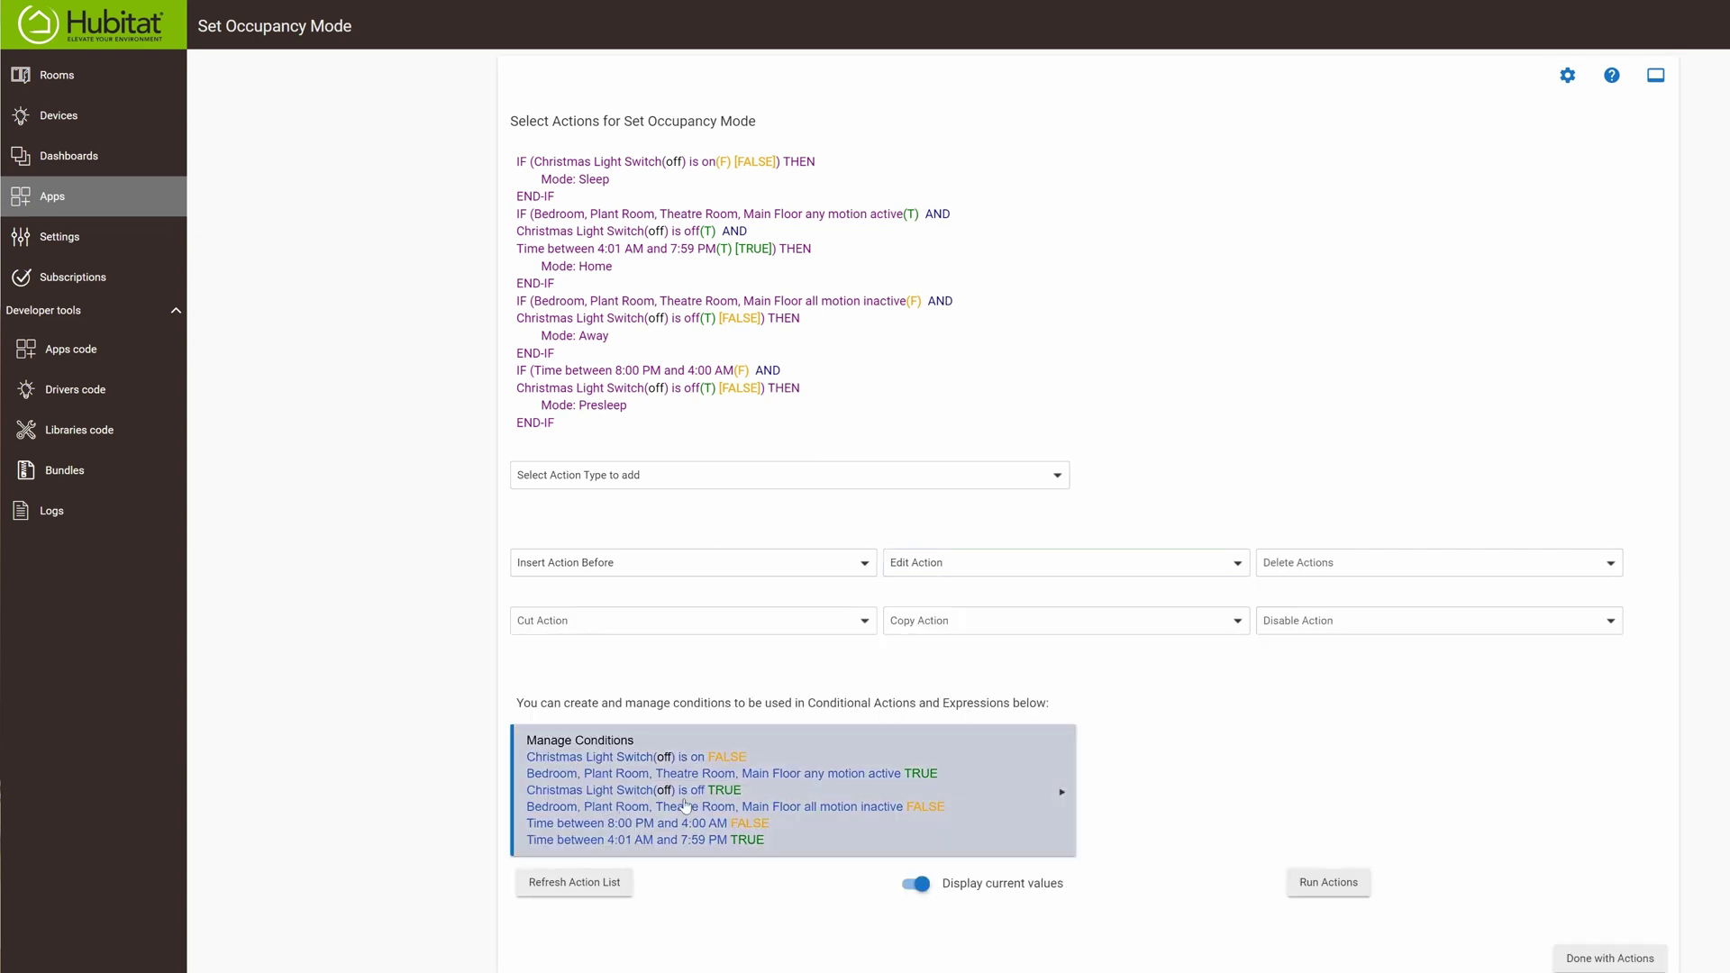
{"action": "left_click", "coordinate": [802, 798]}
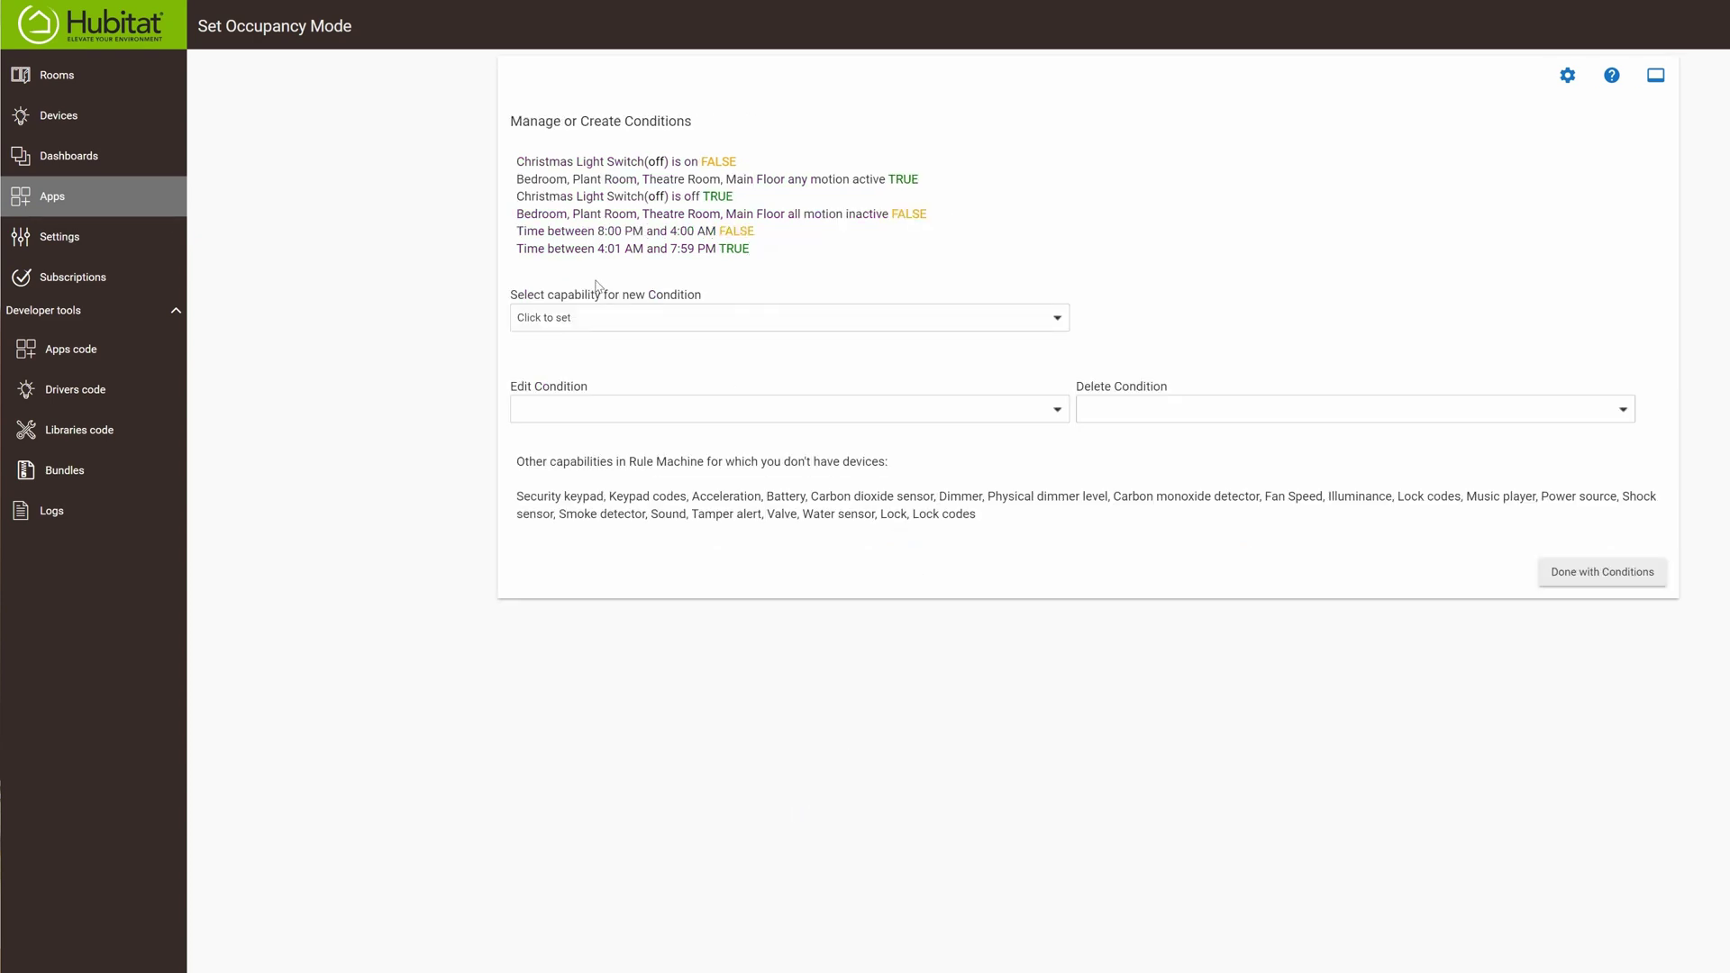
{"action": "left_click", "coordinate": [644, 320]}
{"action": "left_click", "coordinate": [841, 295]}
- Change the 'is on' switch condition from Christmas Light Switch to Bedroom Light Switch
{"action": "left_click", "coordinate": [718, 414]}
{"action": "left_click", "coordinate": [681, 442]}
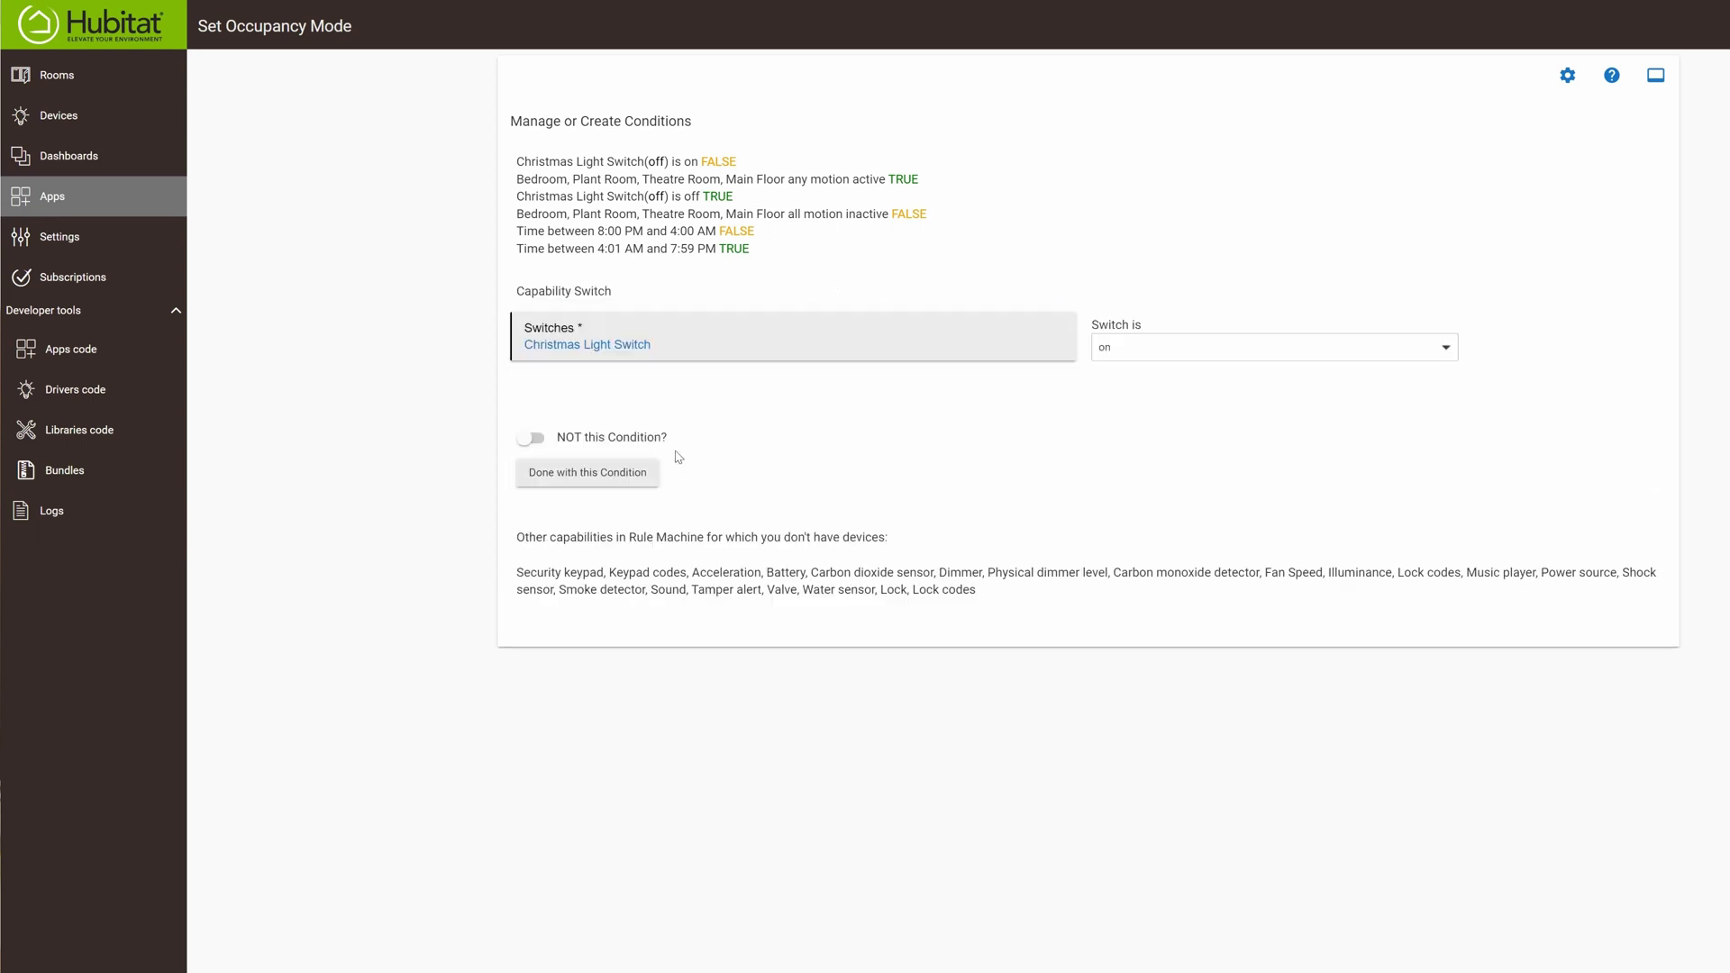
{"action": "left_click", "coordinate": [637, 355]}
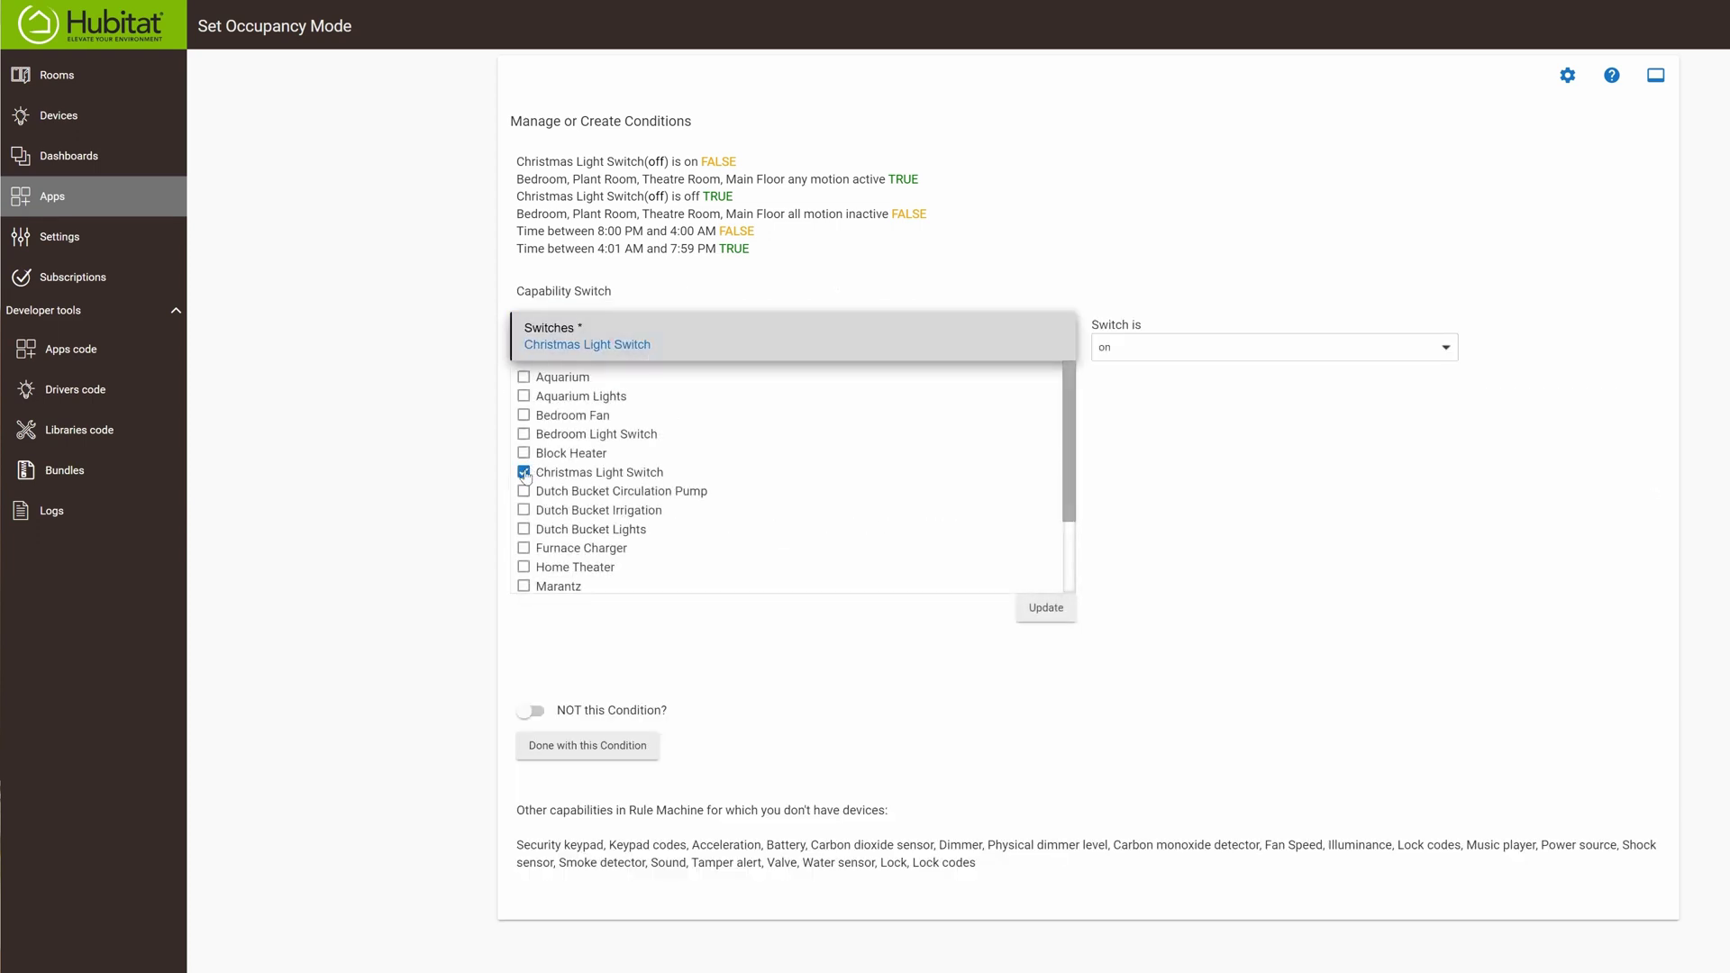
{"action": "left_click", "coordinate": [524, 472]}
{"action": "left_click", "coordinate": [524, 434]}
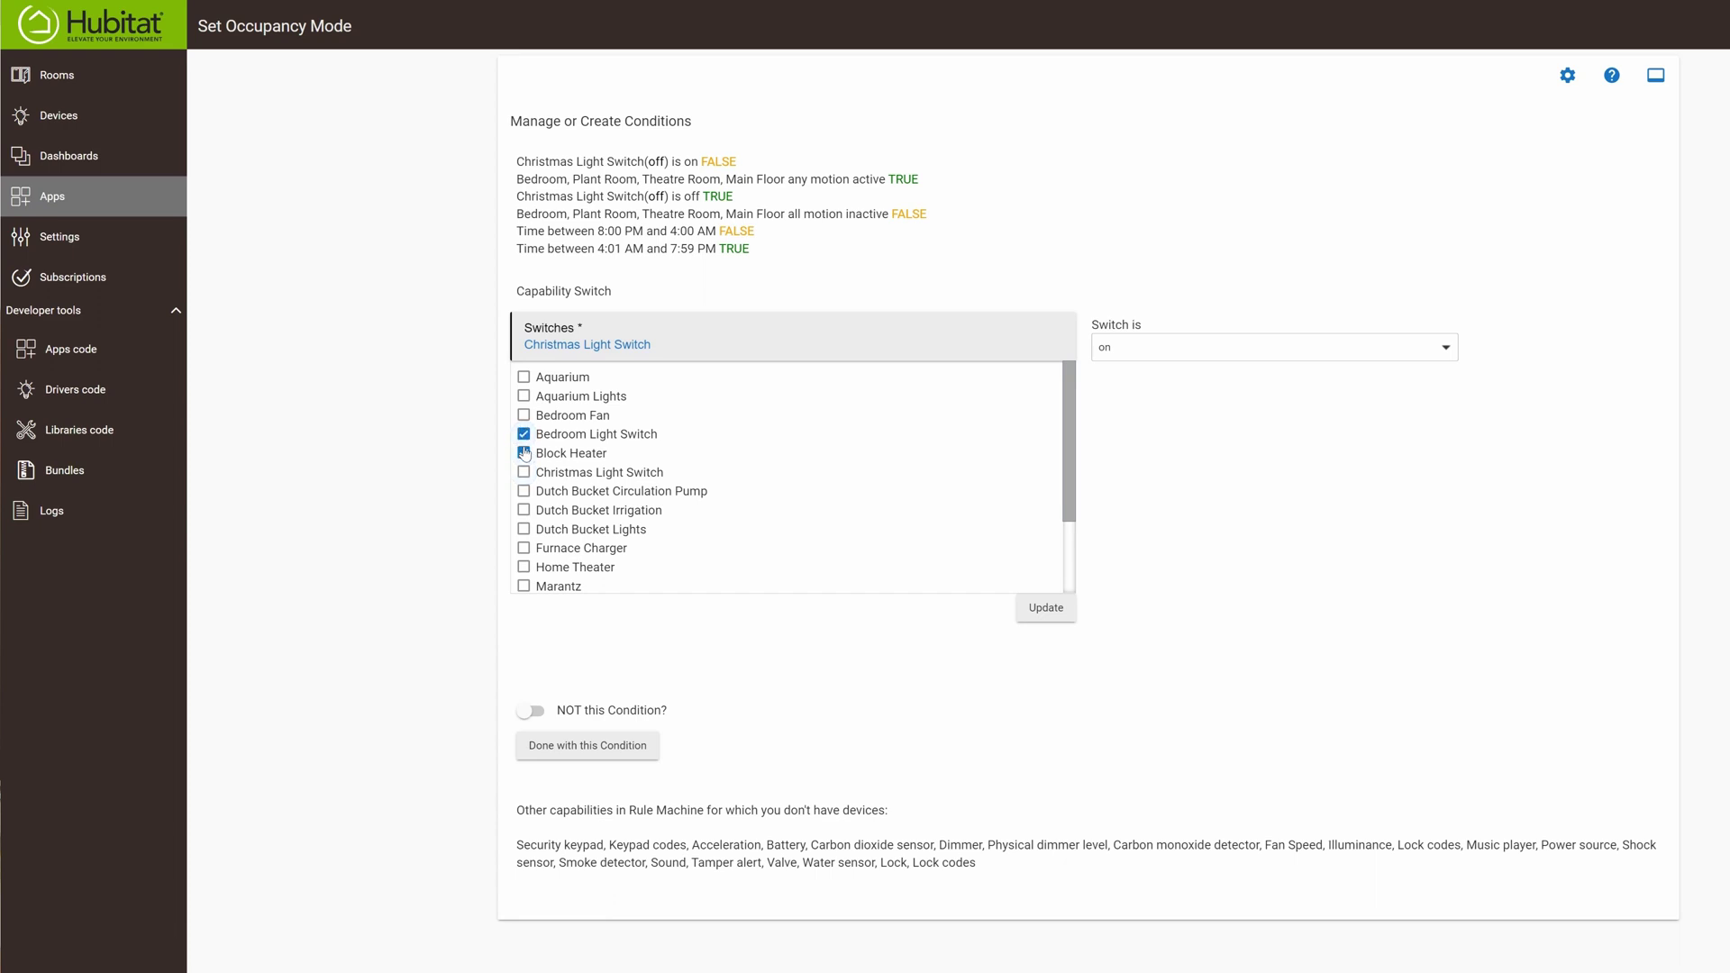
{"action": "left_click", "coordinate": [1045, 609]}
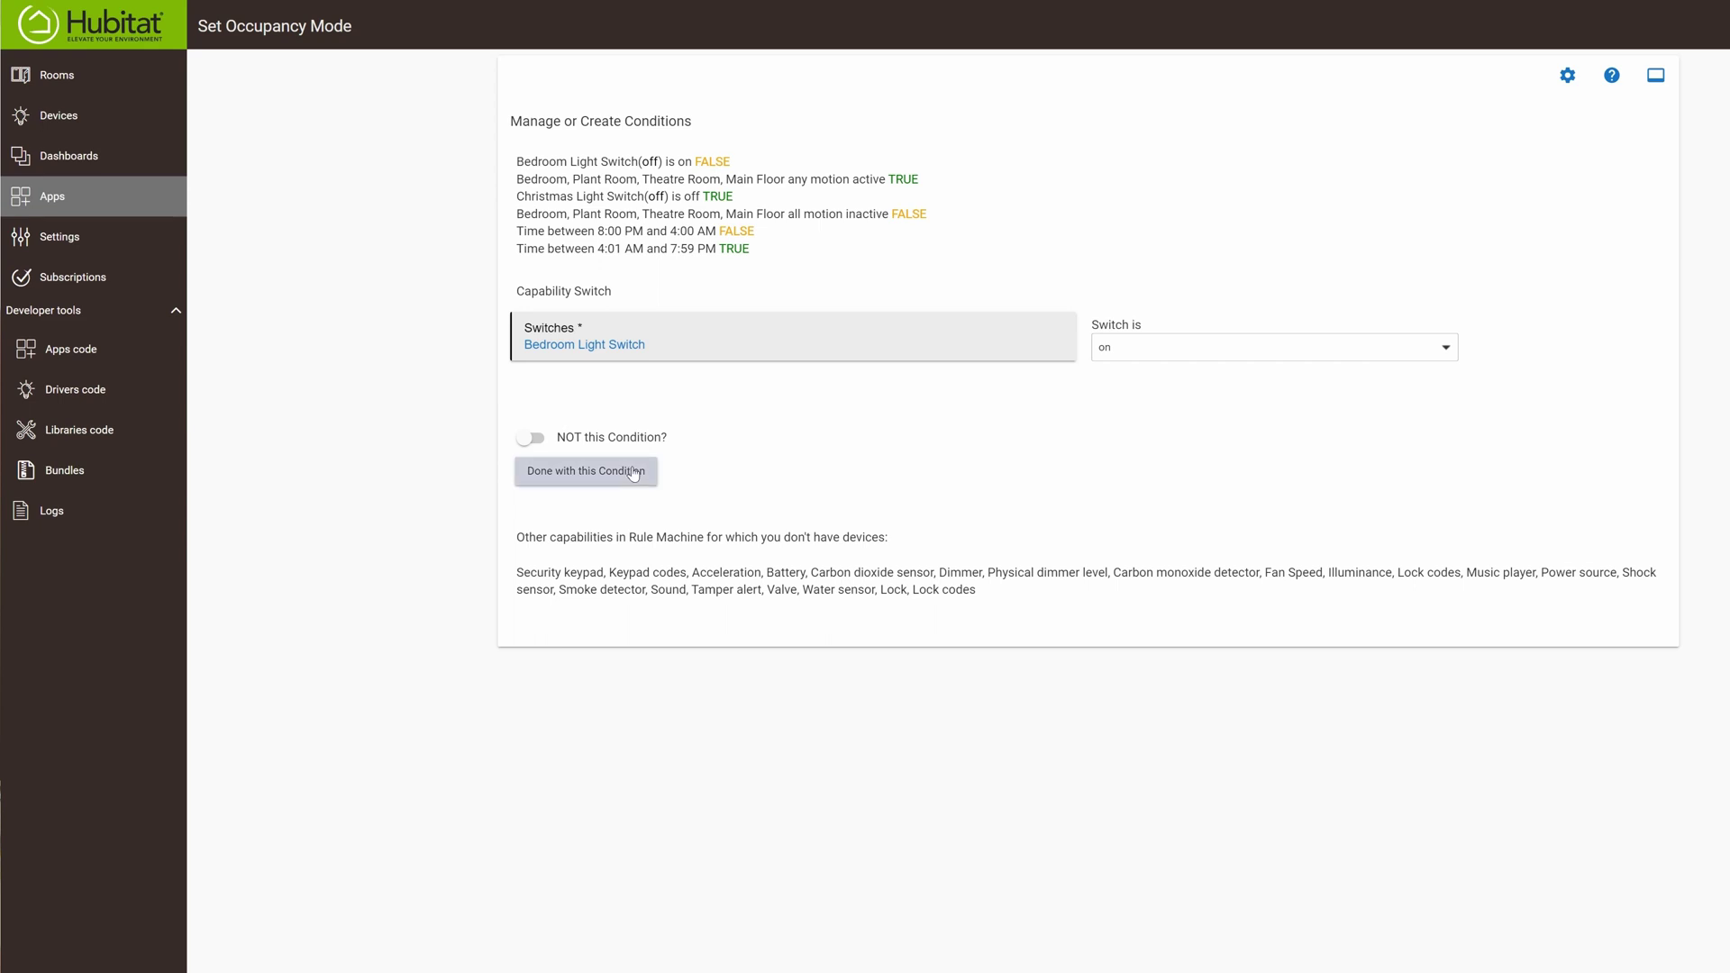
{"action": "left_click", "coordinate": [633, 472]}
- Change the 'is off' switch condition to Bedroom Light Switch and close Manage Conditions
{"action": "left_click", "coordinate": [653, 412]}
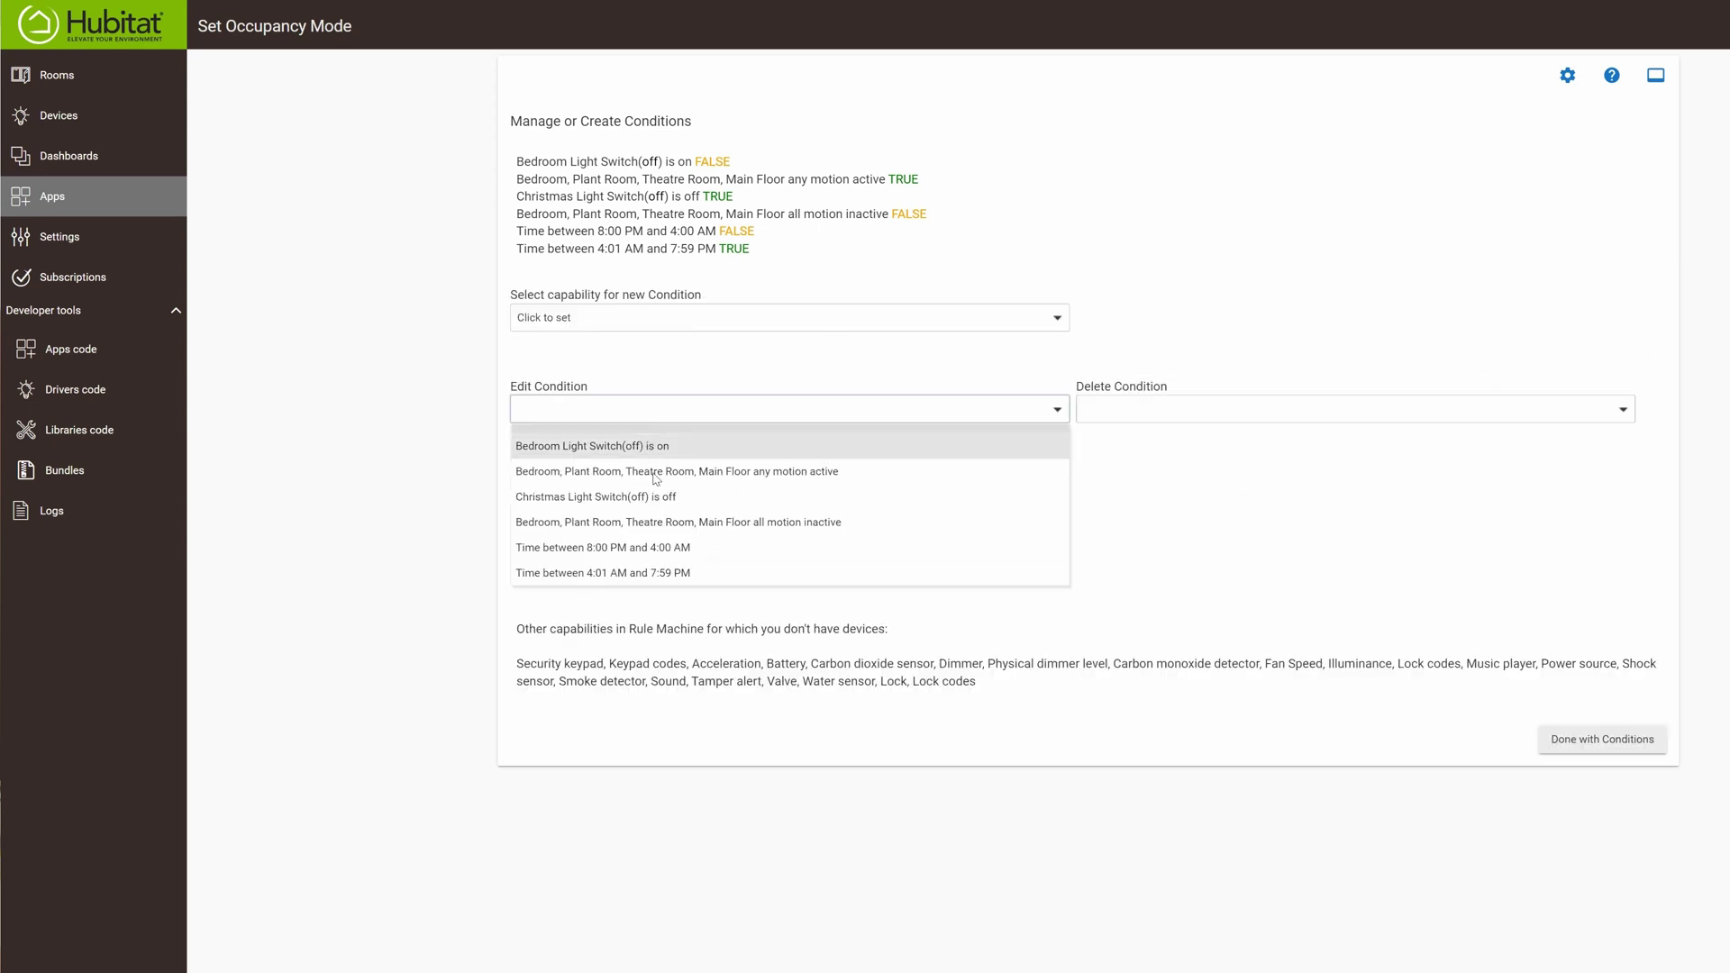
{"action": "left_click", "coordinate": [669, 497]}
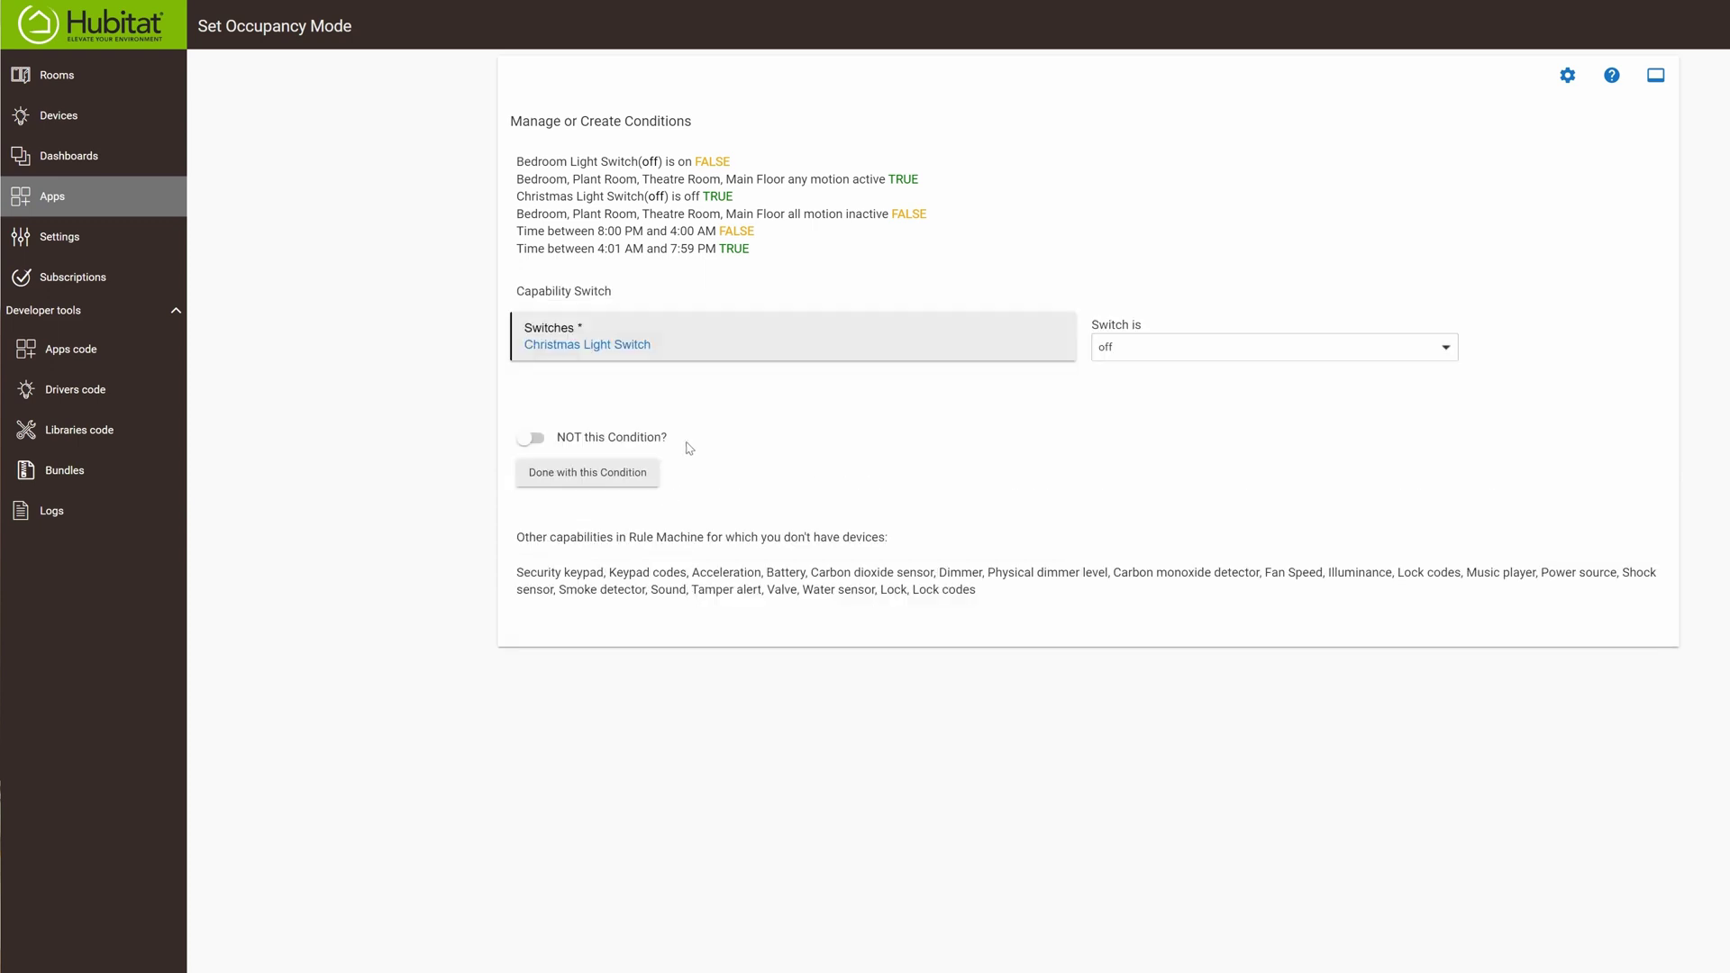
{"action": "left_click", "coordinate": [680, 345]}
{"action": "left_click", "coordinate": [524, 472]}
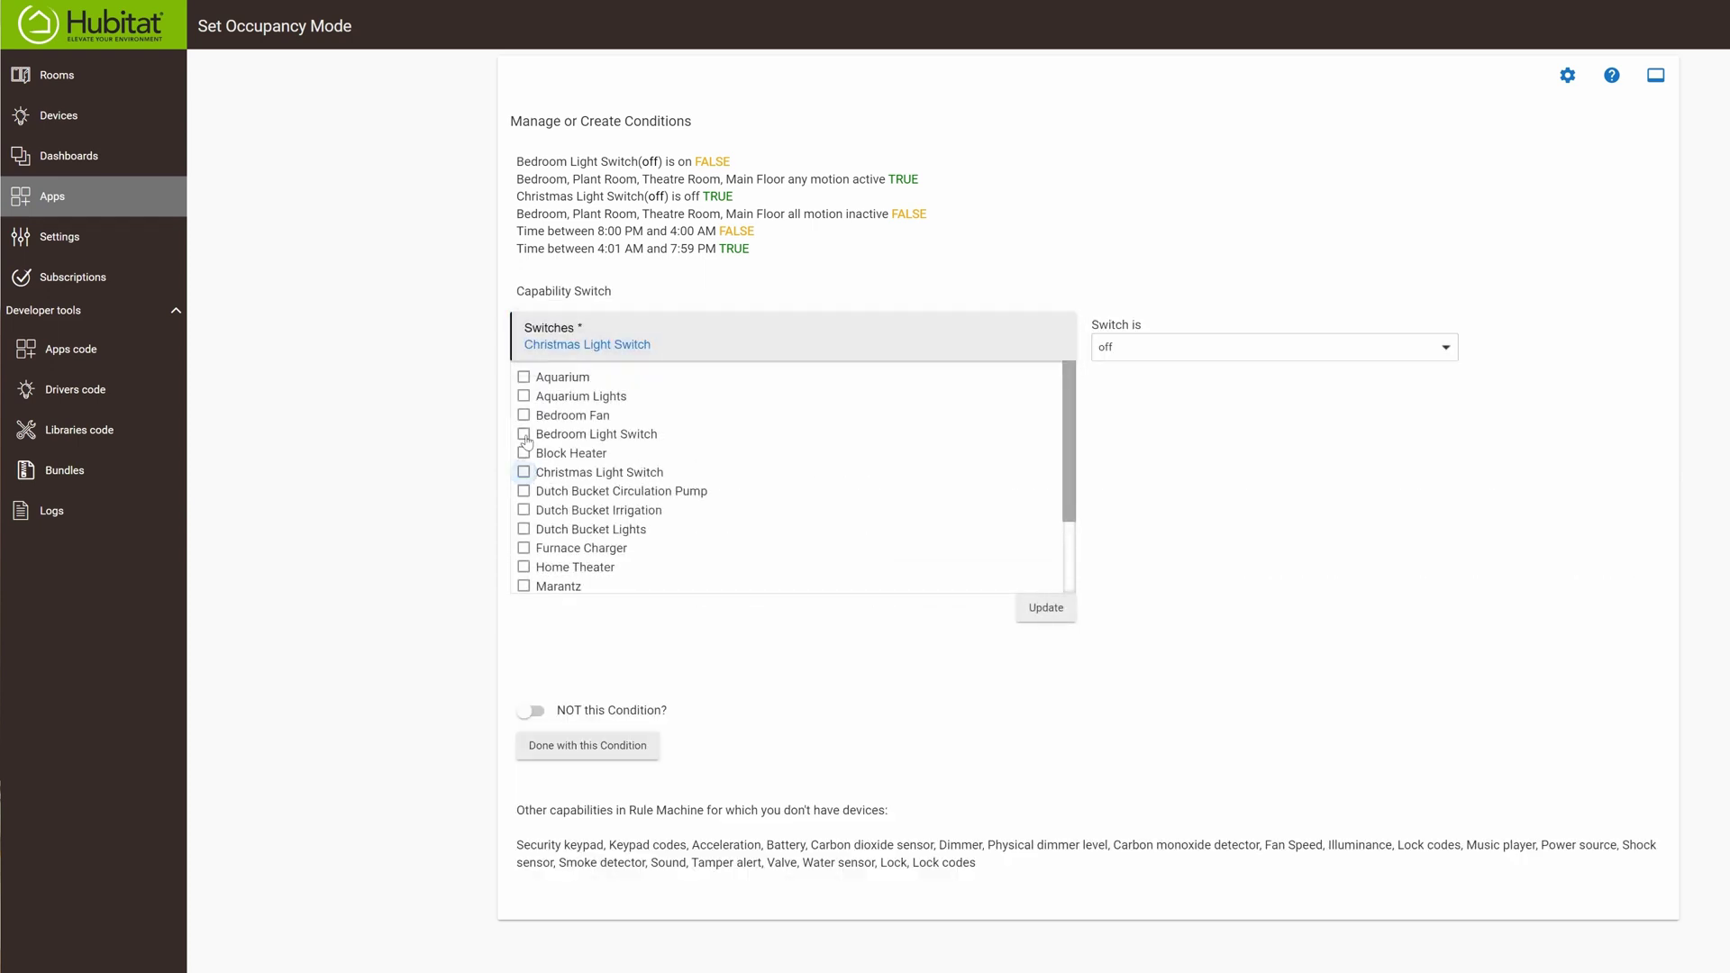
{"action": "left_click", "coordinate": [524, 433]}
{"action": "left_click", "coordinate": [1045, 607]}
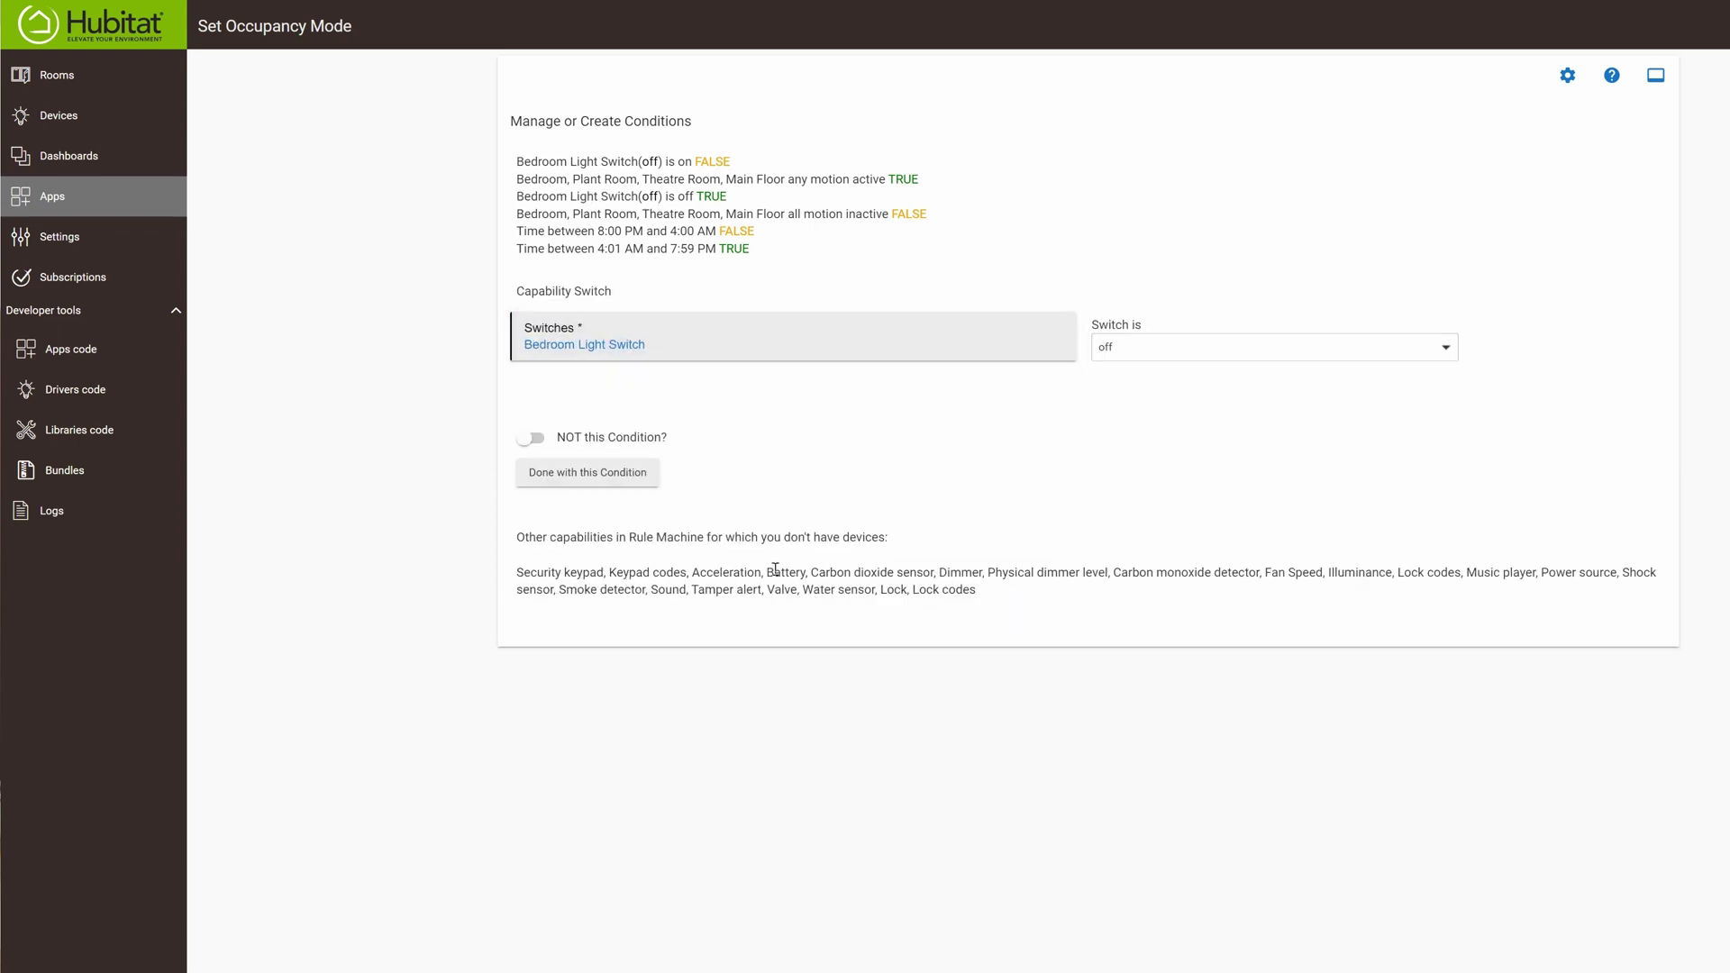
{"action": "left_click", "coordinate": [630, 473]}
{"action": "left_click", "coordinate": [1546, 569]}
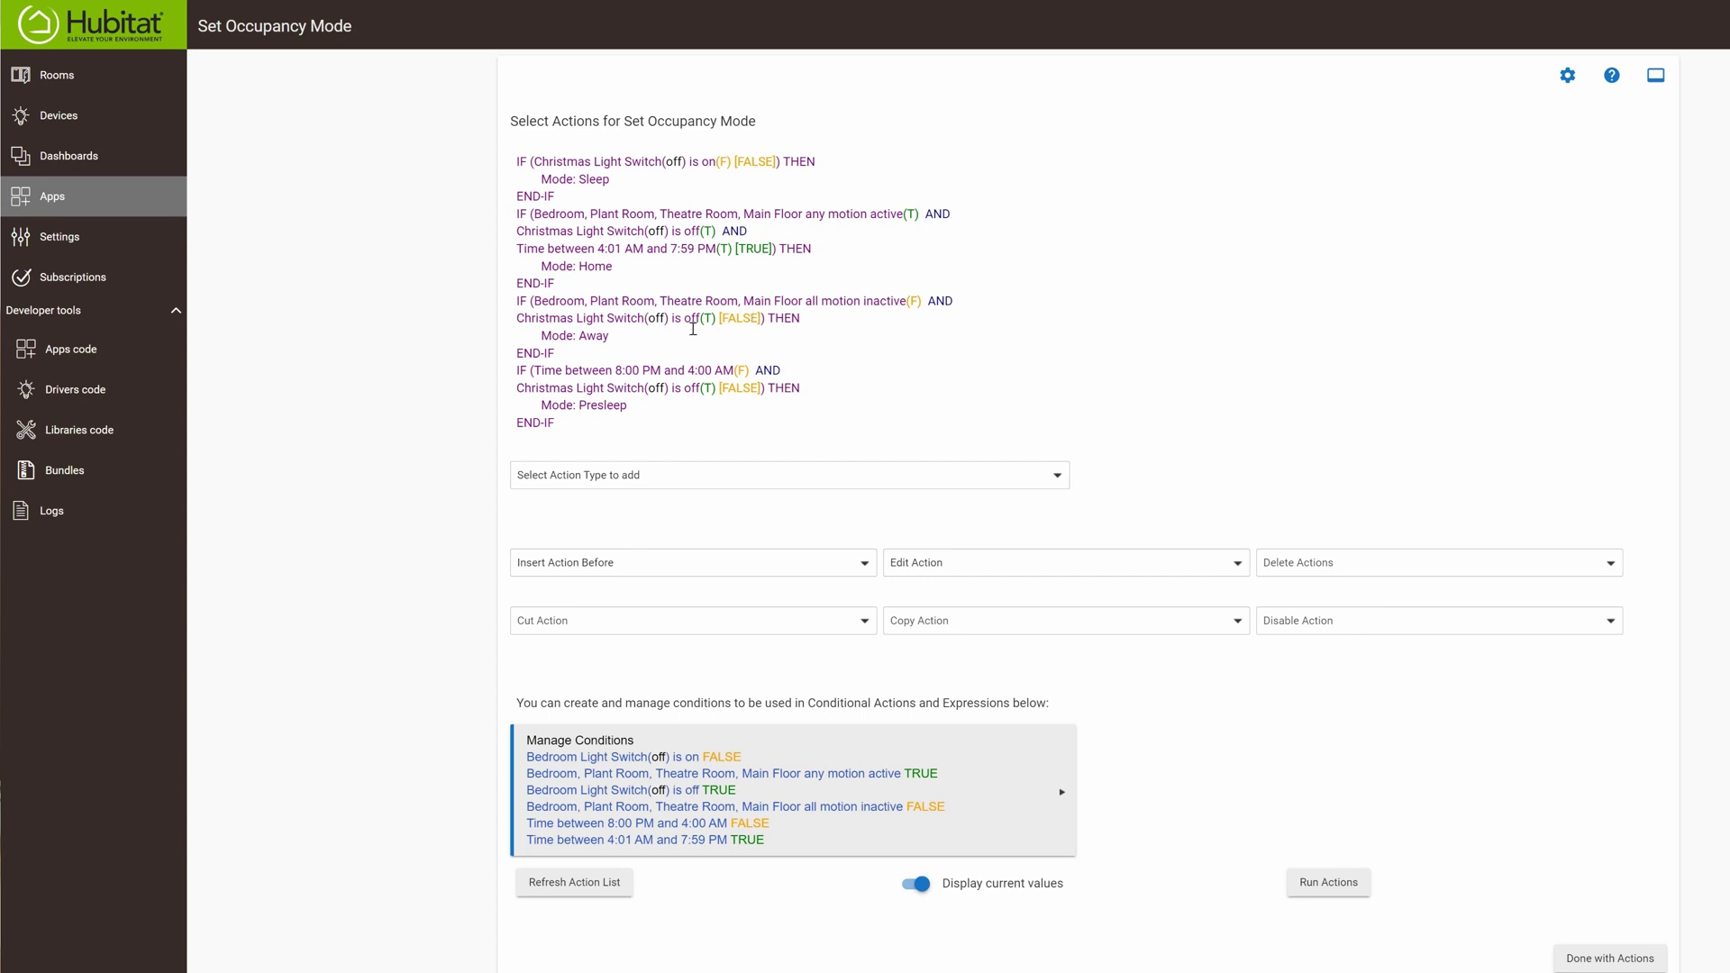
- In the Mode: Sleep IF expression, insert the Bedroom Light Switch is on condition
{"action": "left_click", "coordinate": [972, 572]}
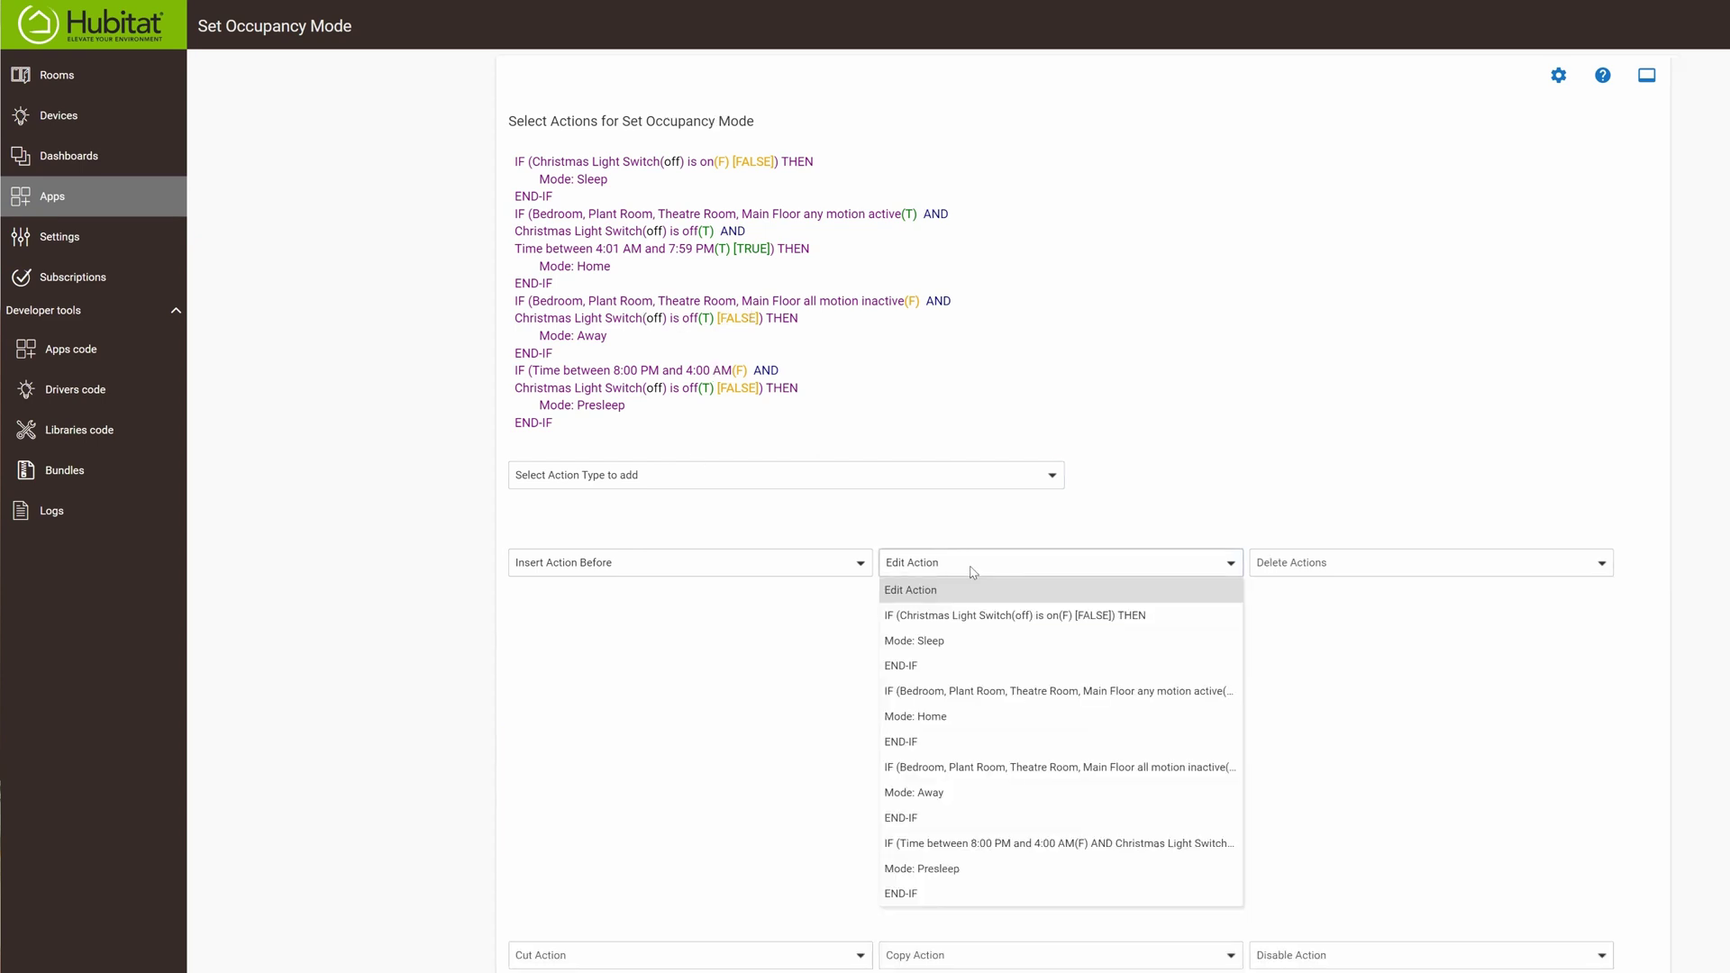
{"action": "left_click", "coordinate": [983, 617]}
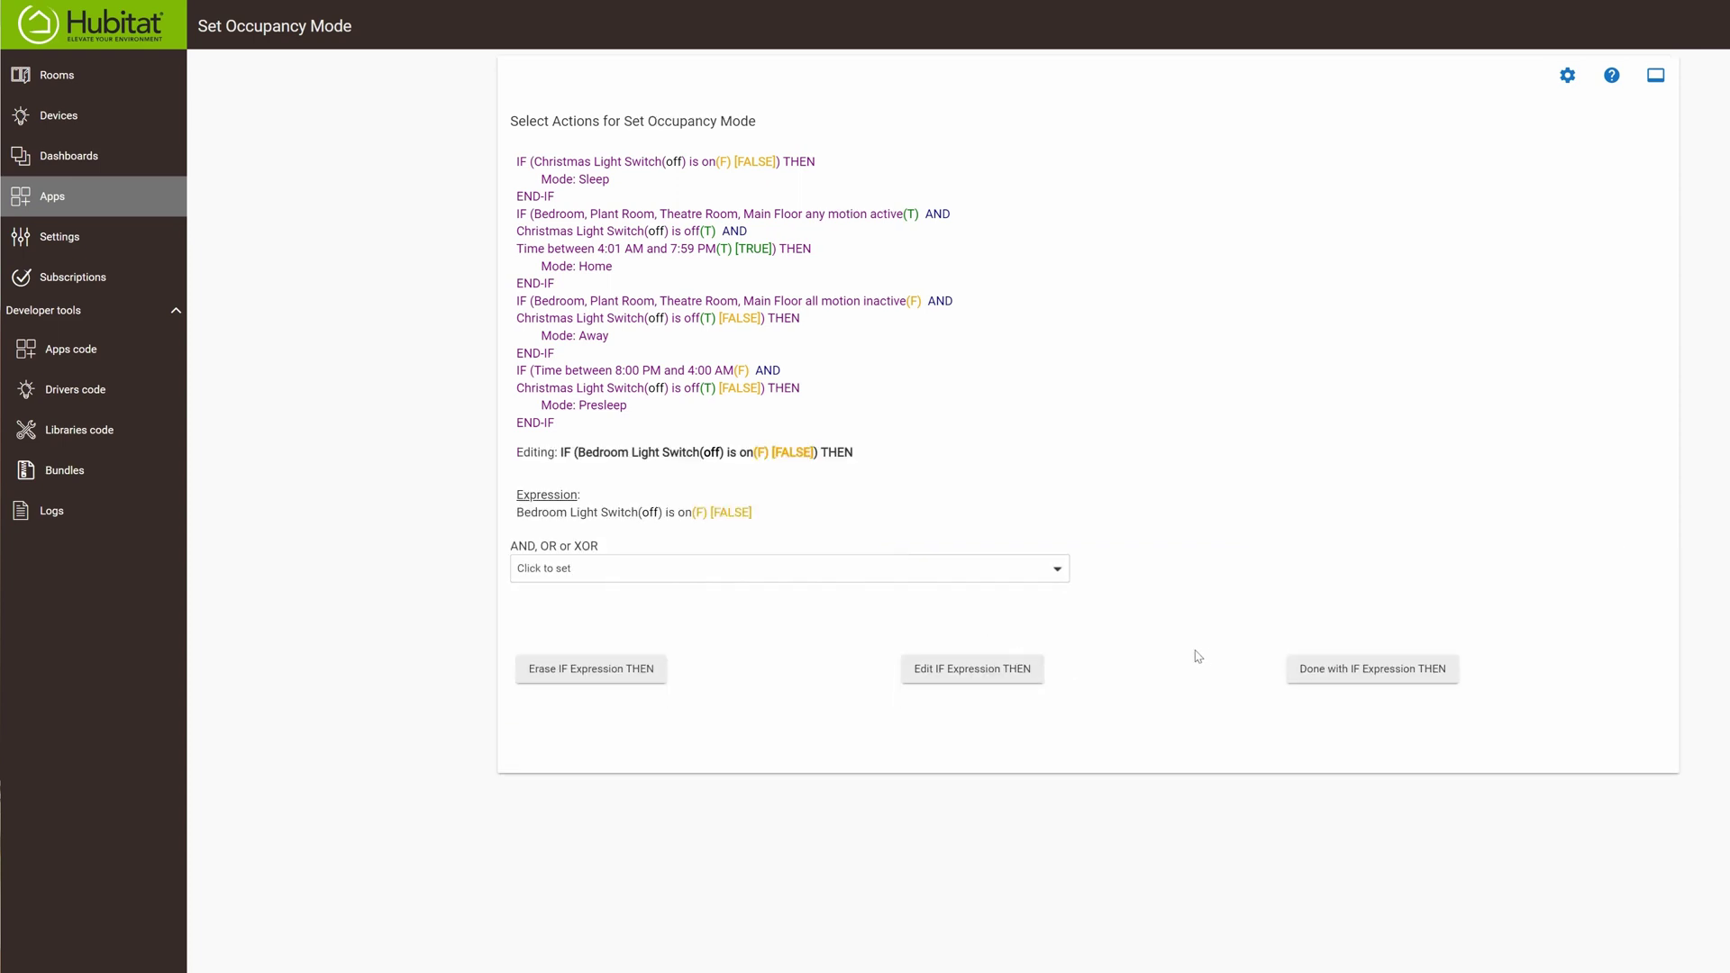
{"action": "left_click", "coordinate": [989, 669]}
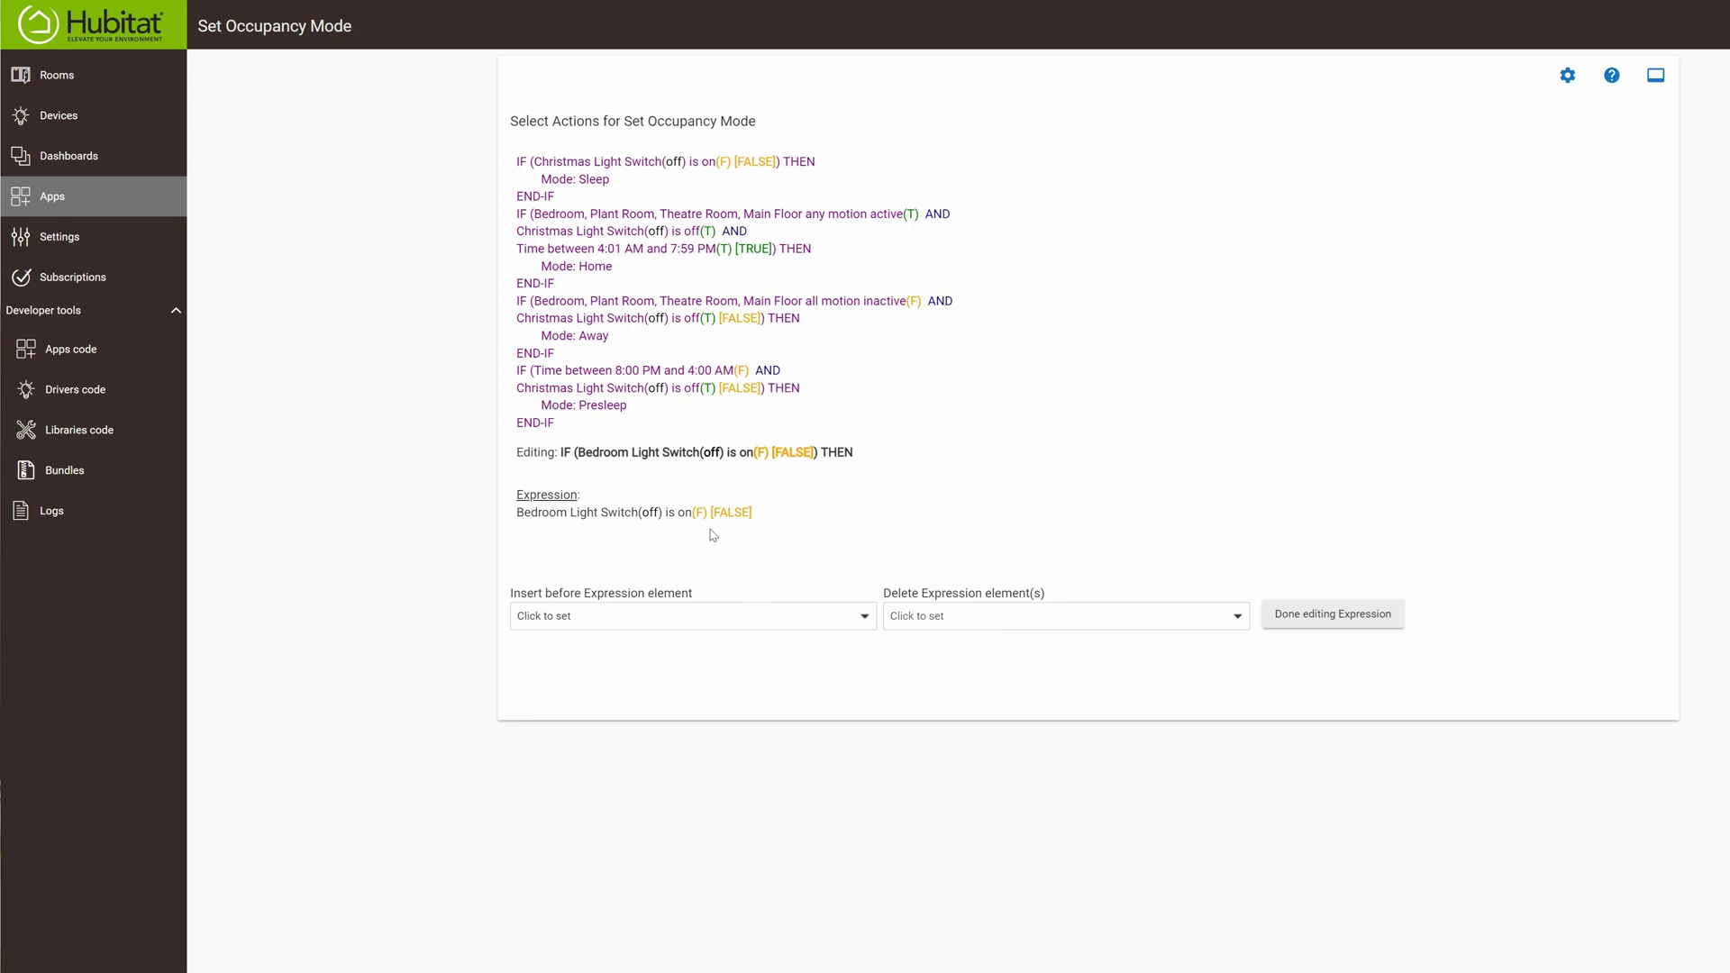
{"action": "left_click", "coordinate": [685, 616]}
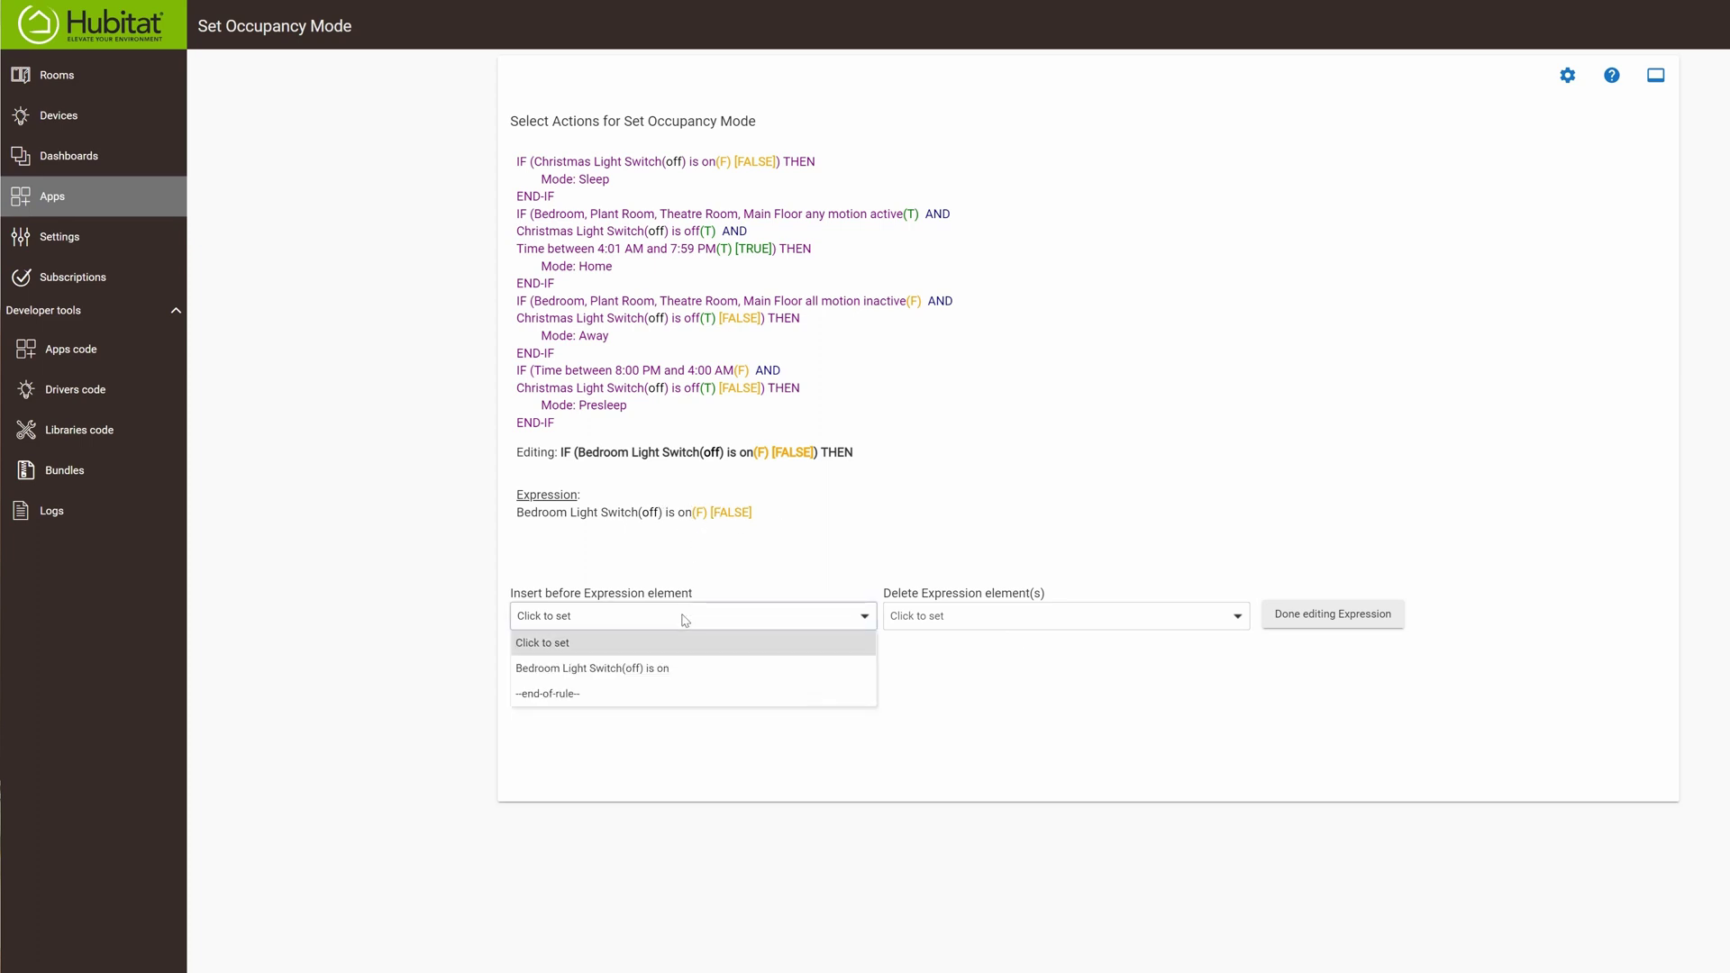
{"action": "left_click", "coordinate": [670, 669]}
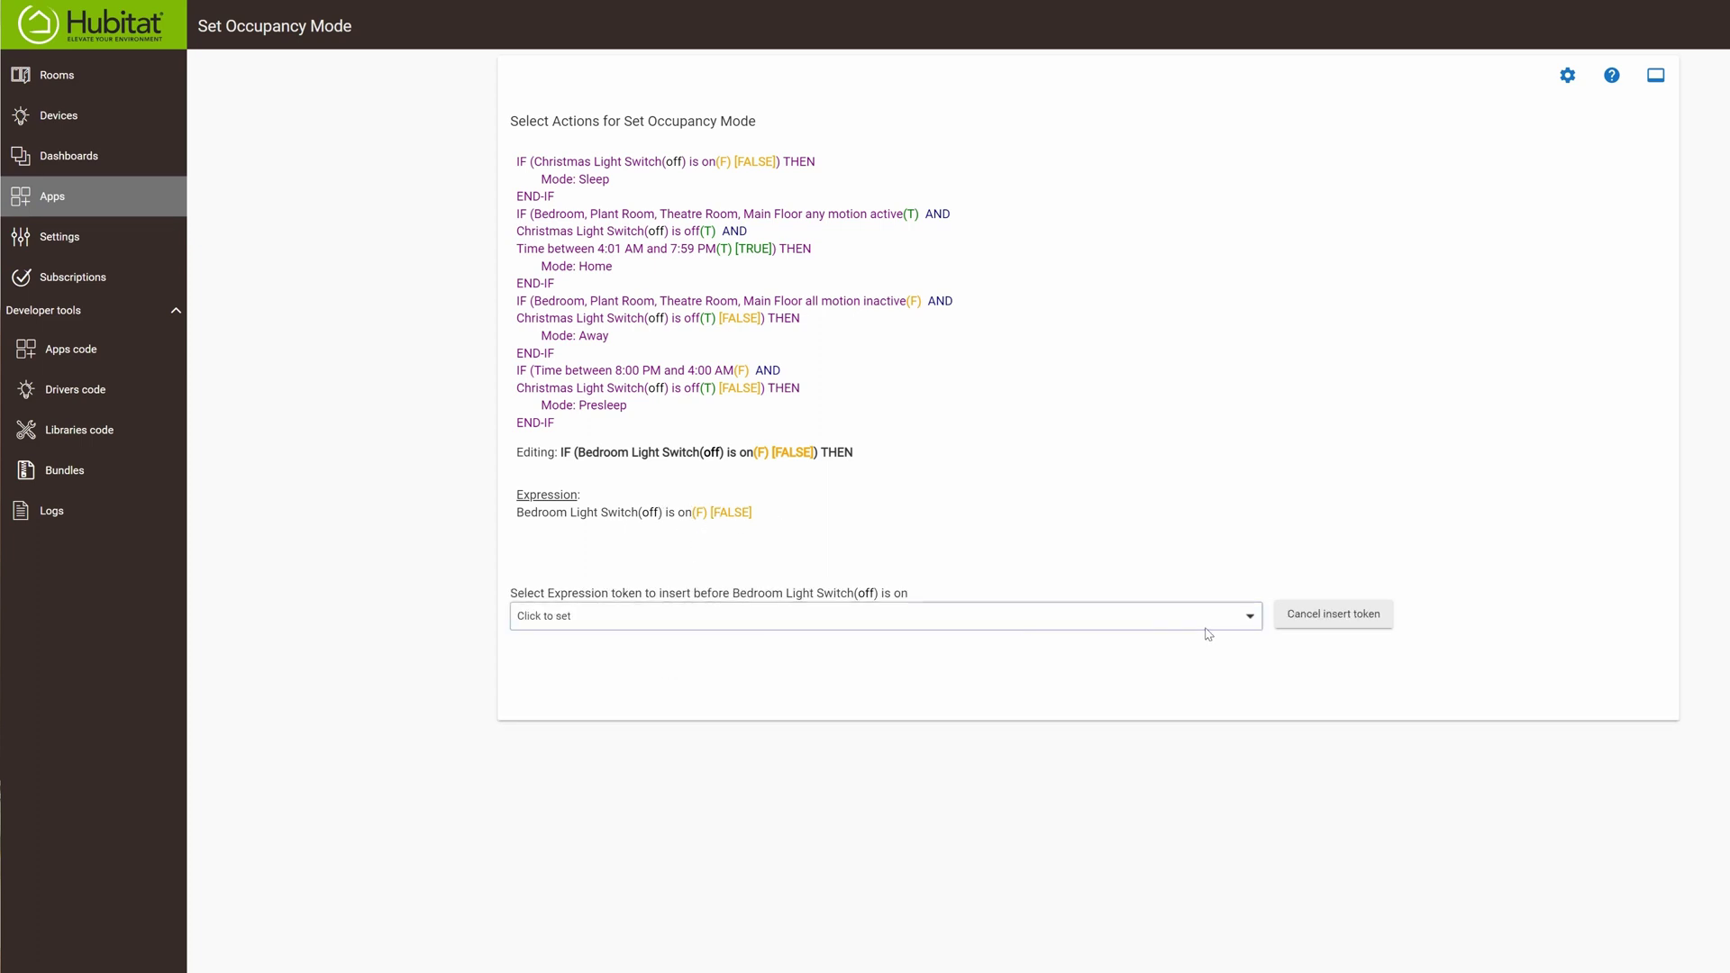
{"action": "left_click", "coordinate": [1083, 628]}
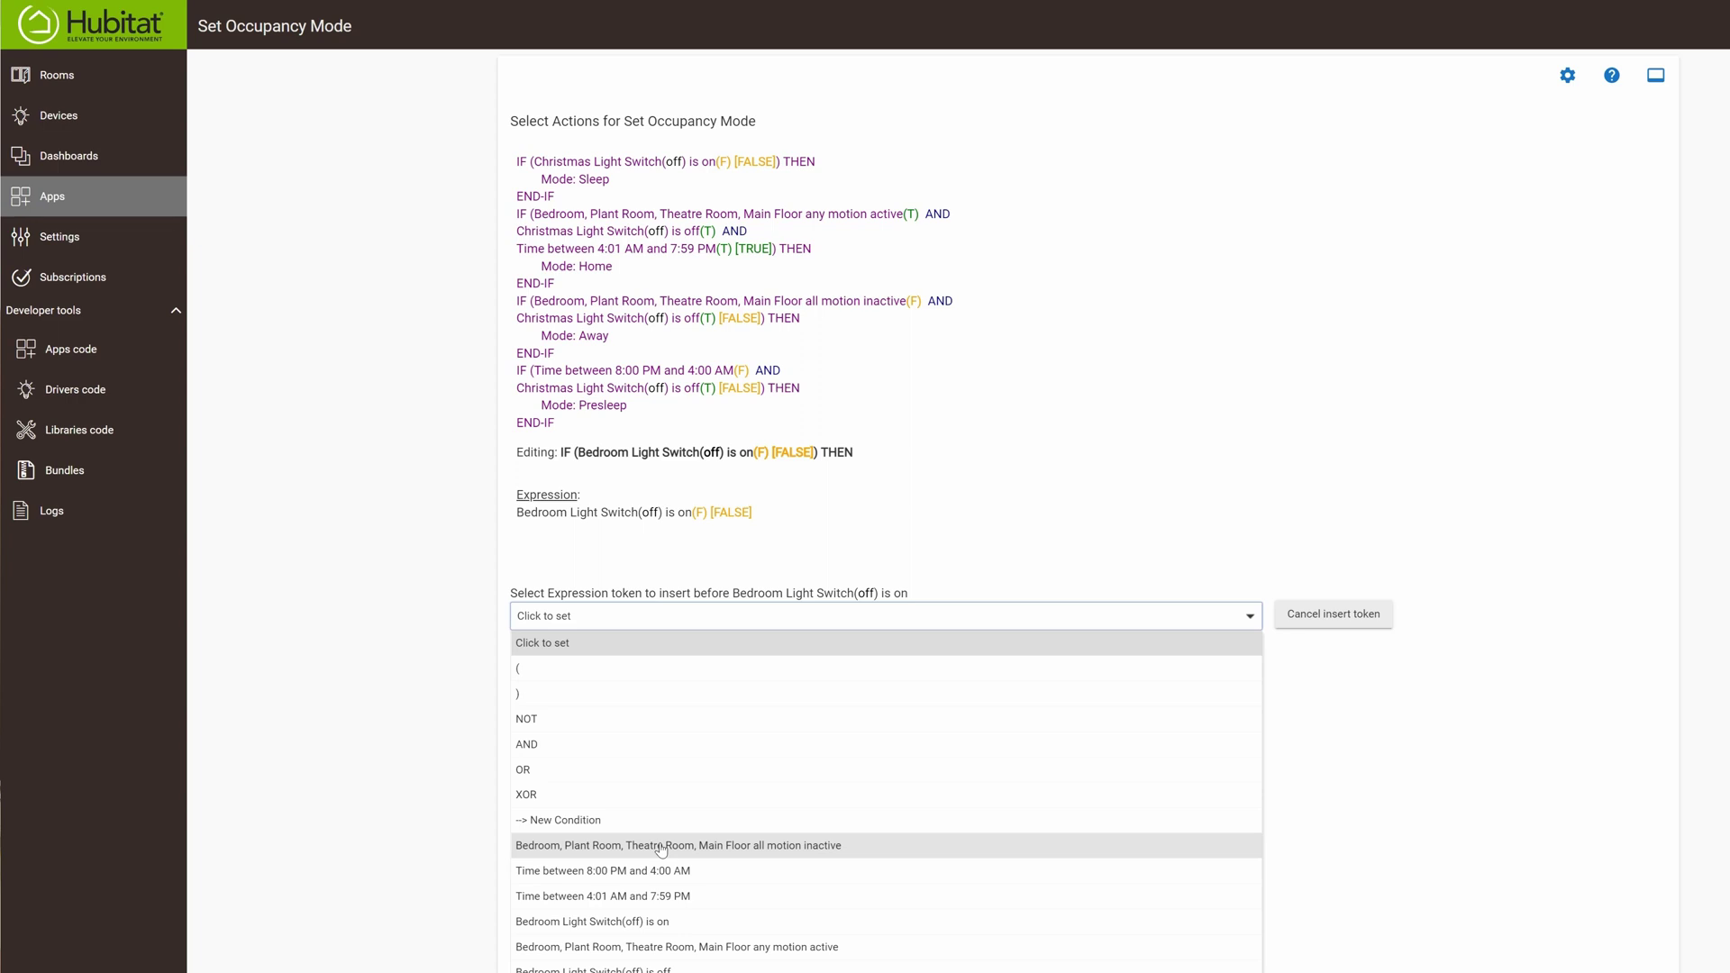
{"action": "left_click", "coordinate": [630, 923]}
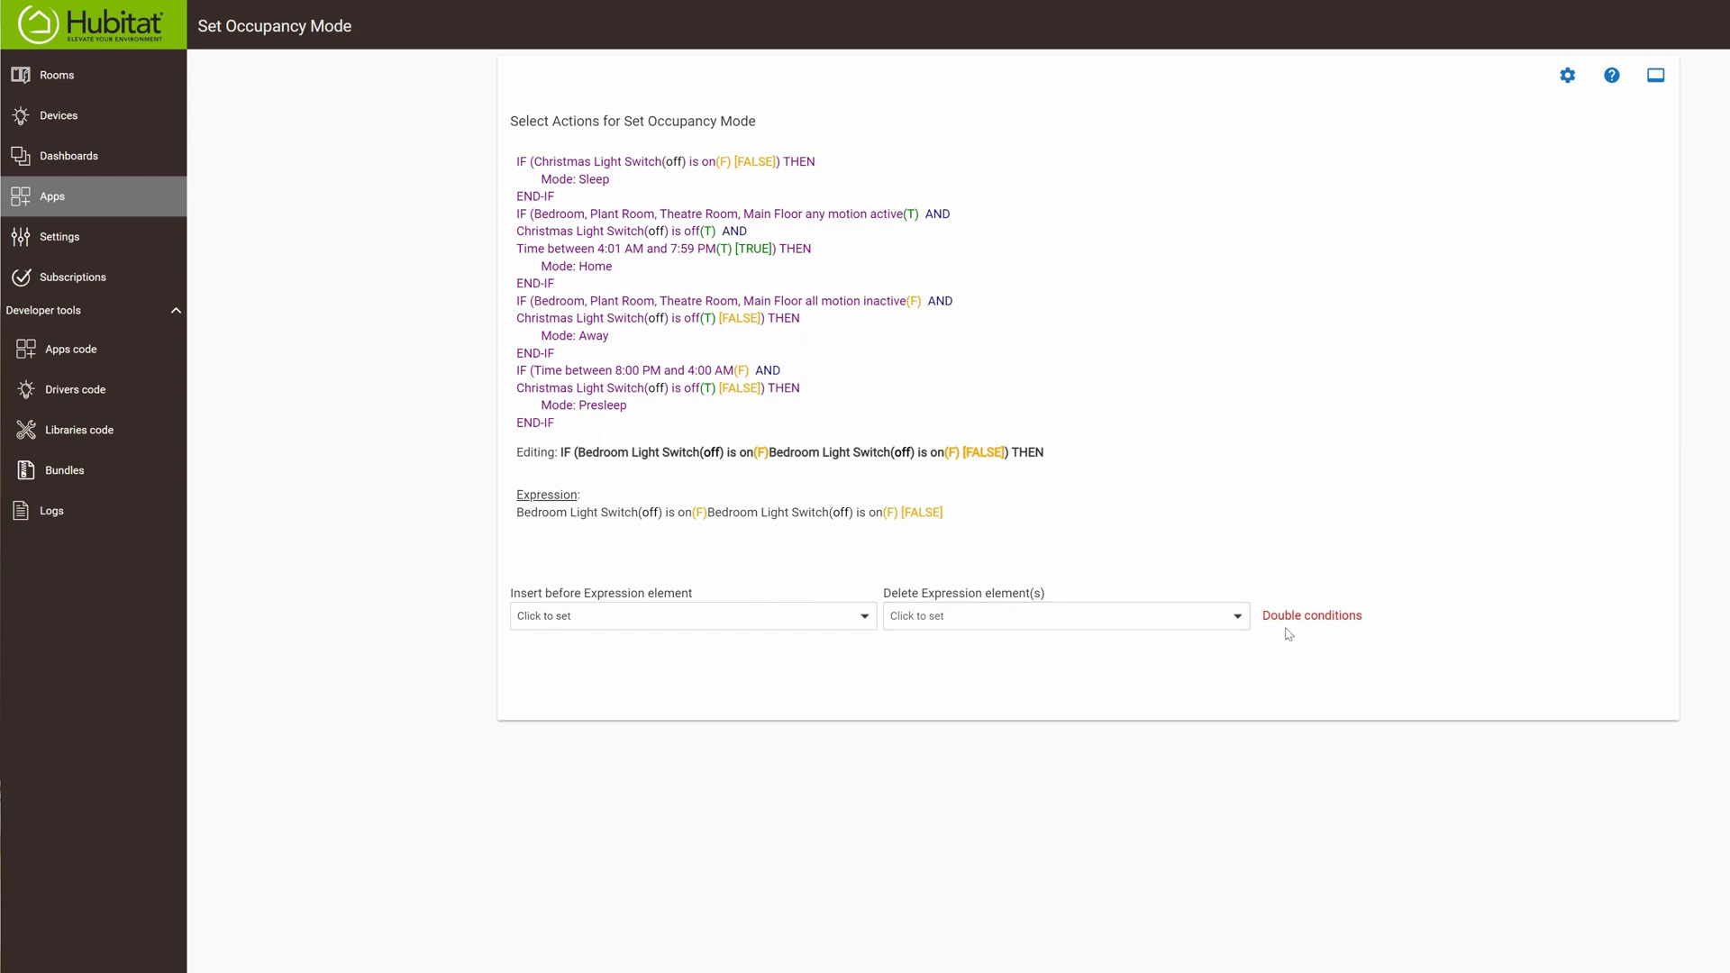
- Delete the duplicate Bedroom Light Switch condition and commit the IF action
{"action": "left_click", "coordinate": [1196, 616]}
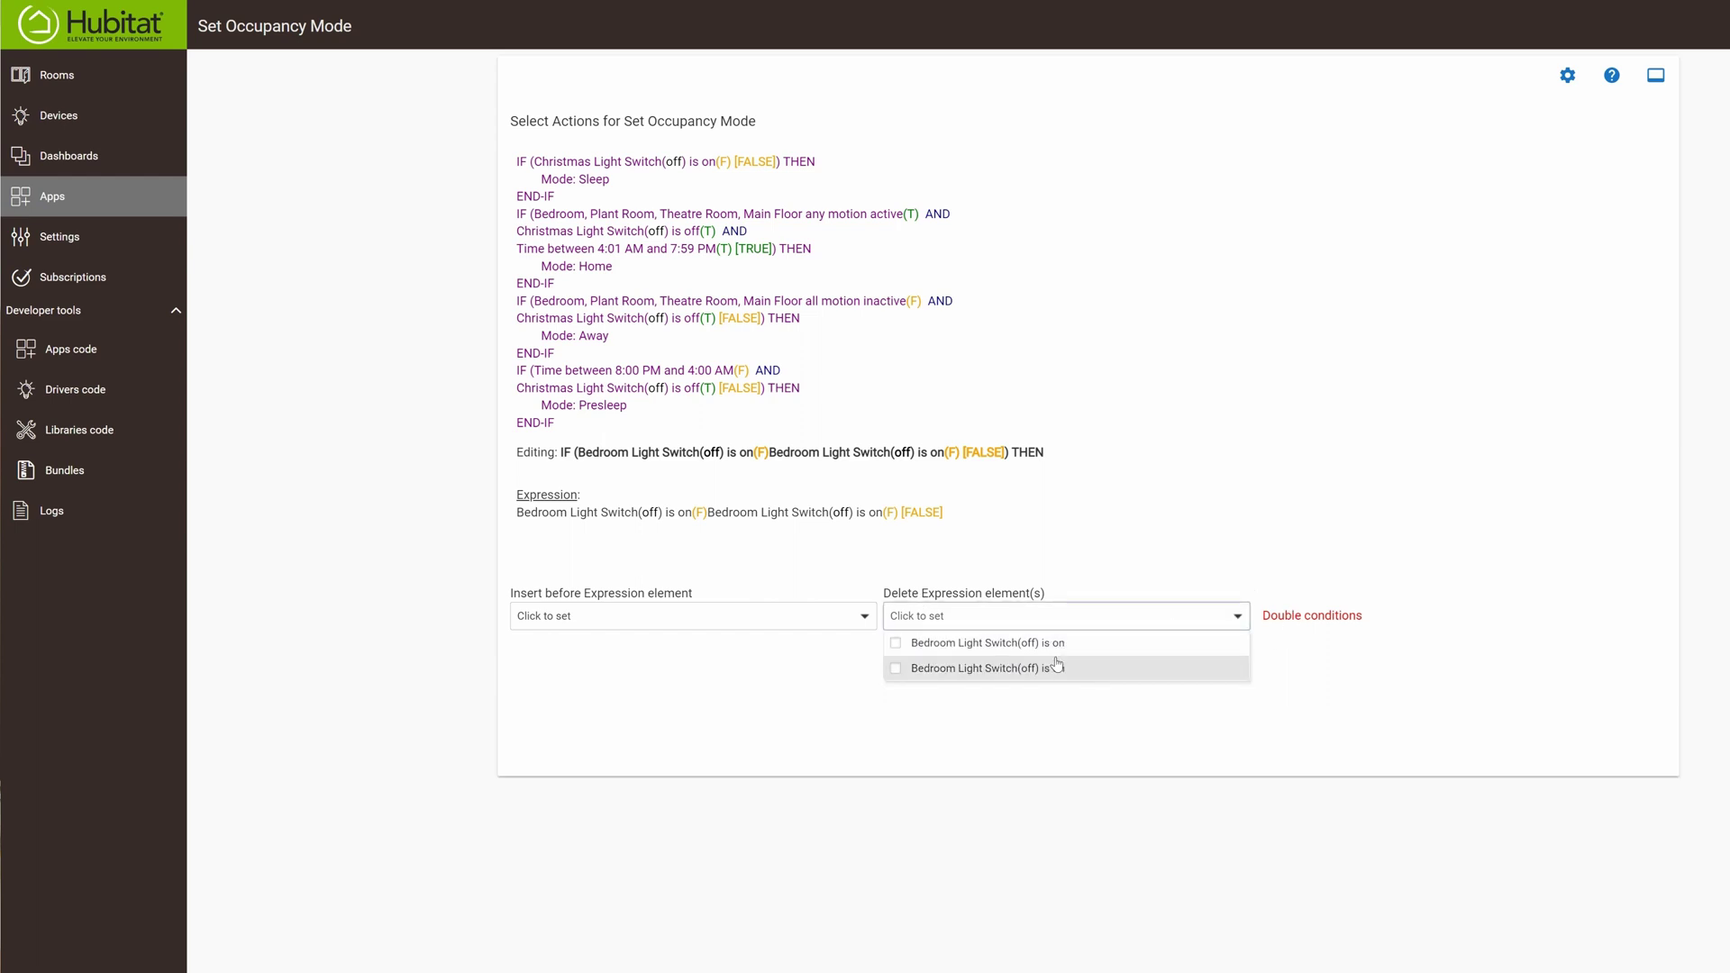
{"action": "left_click", "coordinate": [894, 645]}
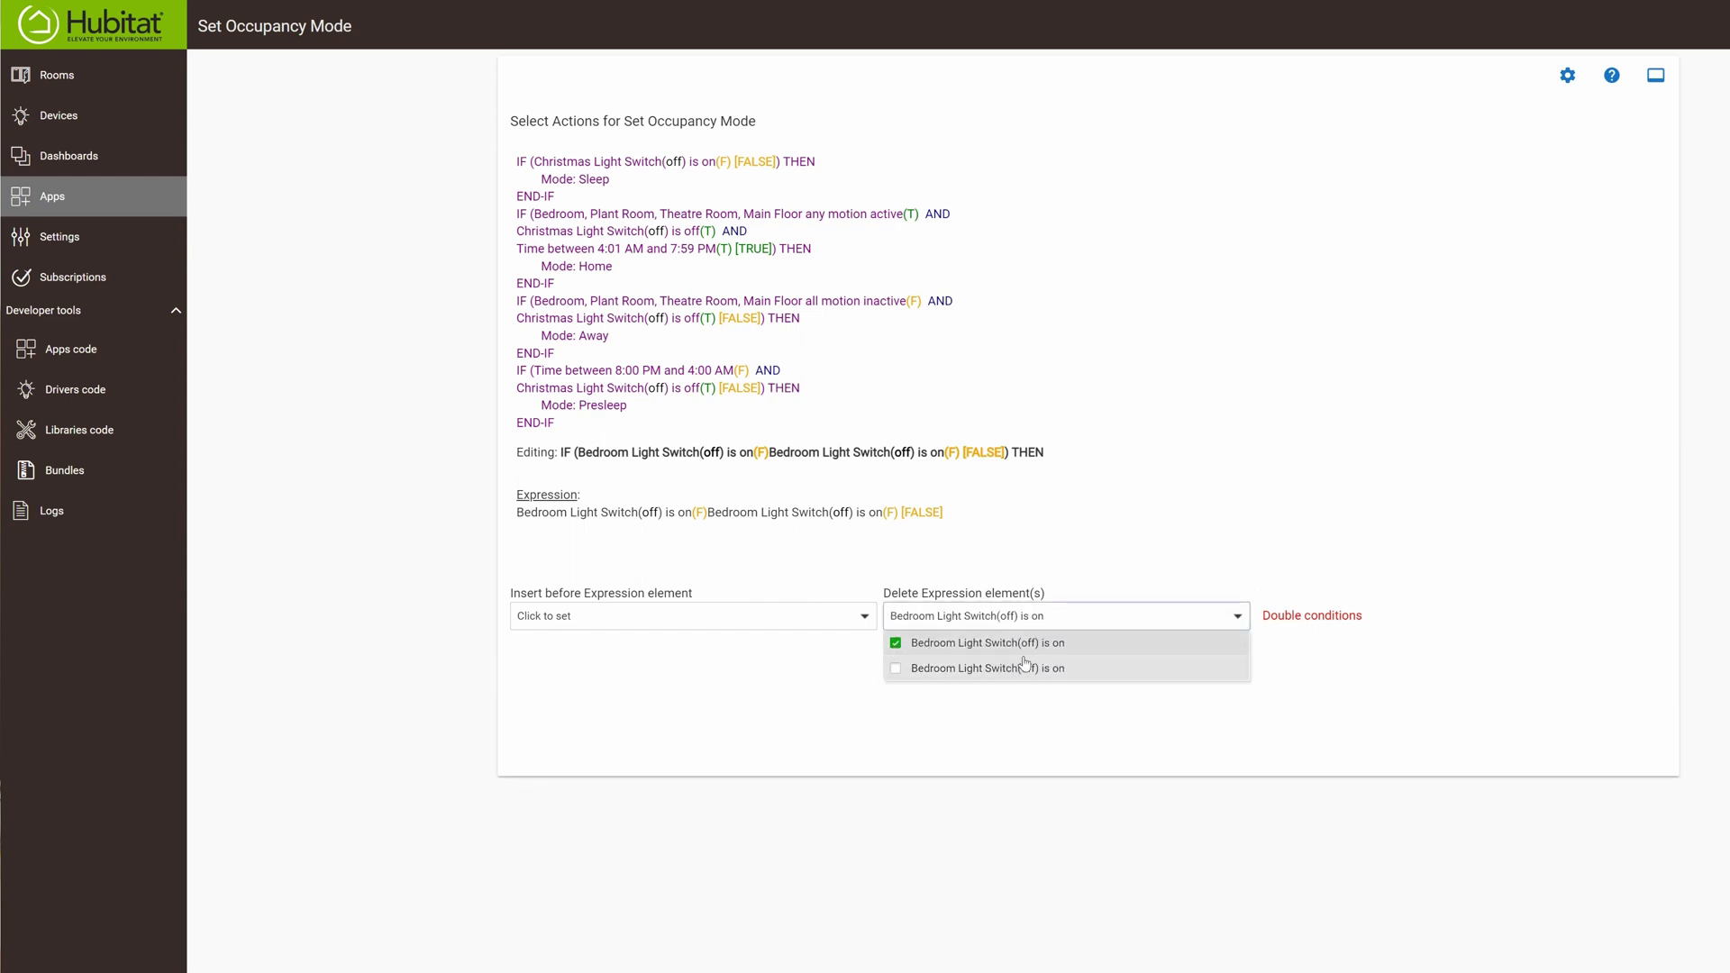
{"action": "left_click", "coordinate": [1309, 653]}
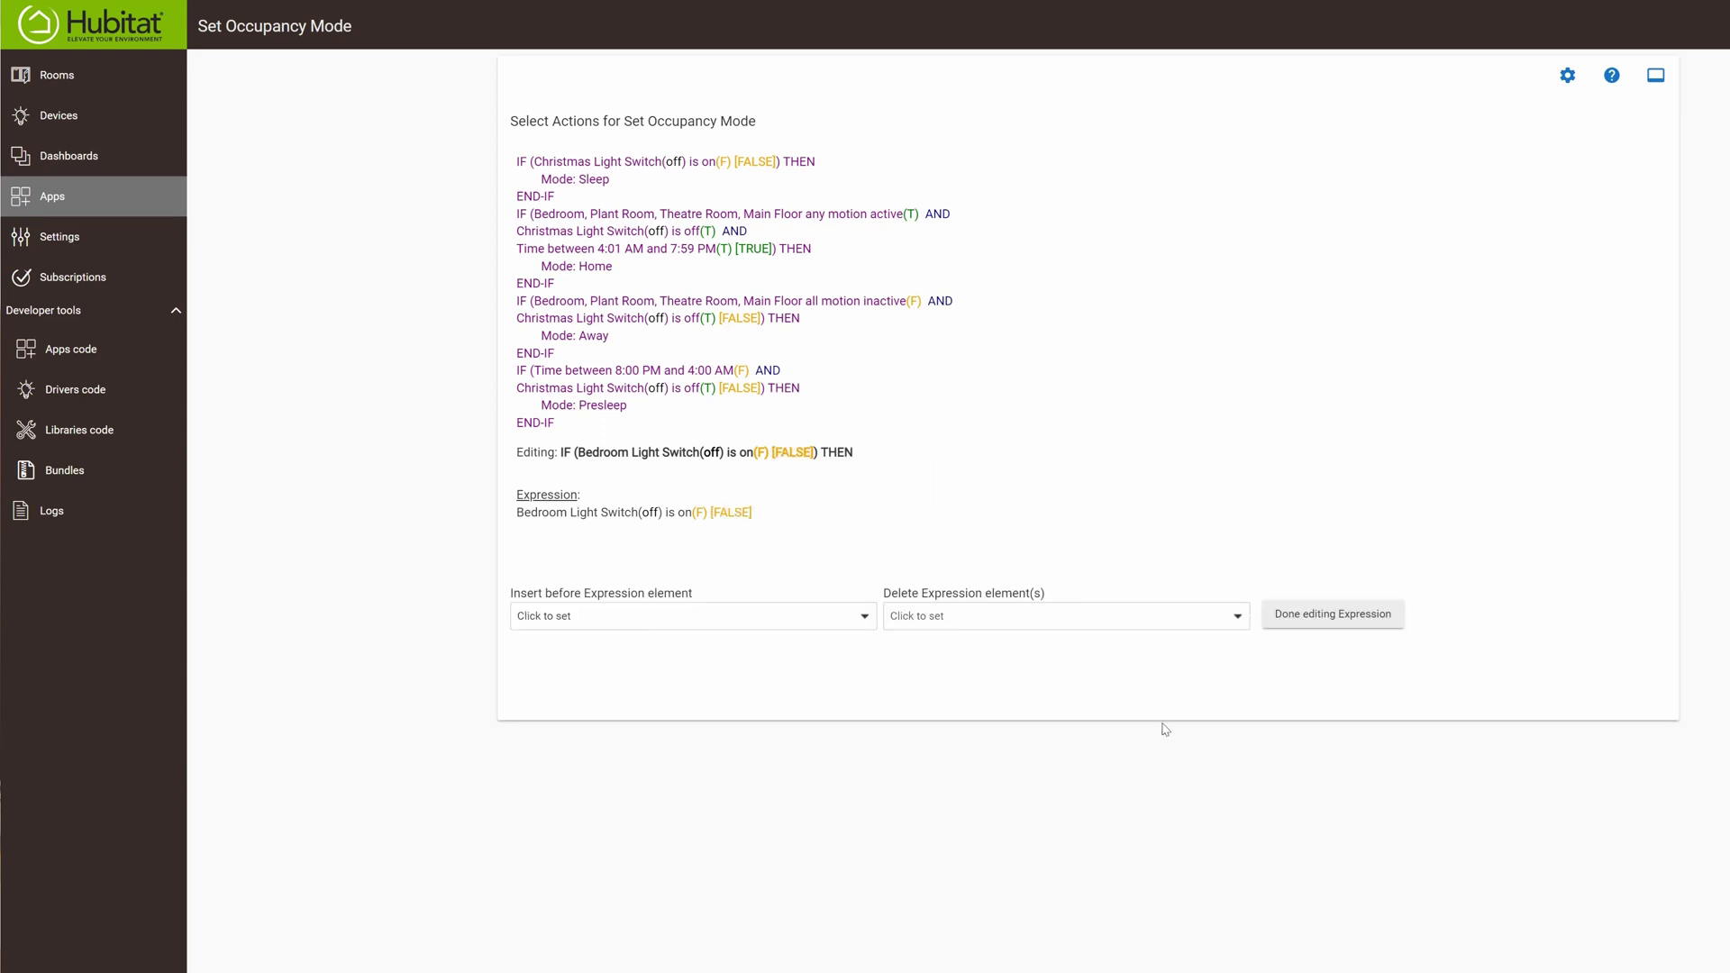
{"action": "left_click", "coordinate": [1289, 620]}
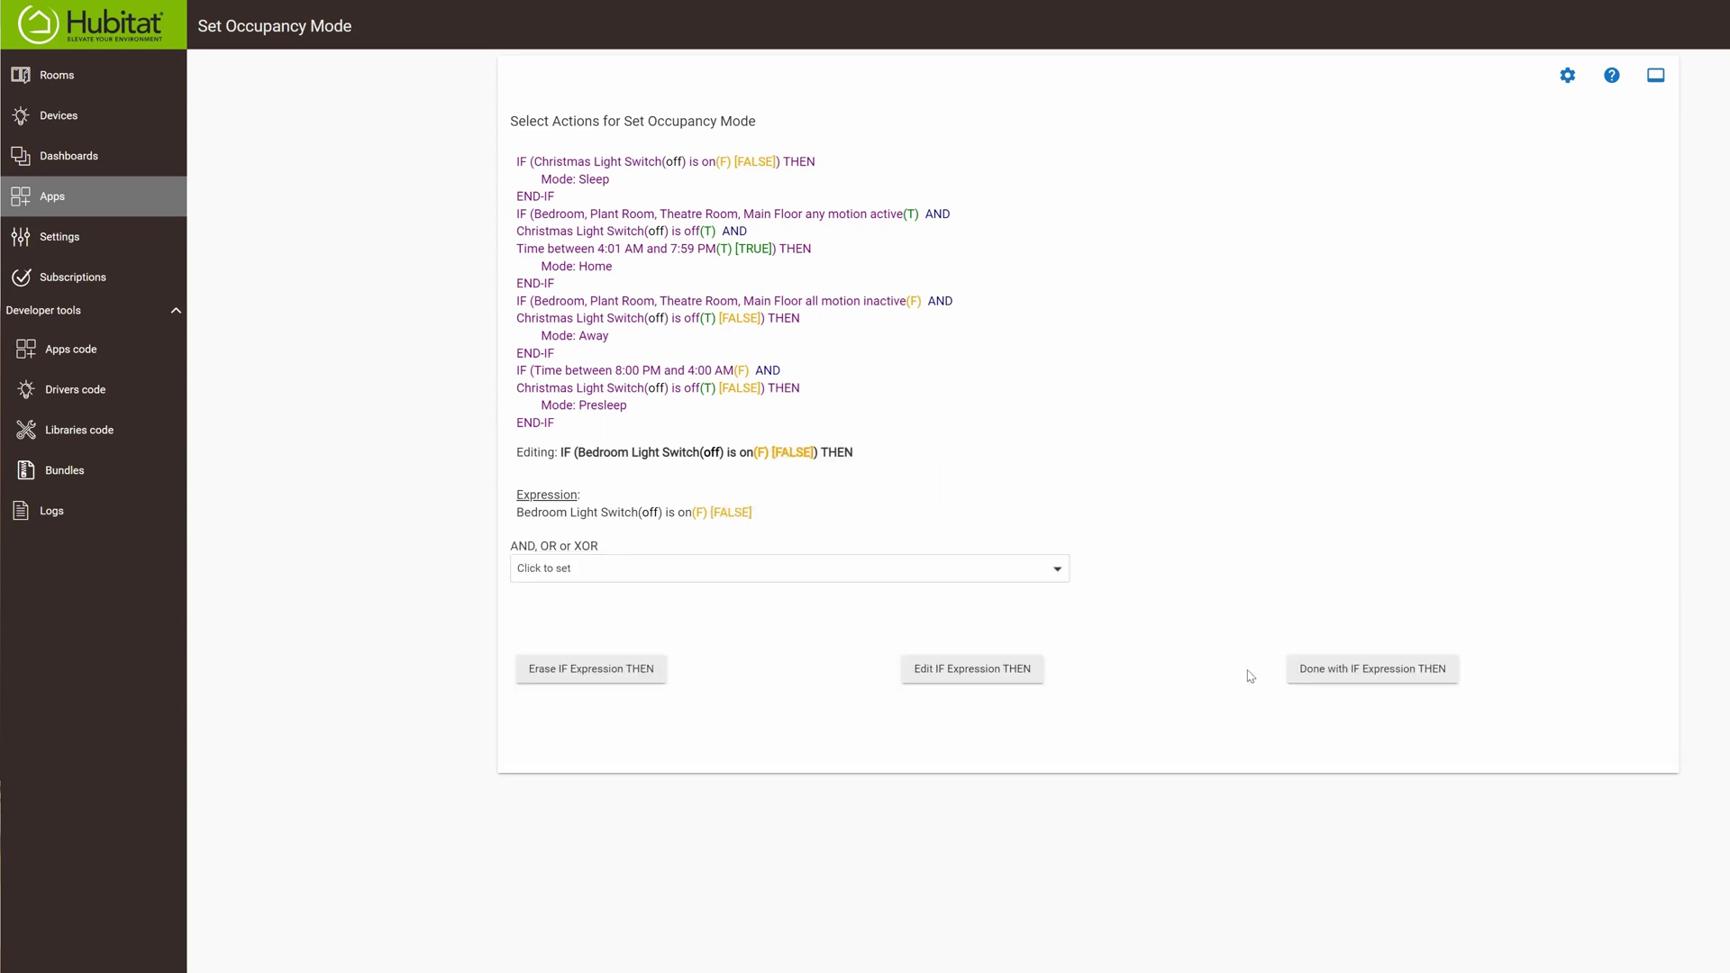
{"action": "left_click", "coordinate": [1317, 667]}
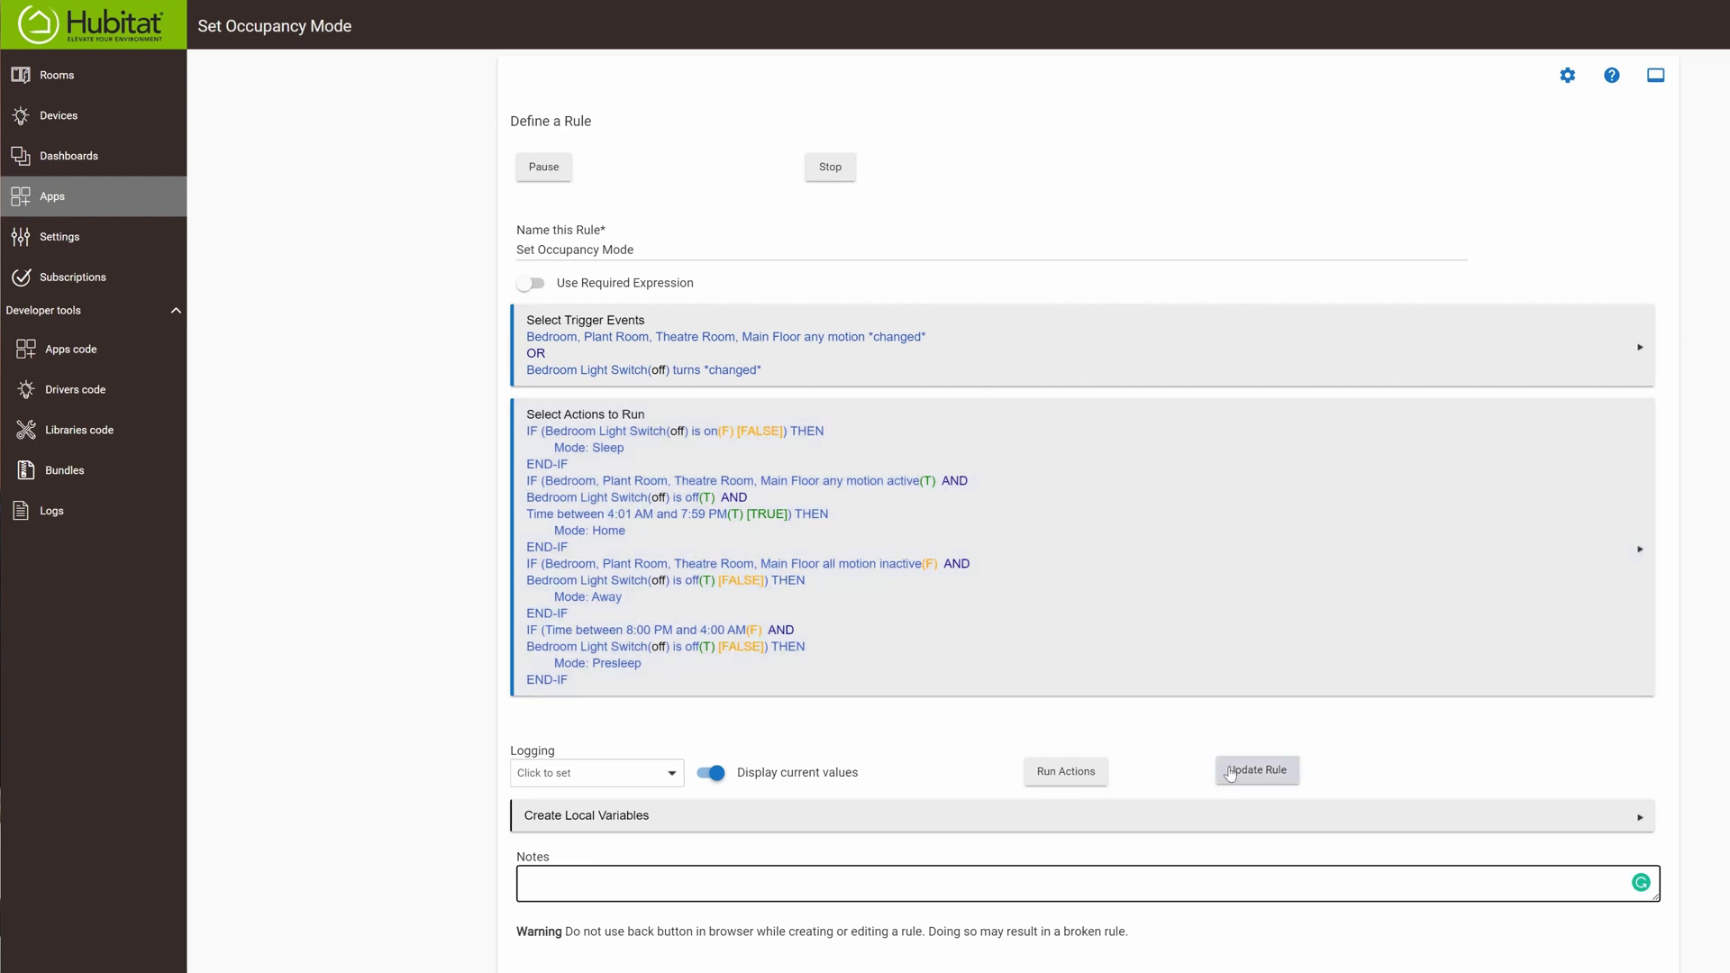
- Update the Set Occupancy Mode rule and return to the Apps list
{"action": "left_click", "coordinate": [1259, 772]}
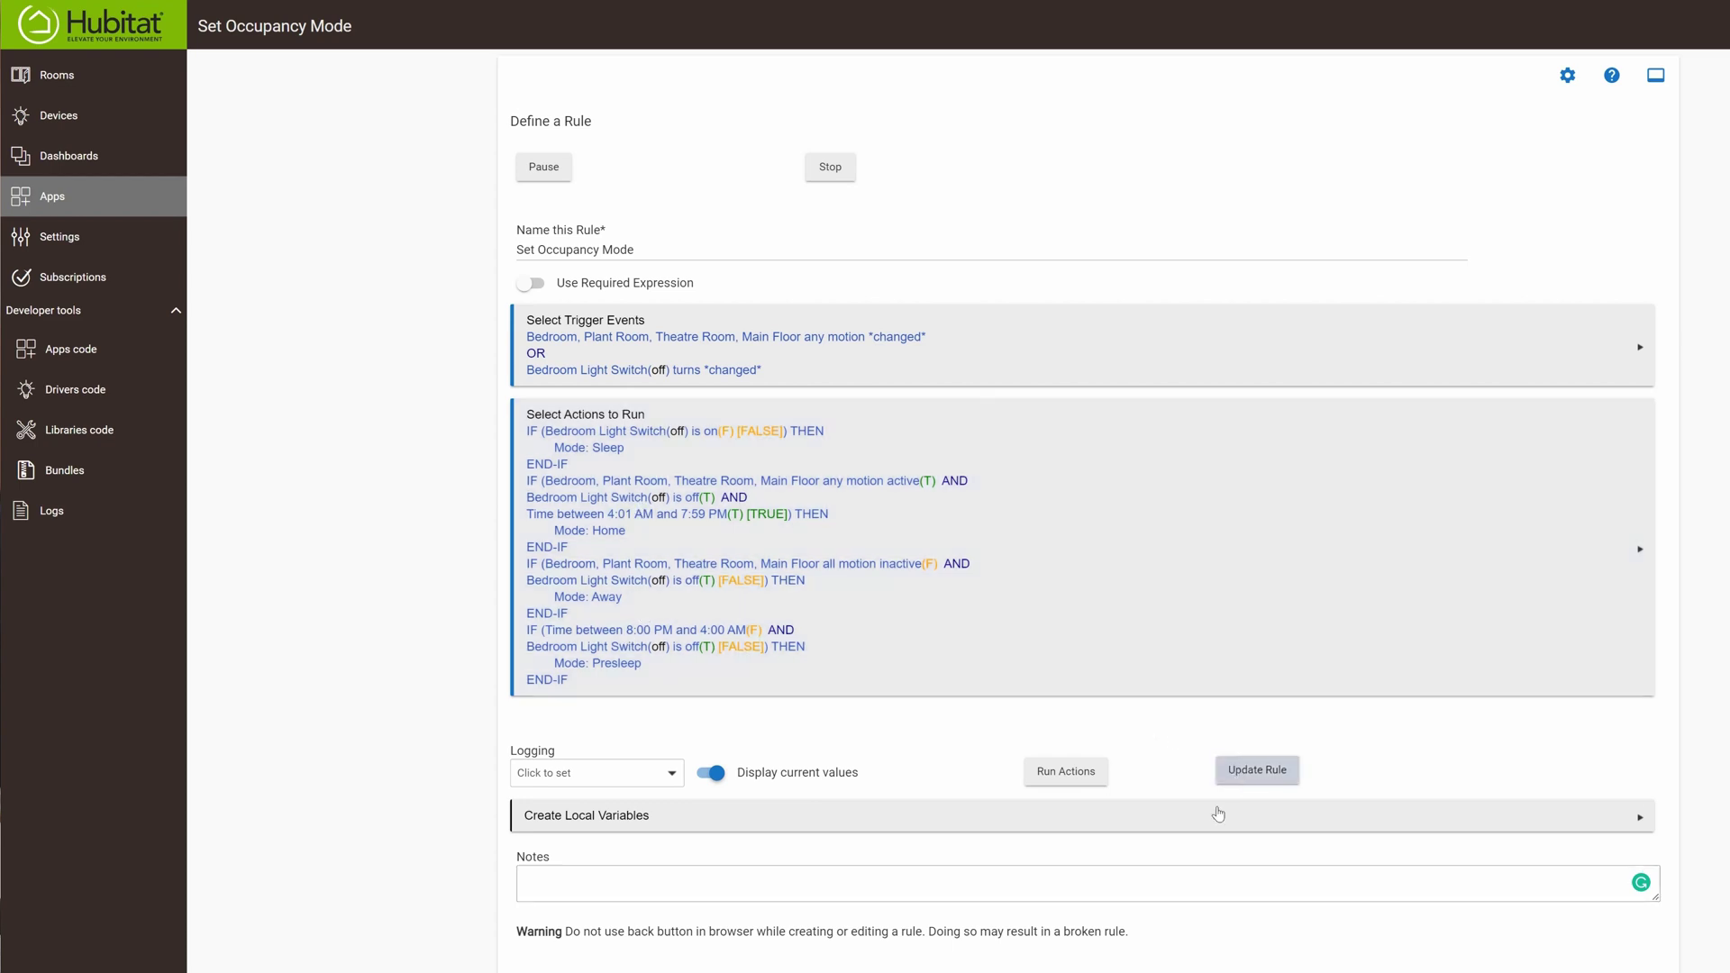
{"action": "left_click", "coordinate": [991, 946]}
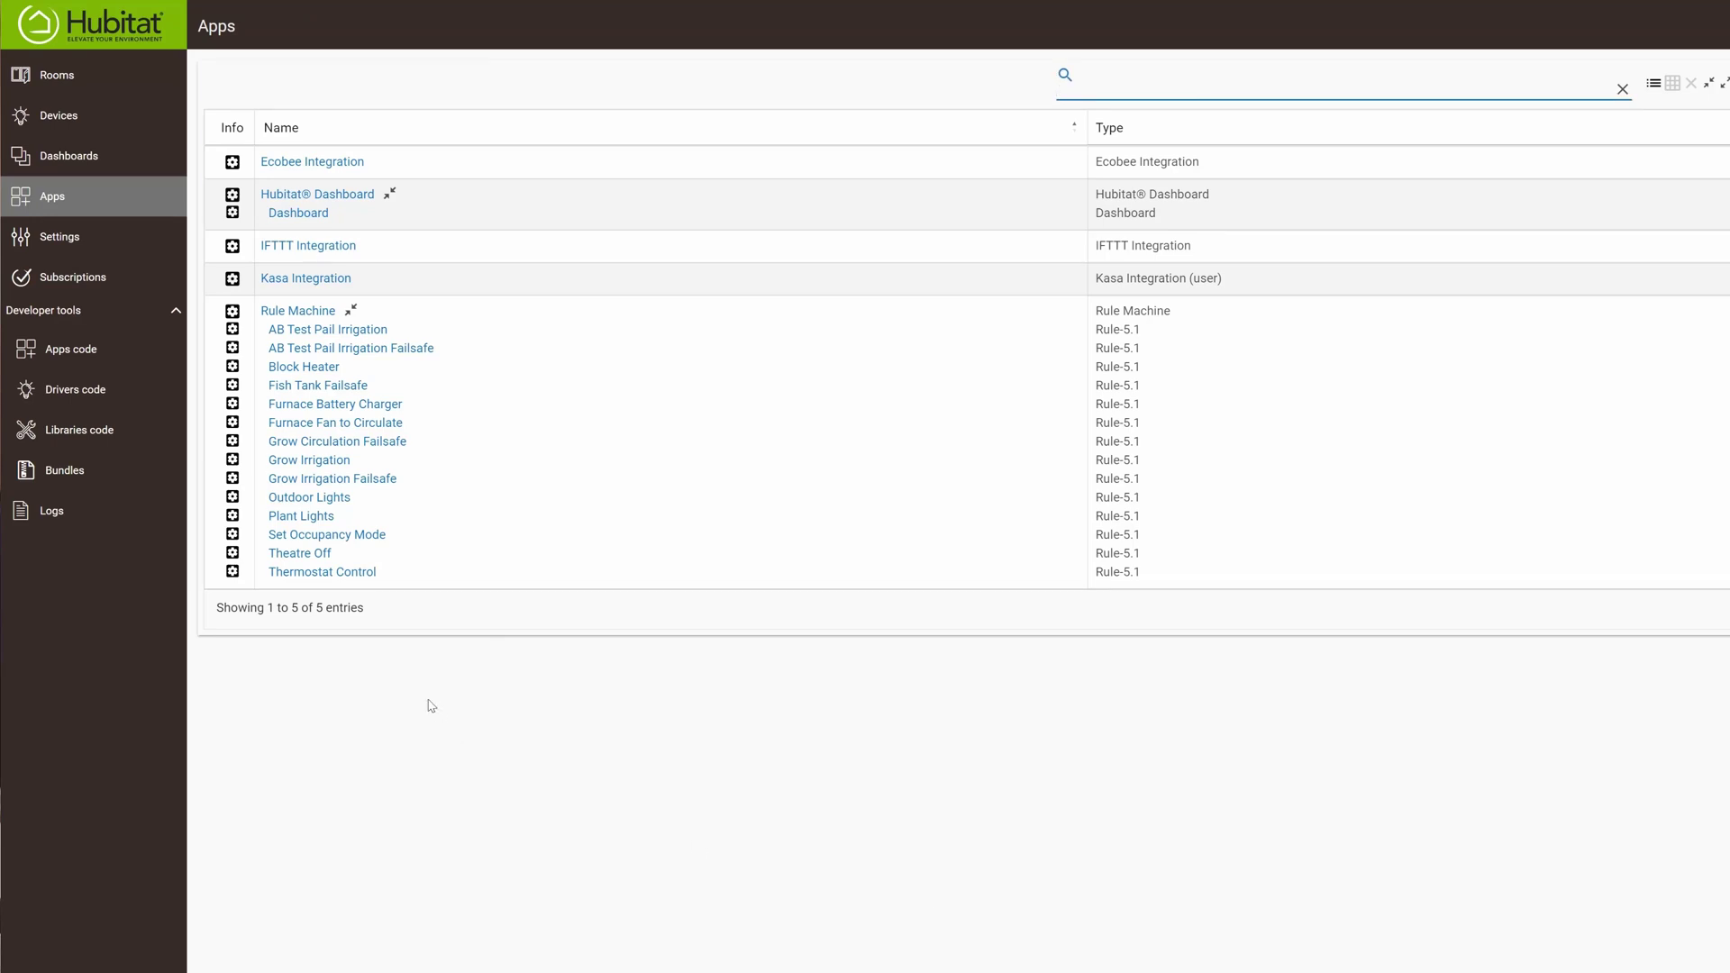
- Open the Furnace Fan to Circulate rule's actions and scroll to Manage Conditions
{"action": "left_click", "coordinate": [345, 423]}
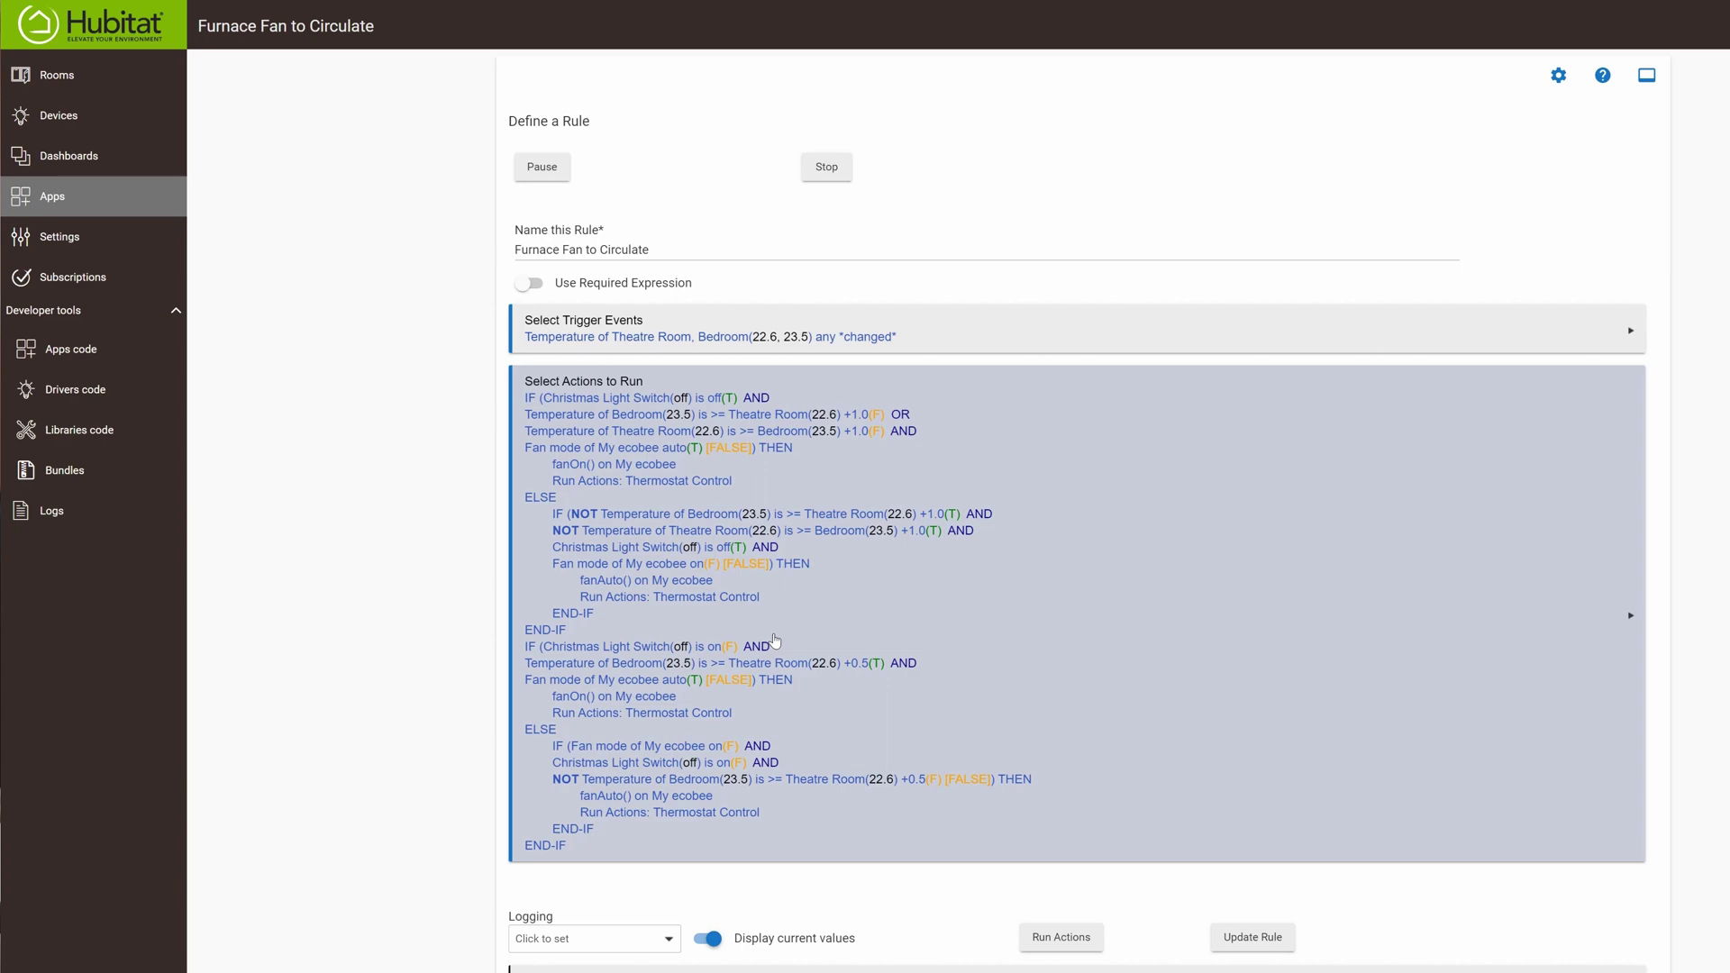
{"action": "scroll", "coordinate": [1092, 701], "scroll_direction": "down", "scroll_amount": 2}
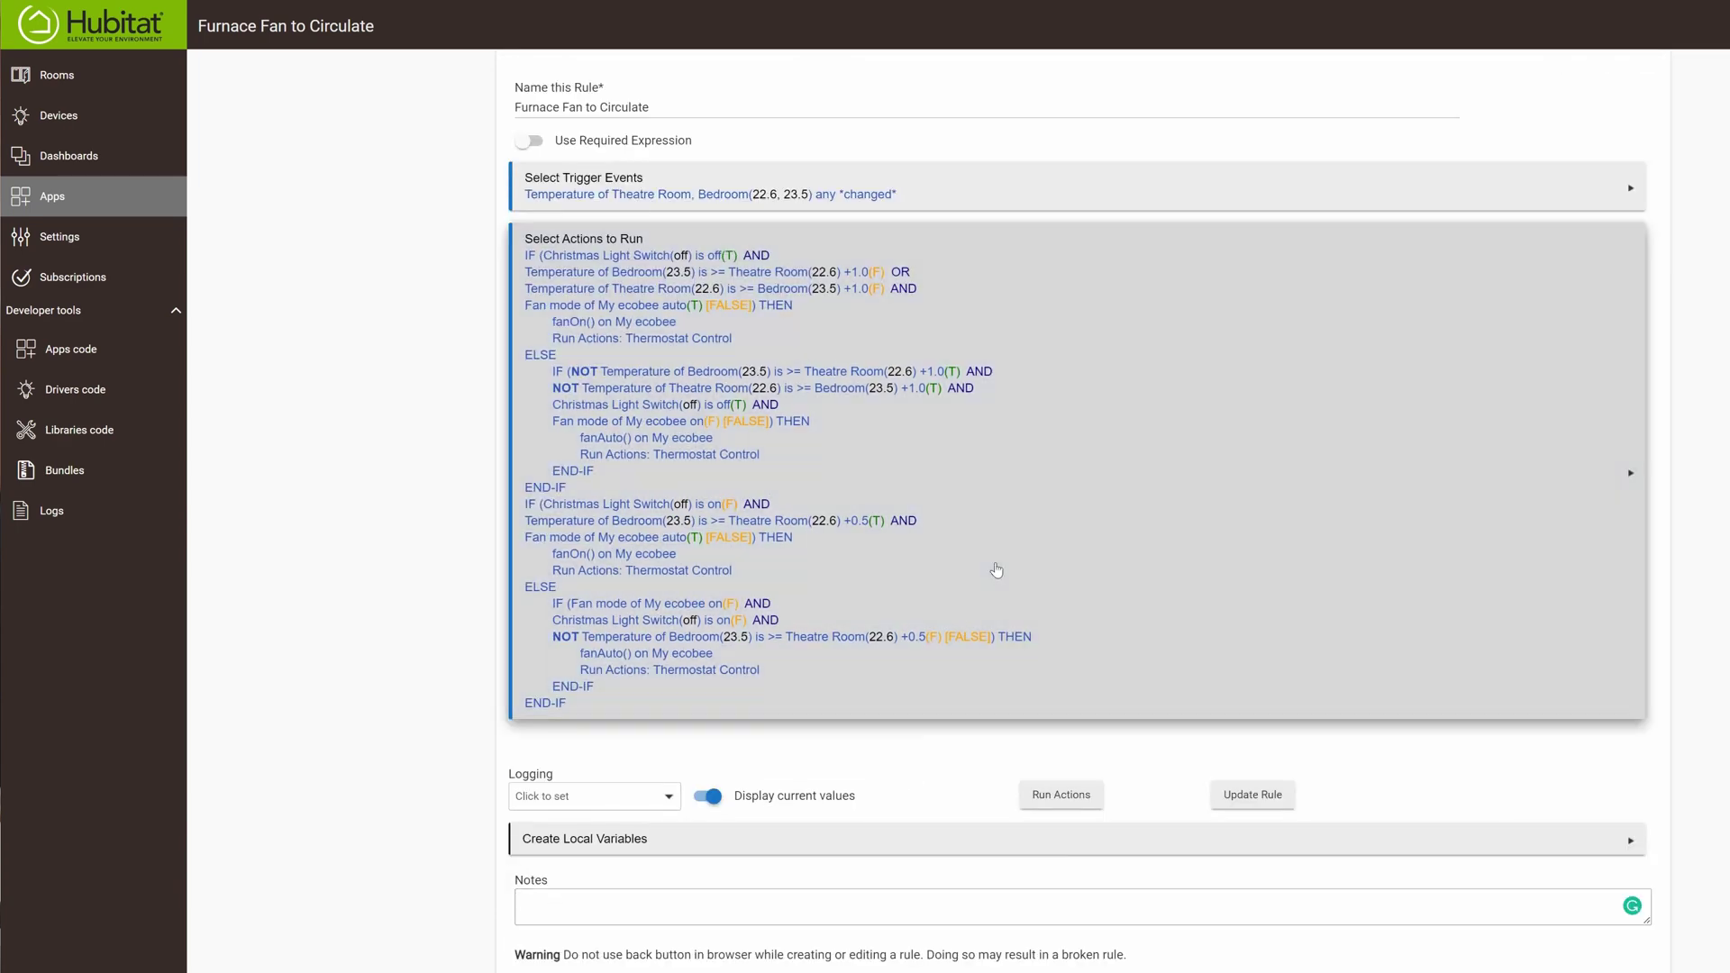
{"action": "left_click", "coordinate": [996, 569]}
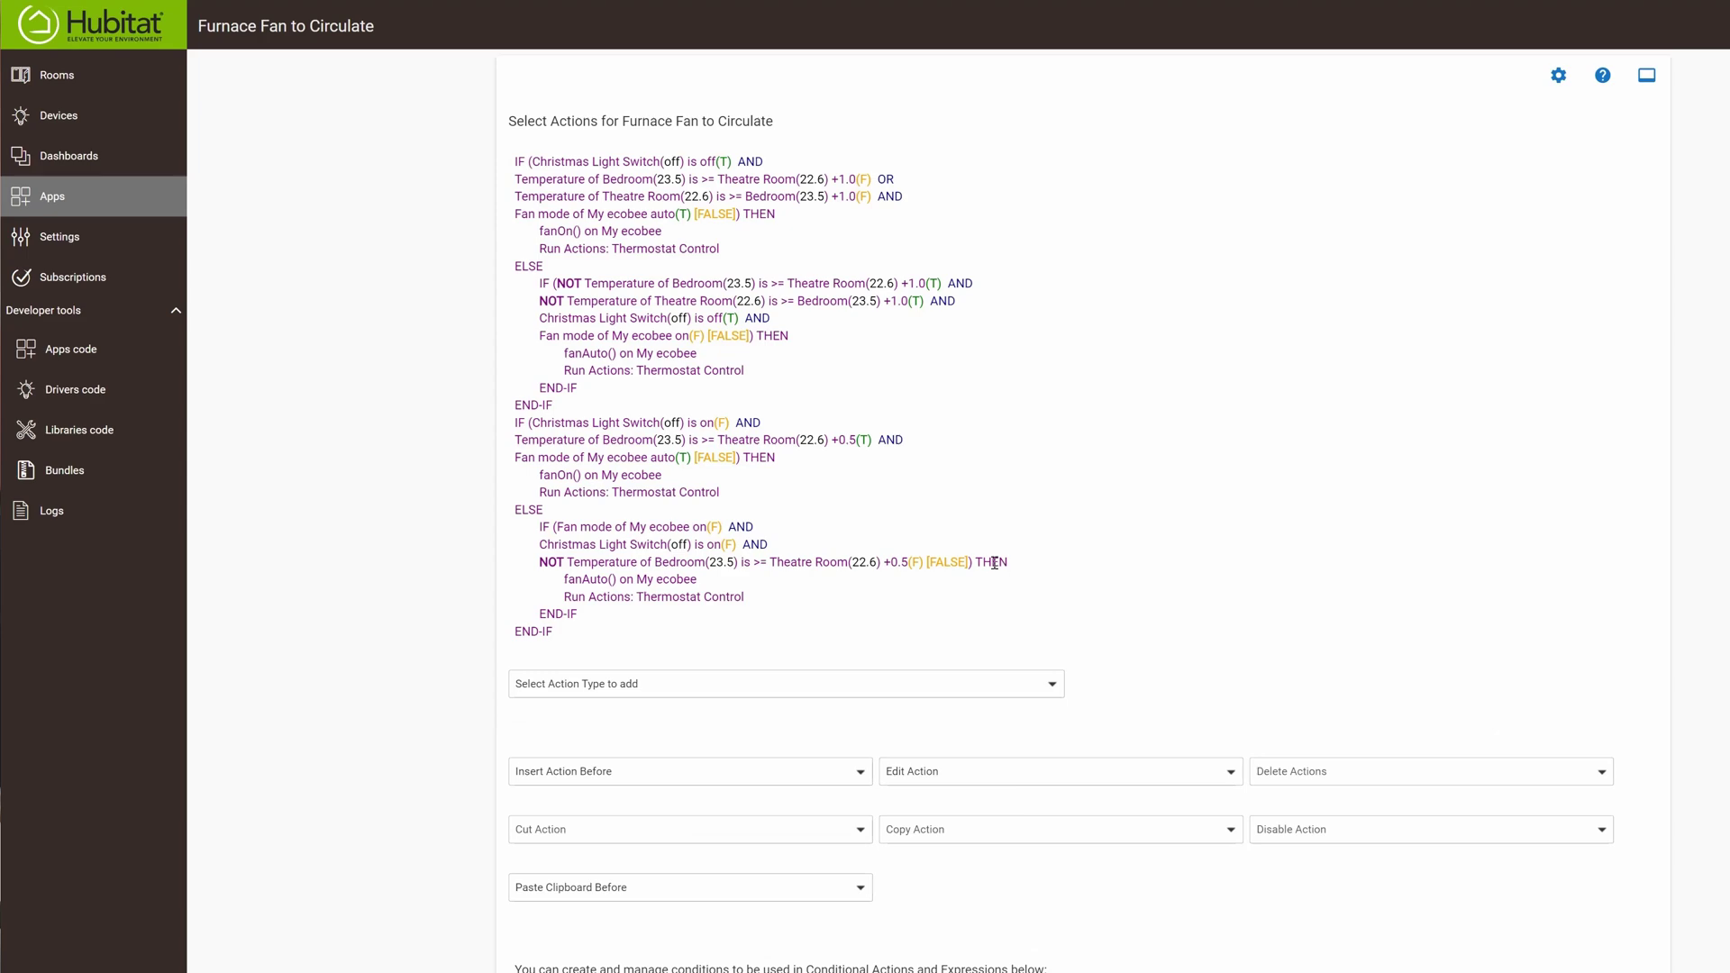
{"action": "scroll", "coordinate": [1162, 442], "scroll_direction": "down", "scroll_amount": 4}
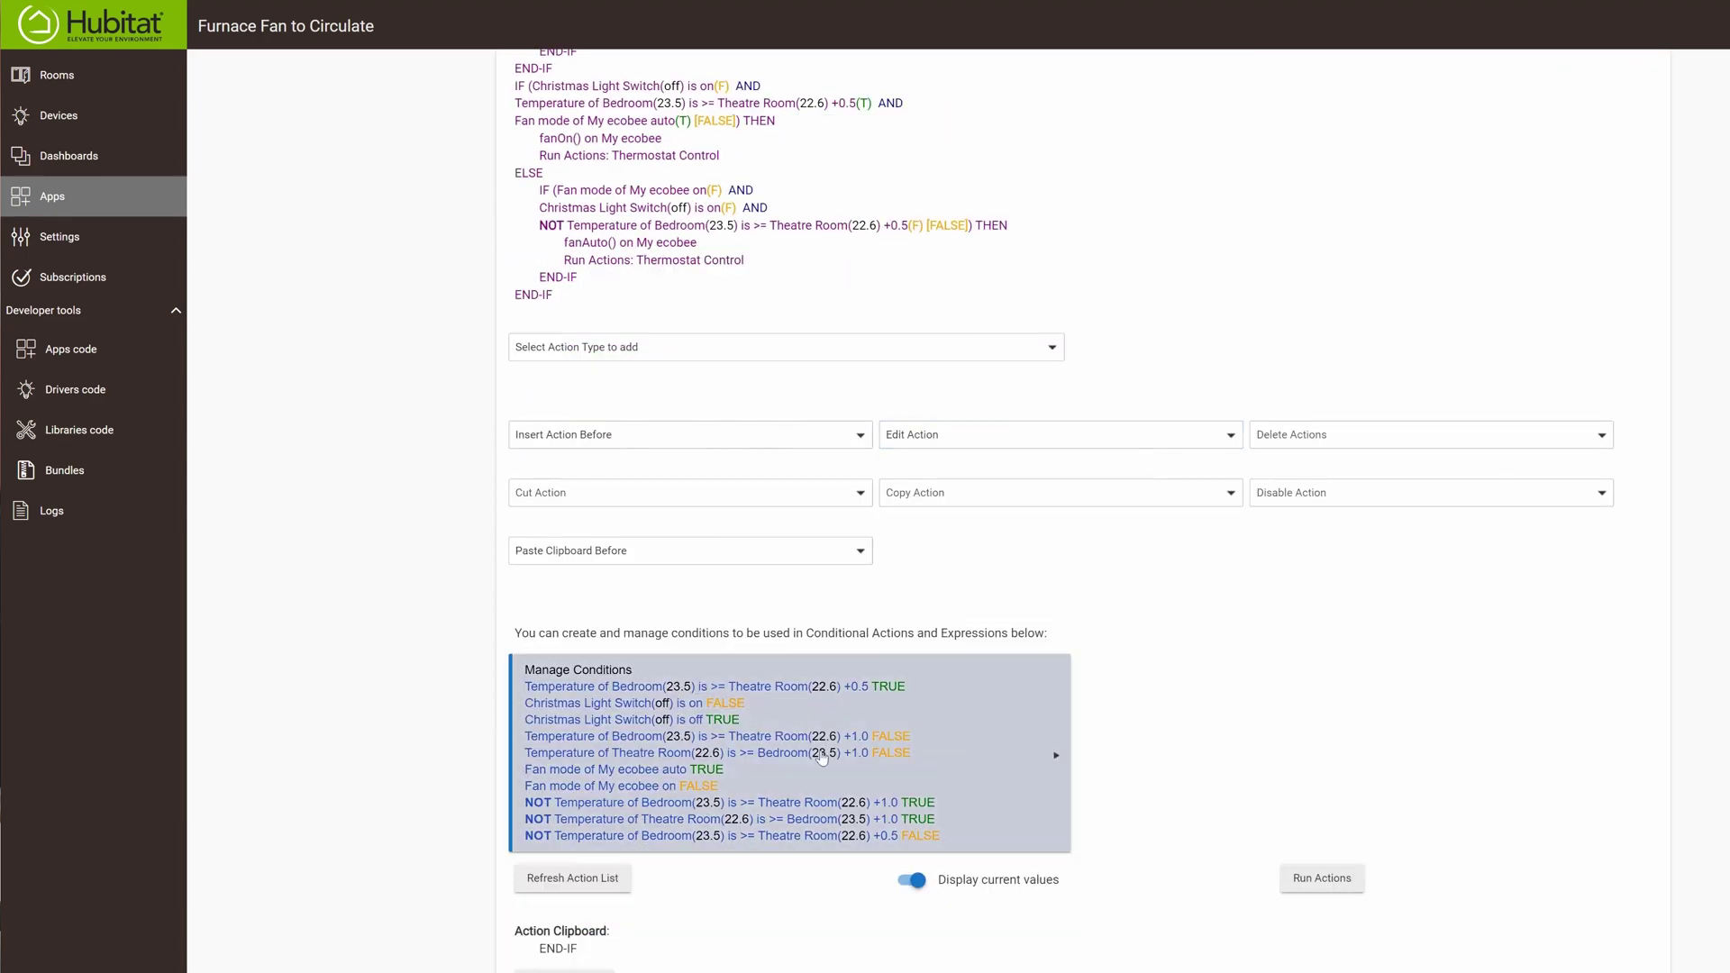
- Switch the 'is on' condition from Christmas Light Switch to Bedroom Light Switch
{"action": "left_click", "coordinate": [780, 716]}
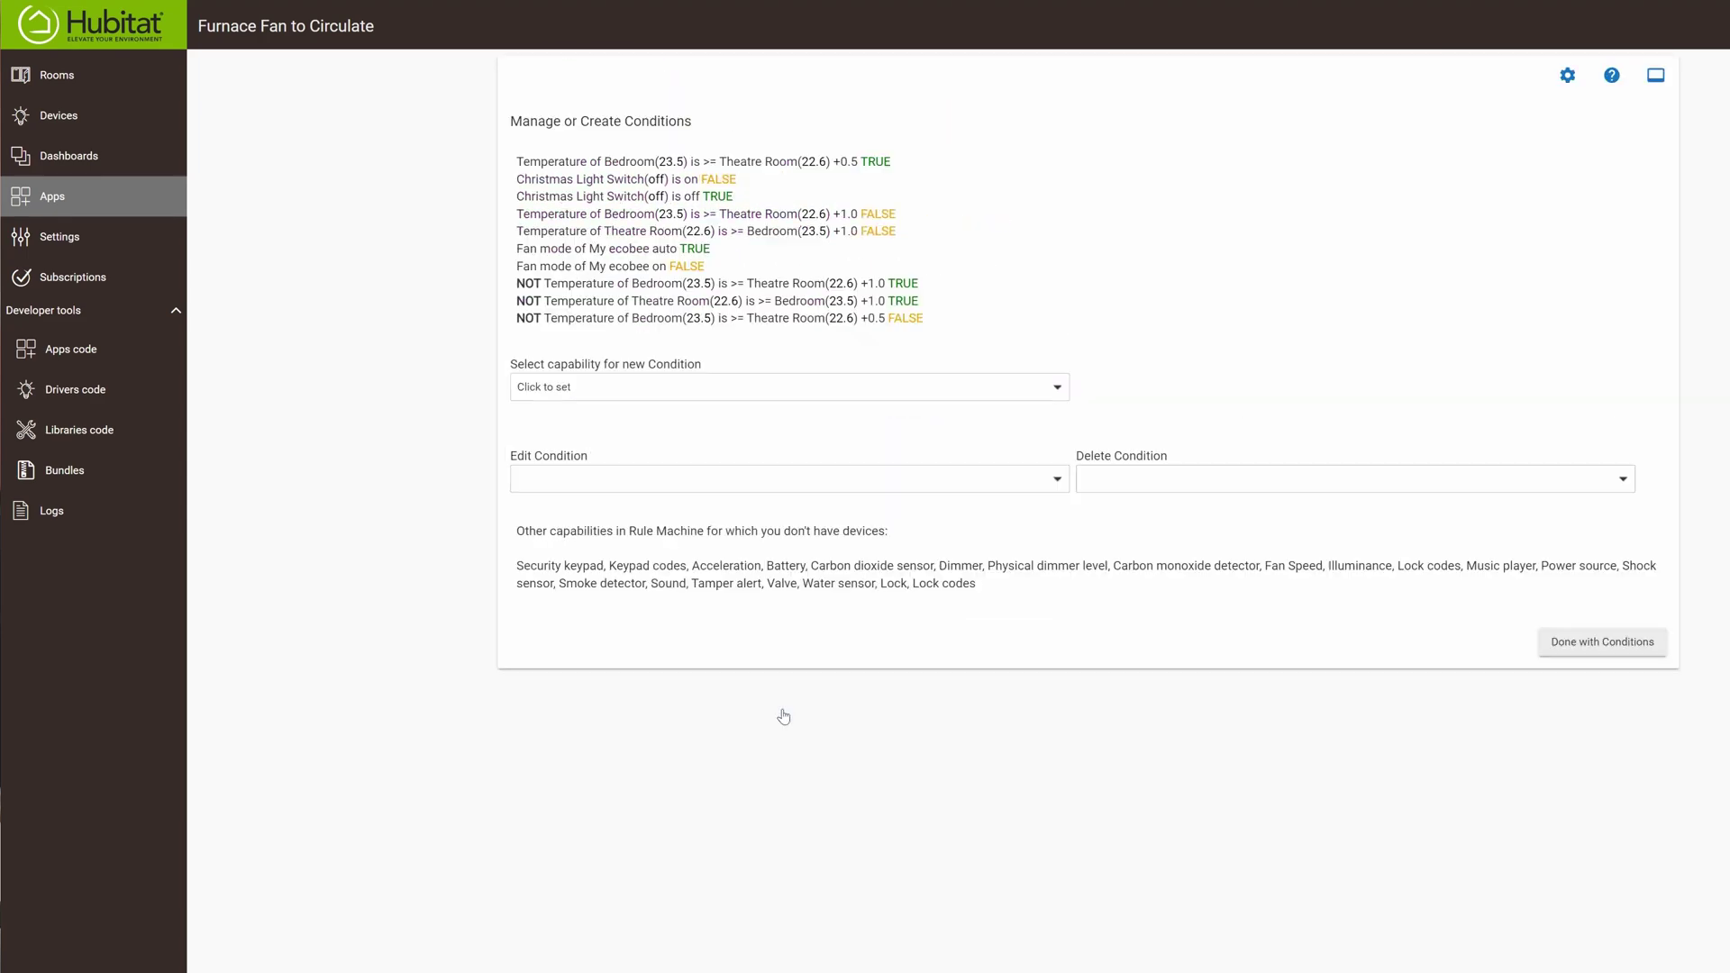
{"action": "left_click", "coordinate": [650, 485]}
{"action": "left_click", "coordinate": [630, 546]}
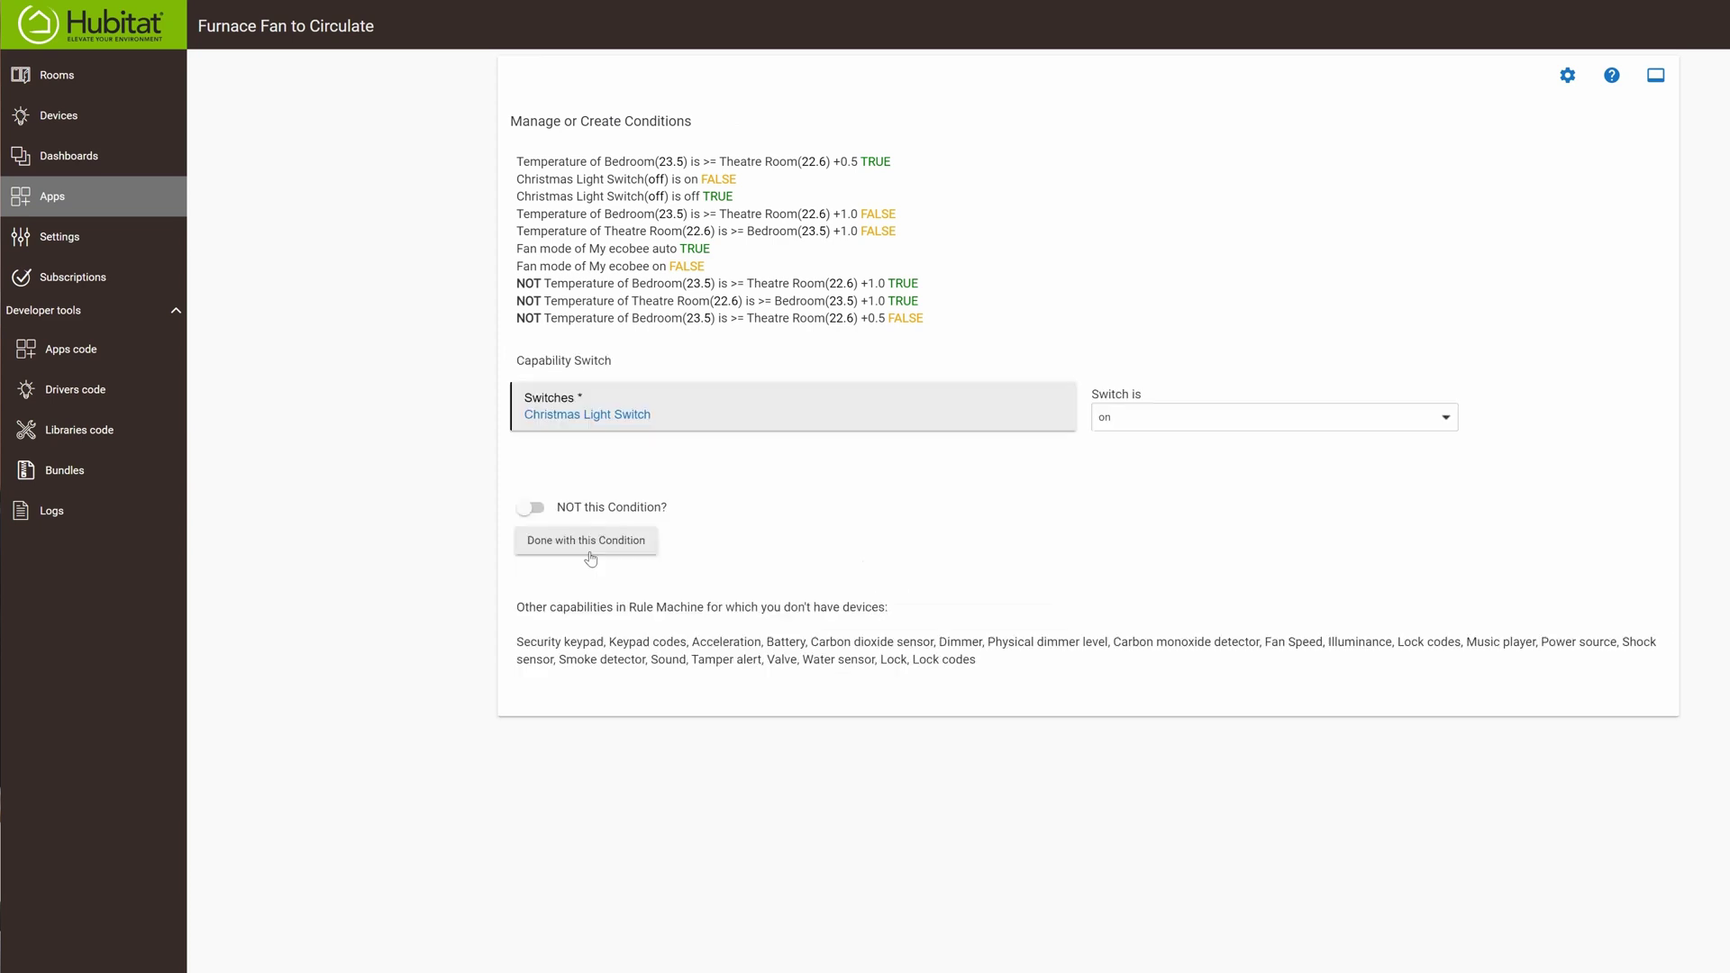
{"action": "left_click", "coordinate": [722, 427]}
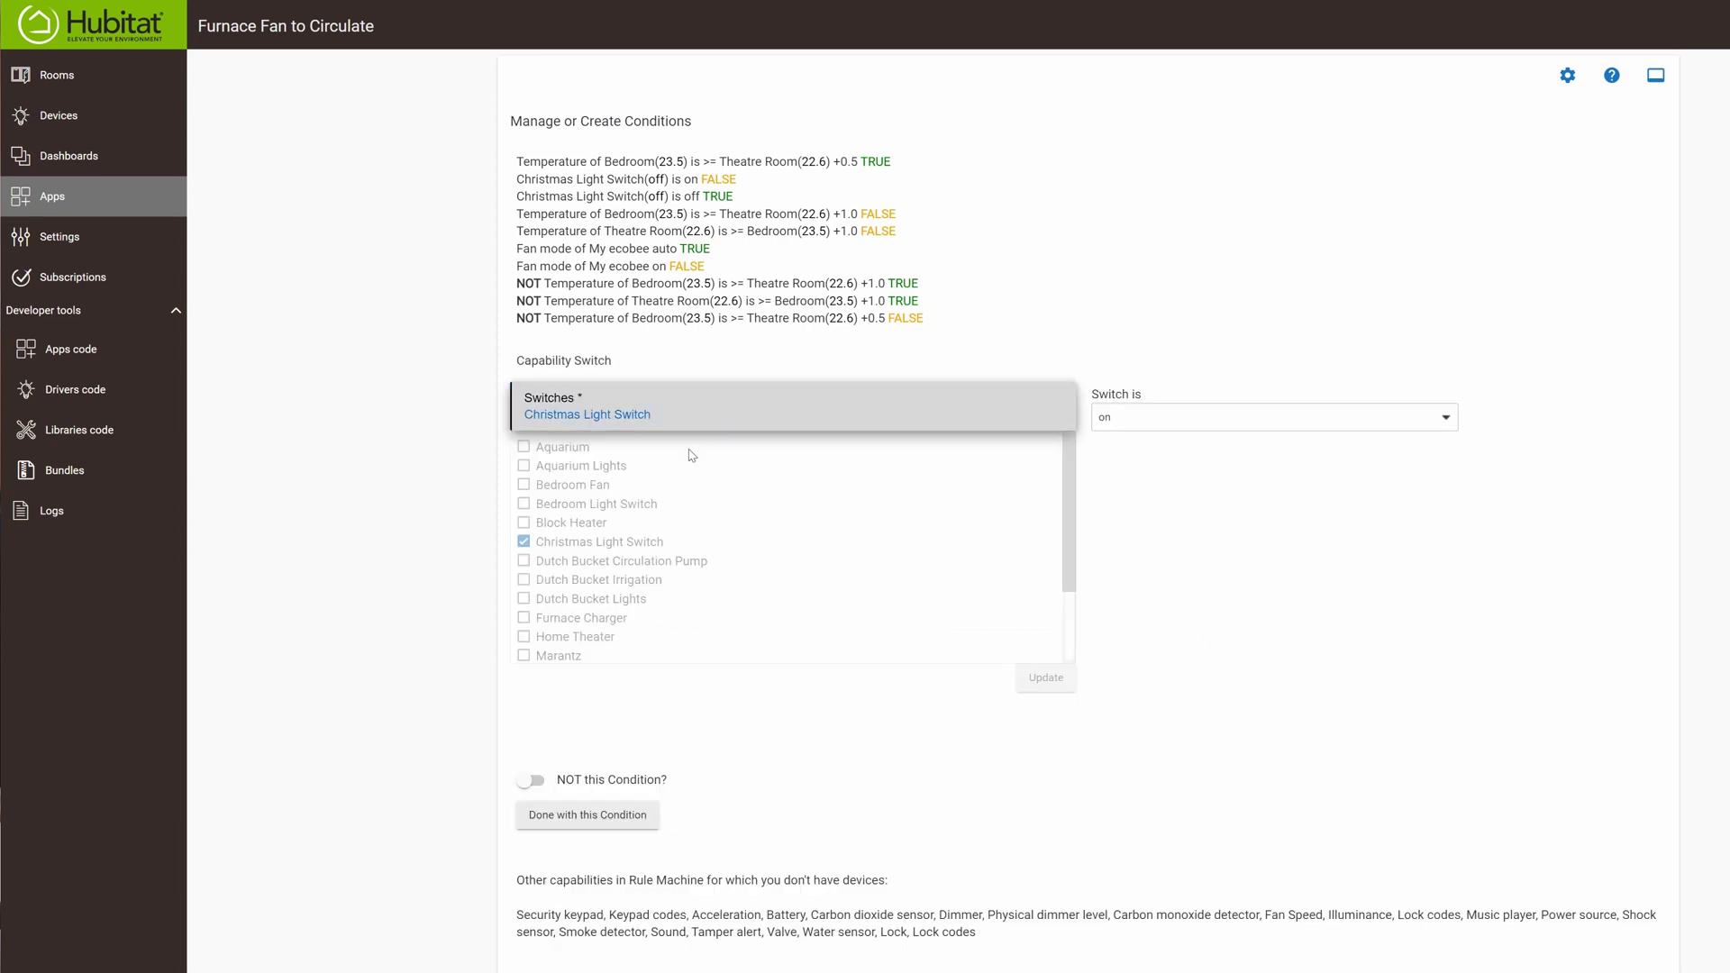
{"action": "left_click", "coordinate": [523, 542]}
{"action": "left_click", "coordinate": [523, 485]}
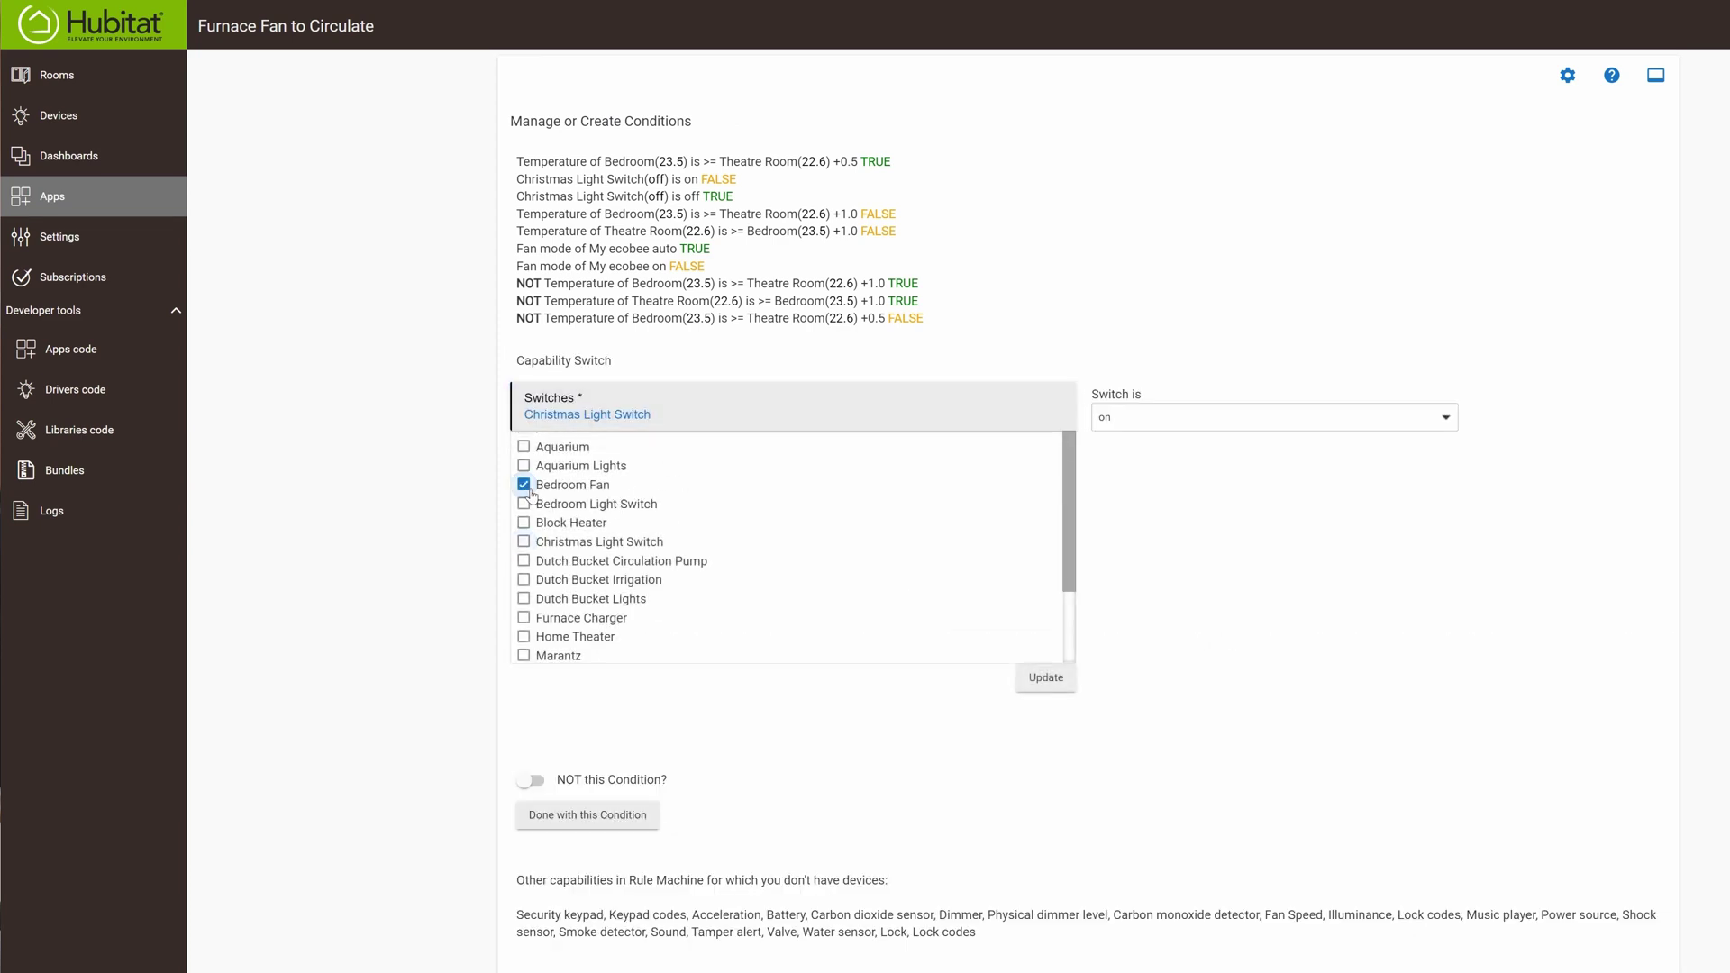
{"action": "left_click", "coordinate": [523, 503]}
{"action": "left_click", "coordinate": [523, 484]}
{"action": "left_click", "coordinate": [1045, 678]}
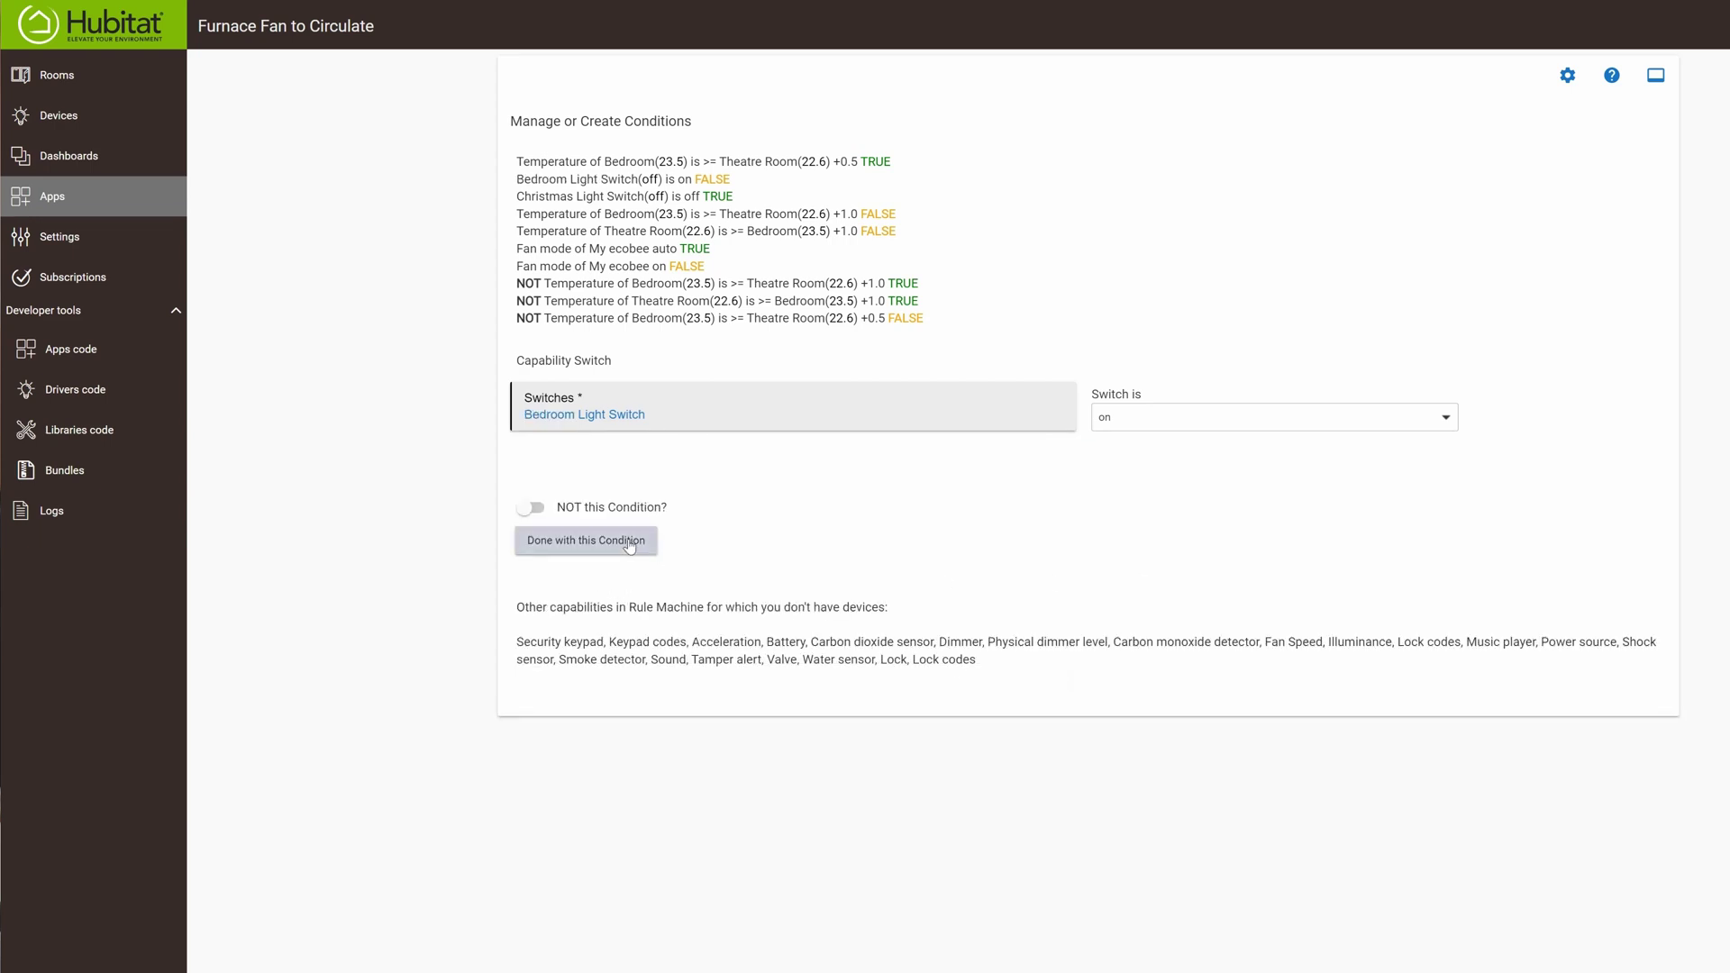
{"action": "left_click", "coordinate": [586, 542]}
- Switch the 'is off' condition to Bedroom Light Switch and close the conditions manager
{"action": "left_click", "coordinate": [982, 479]}
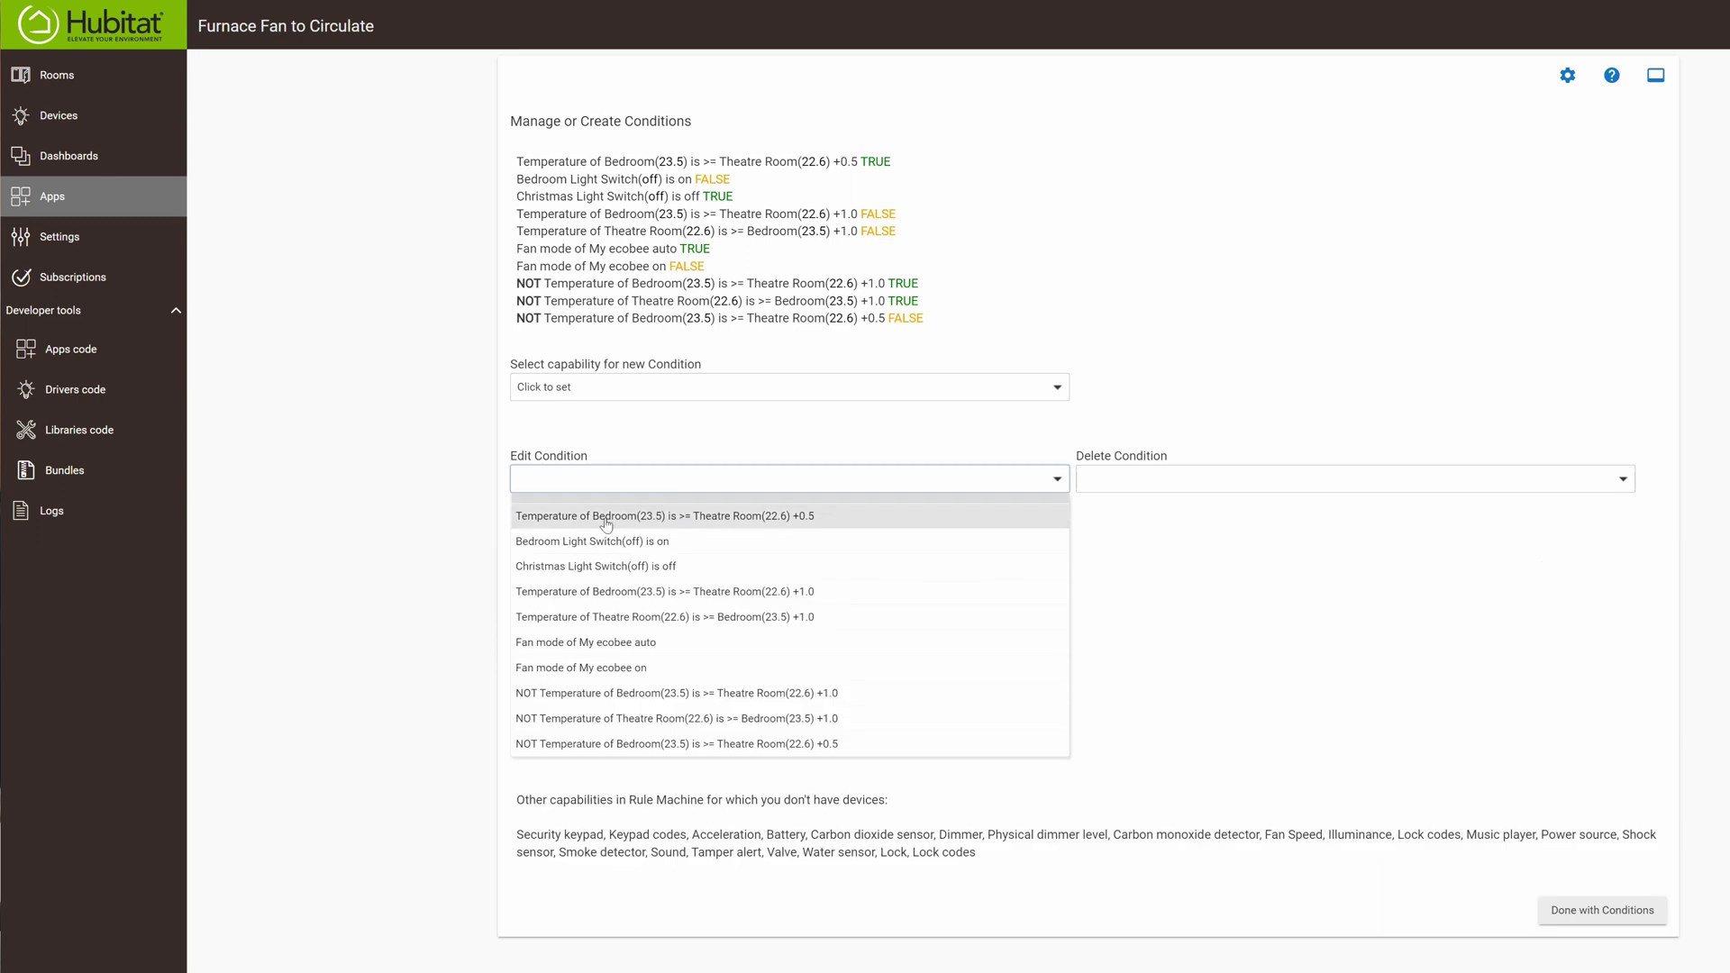
{"action": "left_click", "coordinate": [584, 564]}
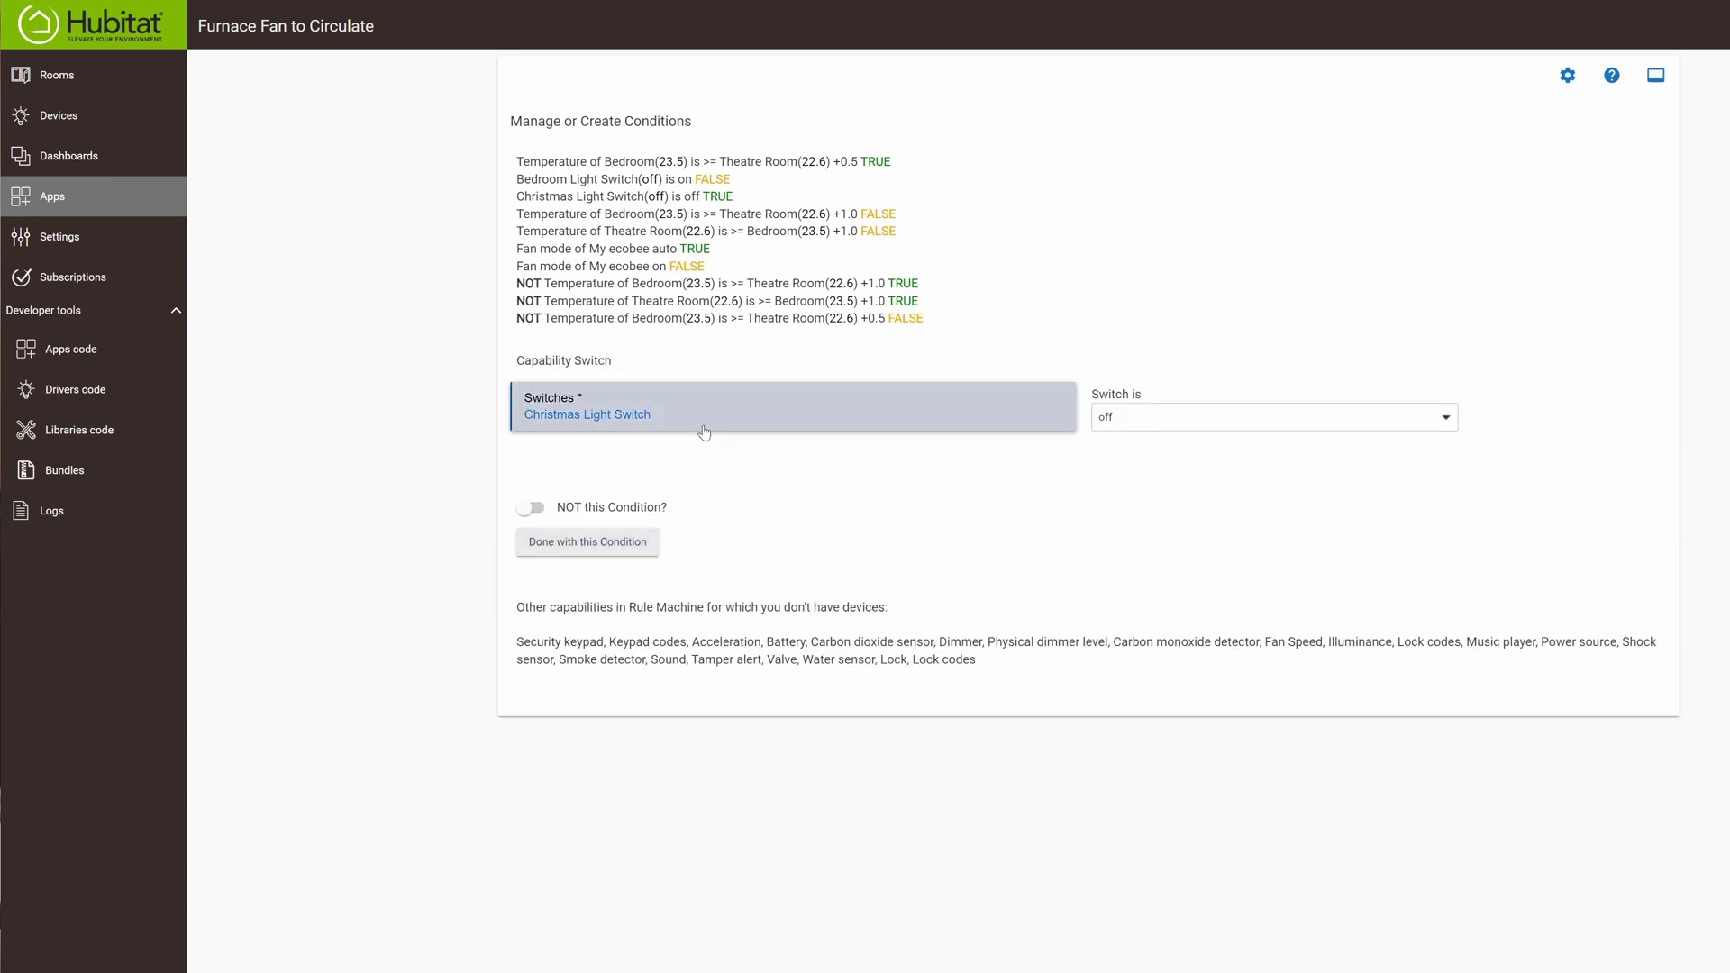
{"action": "left_click", "coordinate": [702, 424]}
{"action": "left_click", "coordinate": [528, 542]}
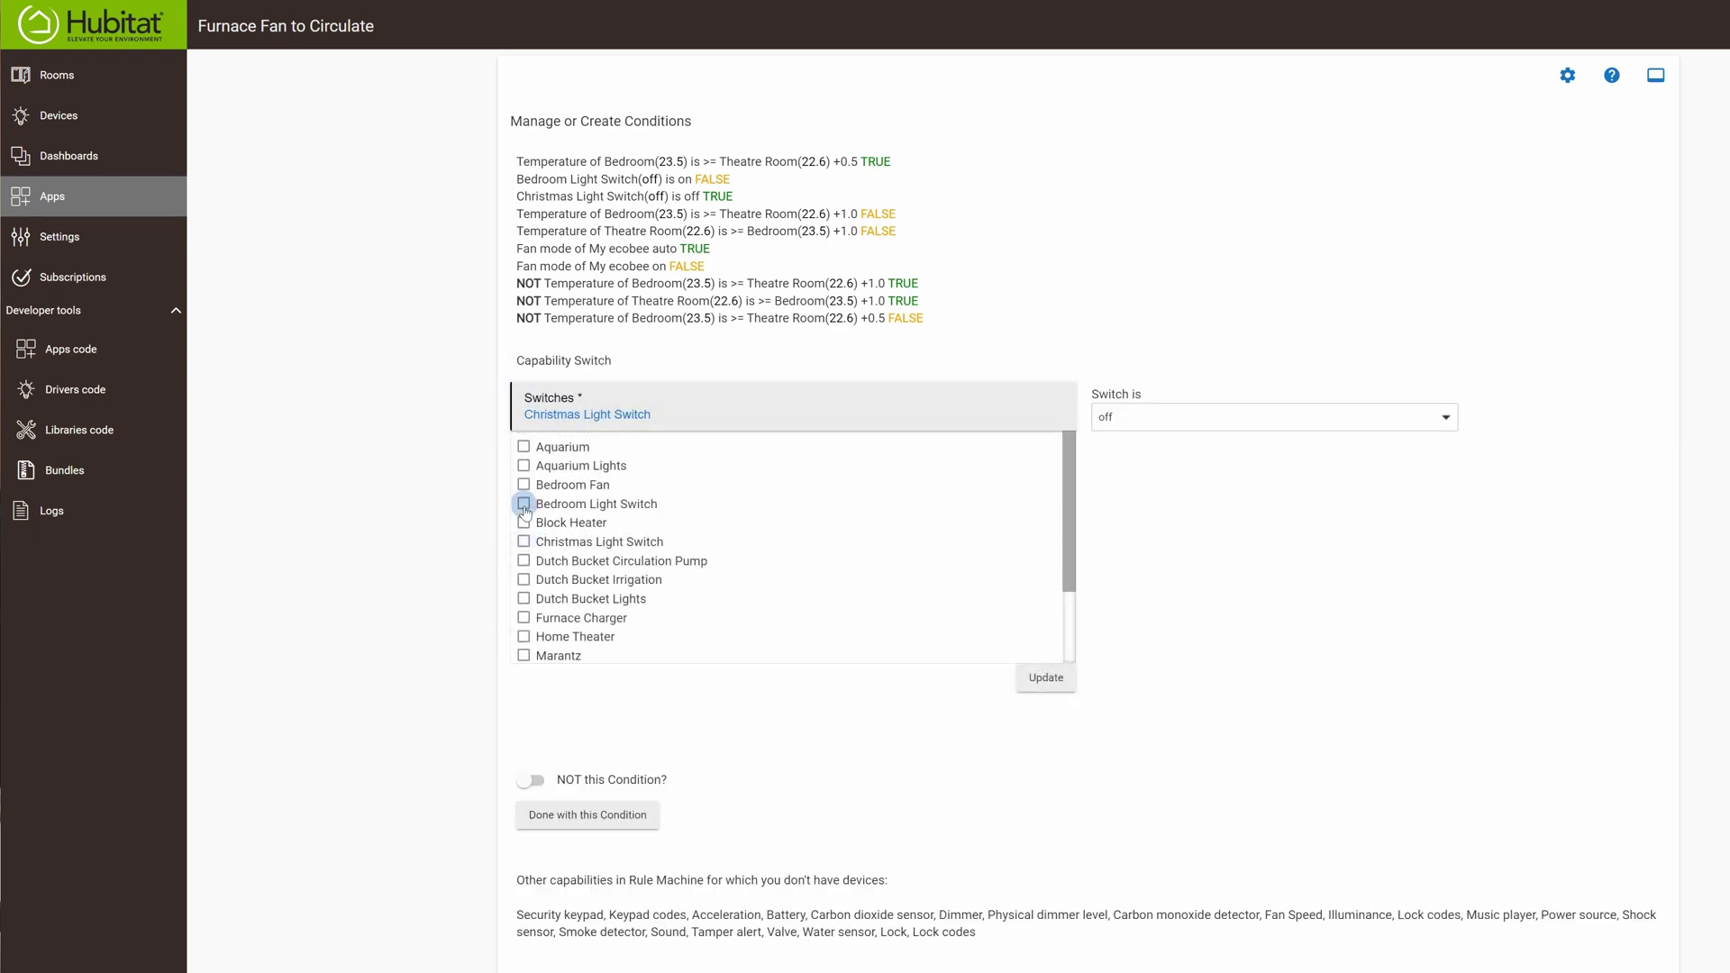
{"action": "left_click", "coordinate": [523, 504]}
{"action": "left_click", "coordinate": [1045, 678]}
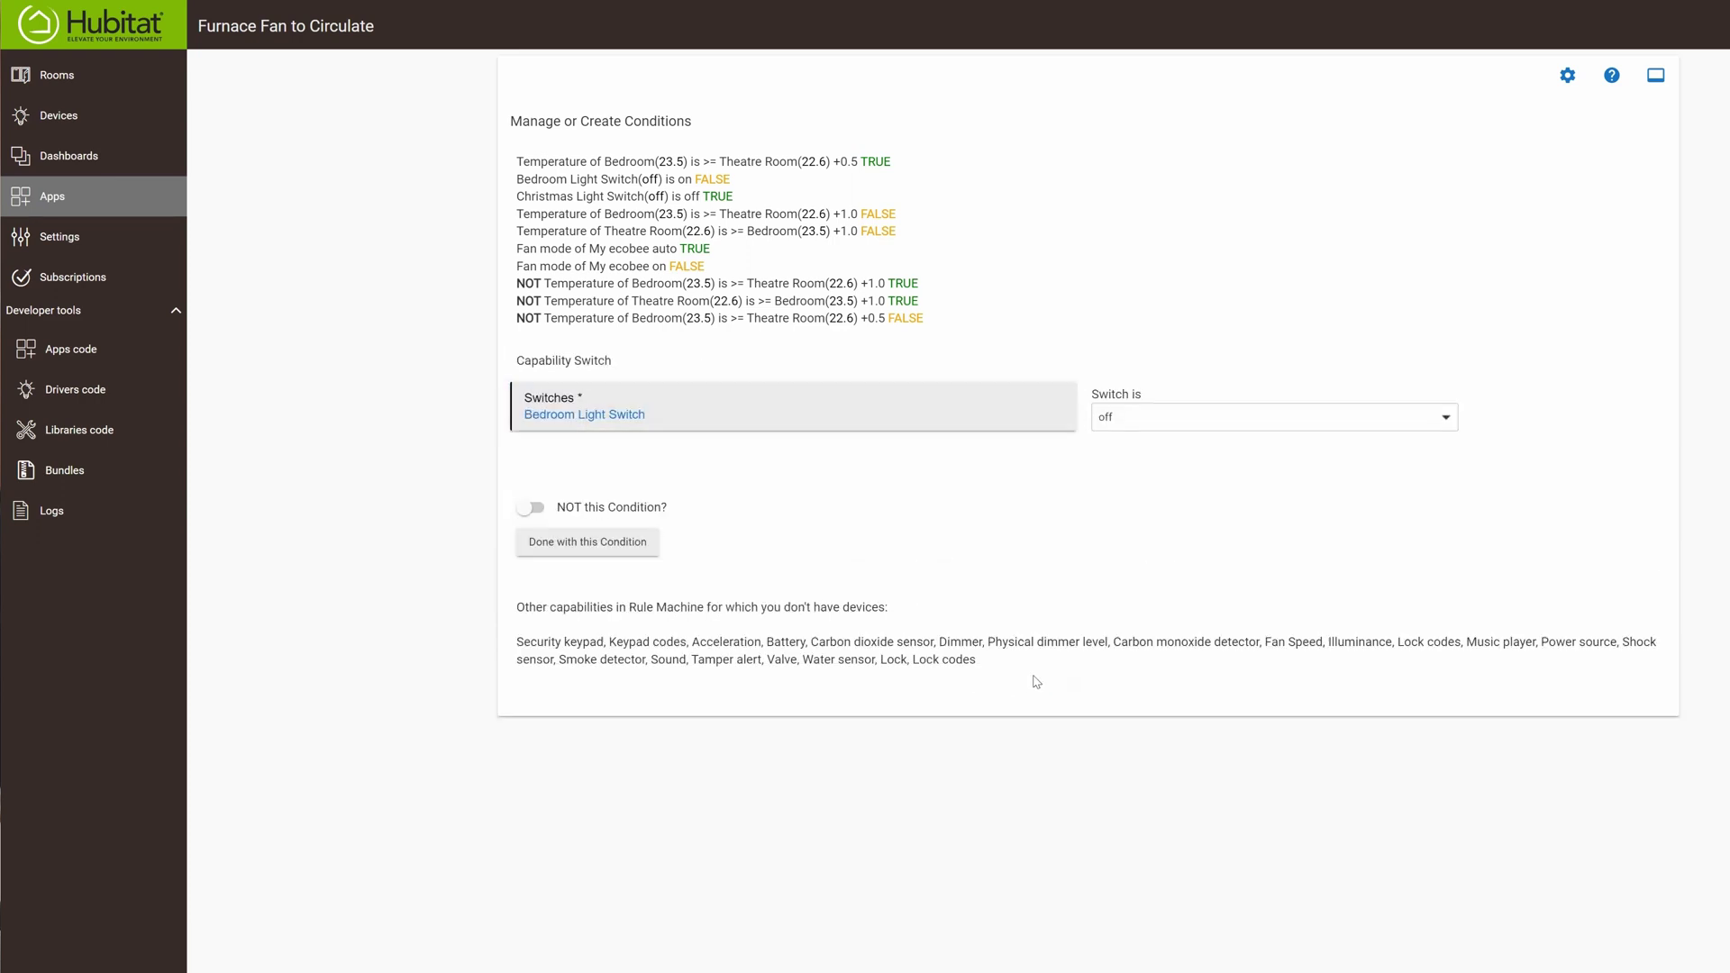
{"action": "left_click", "coordinate": [644, 541]}
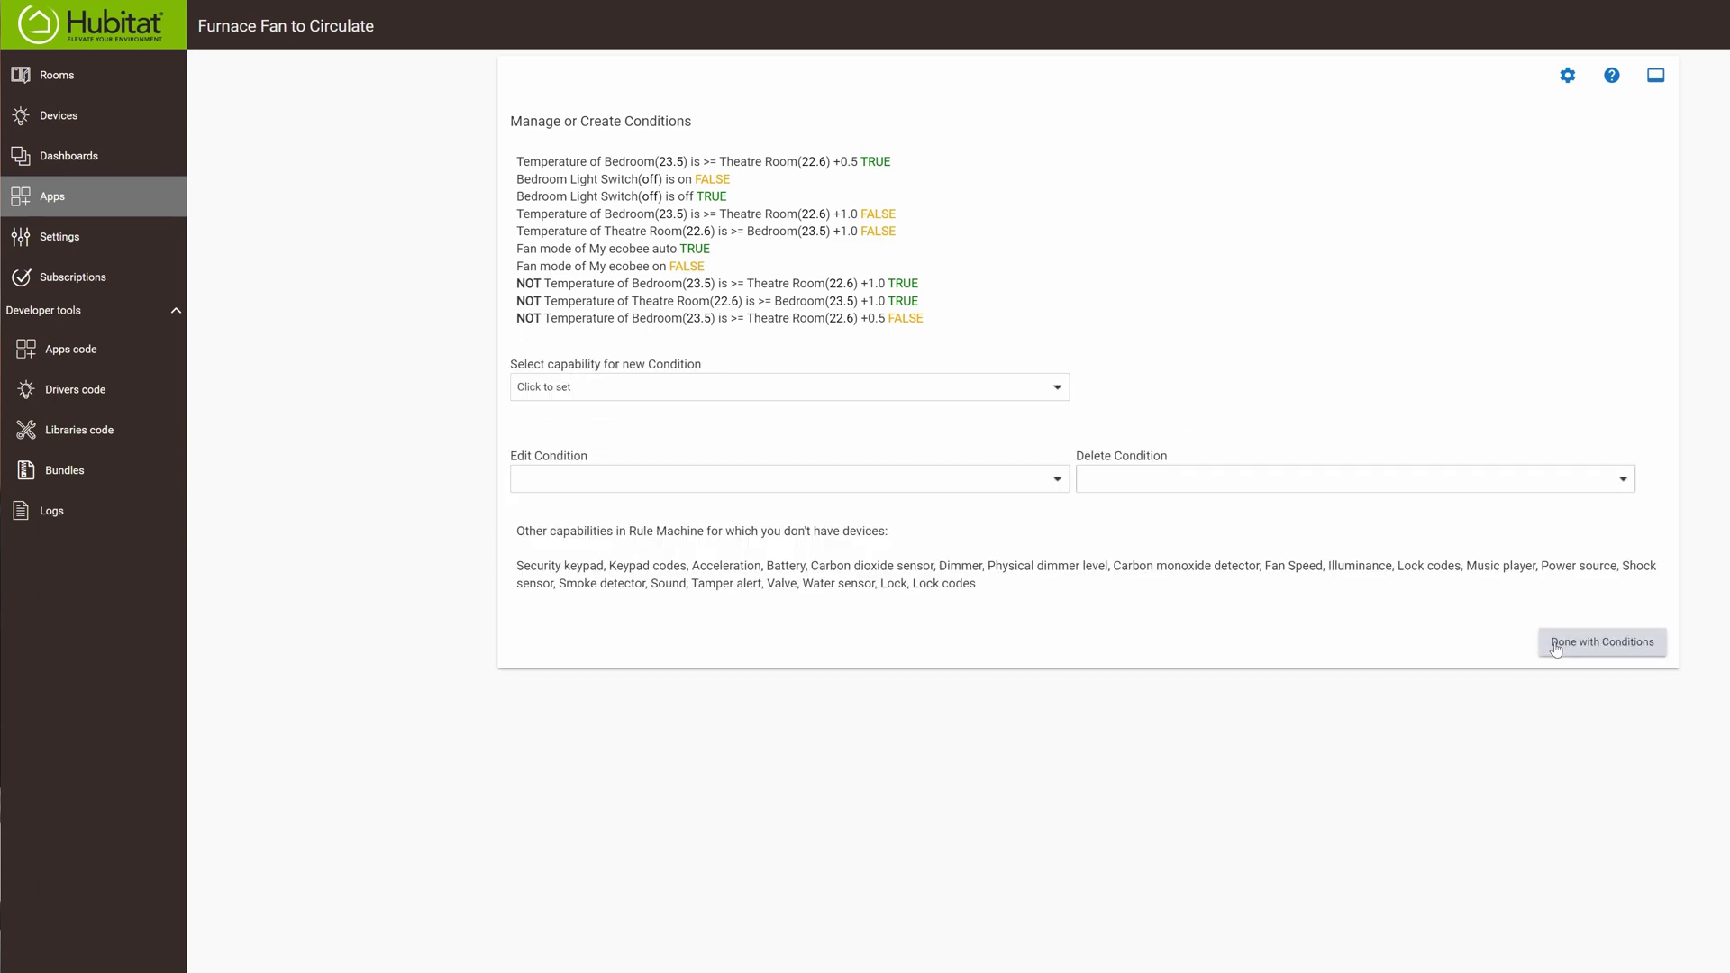
{"action": "left_click", "coordinate": [1551, 642]}
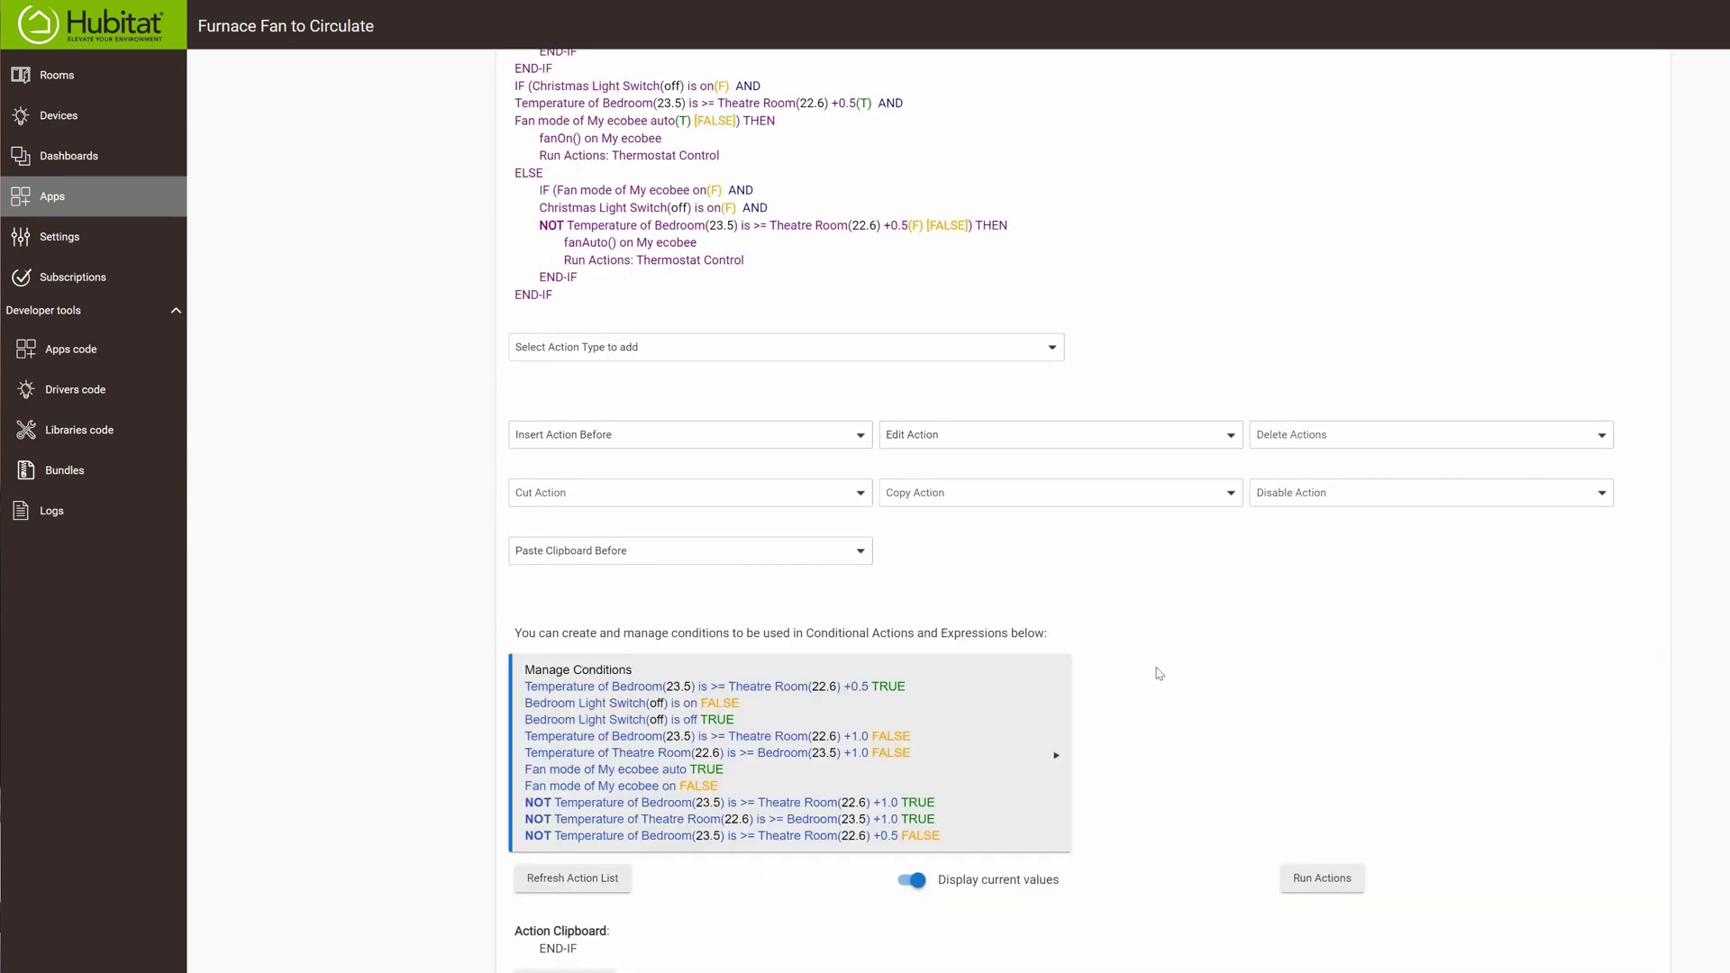
{"action": "scroll", "coordinate": [1153, 671], "scroll_direction": "up", "scroll_amount": 4}
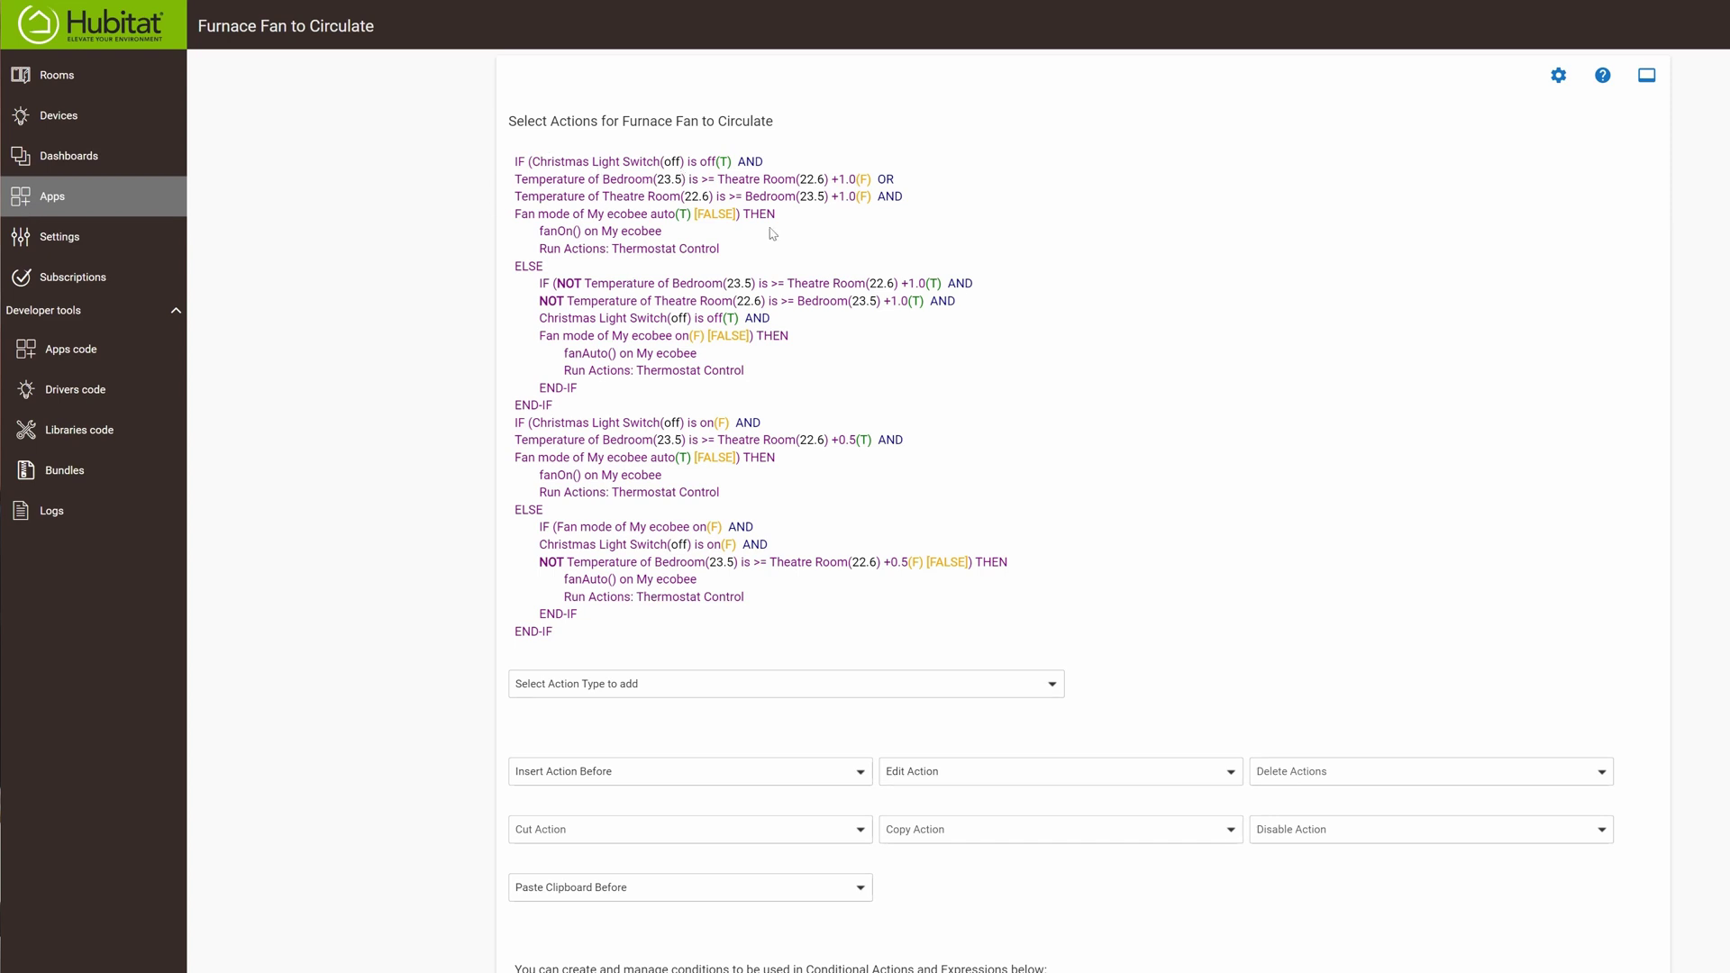
- In the first IF block, replace the Christmas Light Switch condition with 'Bedroom Light Switch is off'
{"action": "left_click", "coordinate": [934, 785]}
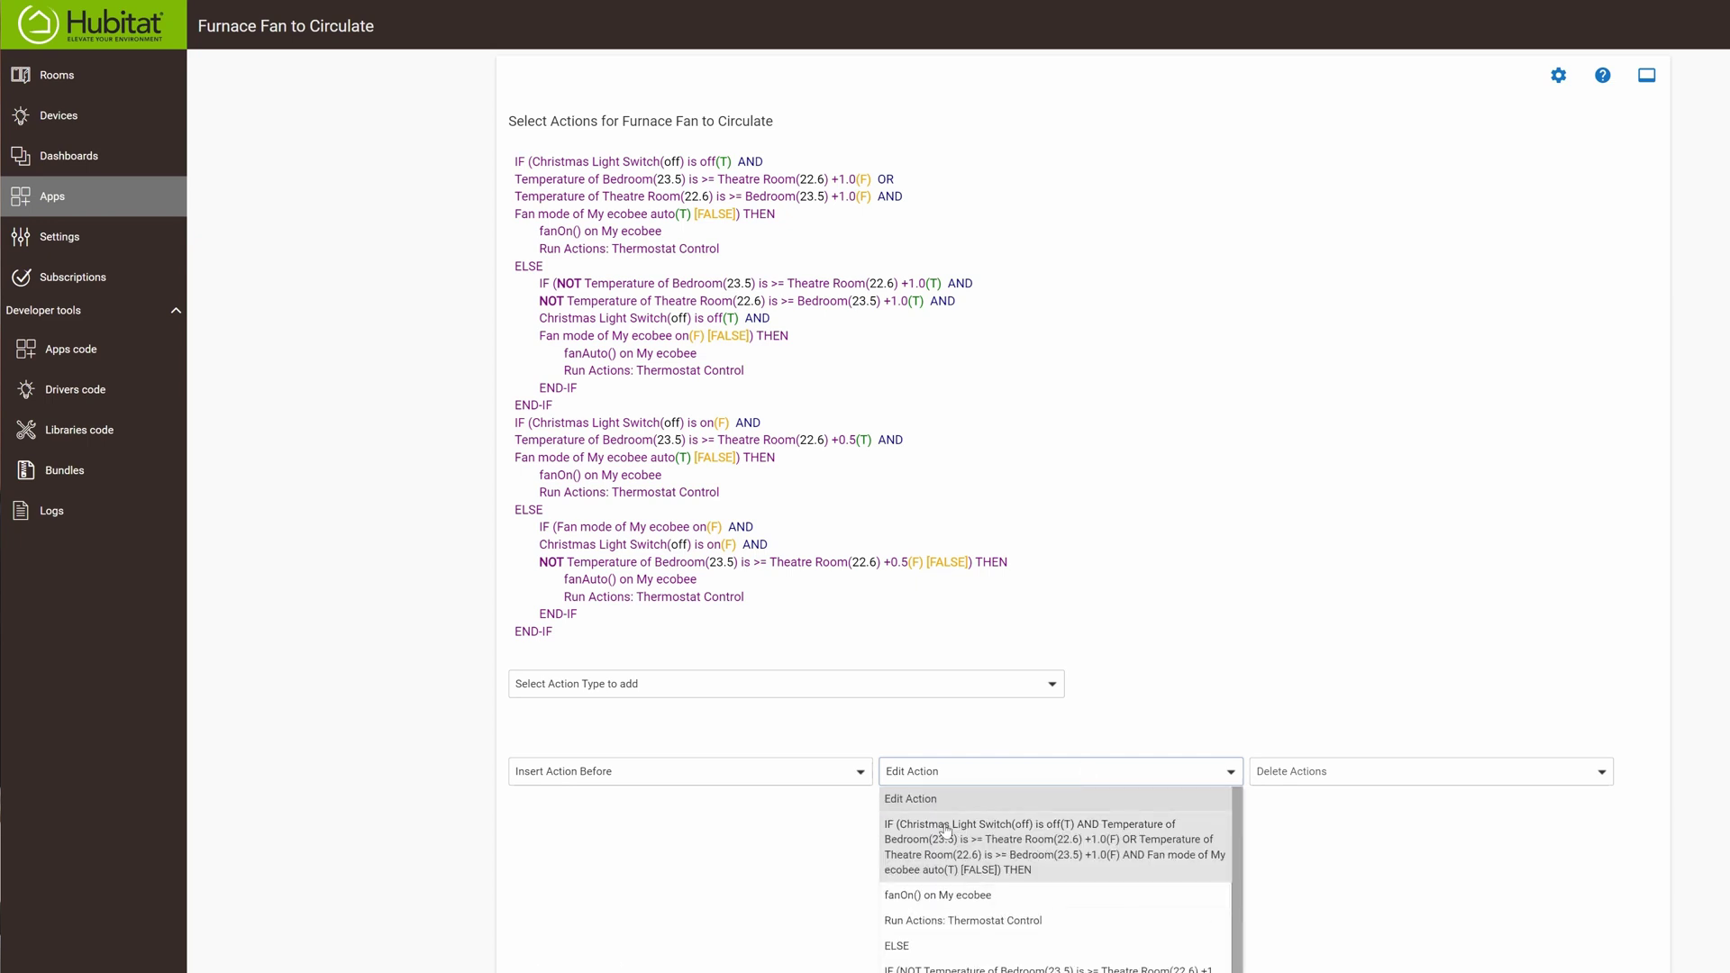
{"action": "left_click", "coordinate": [969, 838]}
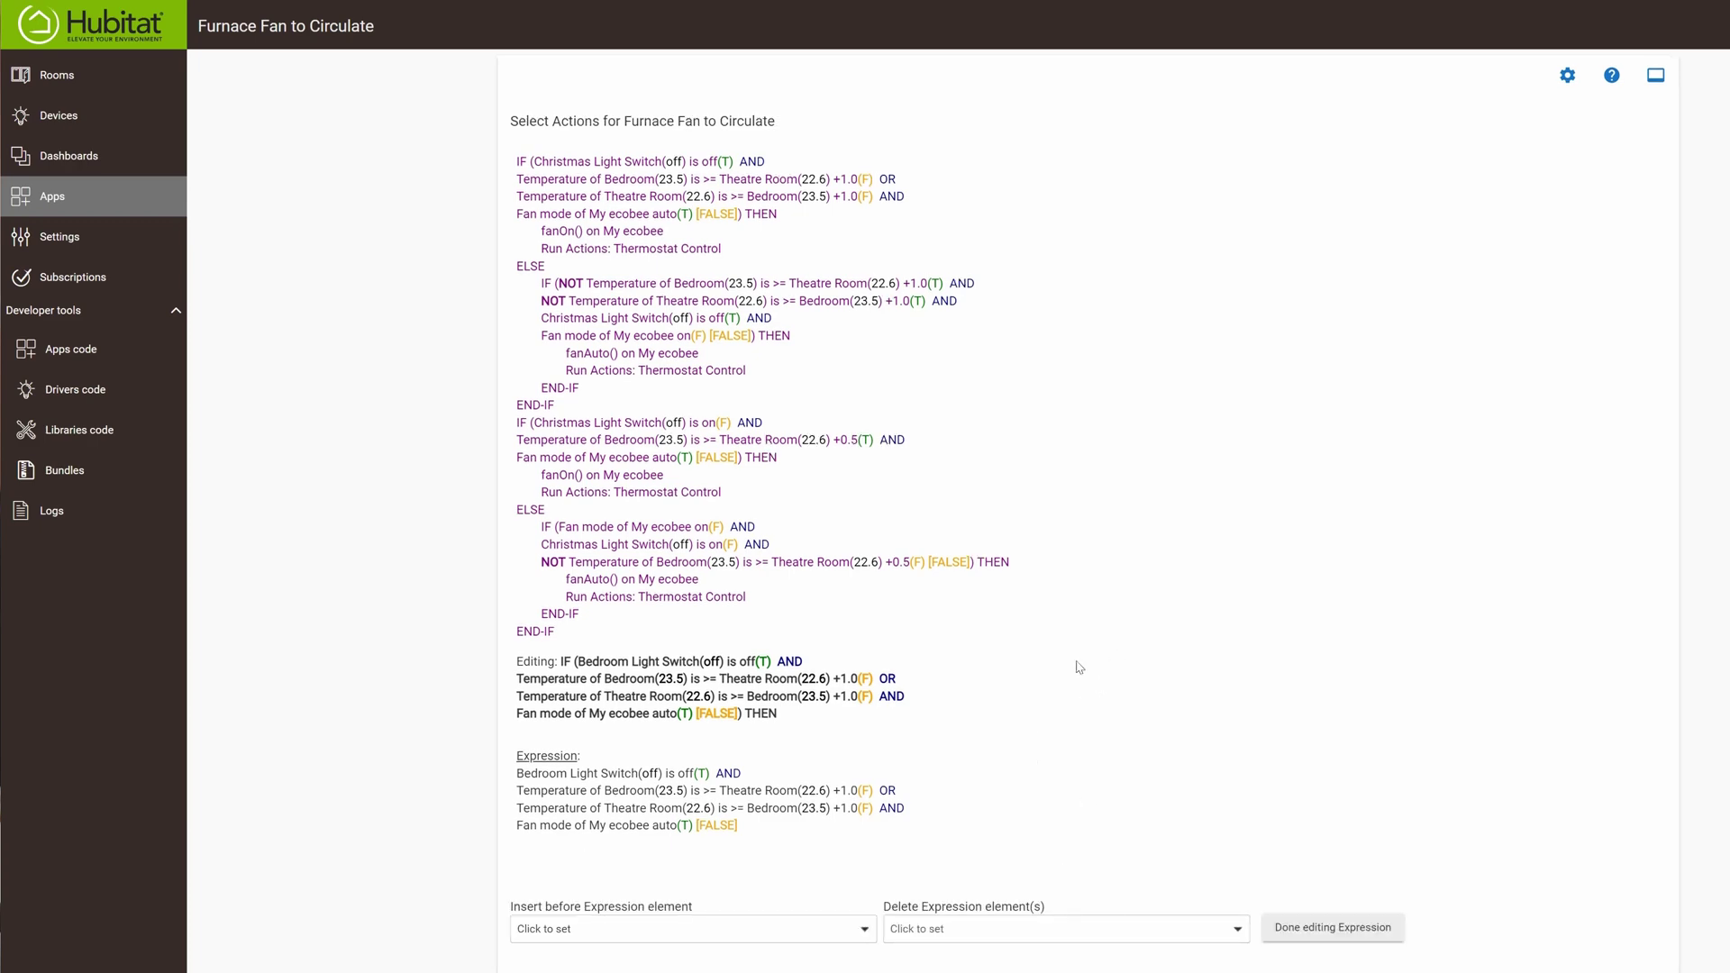
{"action": "left_click", "coordinate": [781, 925]}
{"action": "scroll", "coordinate": [991, 739], "scroll_direction": "down", "scroll_amount": 2}
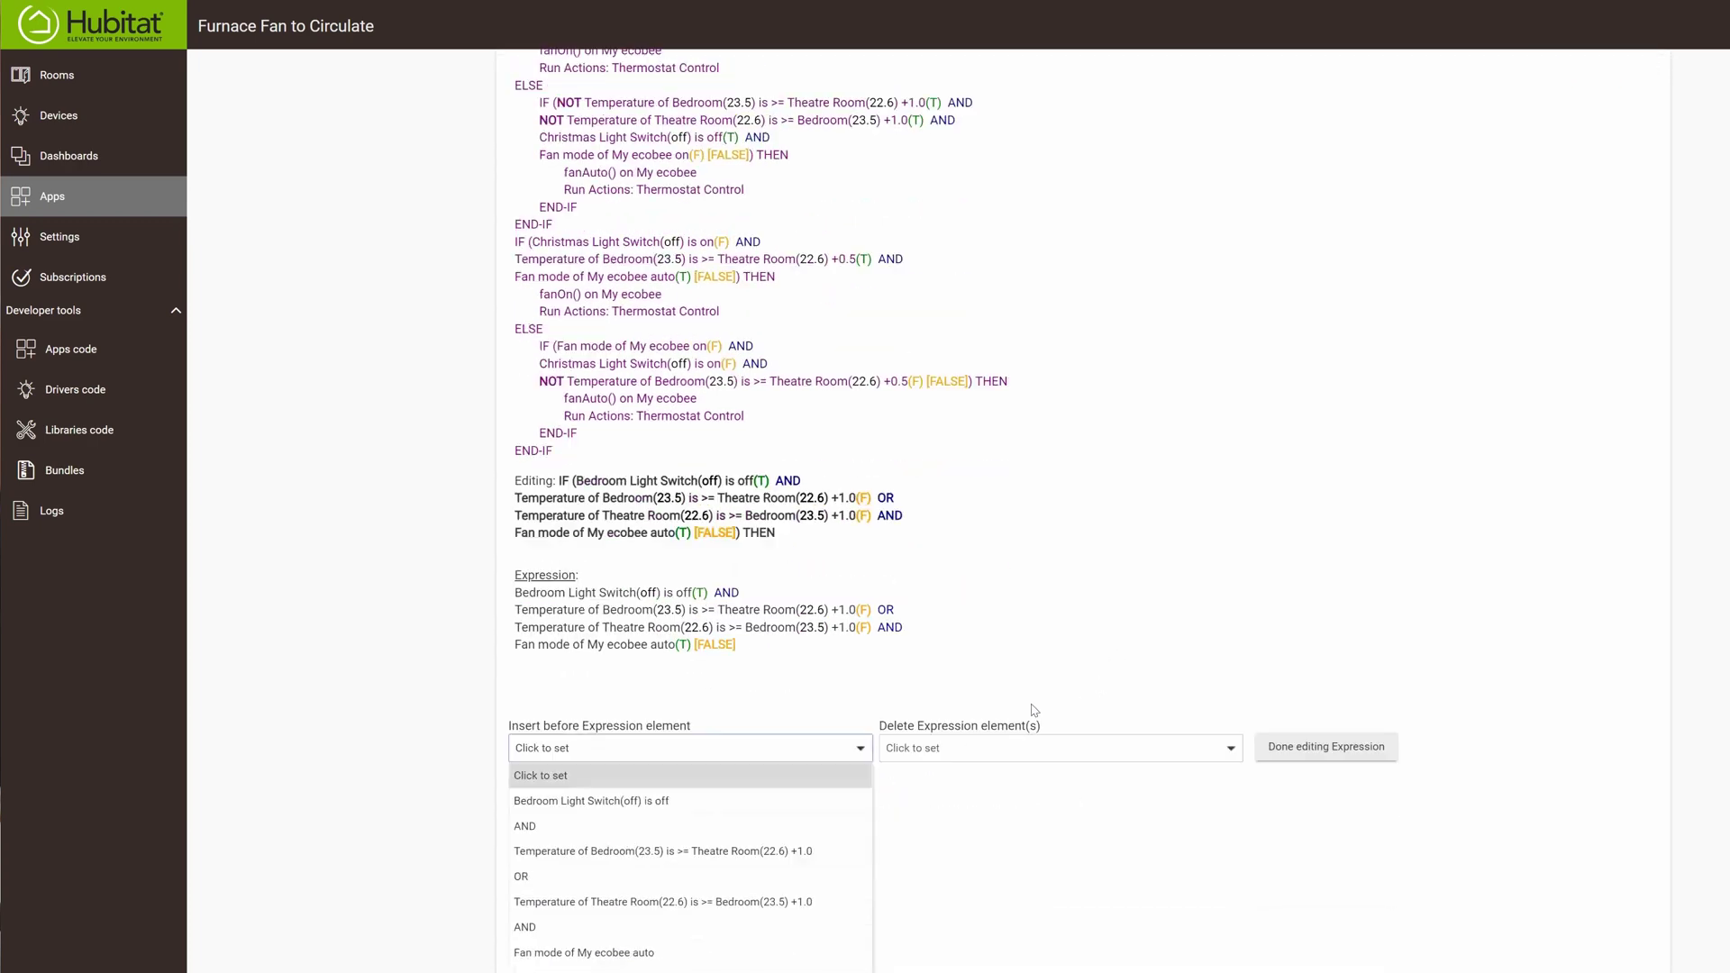
{"action": "left_click", "coordinate": [602, 802]}
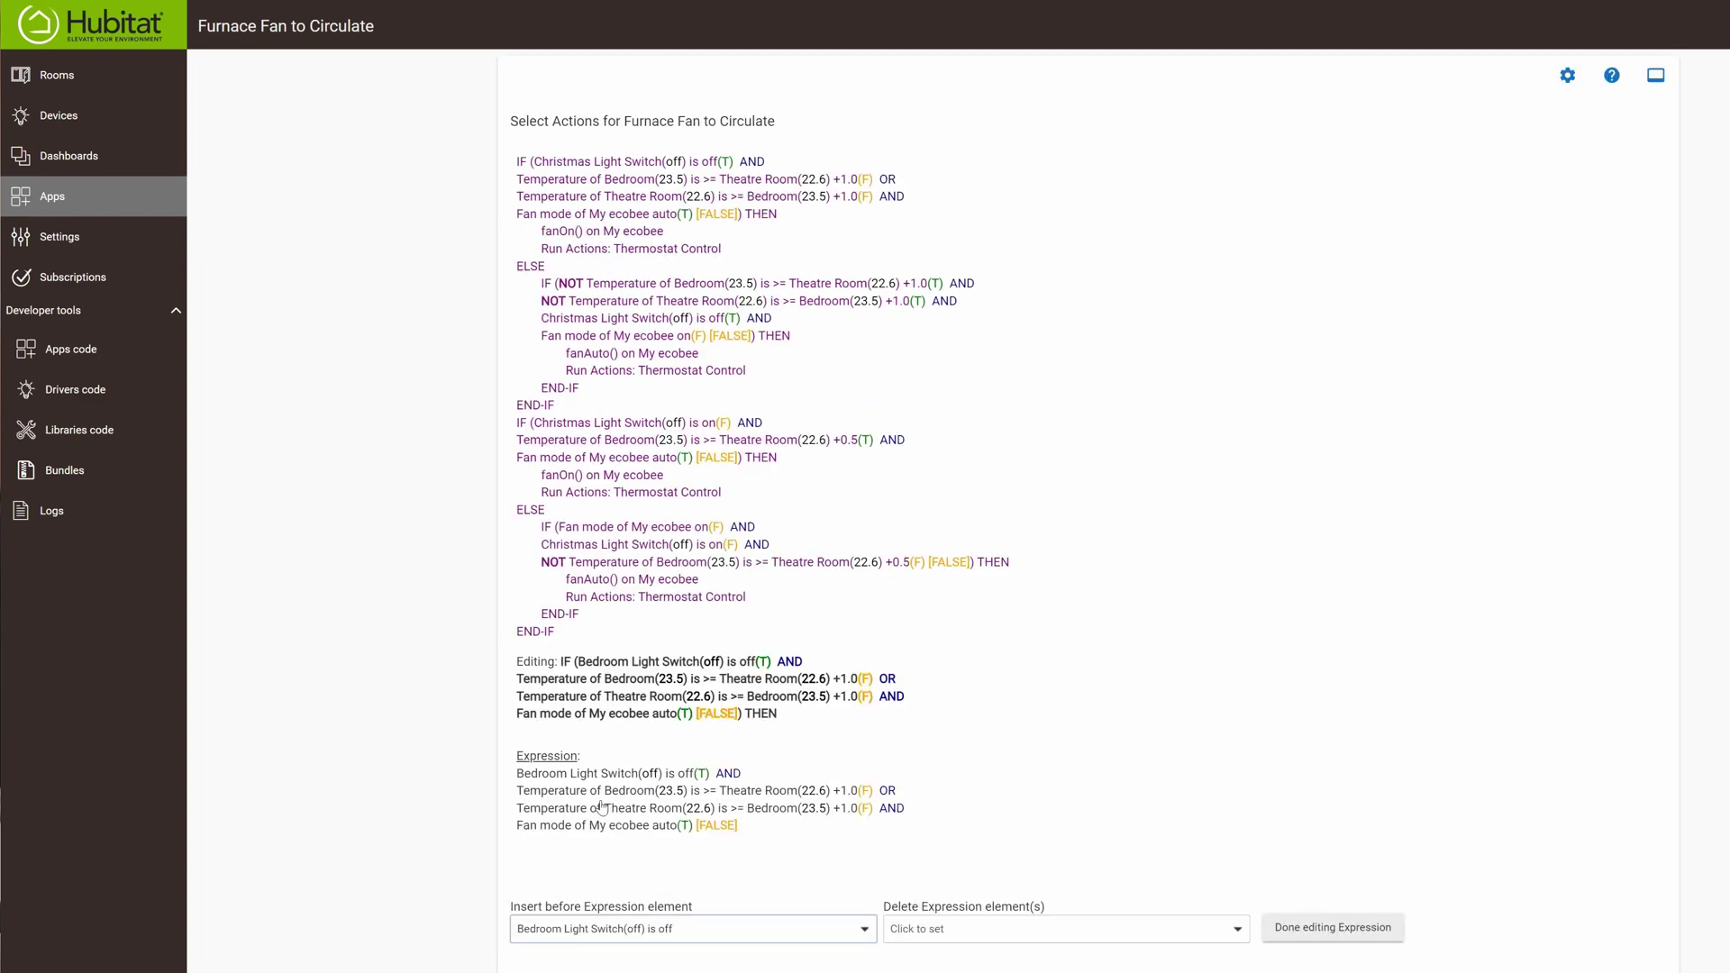
{"action": "left_click", "coordinate": [676, 927]}
{"action": "scroll", "coordinate": [901, 811], "scroll_direction": "down", "scroll_amount": 5}
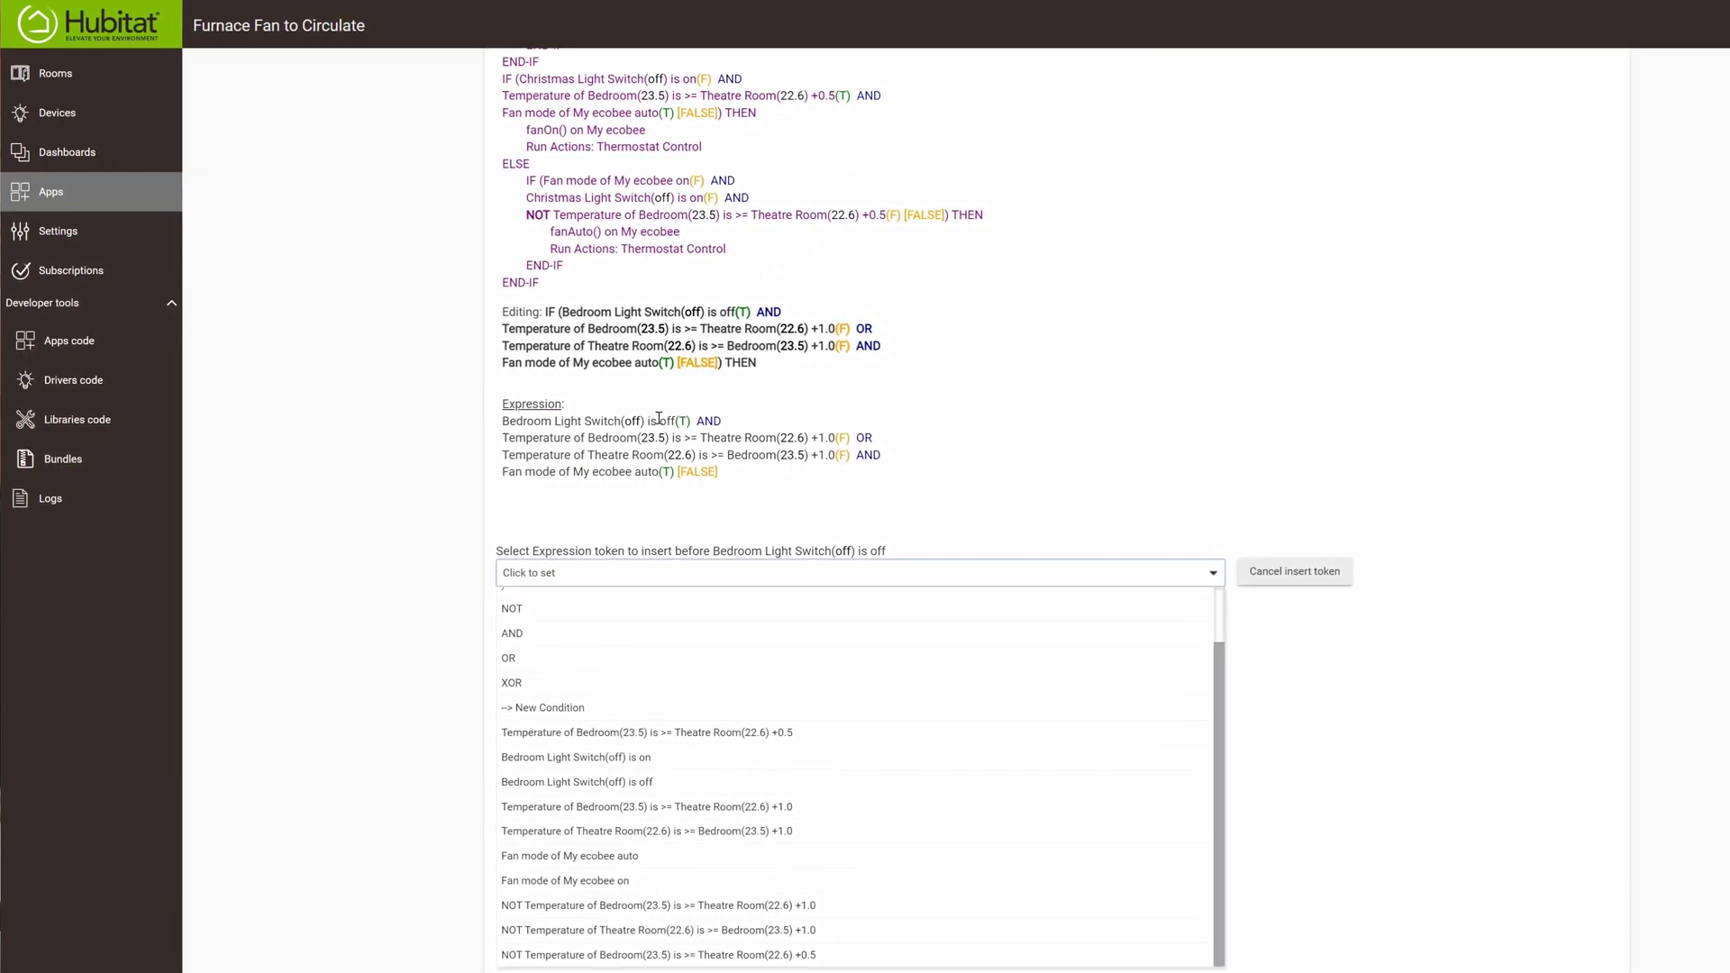
{"action": "left_click", "coordinate": [613, 775]}
{"action": "left_click", "coordinate": [928, 897]}
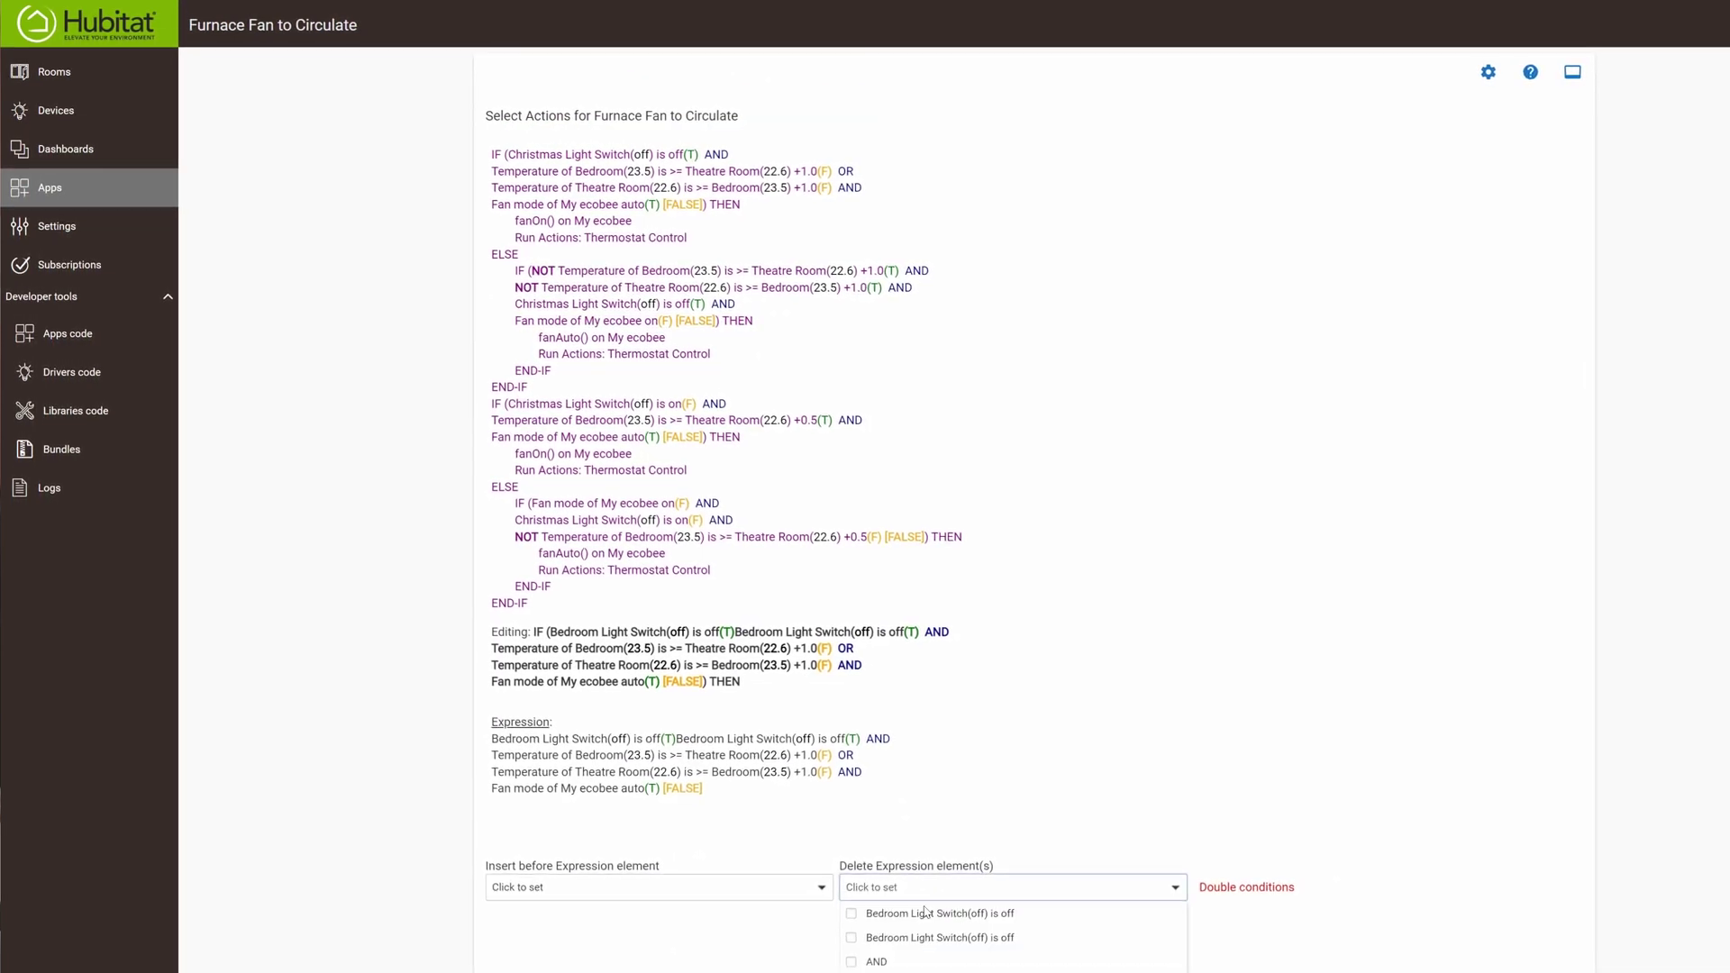
{"action": "left_click", "coordinate": [847, 906]}
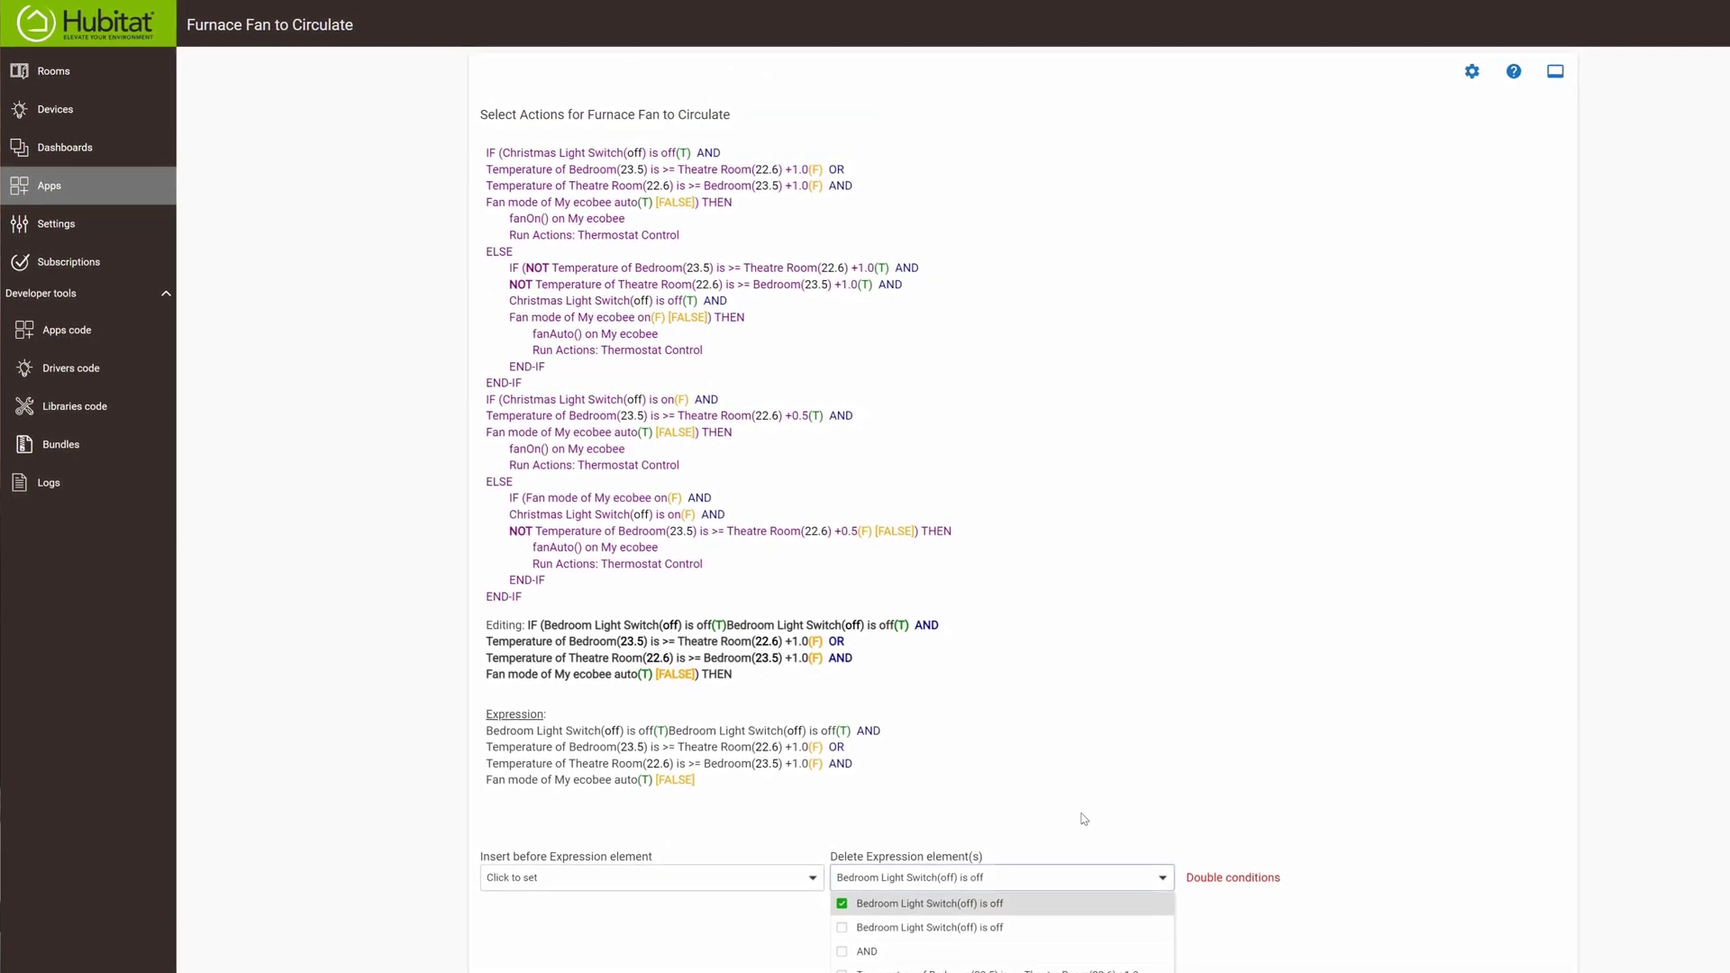
{"action": "left_click", "coordinate": [1081, 819]}
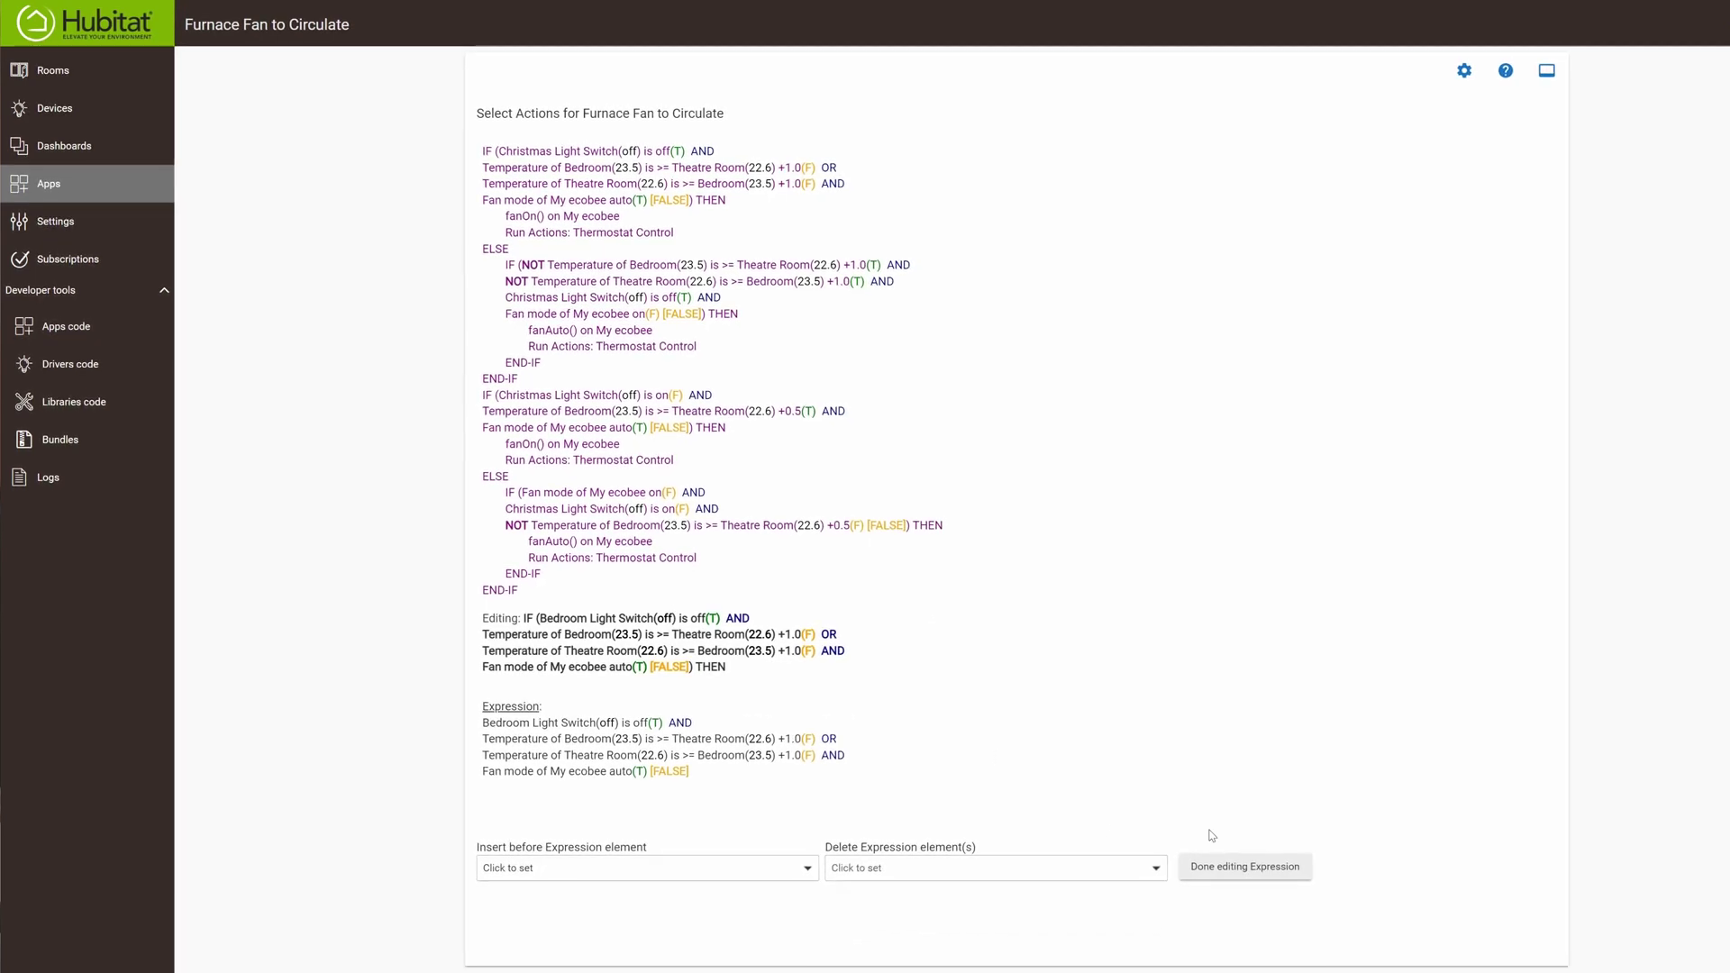
{"action": "left_click", "coordinate": [1243, 869]}
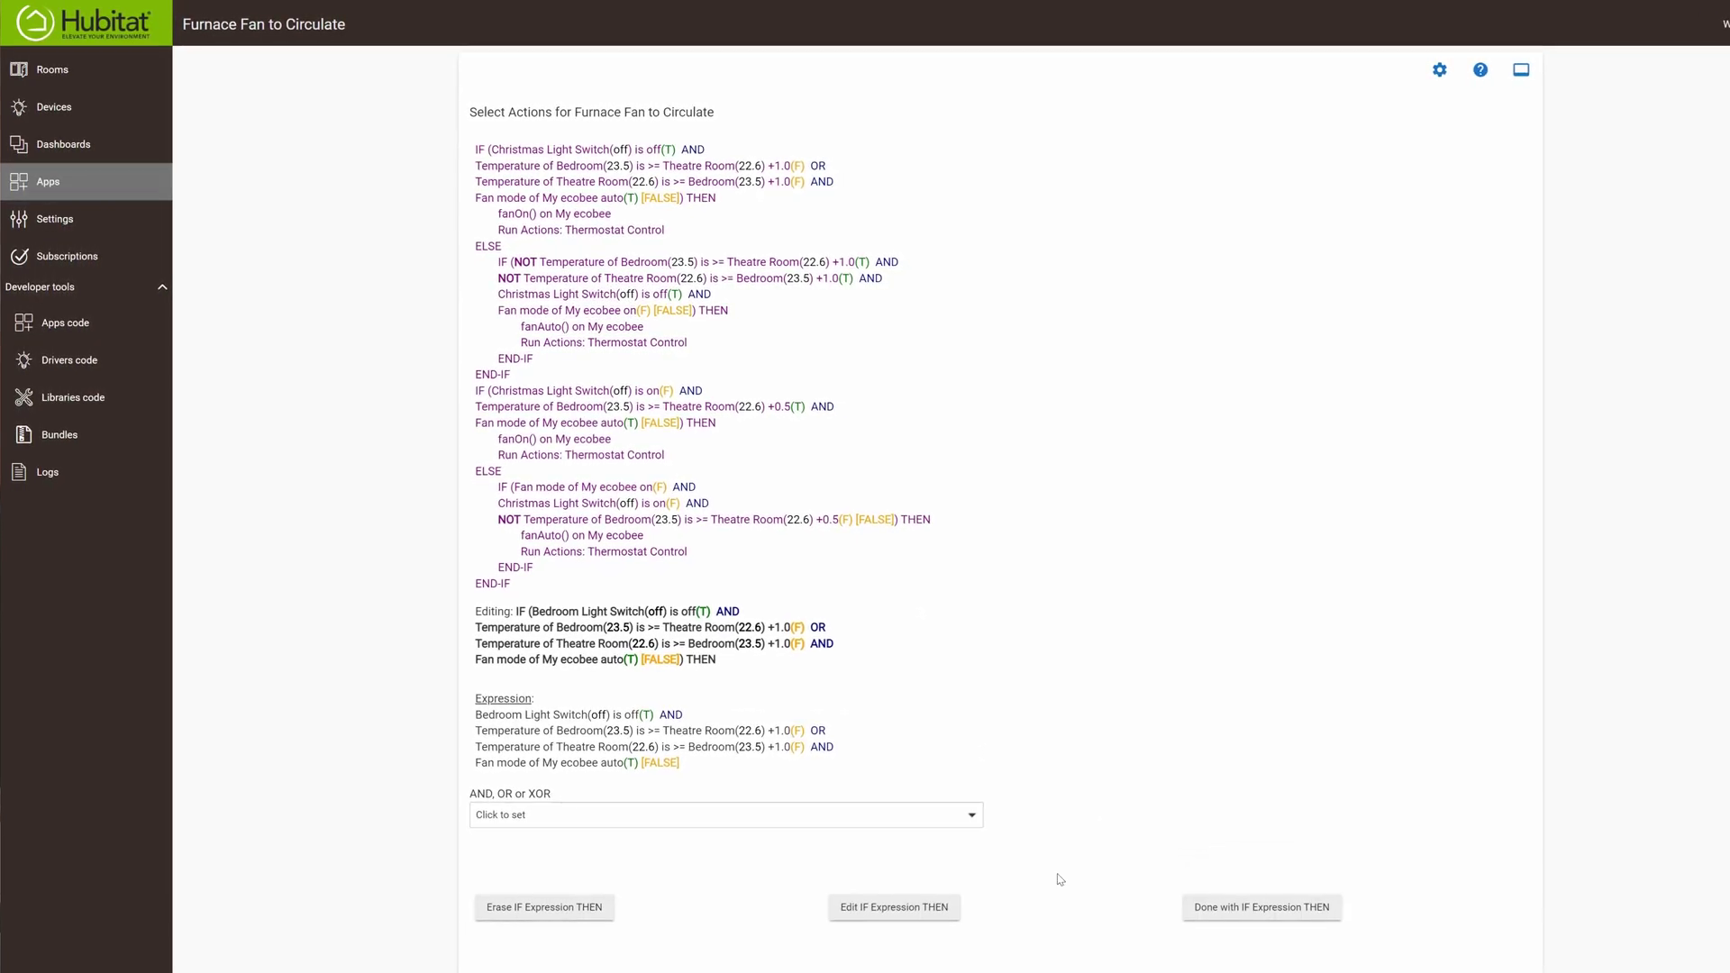
{"action": "left_click", "coordinate": [1221, 898]}
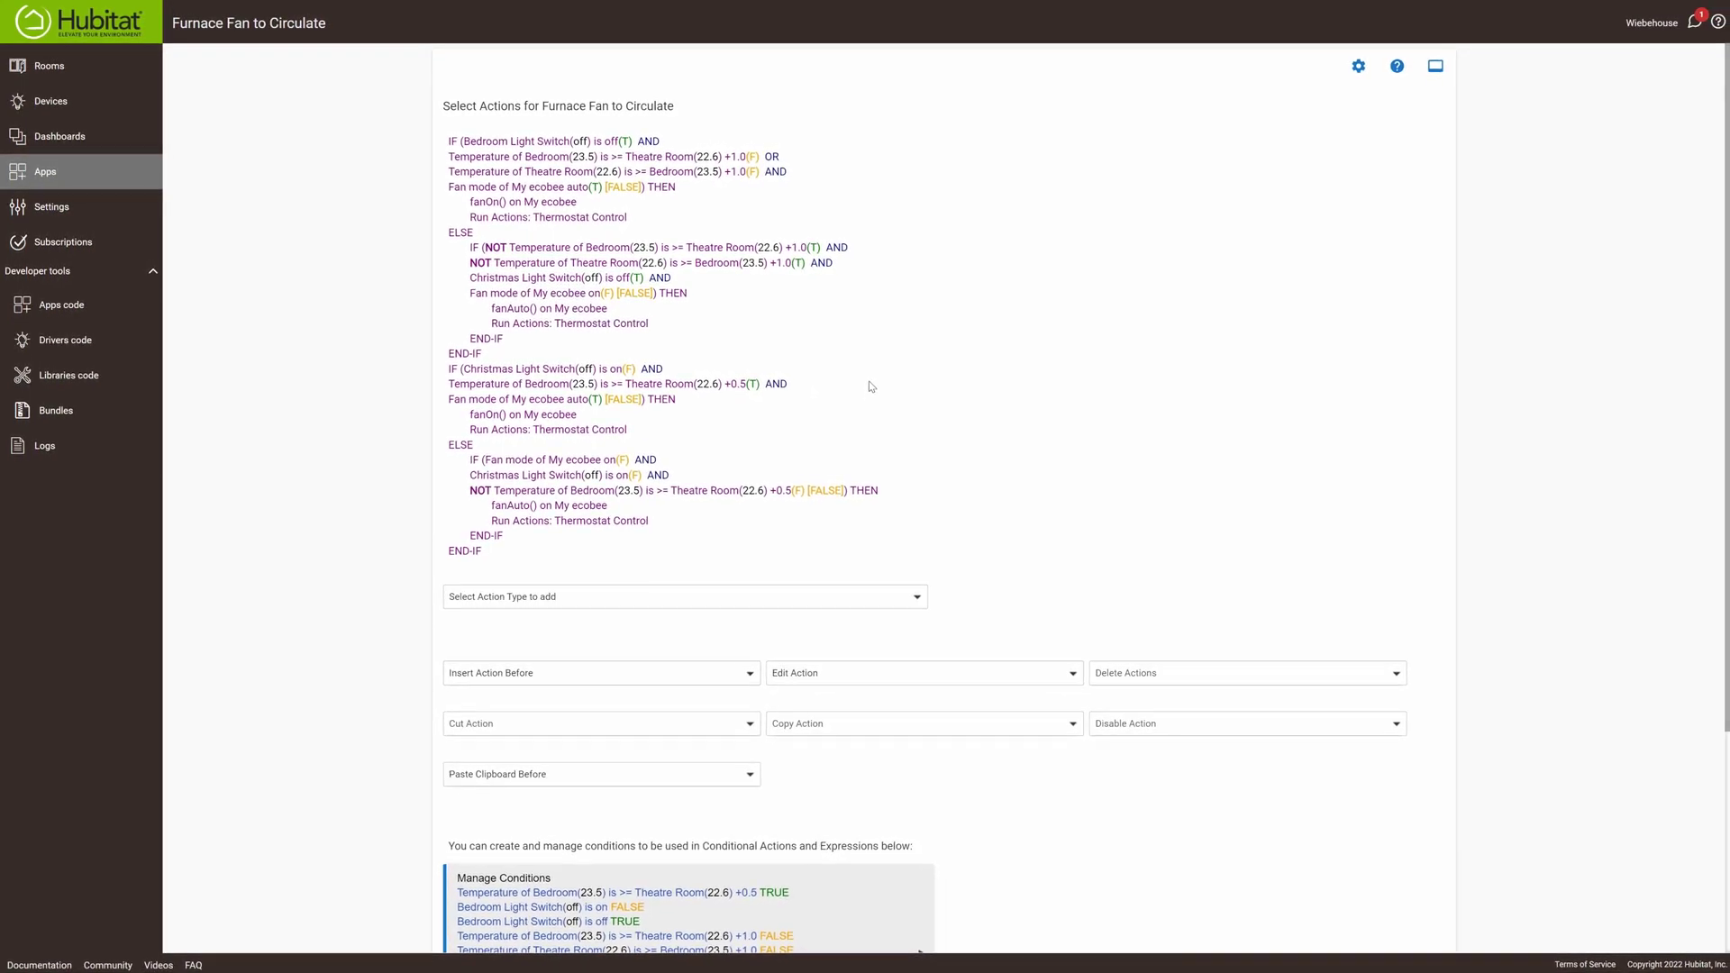
- In the nested IF NOT Temperature block, swap in a 'Bedroom Light Switch is off' condition
{"action": "left_click", "coordinate": [998, 765]}
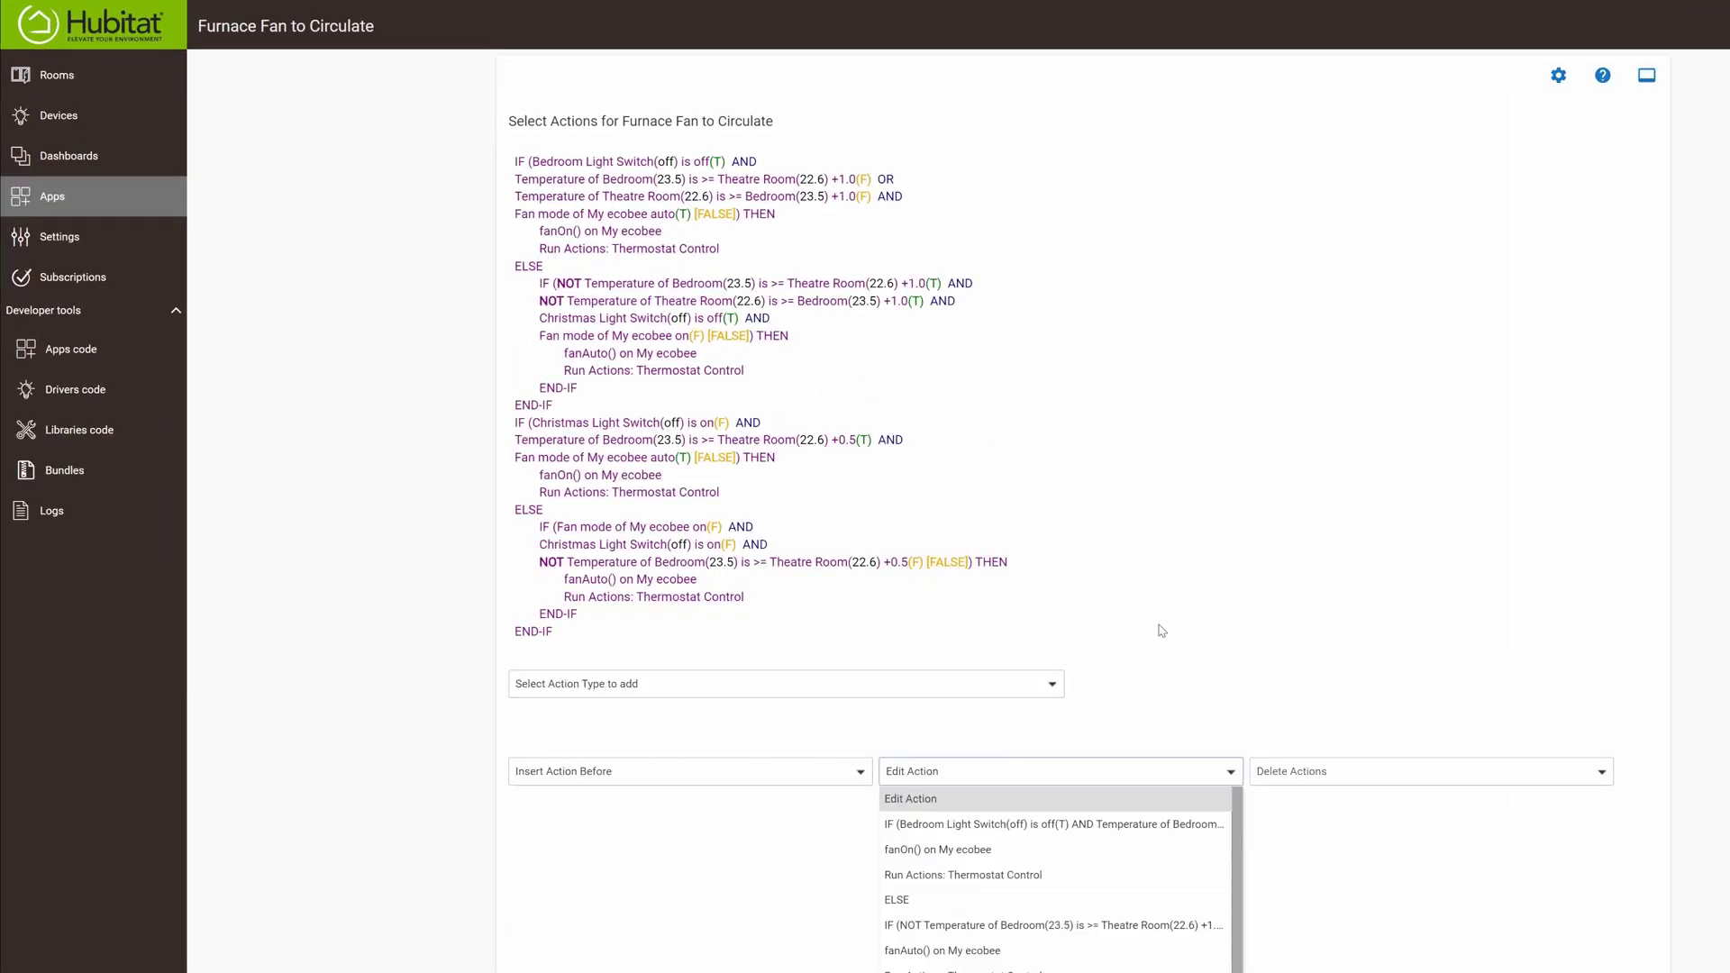
{"action": "scroll", "coordinate": [1166, 628], "scroll_direction": "down", "scroll_amount": 3}
{"action": "left_click", "coordinate": [1101, 639]}
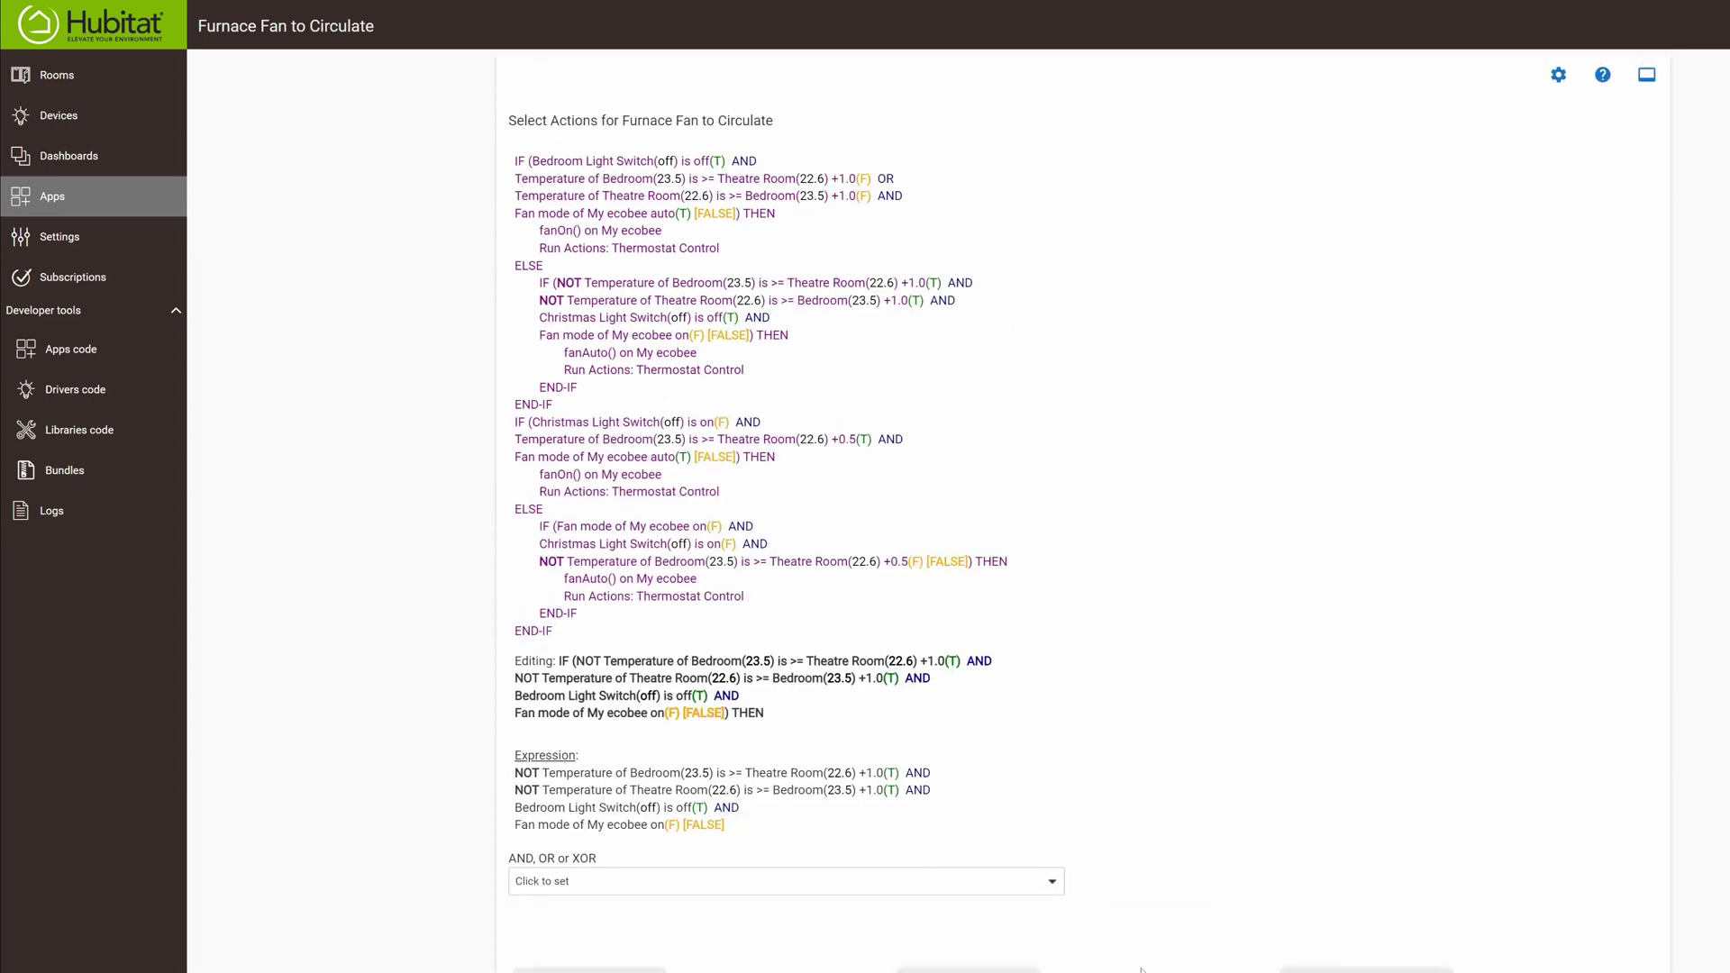
{"action": "left_click", "coordinate": [808, 929]}
{"action": "left_click", "coordinate": [810, 896]}
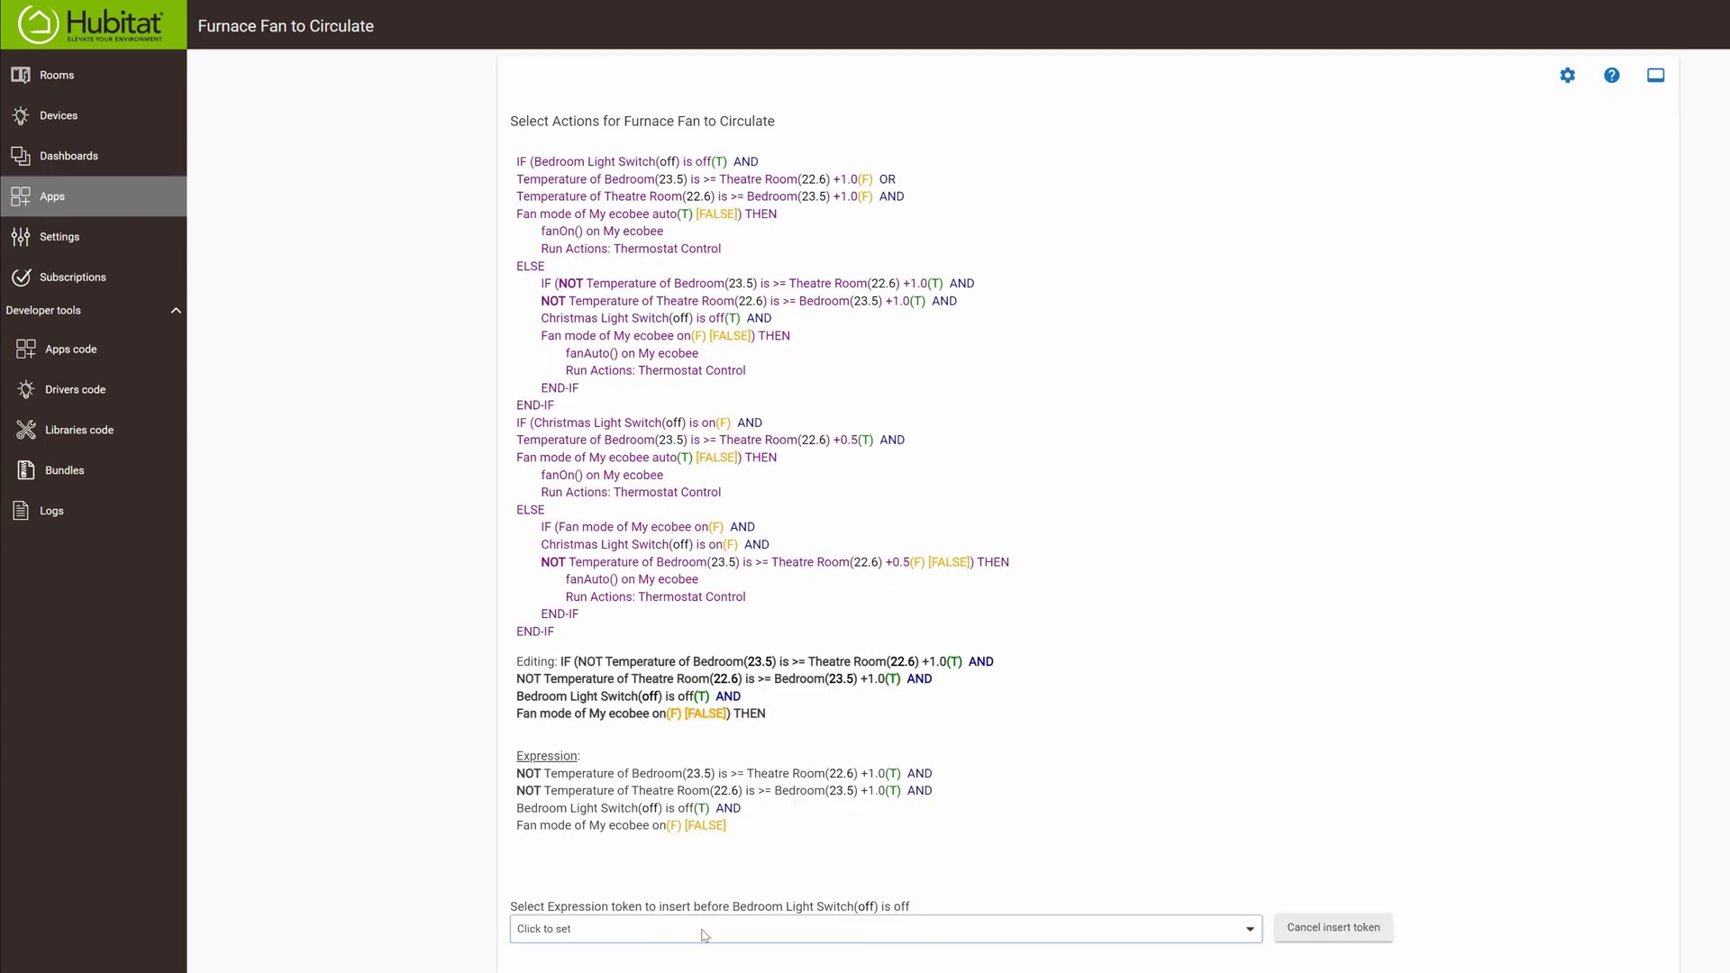
{"action": "left_click", "coordinate": [901, 928]}
{"action": "left_click", "coordinate": [904, 867]}
{"action": "left_click", "coordinate": [1063, 928]}
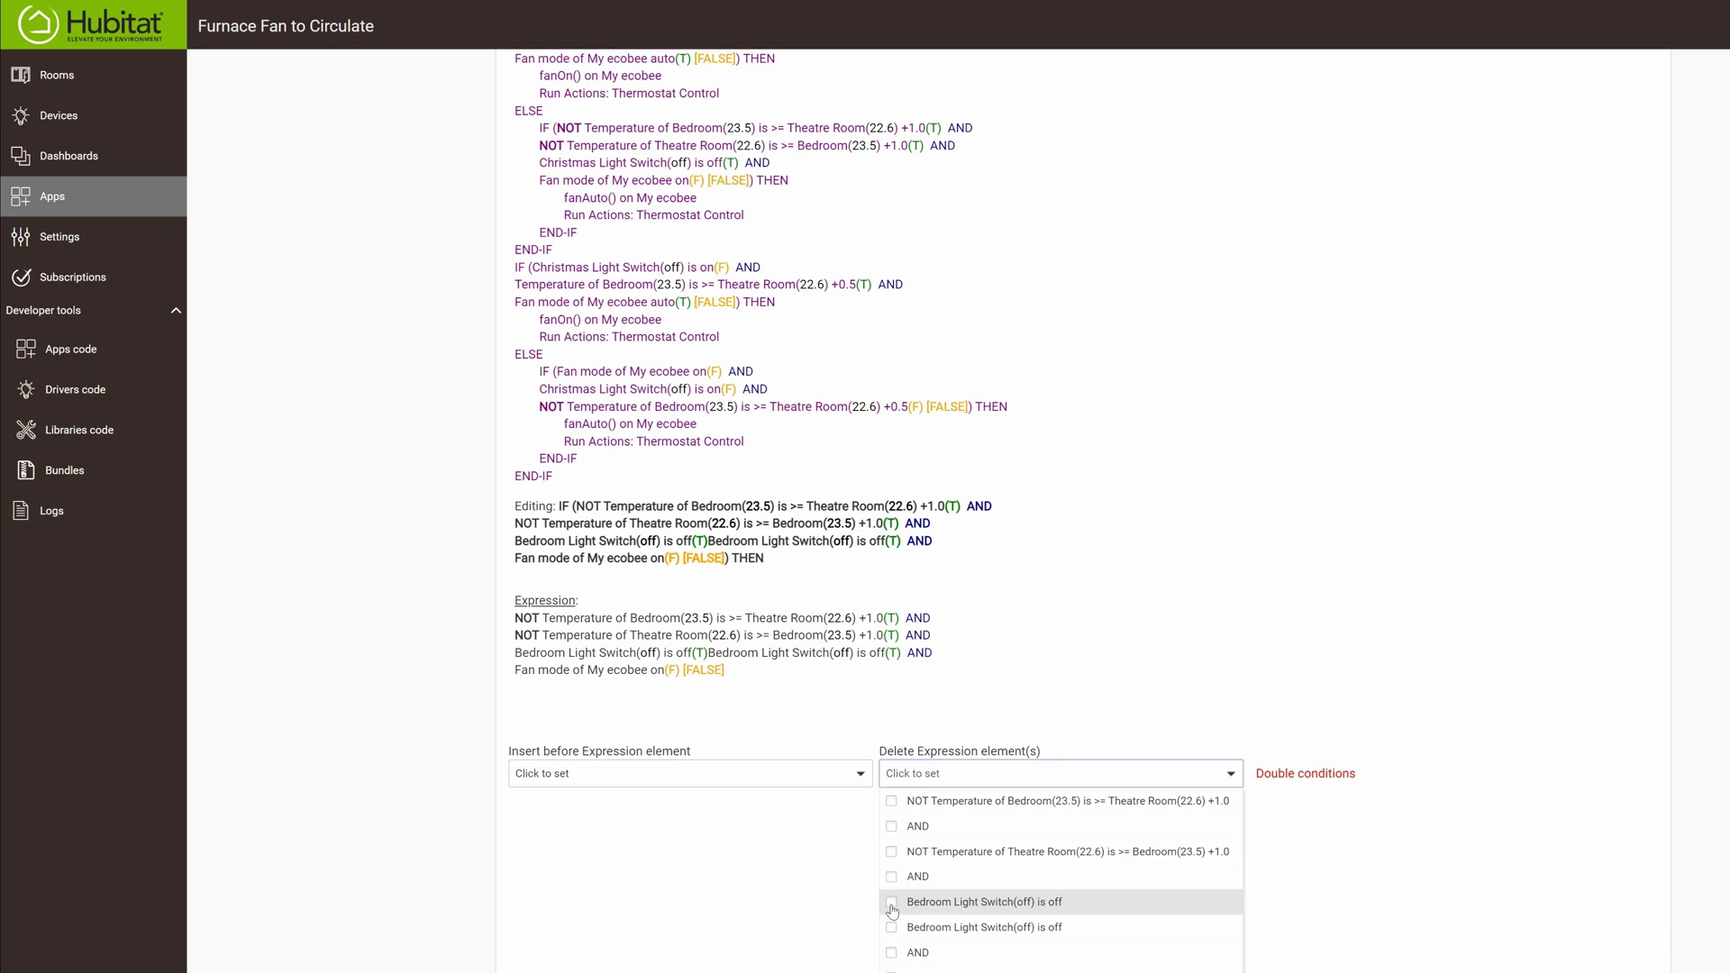
{"action": "left_click", "coordinate": [1056, 912]}
{"action": "left_click", "coordinate": [1333, 927]}
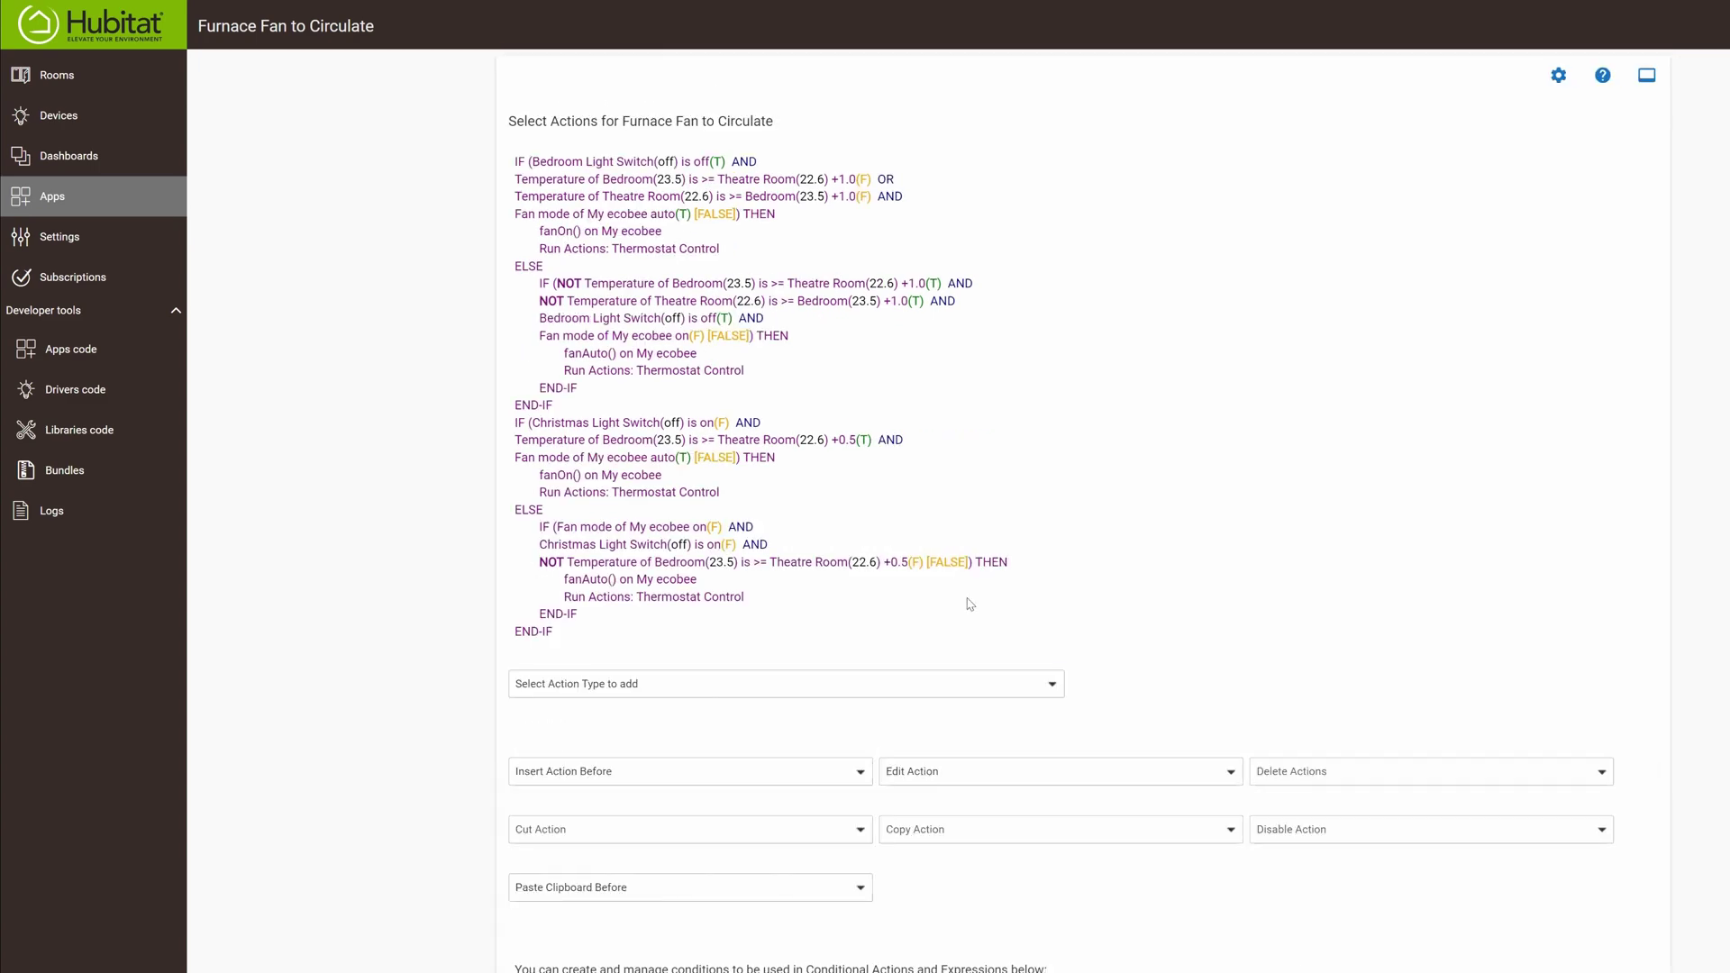
- In the second top-level IF block, swap in a 'Bedroom Light Switch is on' condition
{"action": "scroll", "coordinate": [1203, 665], "scroll_direction": "down", "scroll_amount": 4}
{"action": "left_click", "coordinate": [1030, 703]}
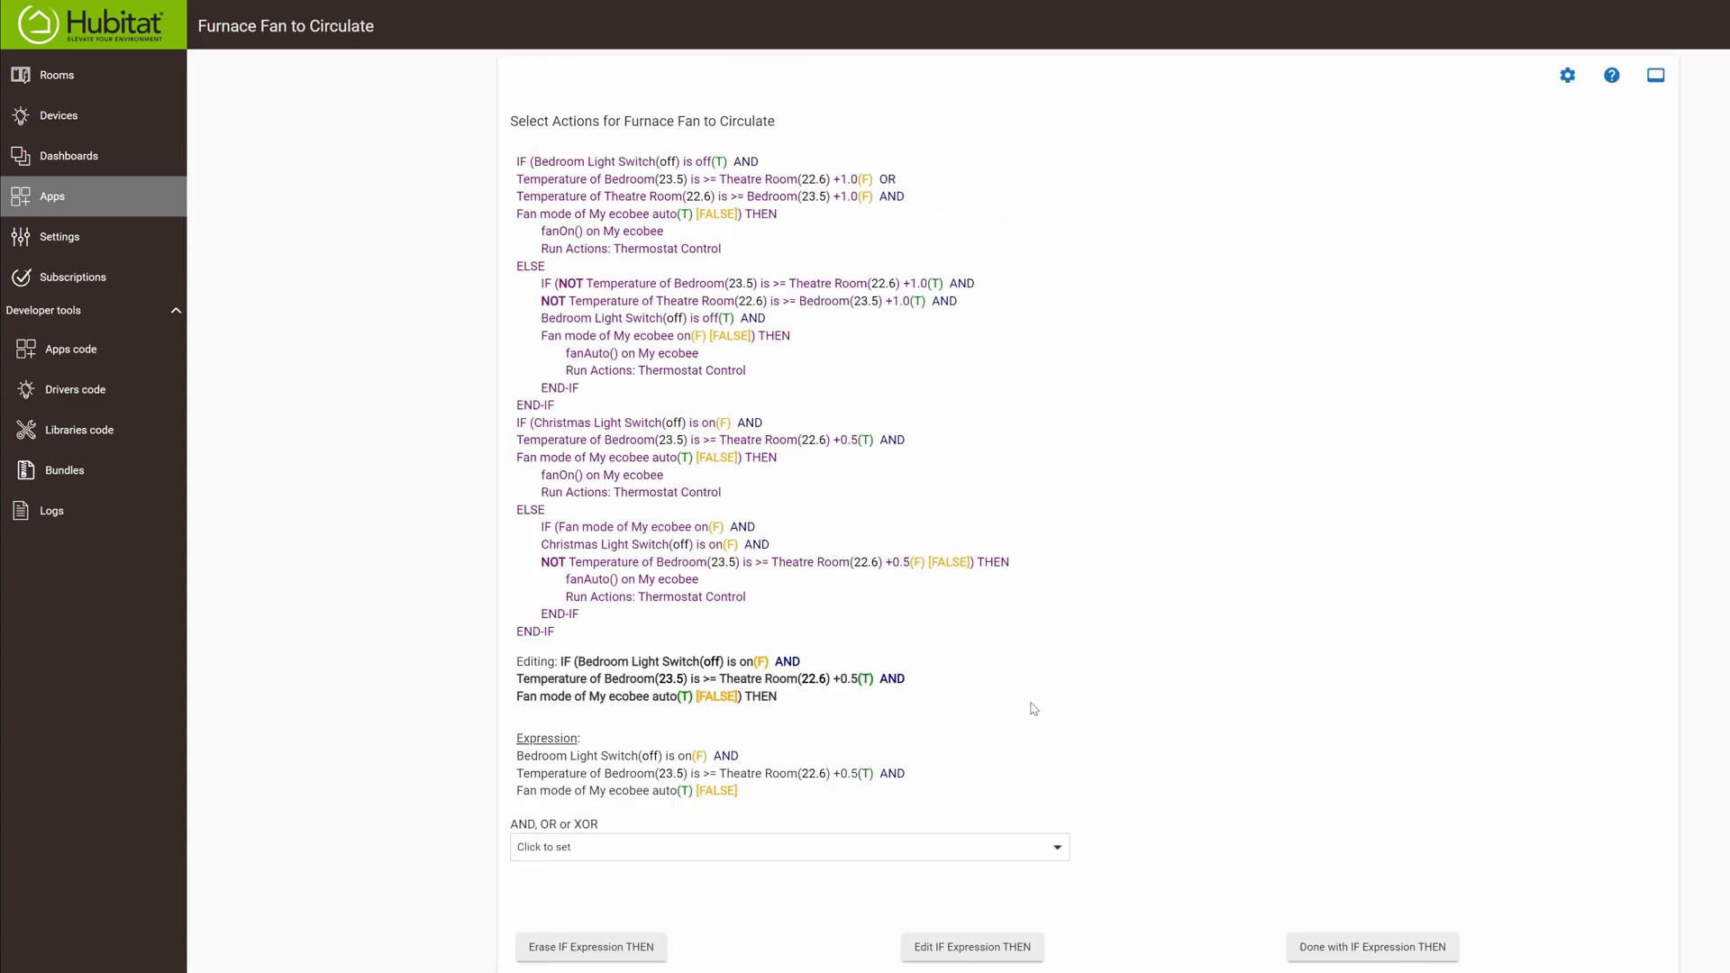
{"action": "left_click", "coordinate": [1009, 951]}
{"action": "left_click", "coordinate": [757, 899]}
{"action": "left_click", "coordinate": [685, 946]}
{"action": "left_click", "coordinate": [822, 893]}
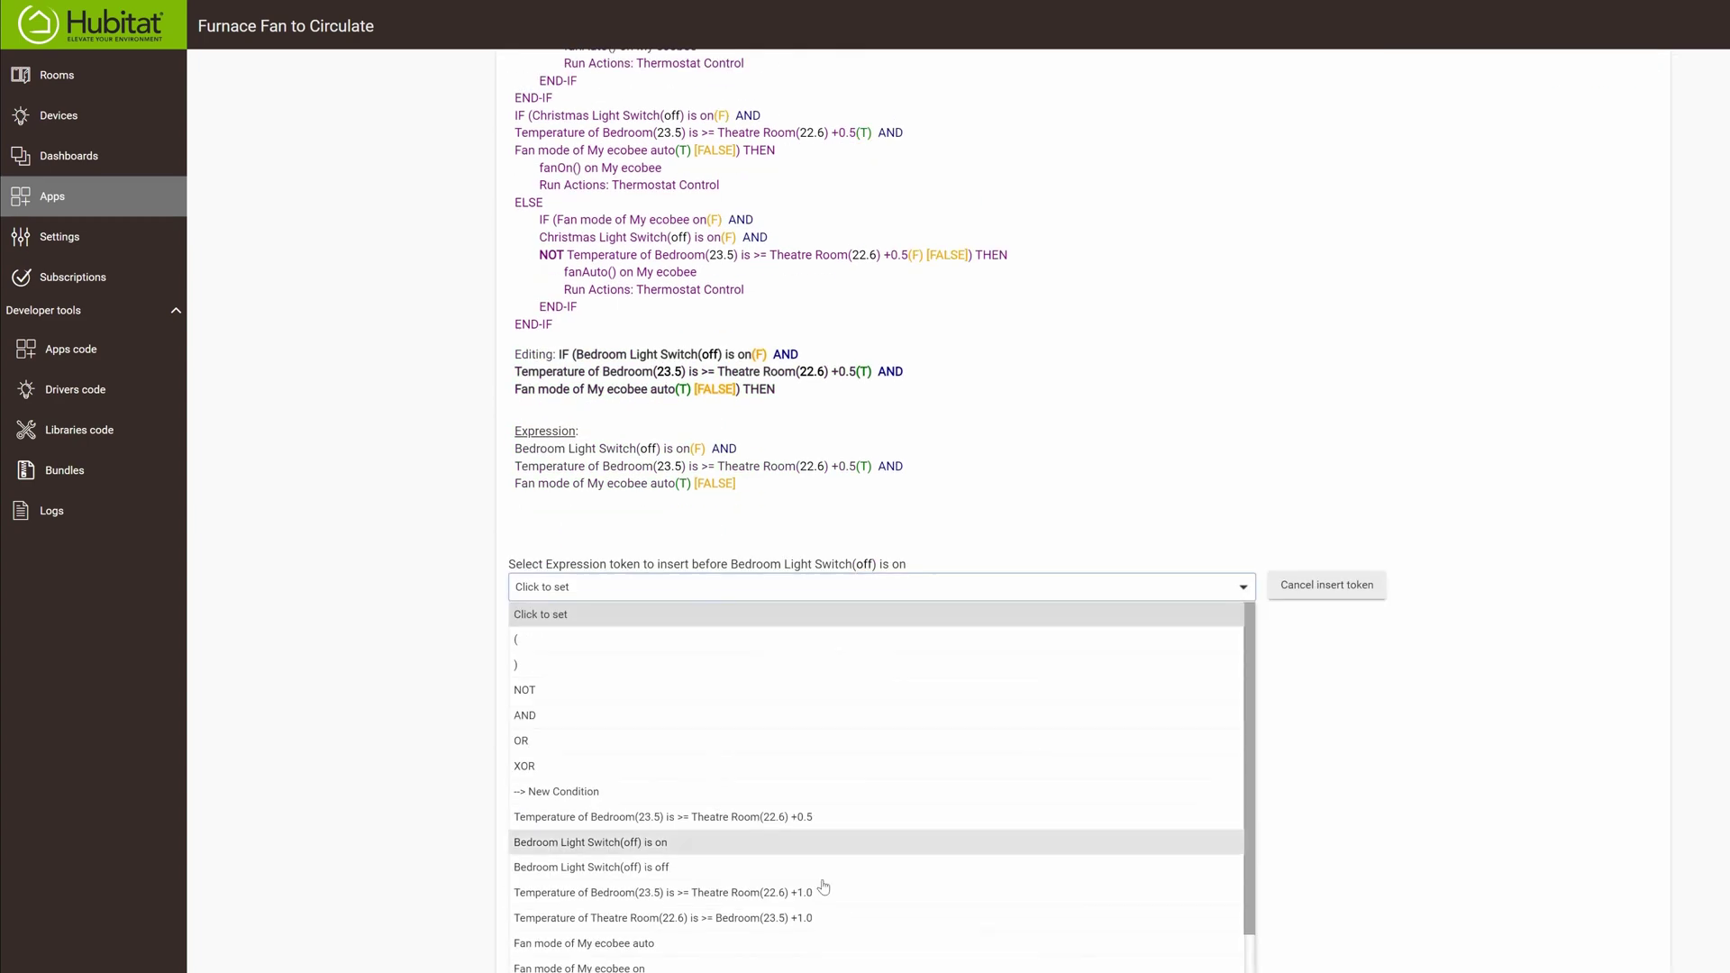
{"action": "left_click", "coordinate": [638, 842]}
{"action": "left_click", "coordinate": [991, 895]}
{"action": "left_click", "coordinate": [997, 938]}
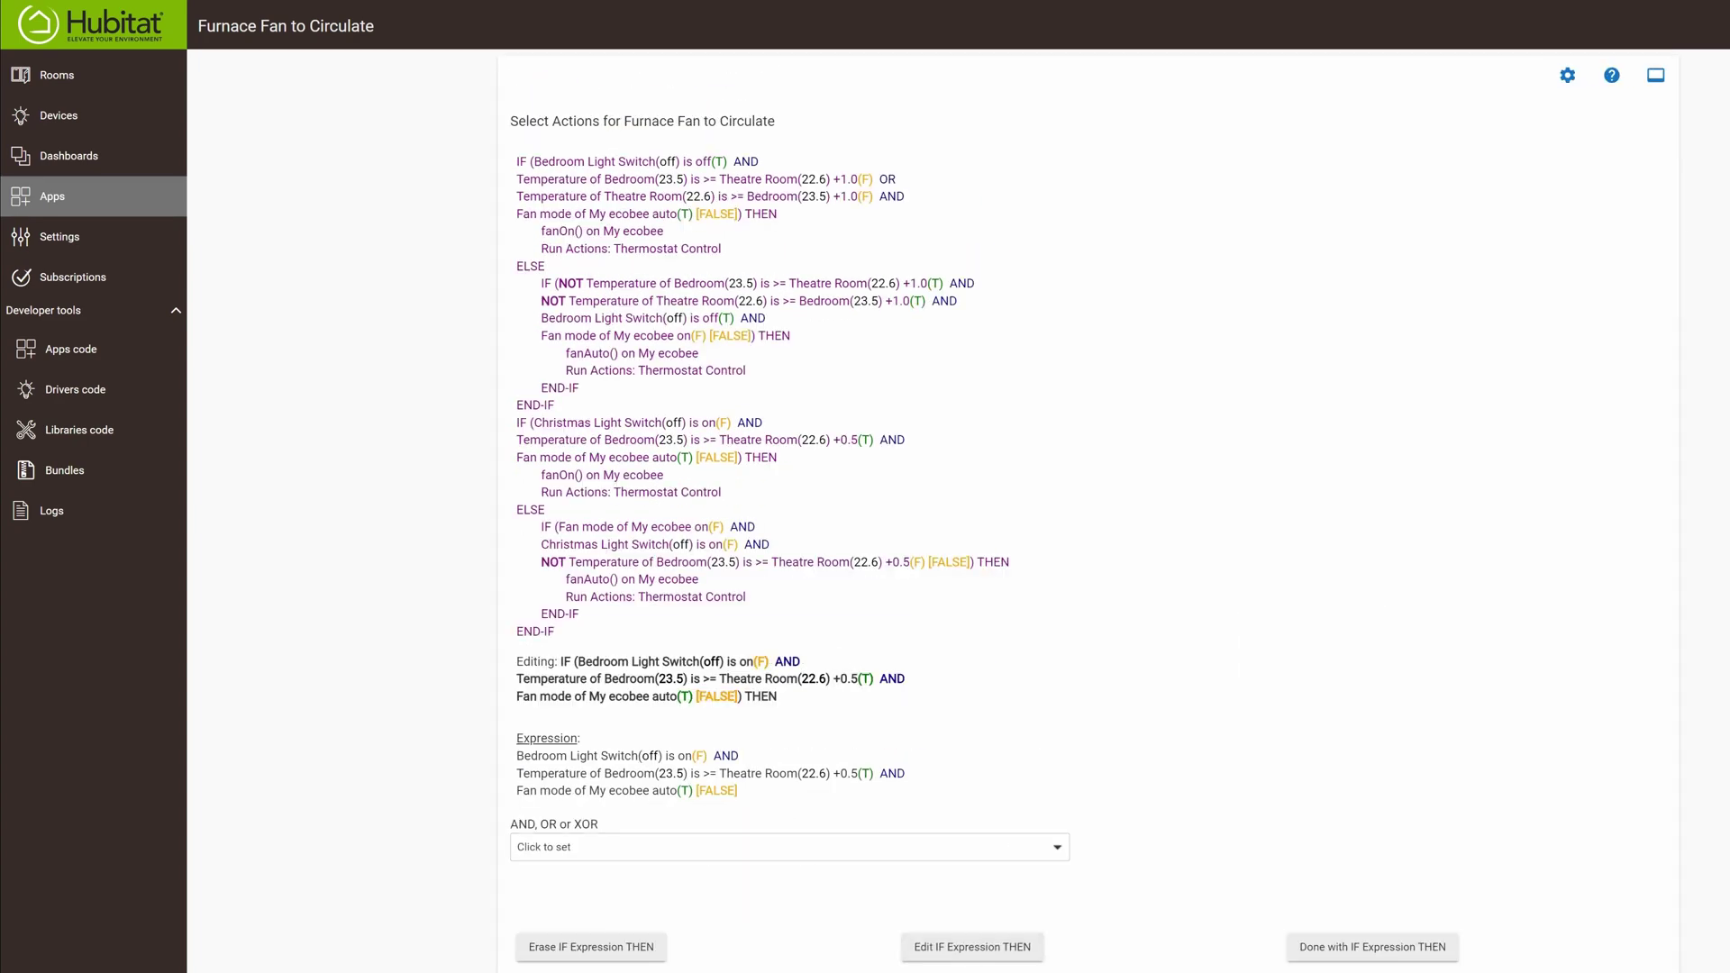
{"action": "left_click", "coordinate": [1325, 946]}
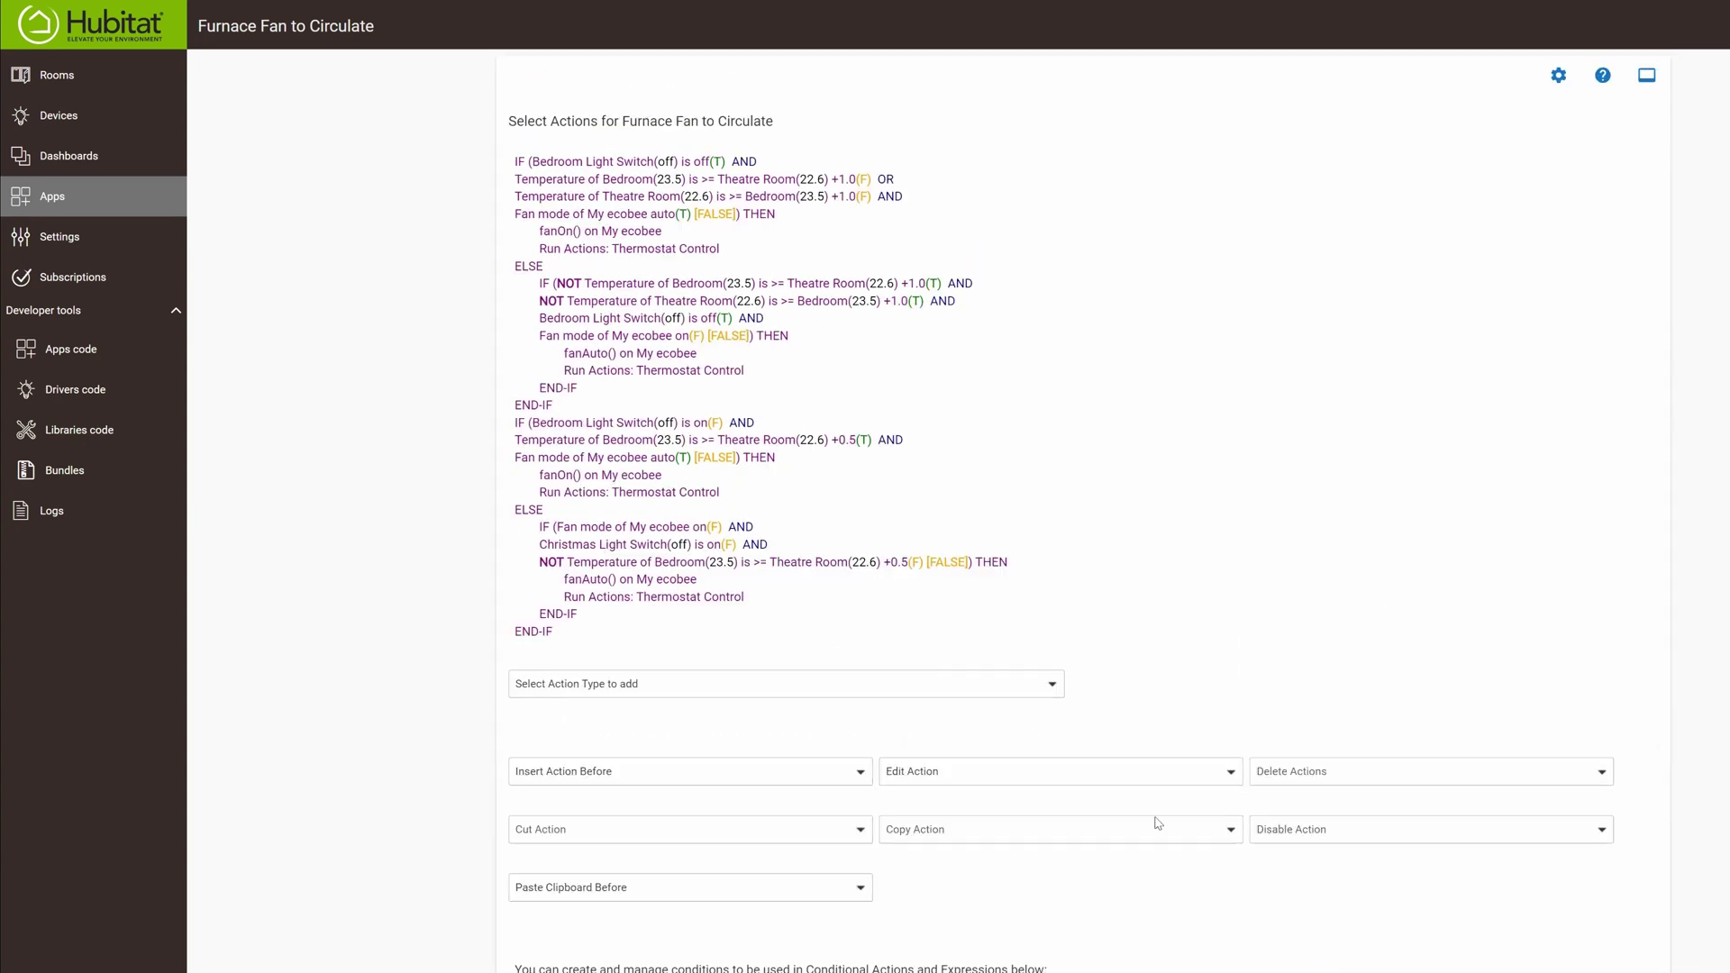
- In the IF Fan mode of My ecobee block, replace Christmas Light Switch with 'Bedroom Light Switch is on'
{"action": "left_click", "coordinate": [1027, 780]}
{"action": "left_click", "coordinate": [1018, 518]}
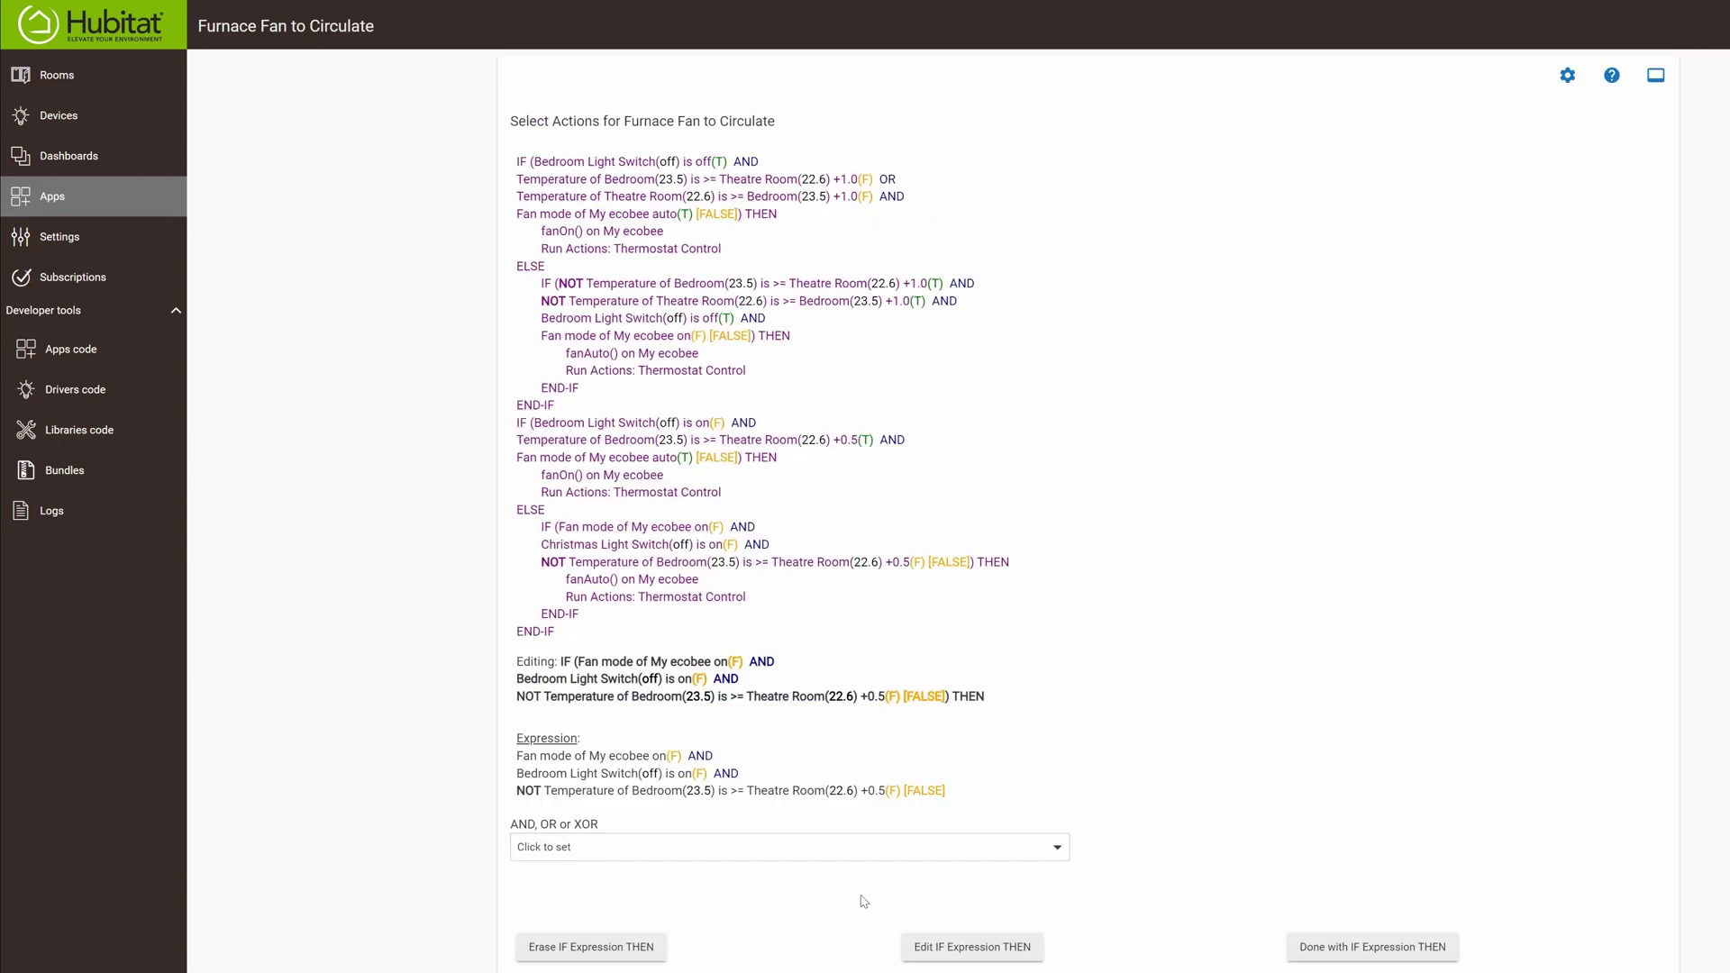
{"action": "left_click", "coordinate": [955, 946]}
{"action": "left_click", "coordinate": [811, 892]}
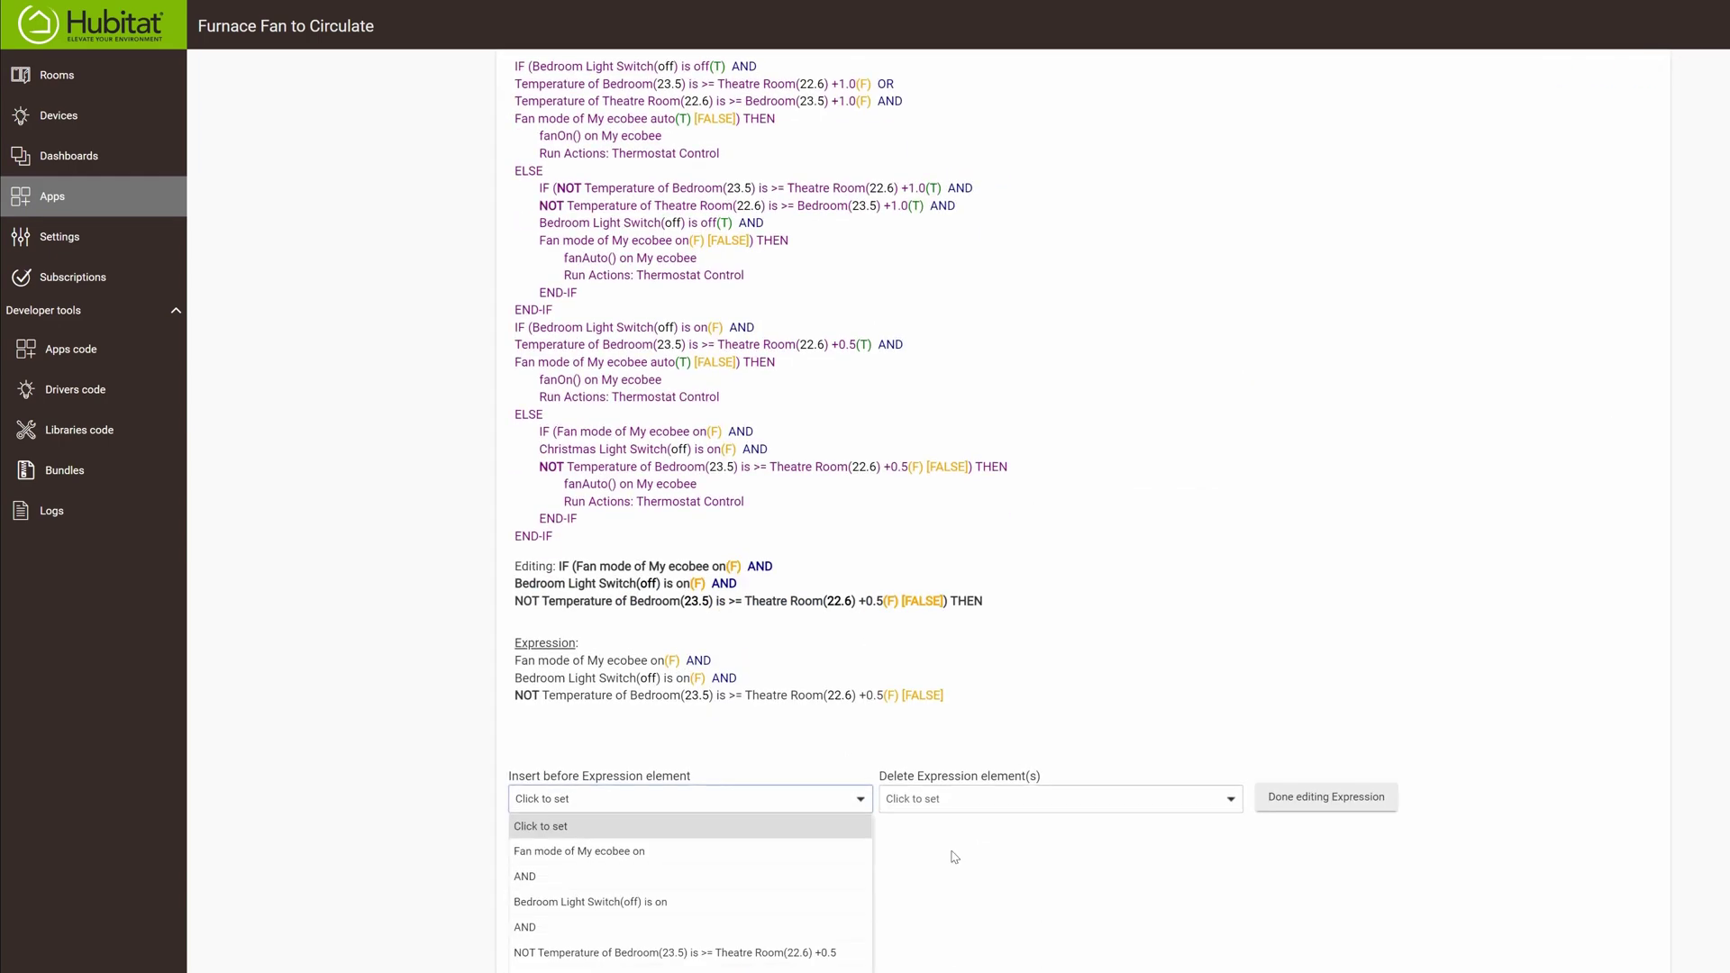
{"action": "left_click", "coordinate": [766, 895]}
{"action": "left_click", "coordinate": [766, 892]}
{"action": "left_click", "coordinate": [631, 841]}
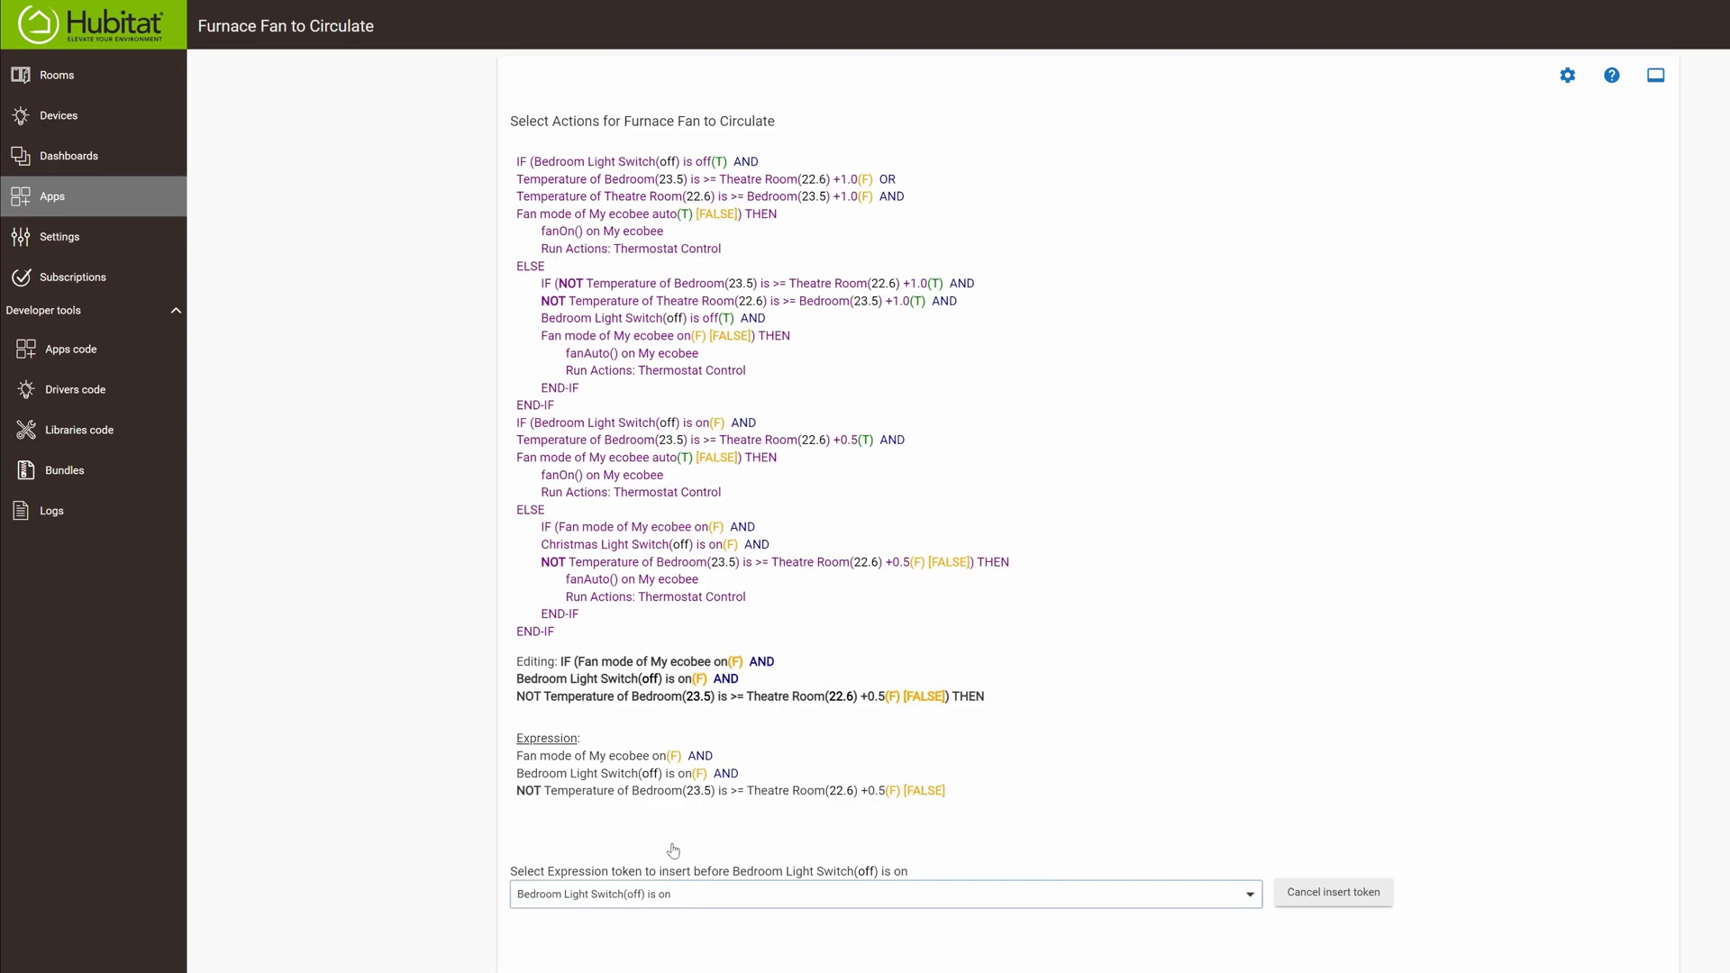
{"action": "left_click", "coordinate": [1063, 901]}
{"action": "left_click", "coordinate": [982, 968]}
{"action": "left_click", "coordinate": [1100, 834]}
{"action": "left_click", "coordinate": [1332, 892]}
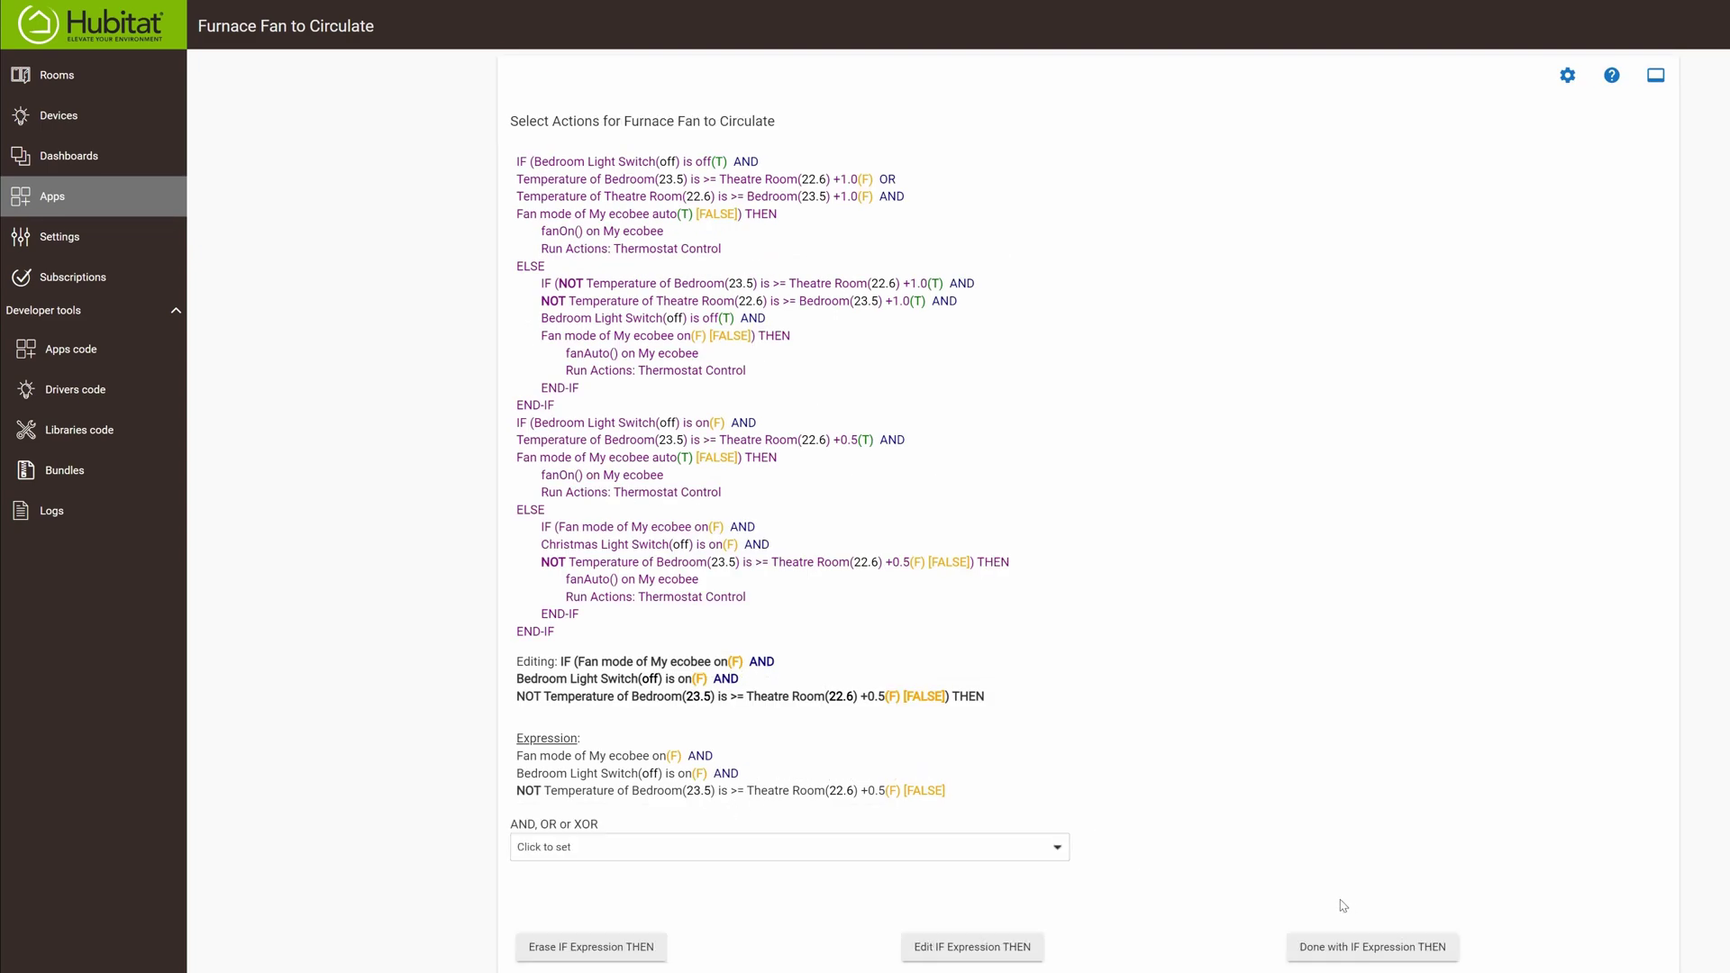
{"action": "left_click", "coordinate": [1333, 946]}
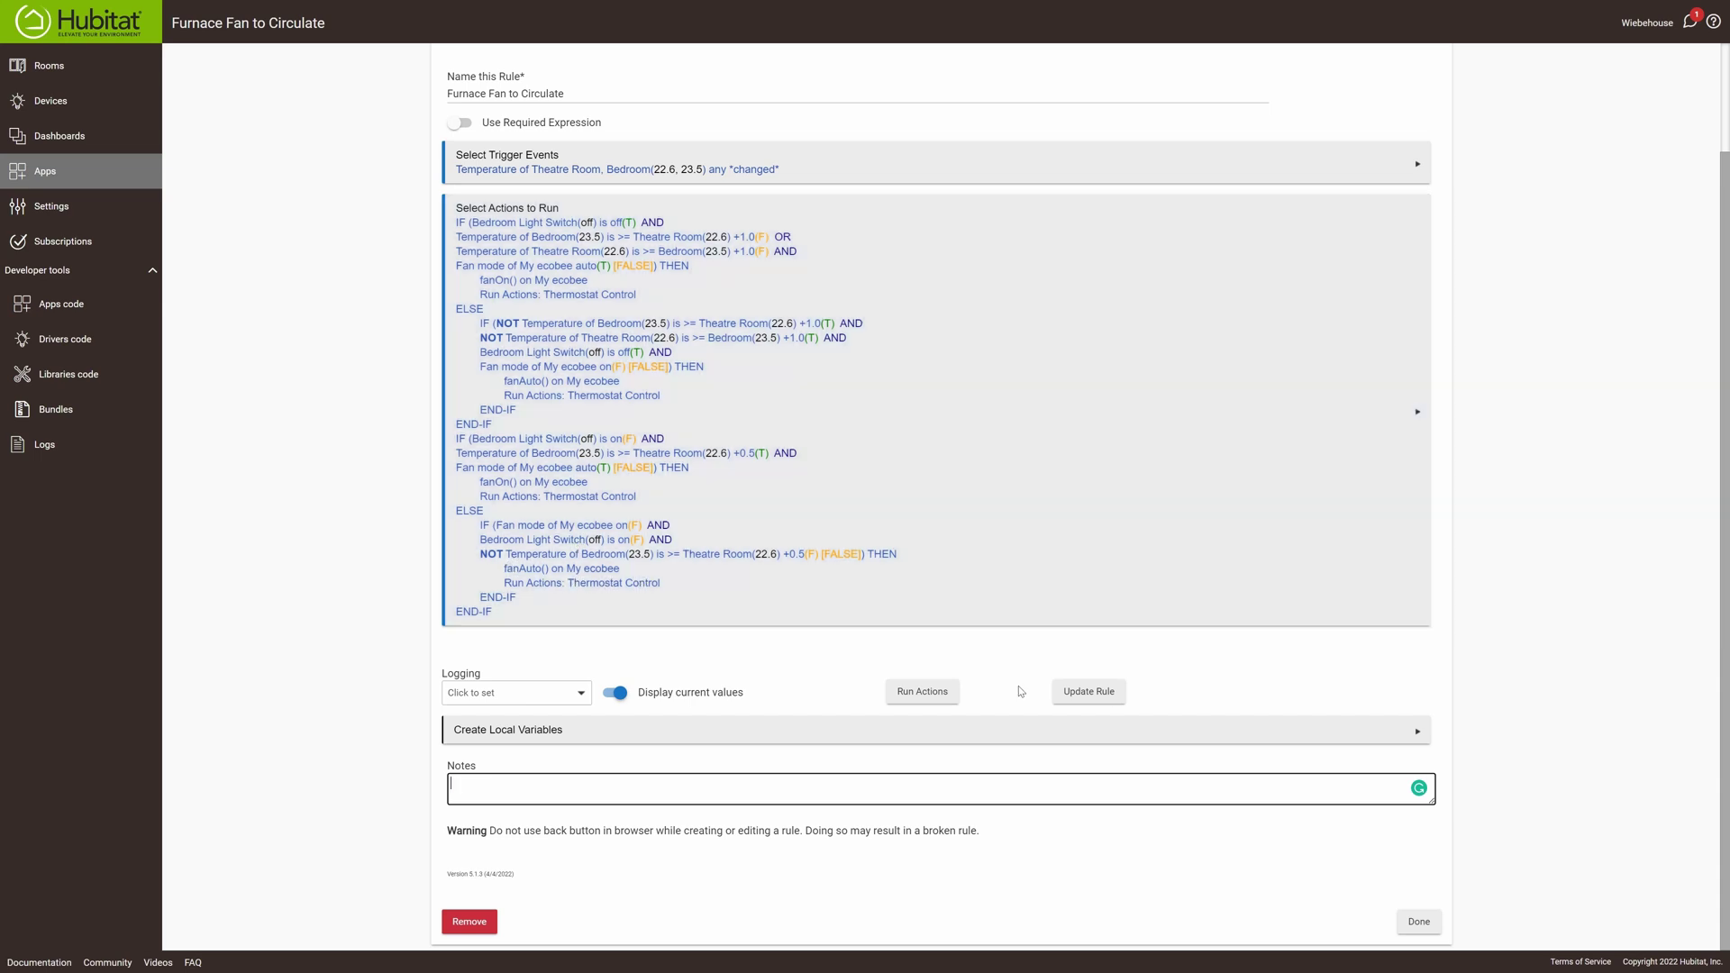
- Apply the Furnace Fan to Circulate rule changes with Update Rule
{"action": "left_click", "coordinate": [1099, 694]}
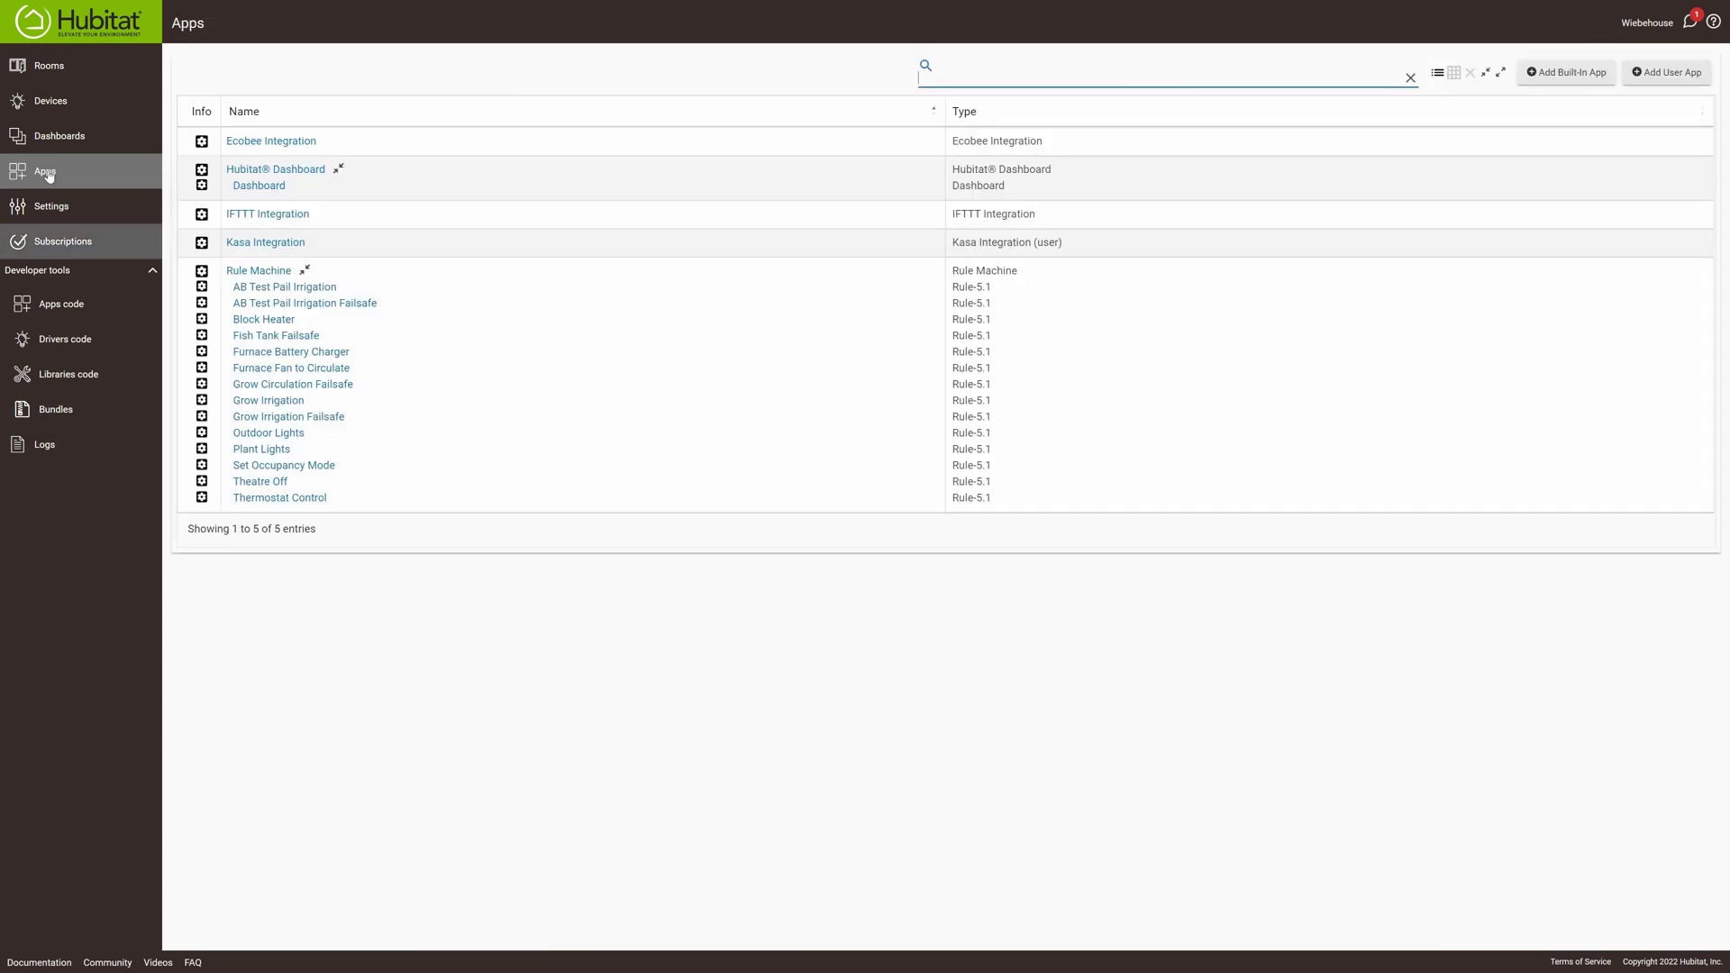
- Open the Christmas Light Switch device page and scroll to In Use By, which lists only Dashboard
{"action": "left_click", "coordinate": [40, 112]}
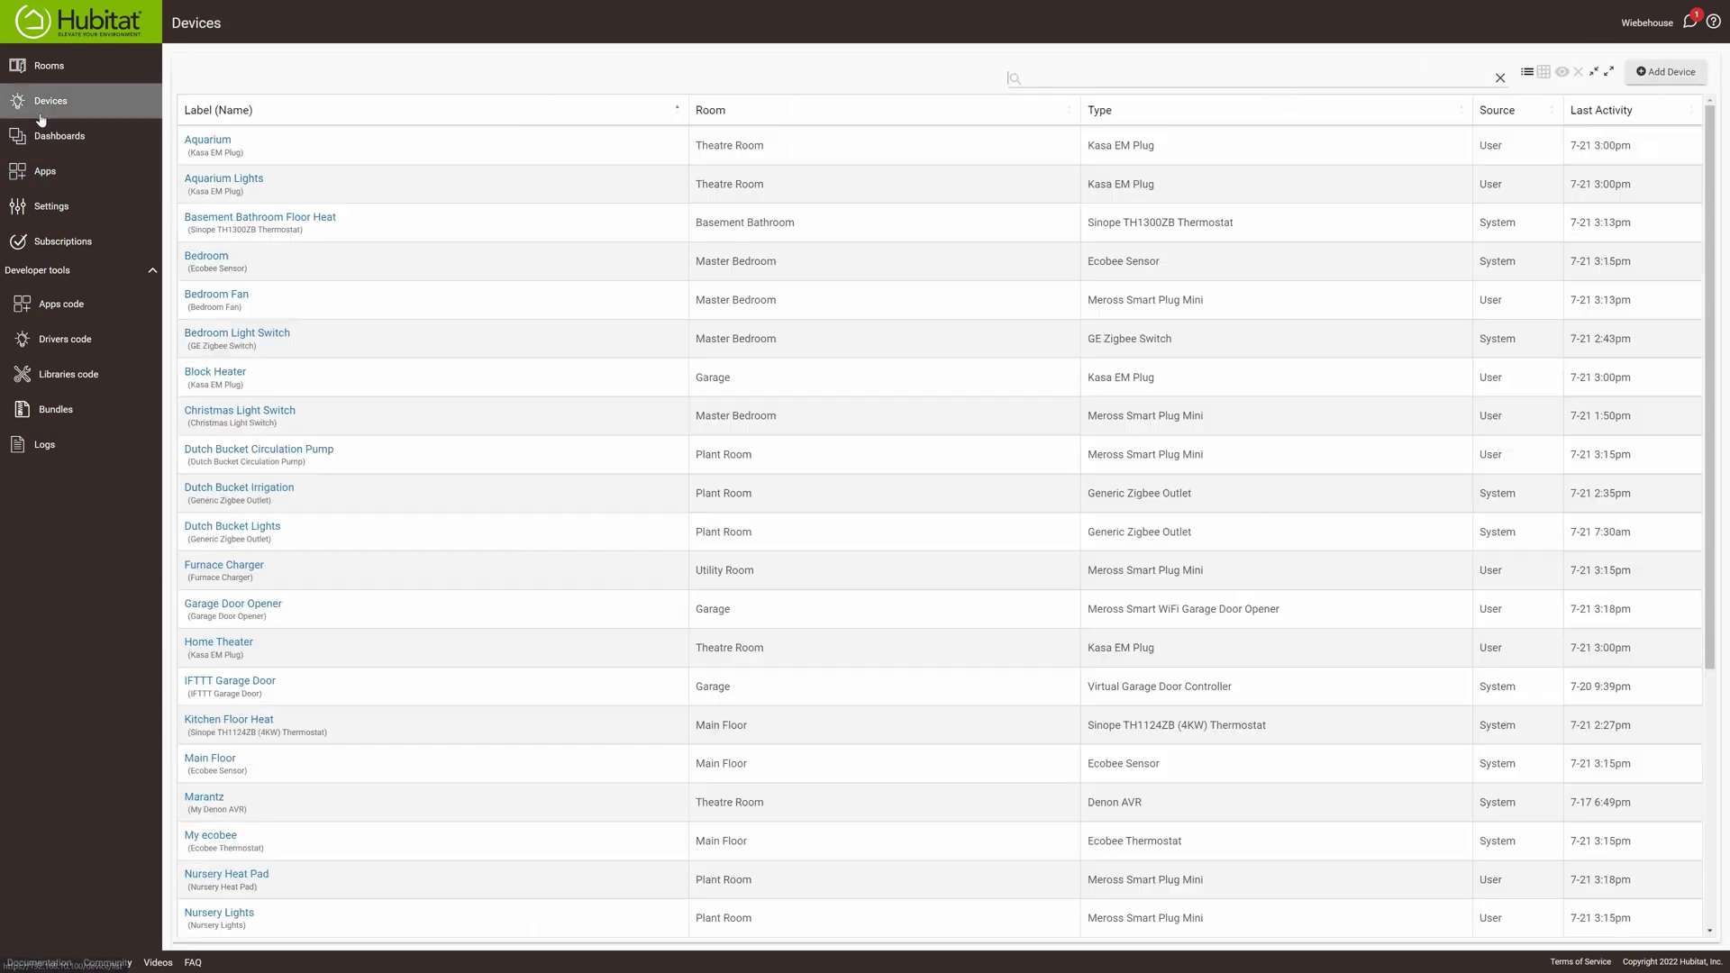
{"action": "left_click", "coordinate": [250, 413]}
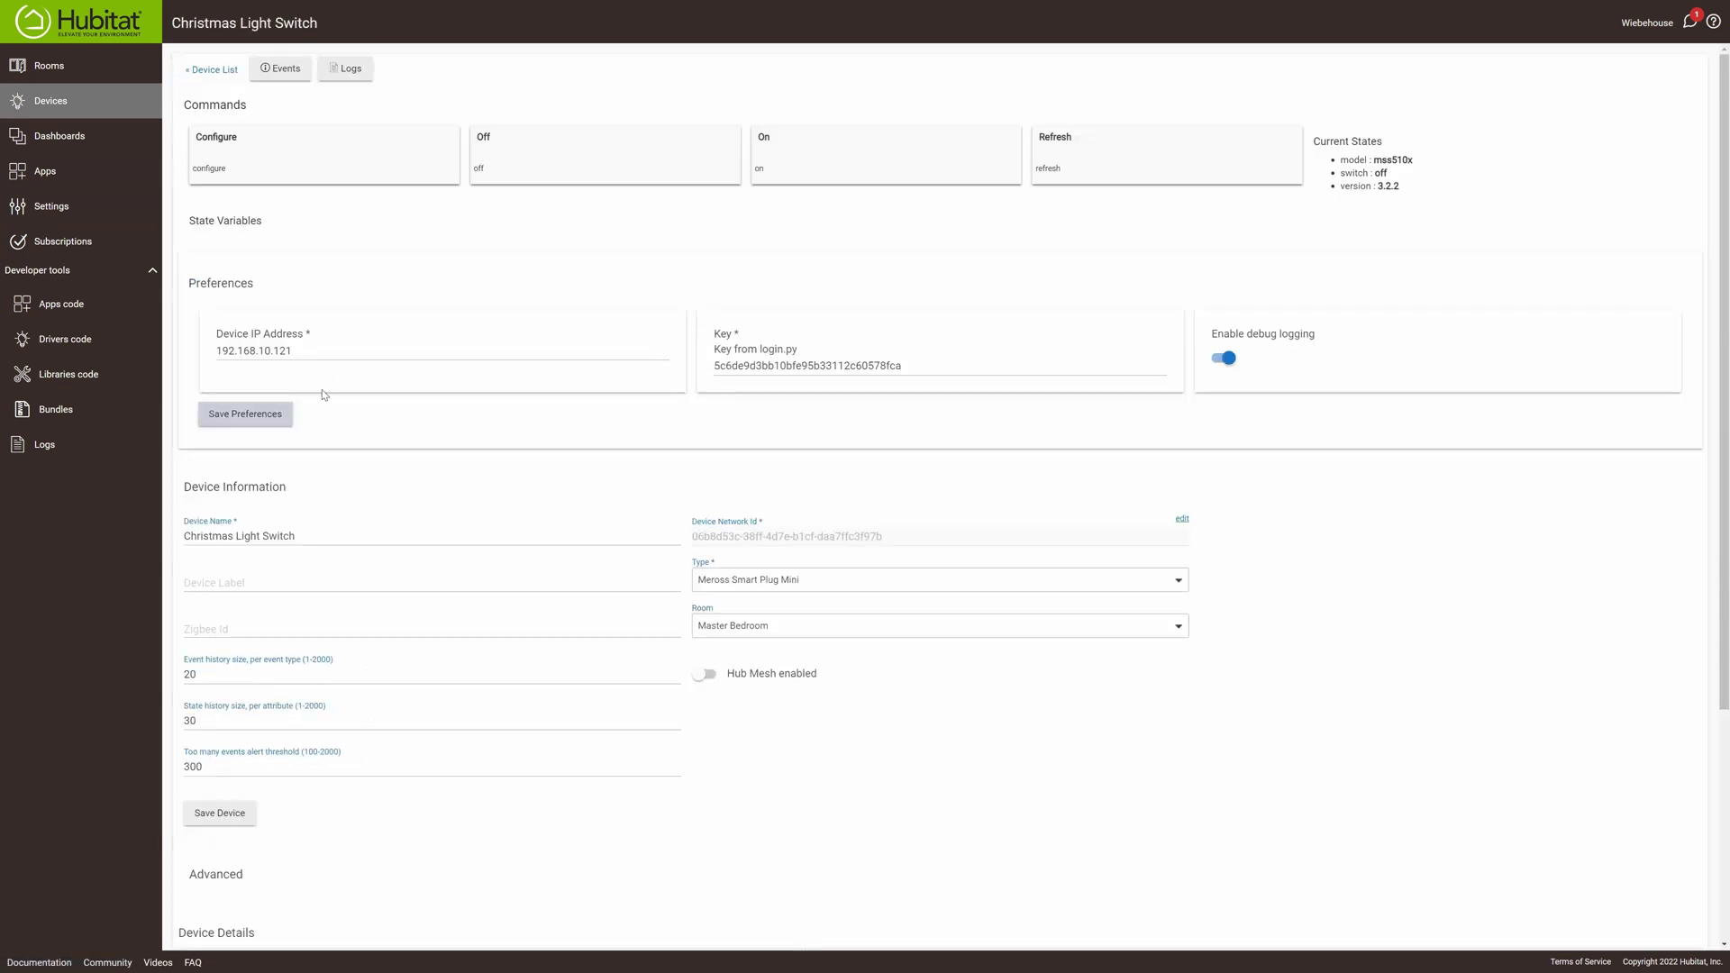
{"action": "scroll", "coordinate": [458, 386], "scroll_direction": "down", "scroll_amount": 3}
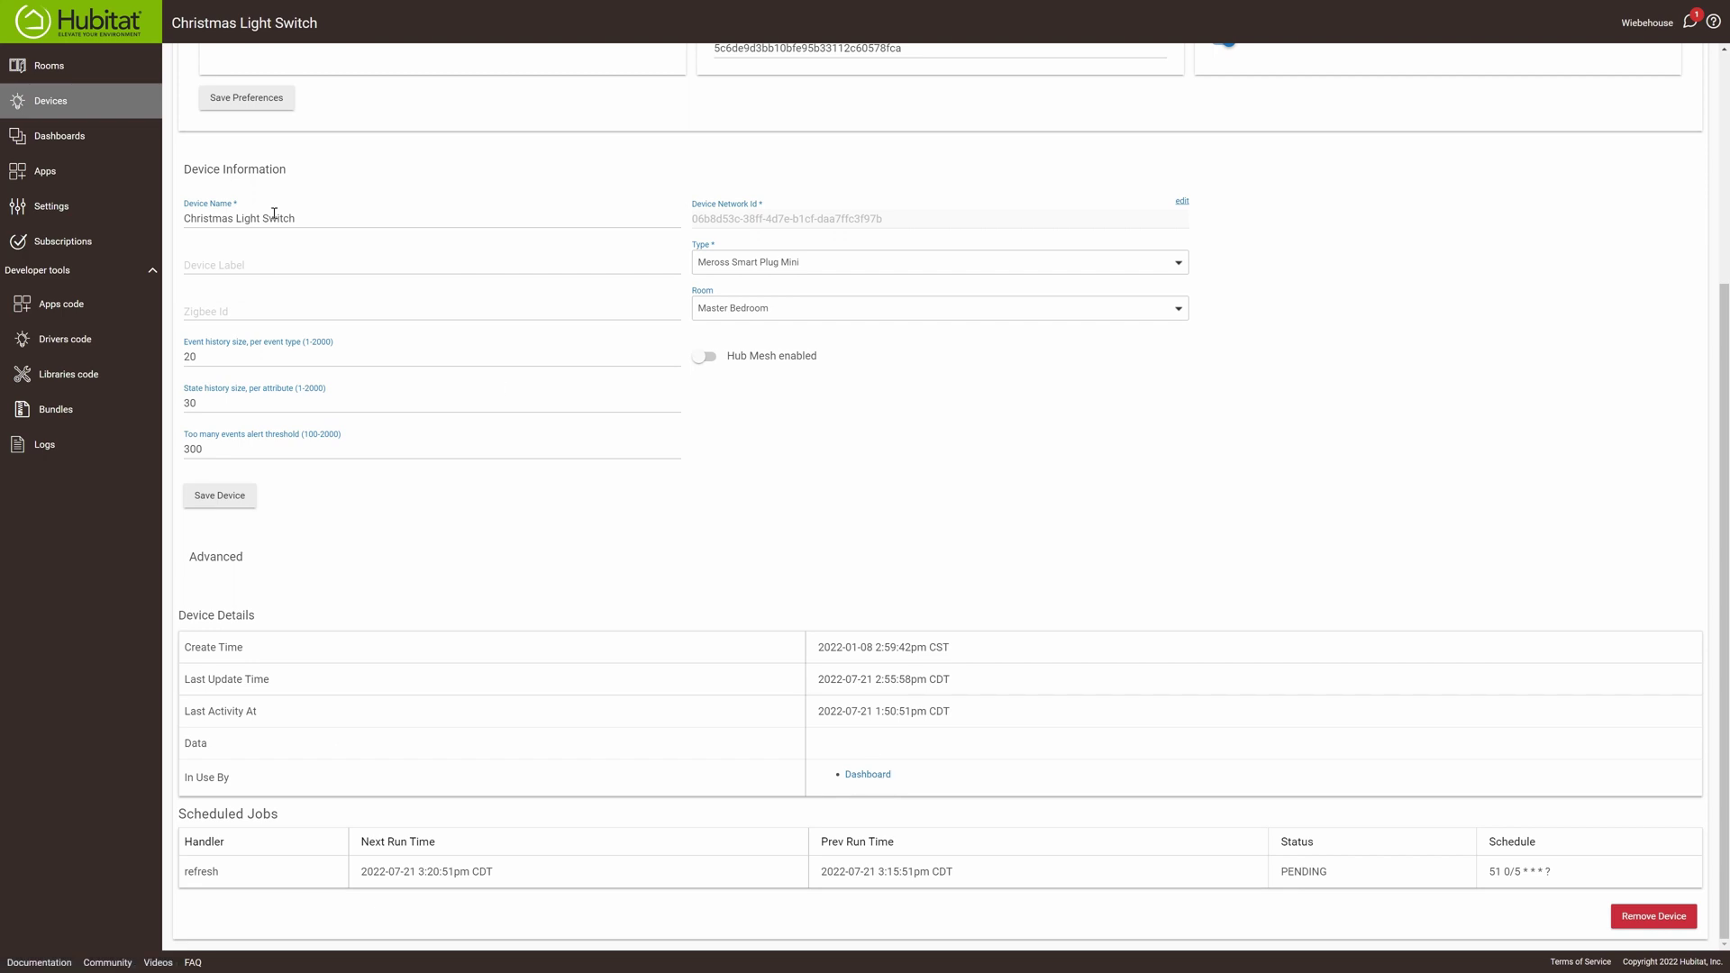
- Open the Dashboard layout and inspect the Christmas Light Switch tile's settings without changes
{"action": "left_click", "coordinate": [86, 136]}
{"action": "left_click", "coordinate": [279, 108]}
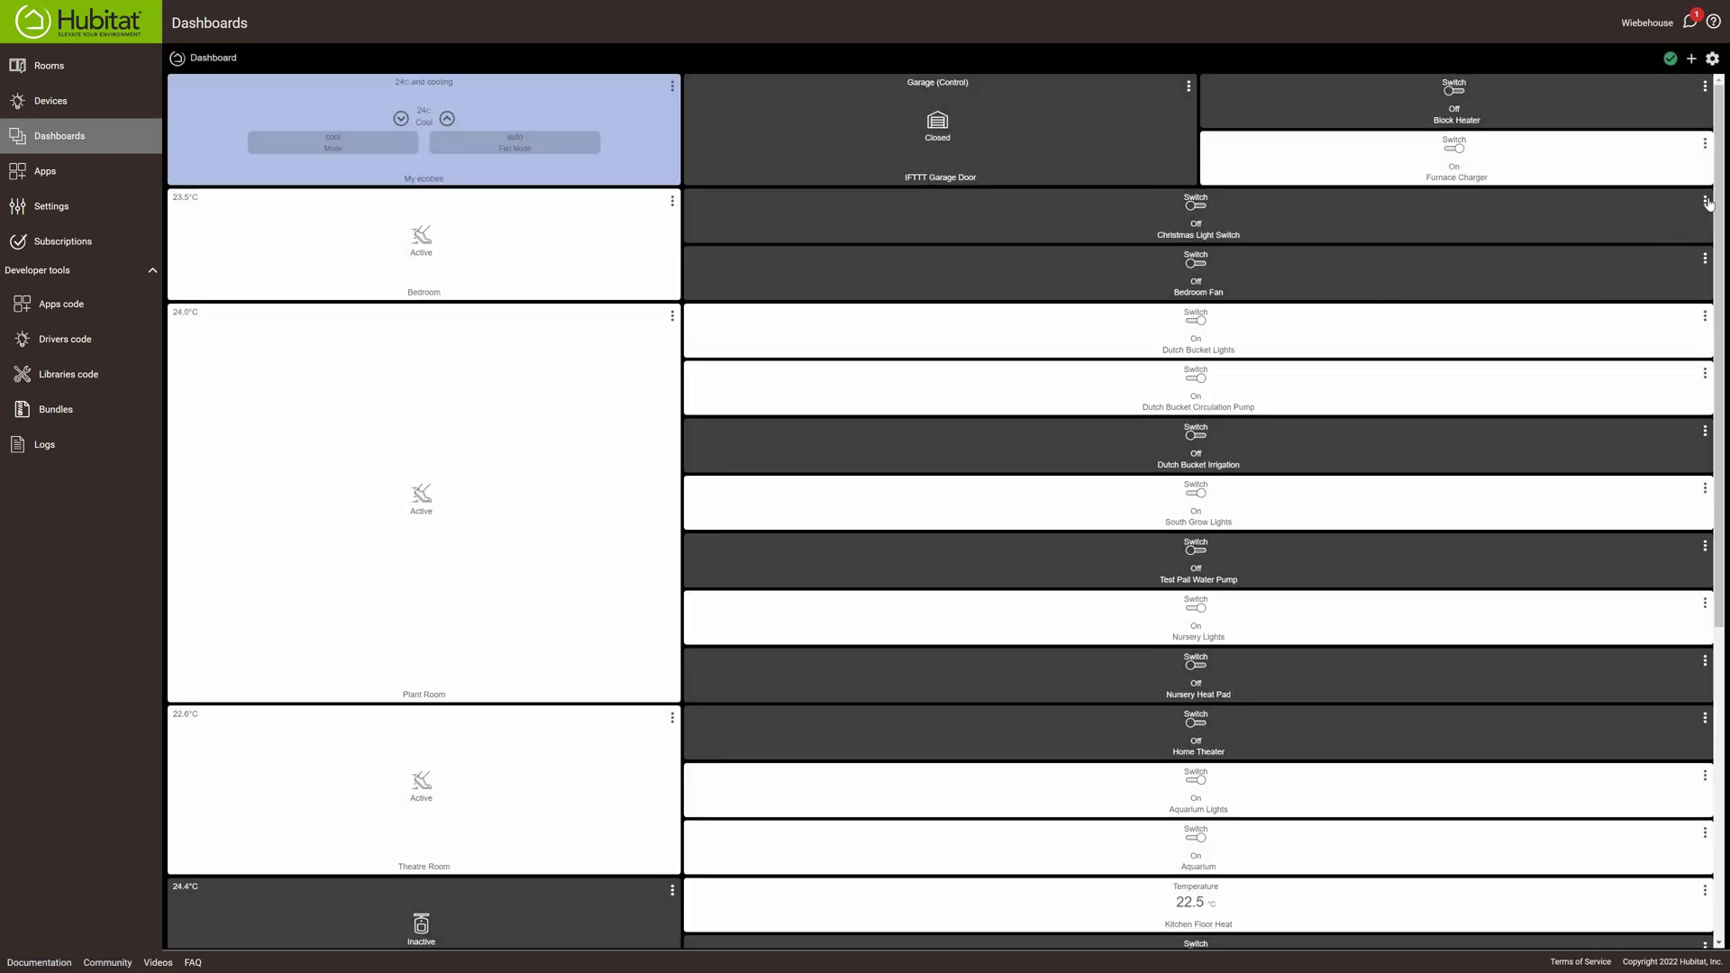
{"action": "left_click", "coordinate": [1706, 201]}
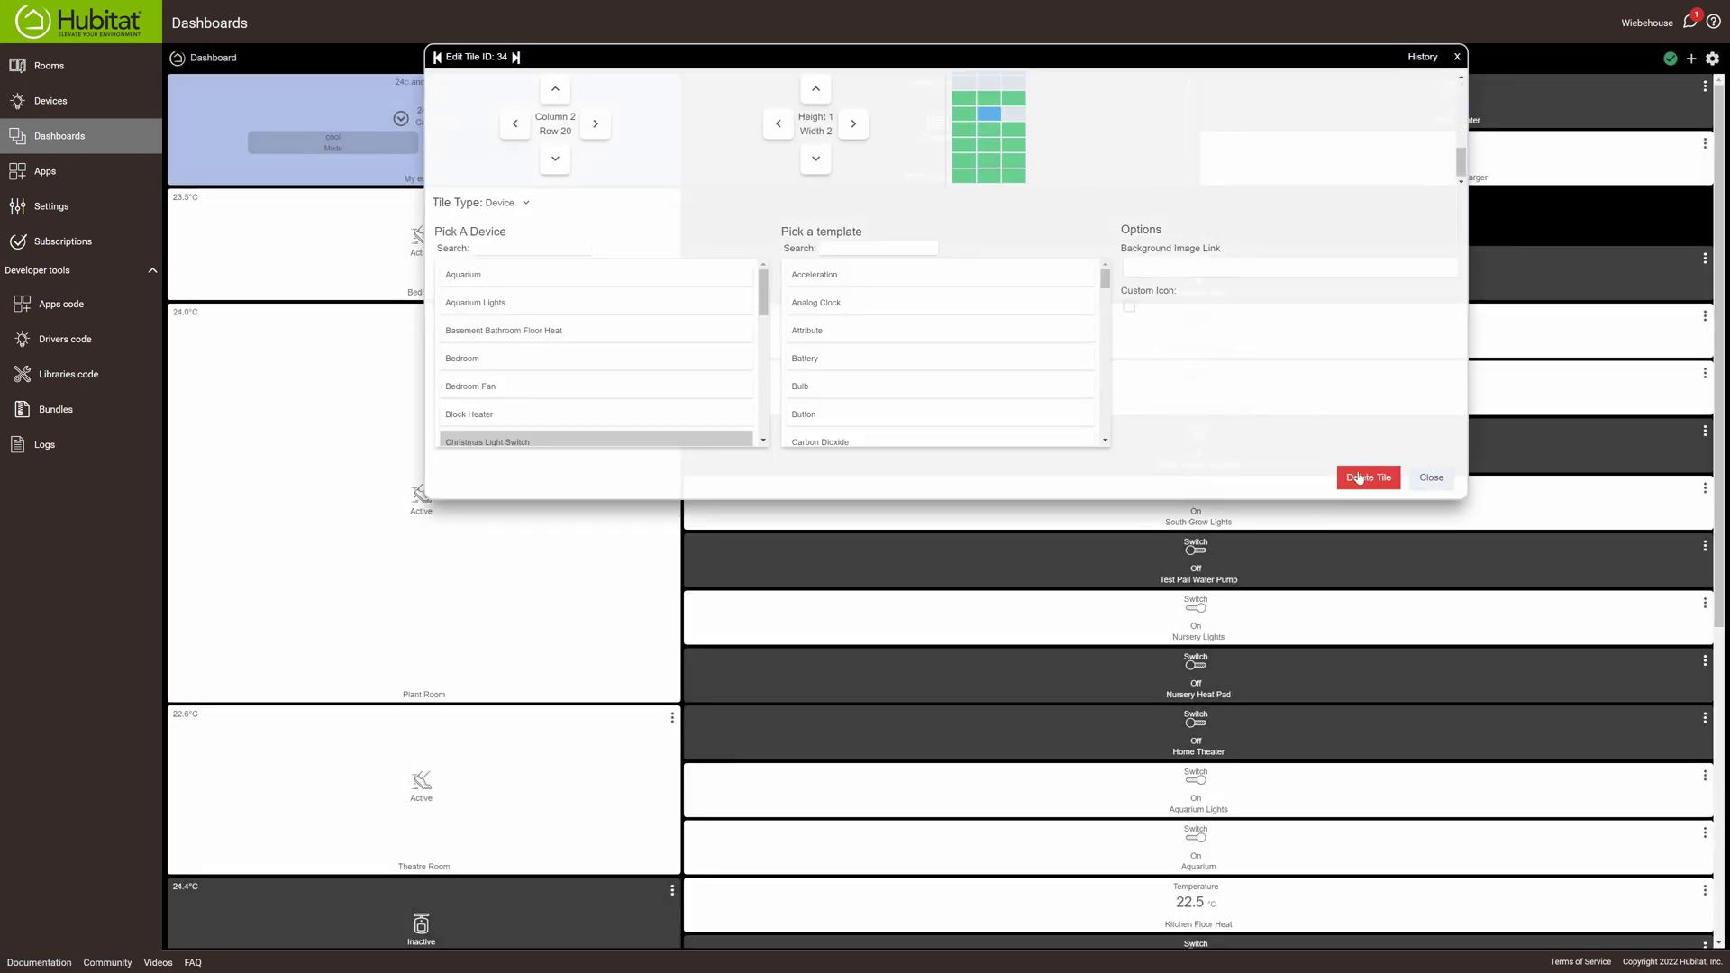
{"action": "left_click", "coordinate": [1429, 479]}
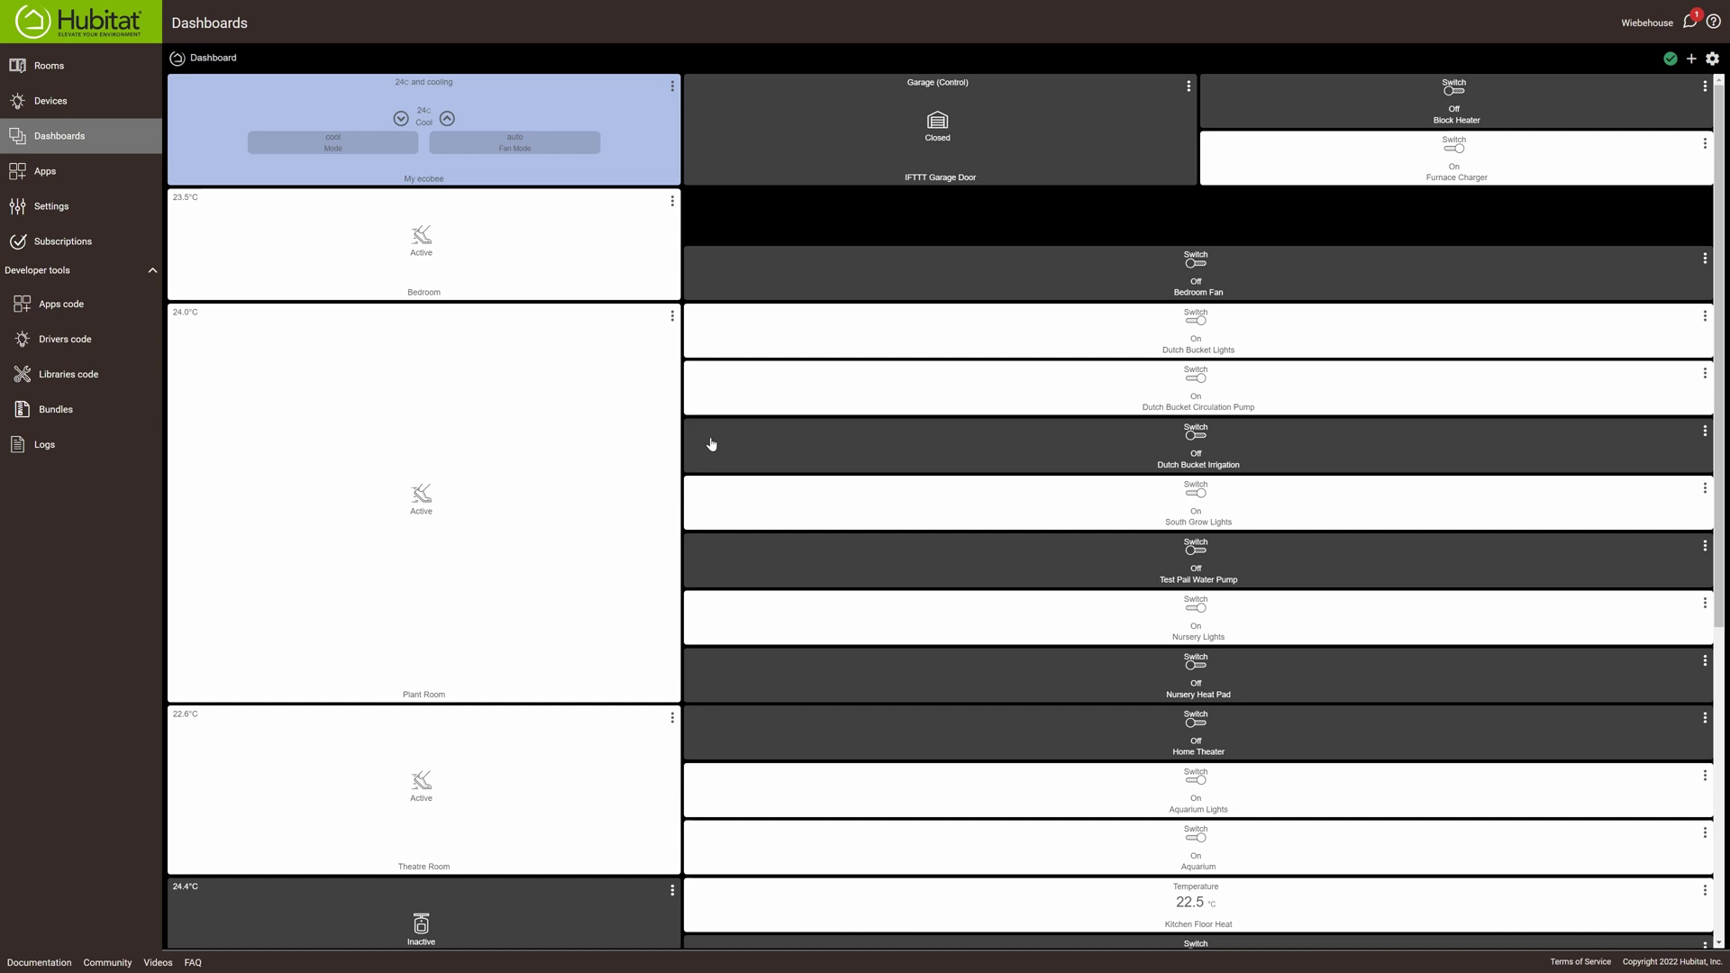
- Start a new two-wide tile, browse the offered devices, then cancel without adding it
{"action": "left_click", "coordinate": [1693, 59]}
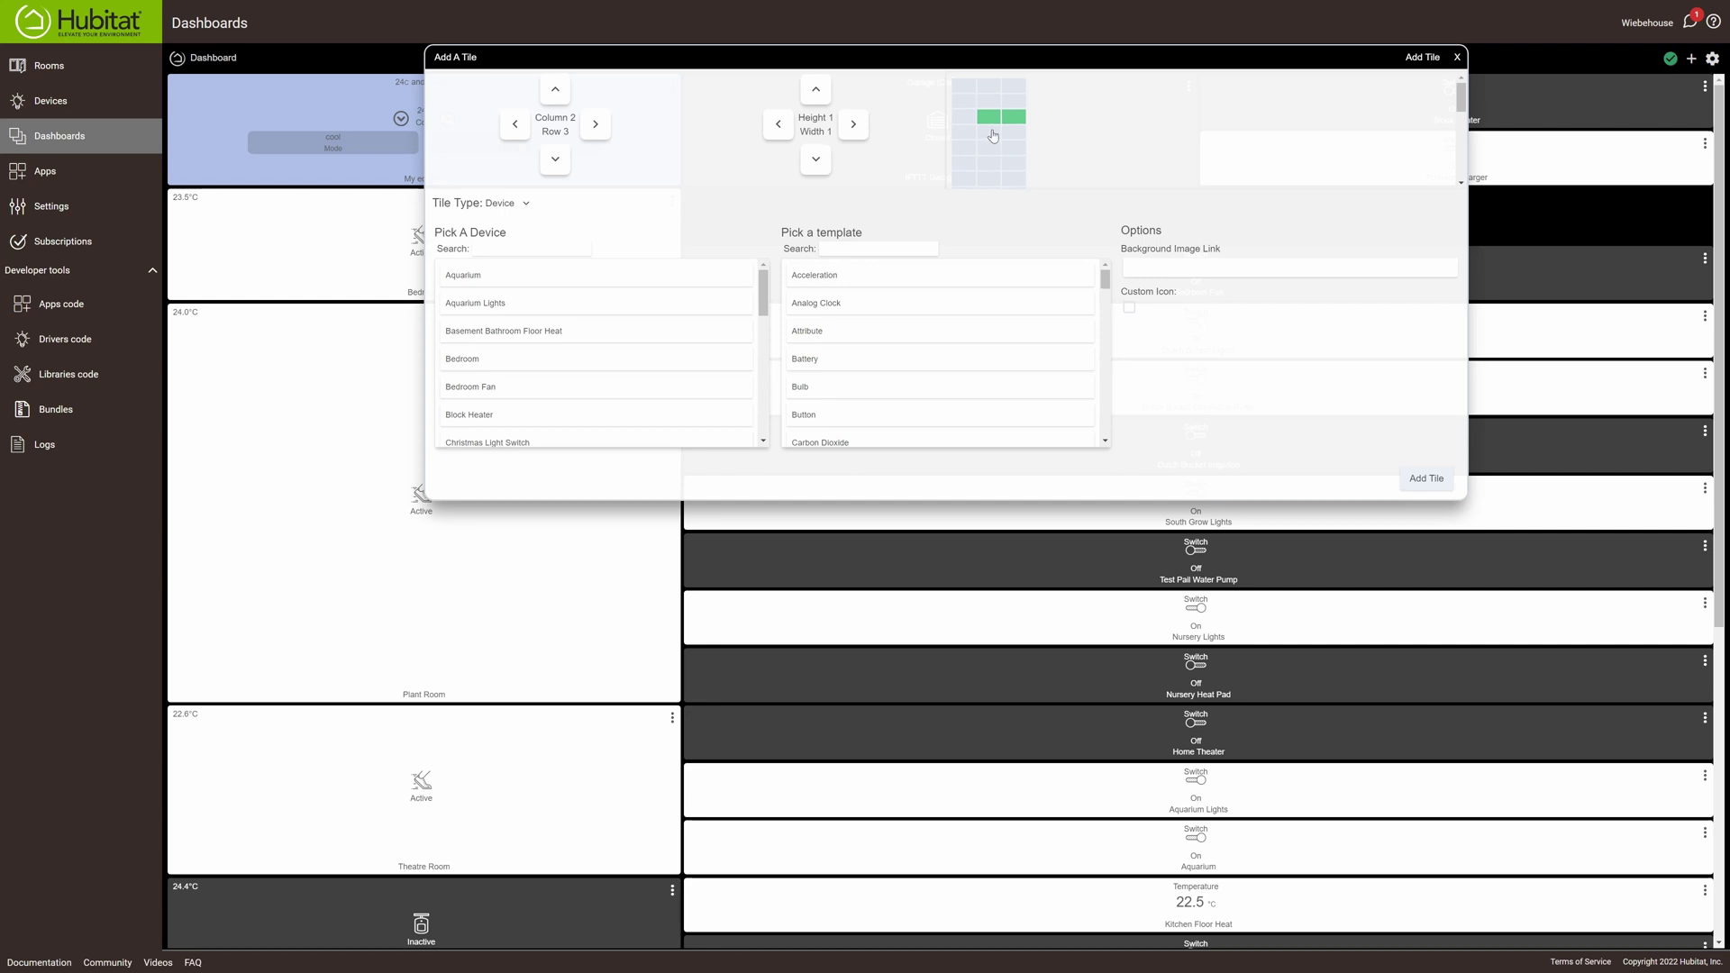
{"action": "left_click", "coordinate": [863, 129]}
{"action": "scroll", "coordinate": [571, 353], "scroll_direction": "down", "scroll_amount": 2}
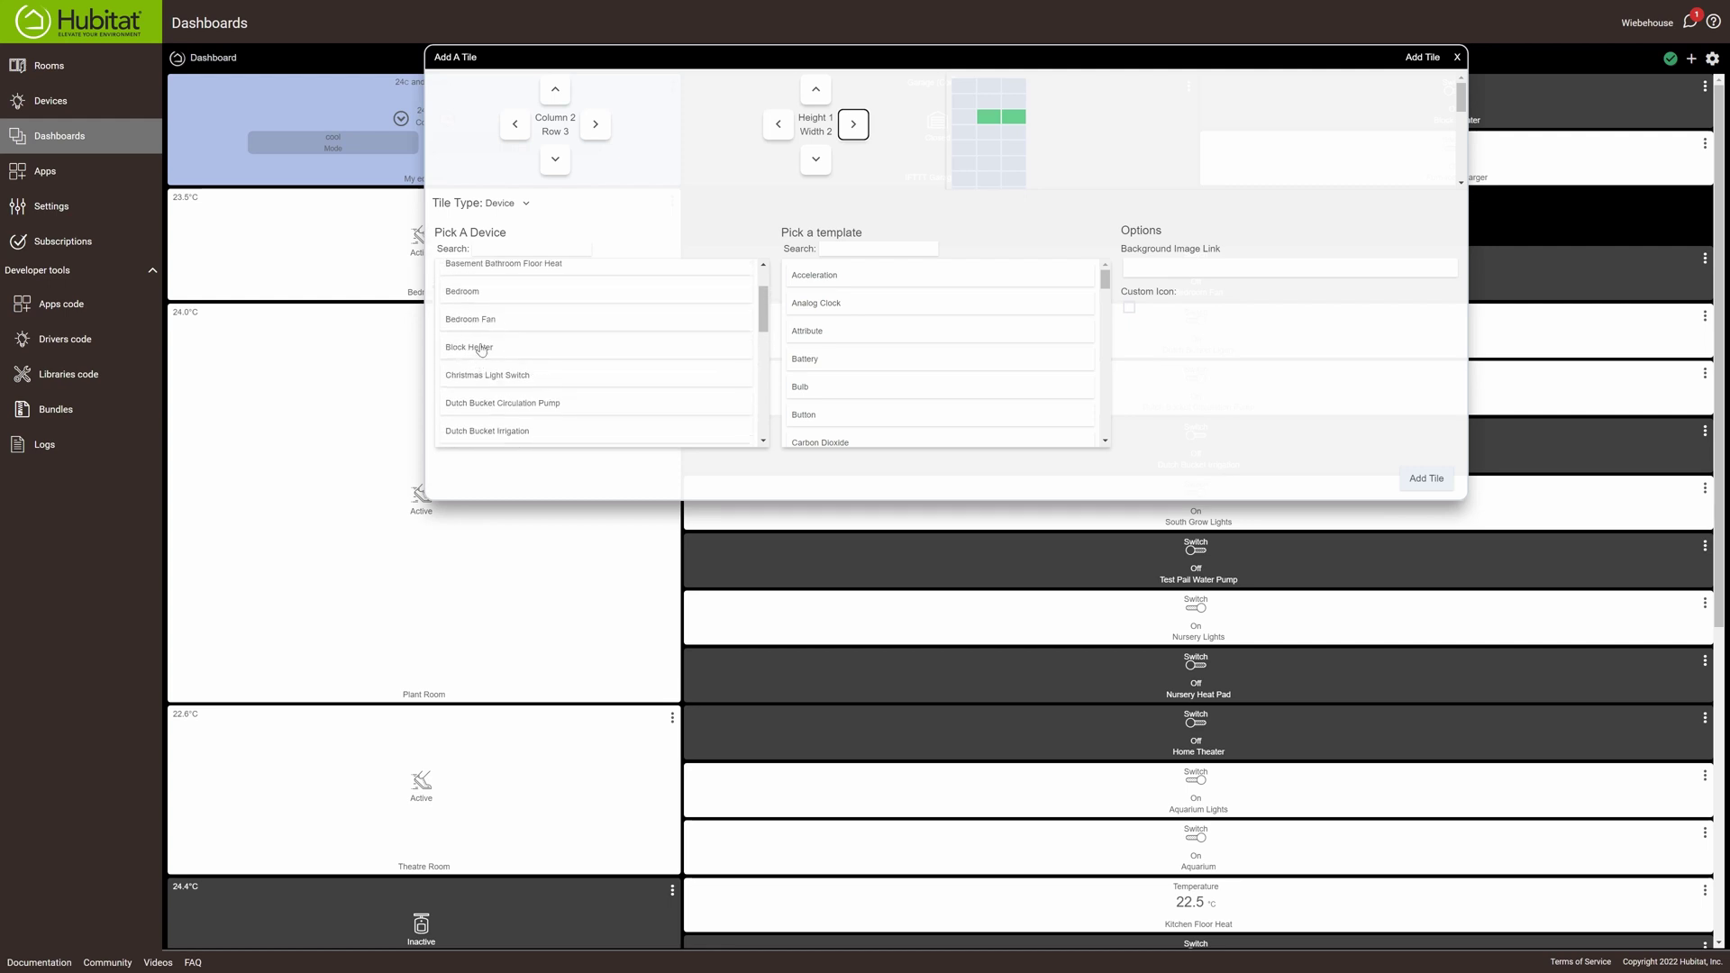
{"action": "scroll", "coordinate": [486, 346], "scroll_direction": "up", "scroll_amount": 1}
{"action": "scroll", "coordinate": [516, 350], "scroll_direction": "down", "scroll_amount": 3}
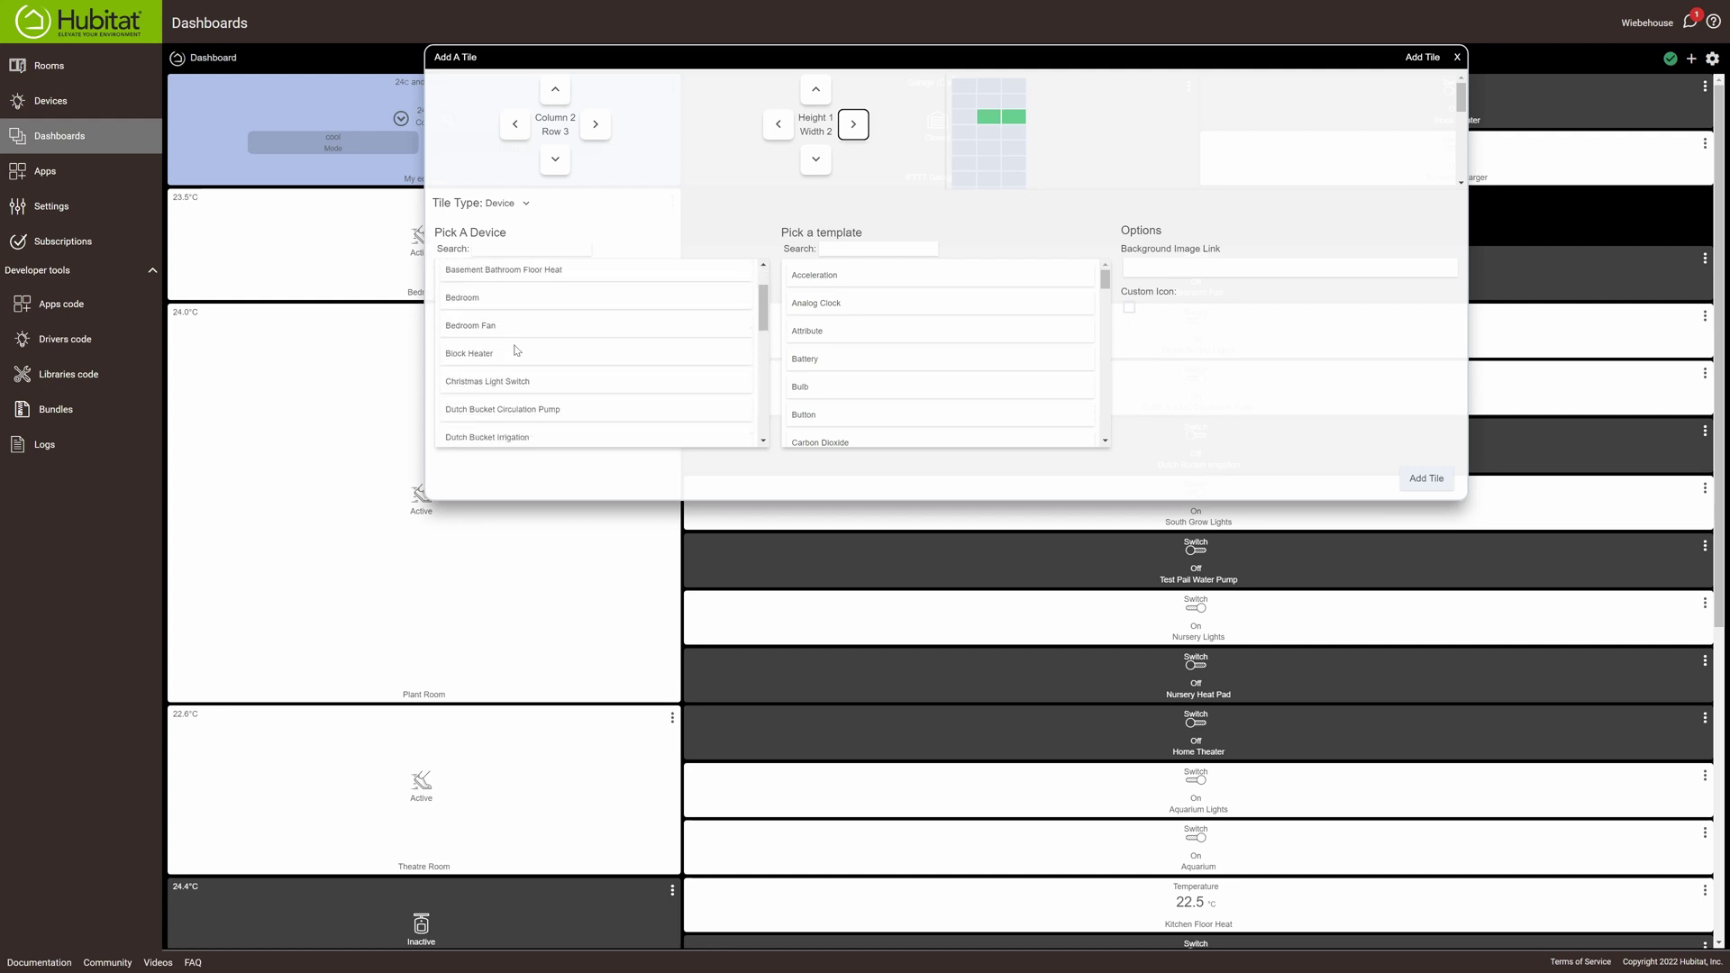
{"action": "scroll", "coordinate": [517, 342], "scroll_direction": "down", "scroll_amount": 4}
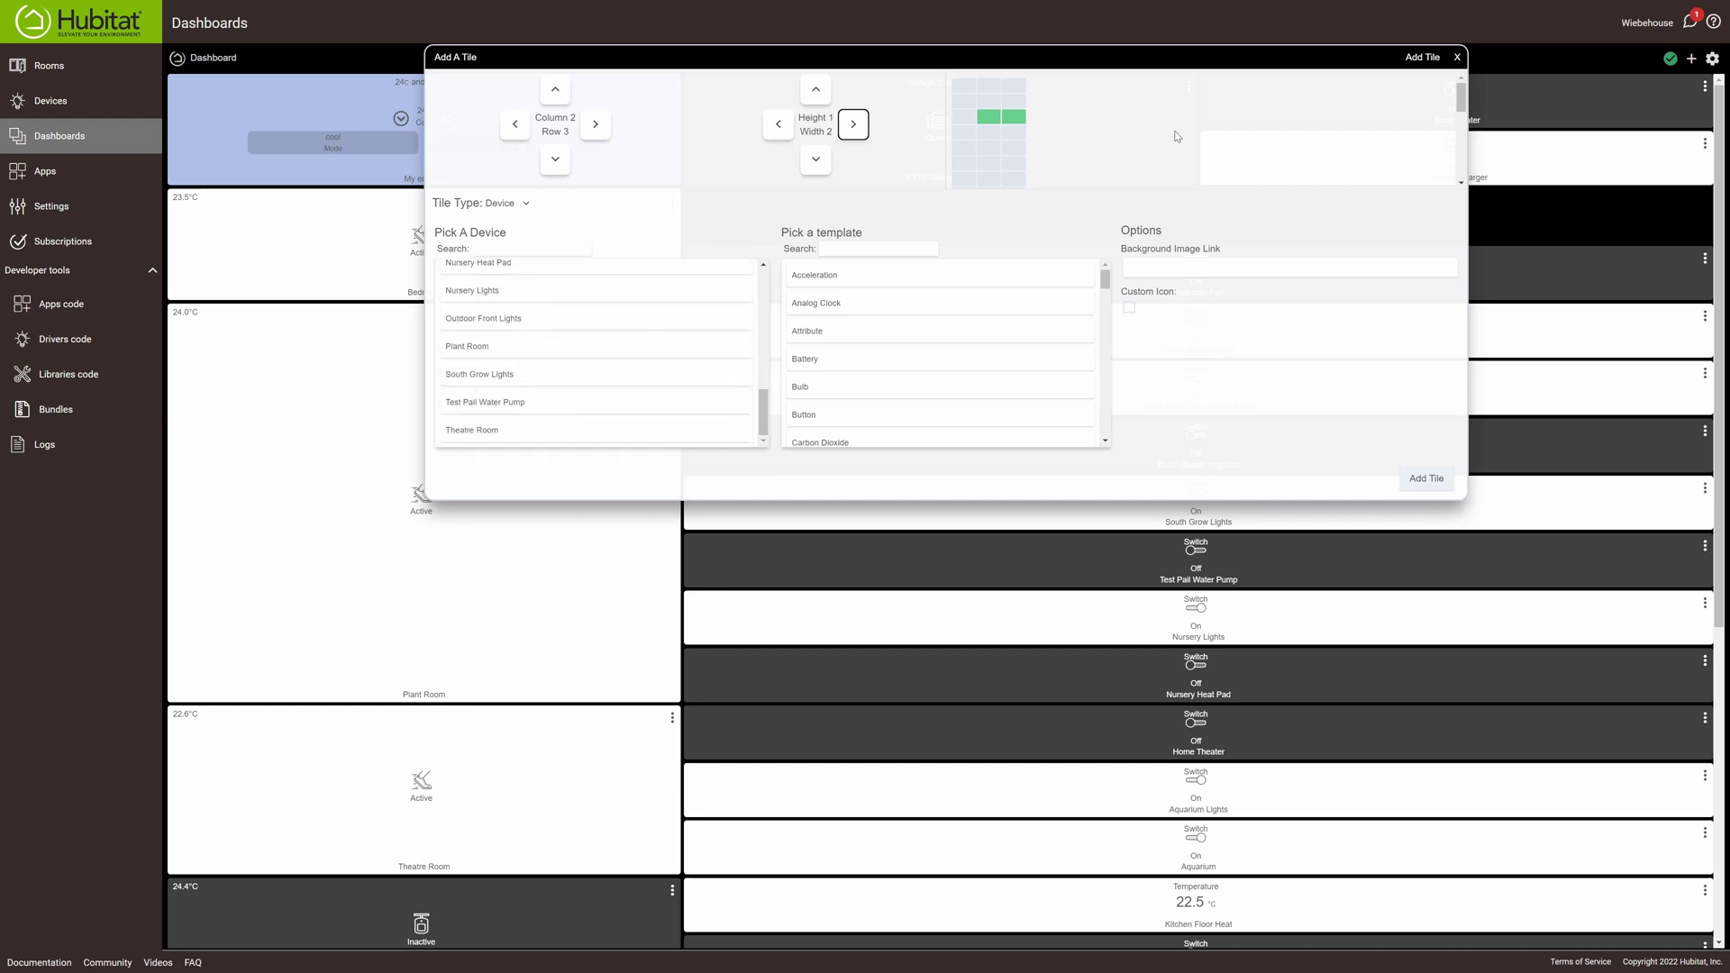
{"action": "left_click", "coordinate": [1456, 56]}
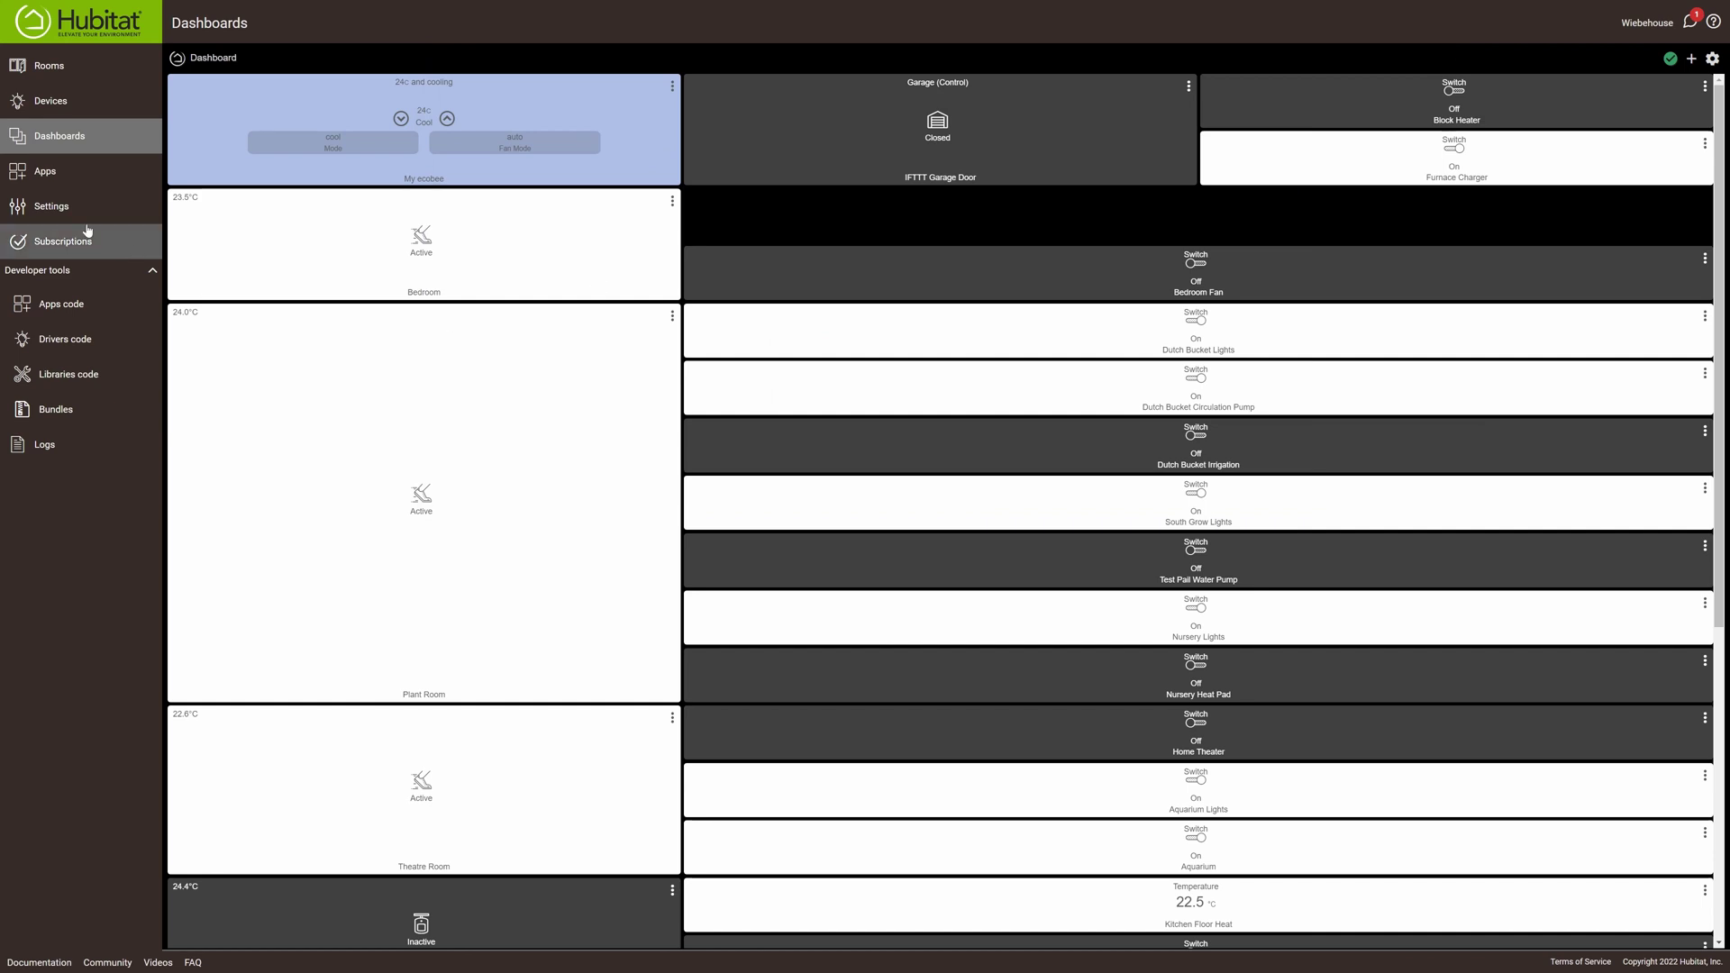
- In the Dashboard app's device list, tick Bedroom Light Switch, update, and return to Dashboards
{"action": "left_click", "coordinate": [50, 171]}
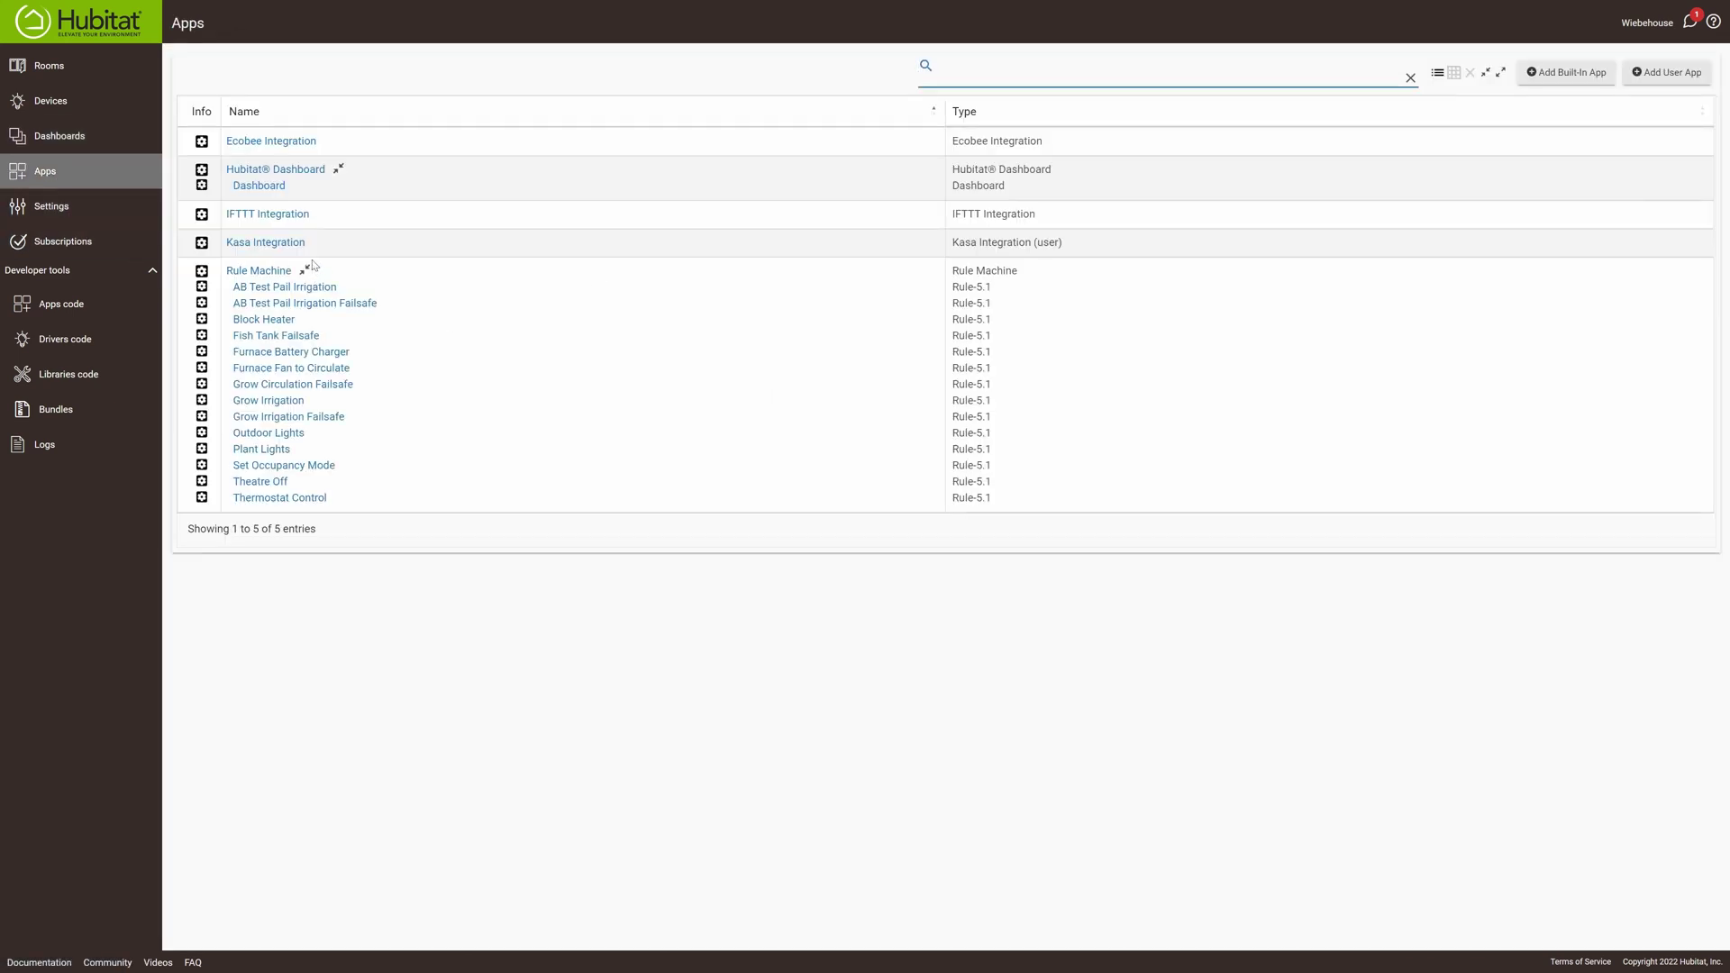
{"action": "left_click", "coordinate": [261, 185]}
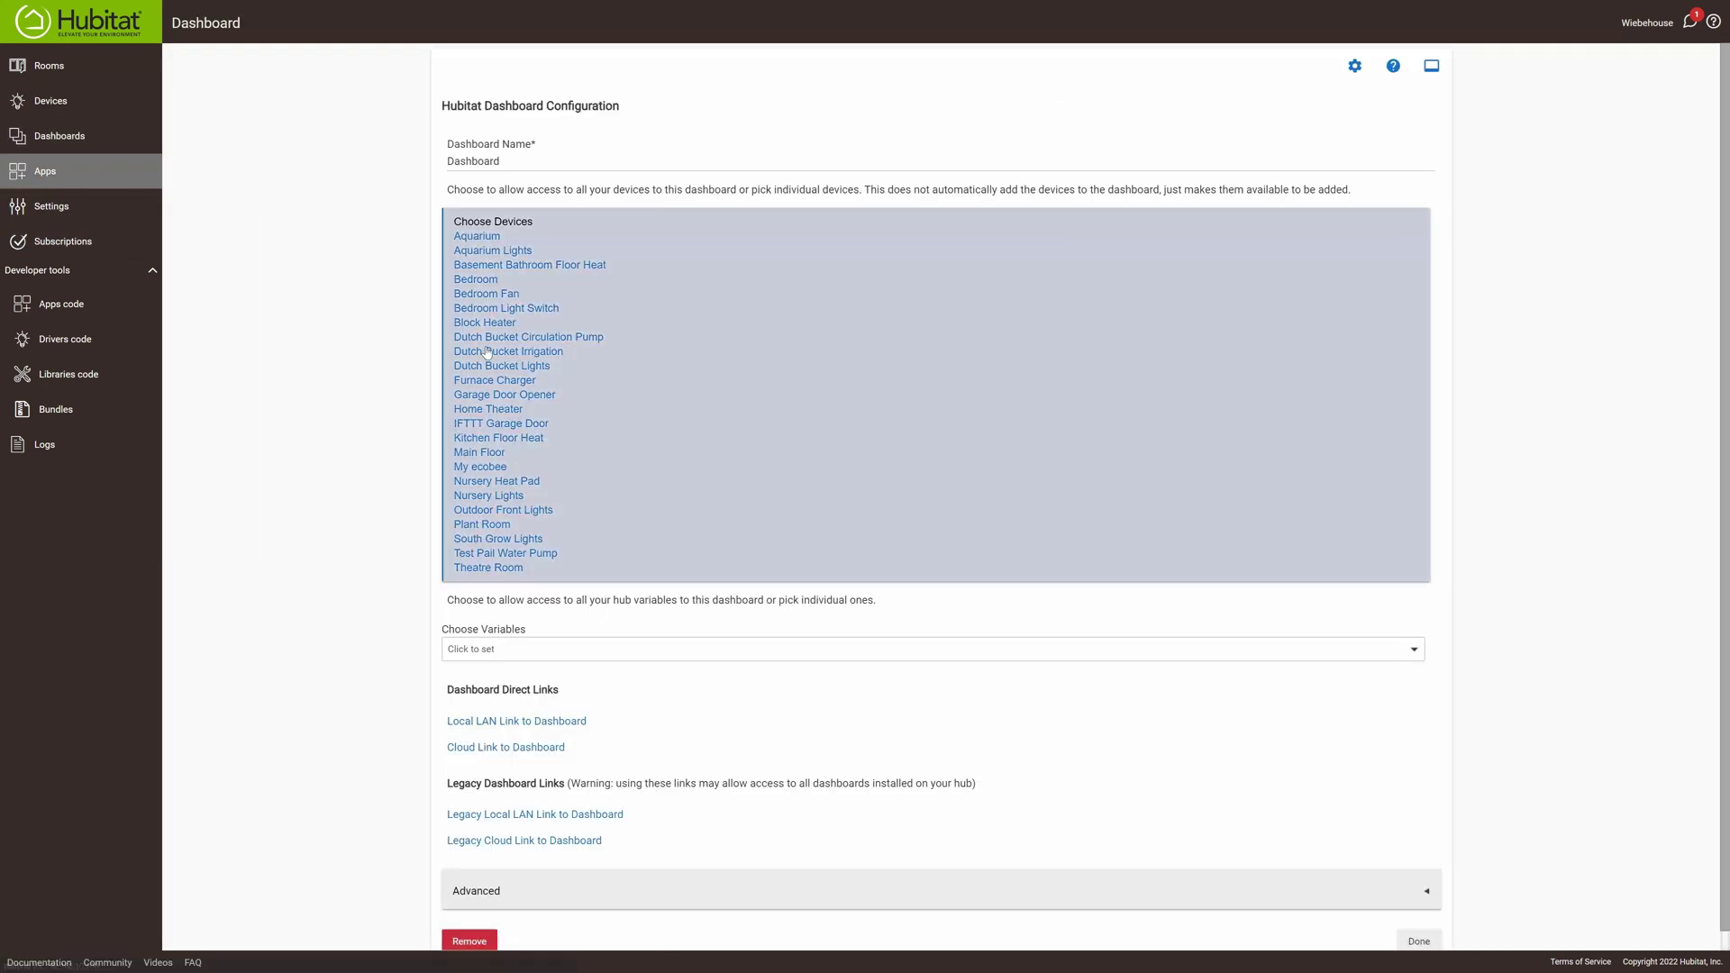
{"action": "left_click", "coordinate": [667, 322]}
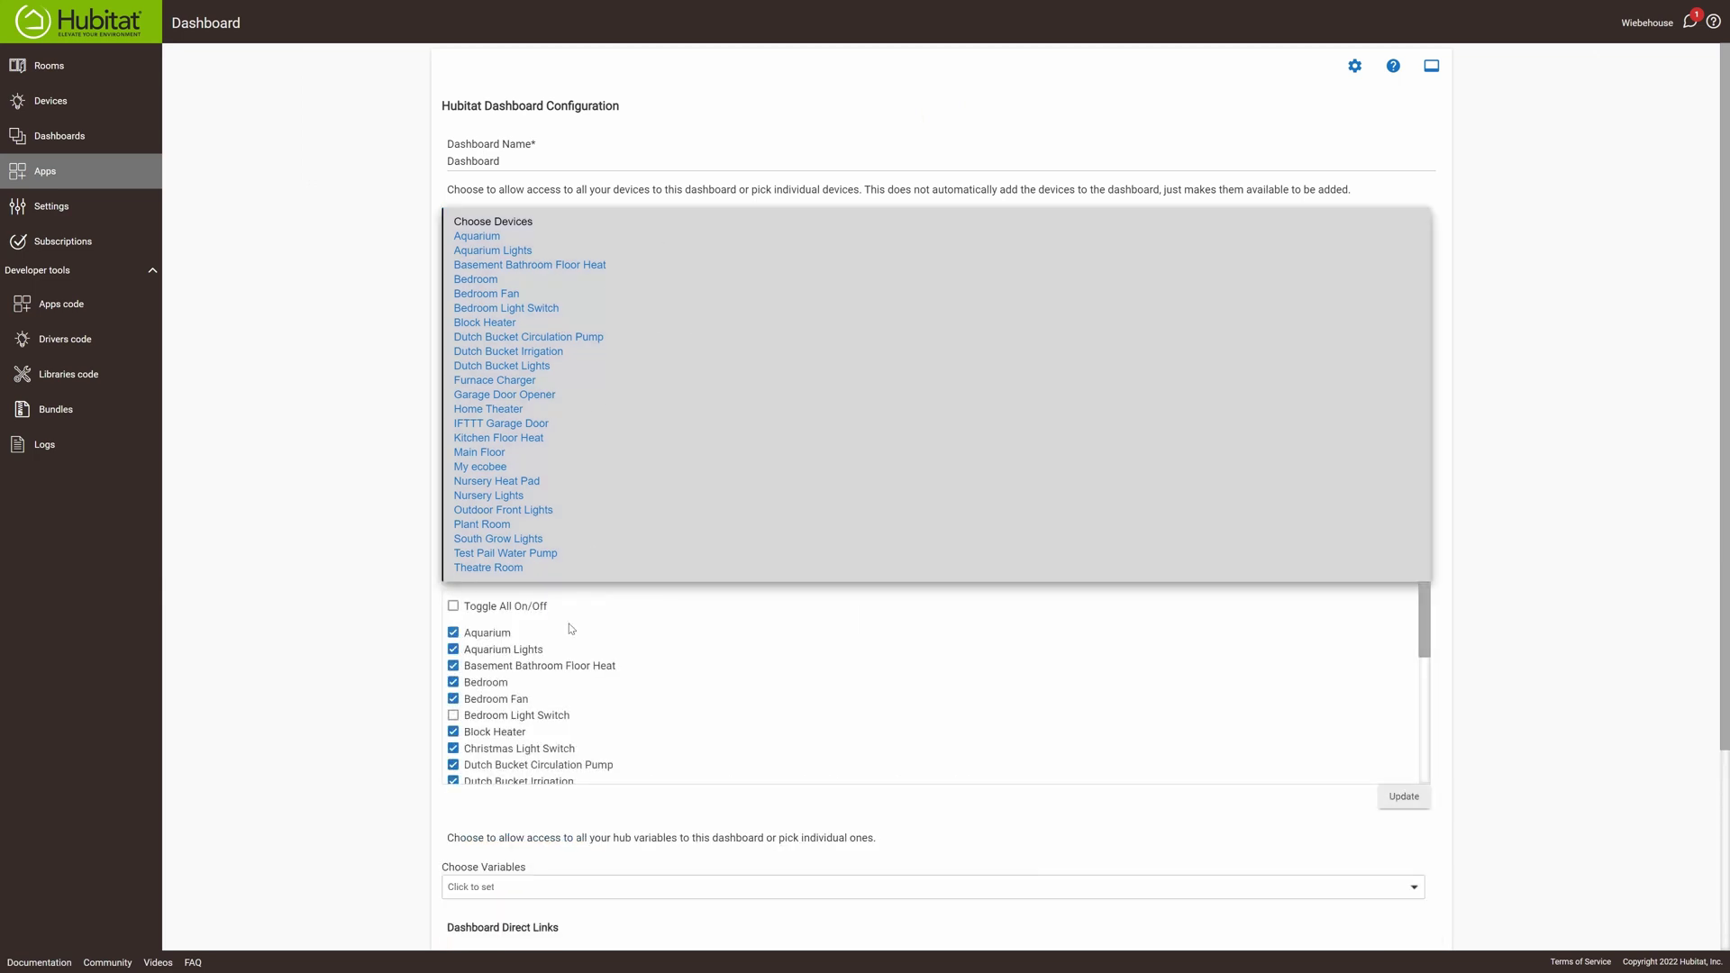
{"action": "left_click", "coordinate": [453, 715]}
{"action": "left_click", "coordinate": [1388, 797]}
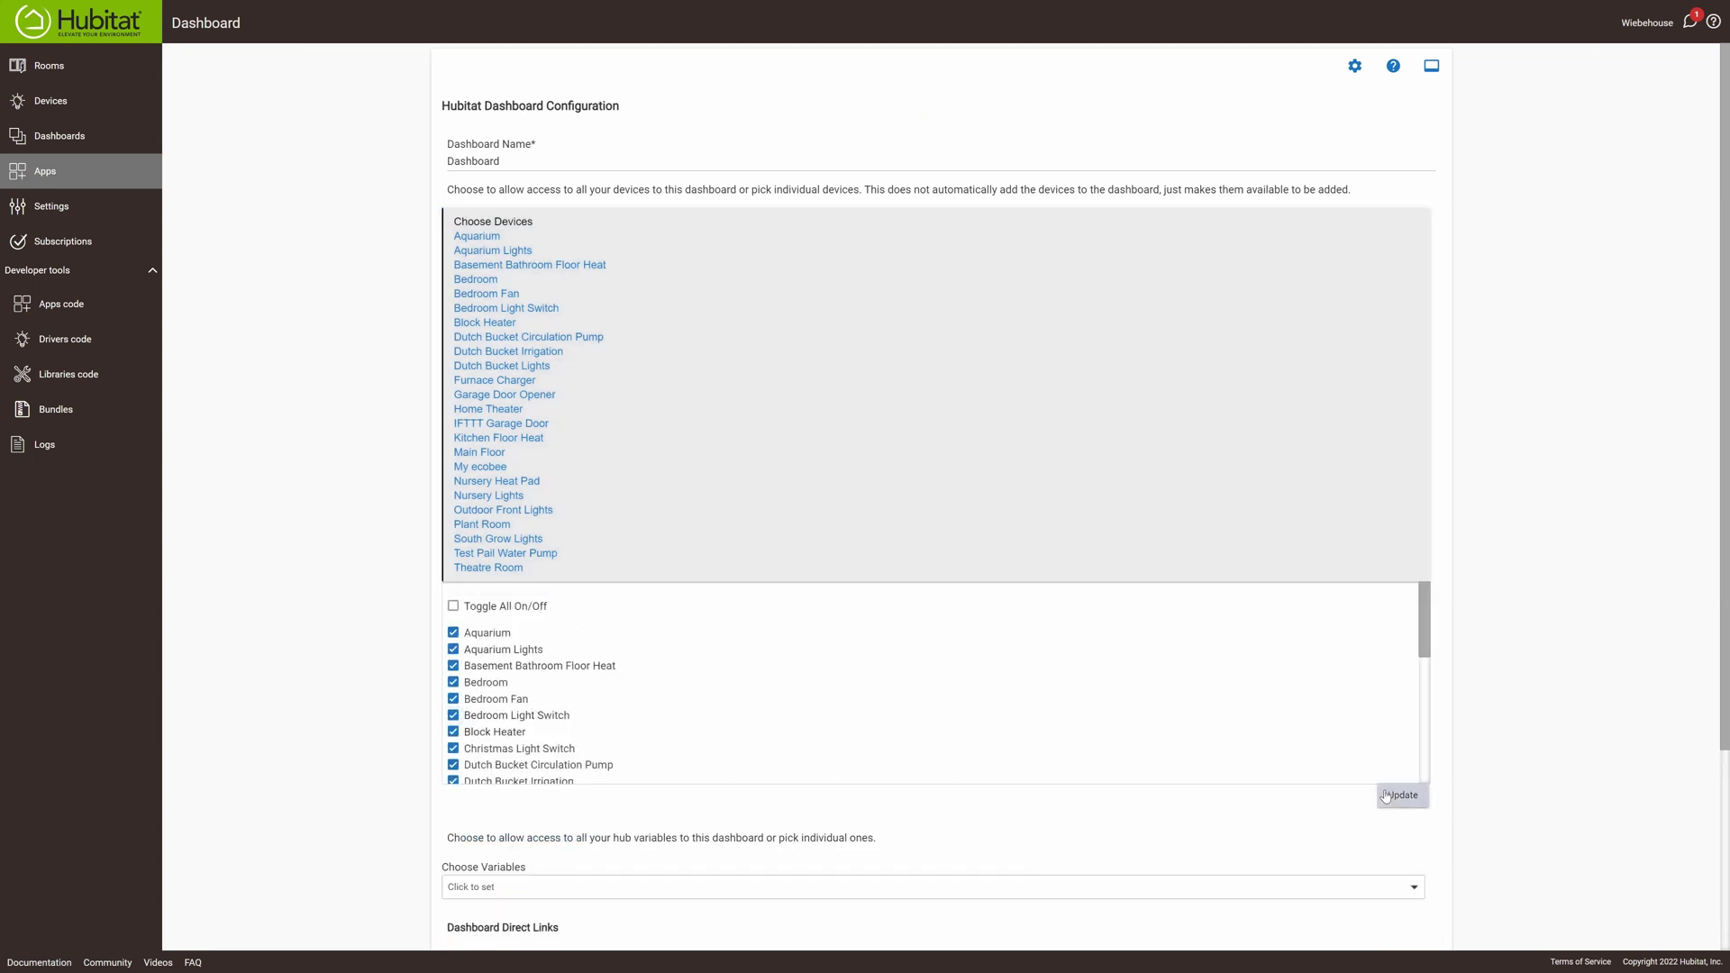
{"action": "scroll", "coordinate": [969, 807], "scroll_direction": "down", "scroll_amount": 1}
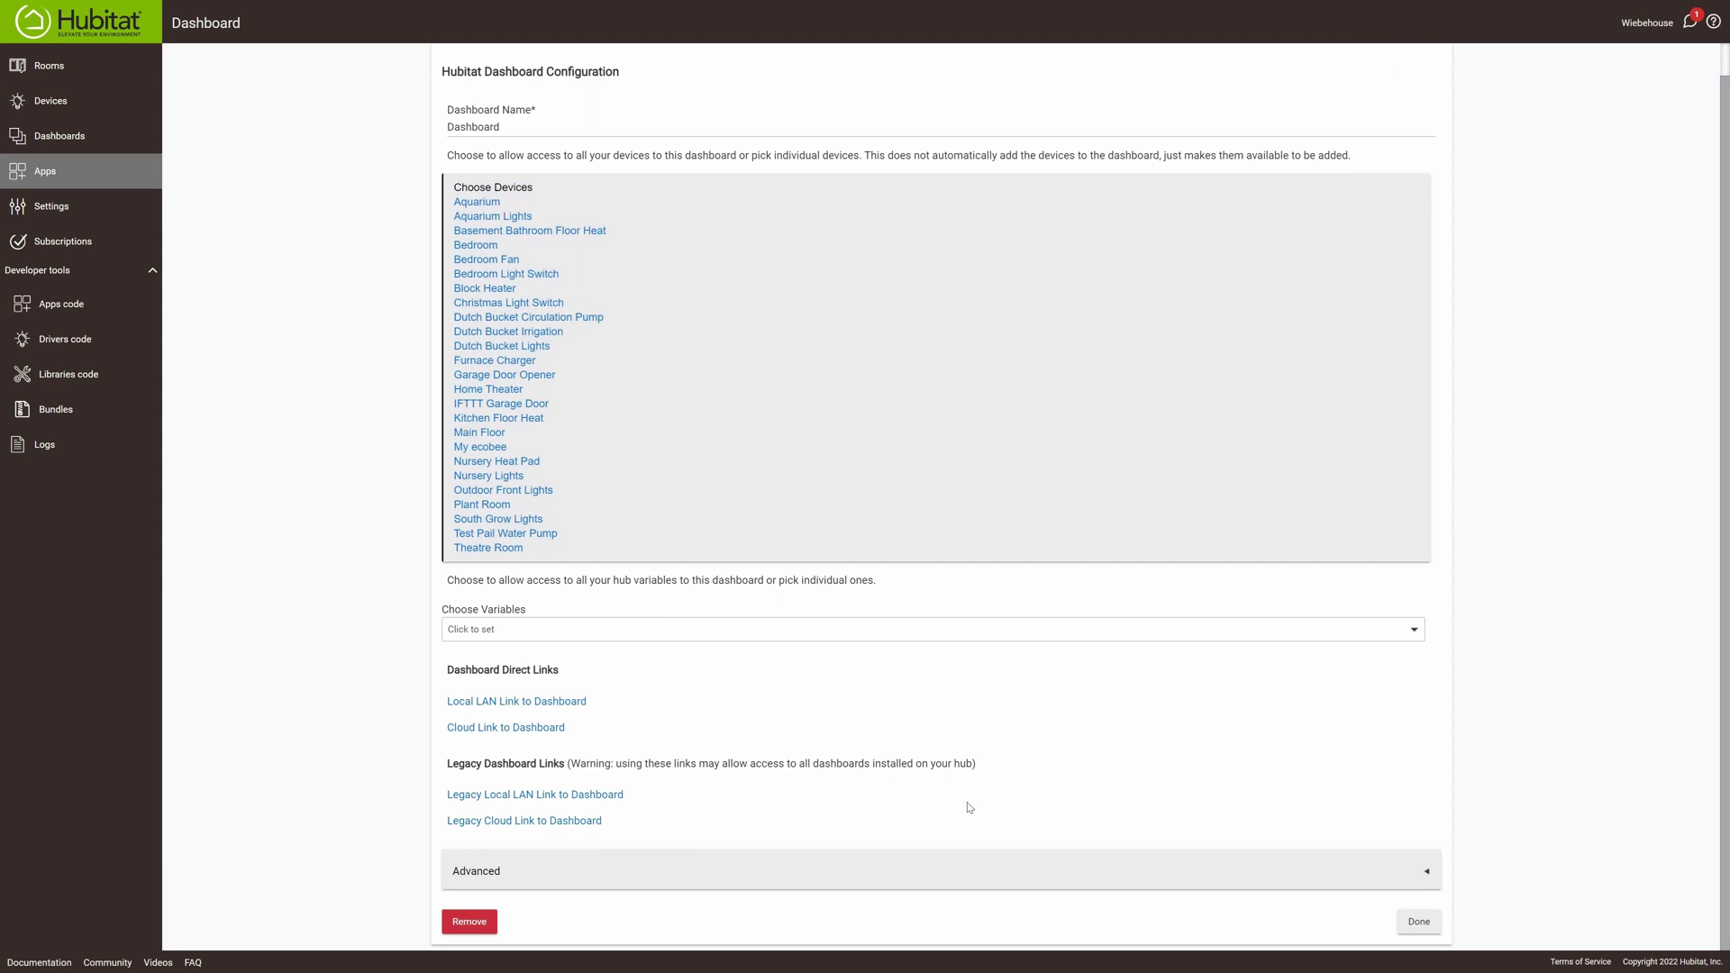
{"action": "left_click", "coordinate": [1418, 921]}
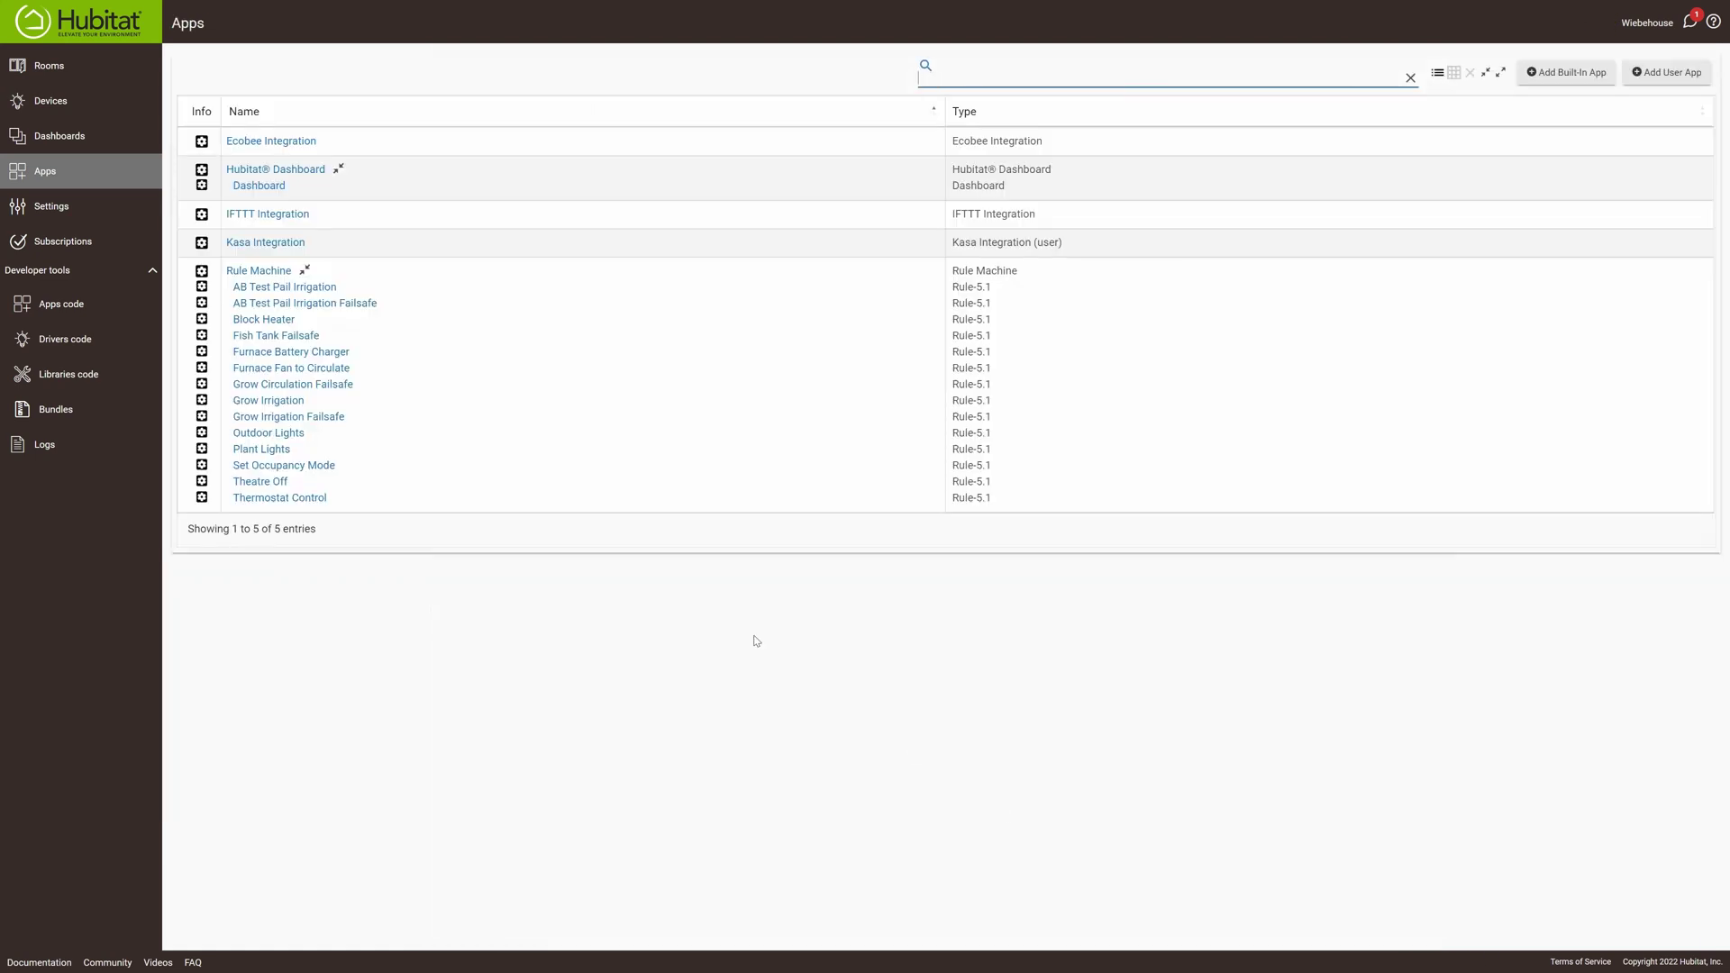
{"action": "left_click", "coordinate": [126, 137]}
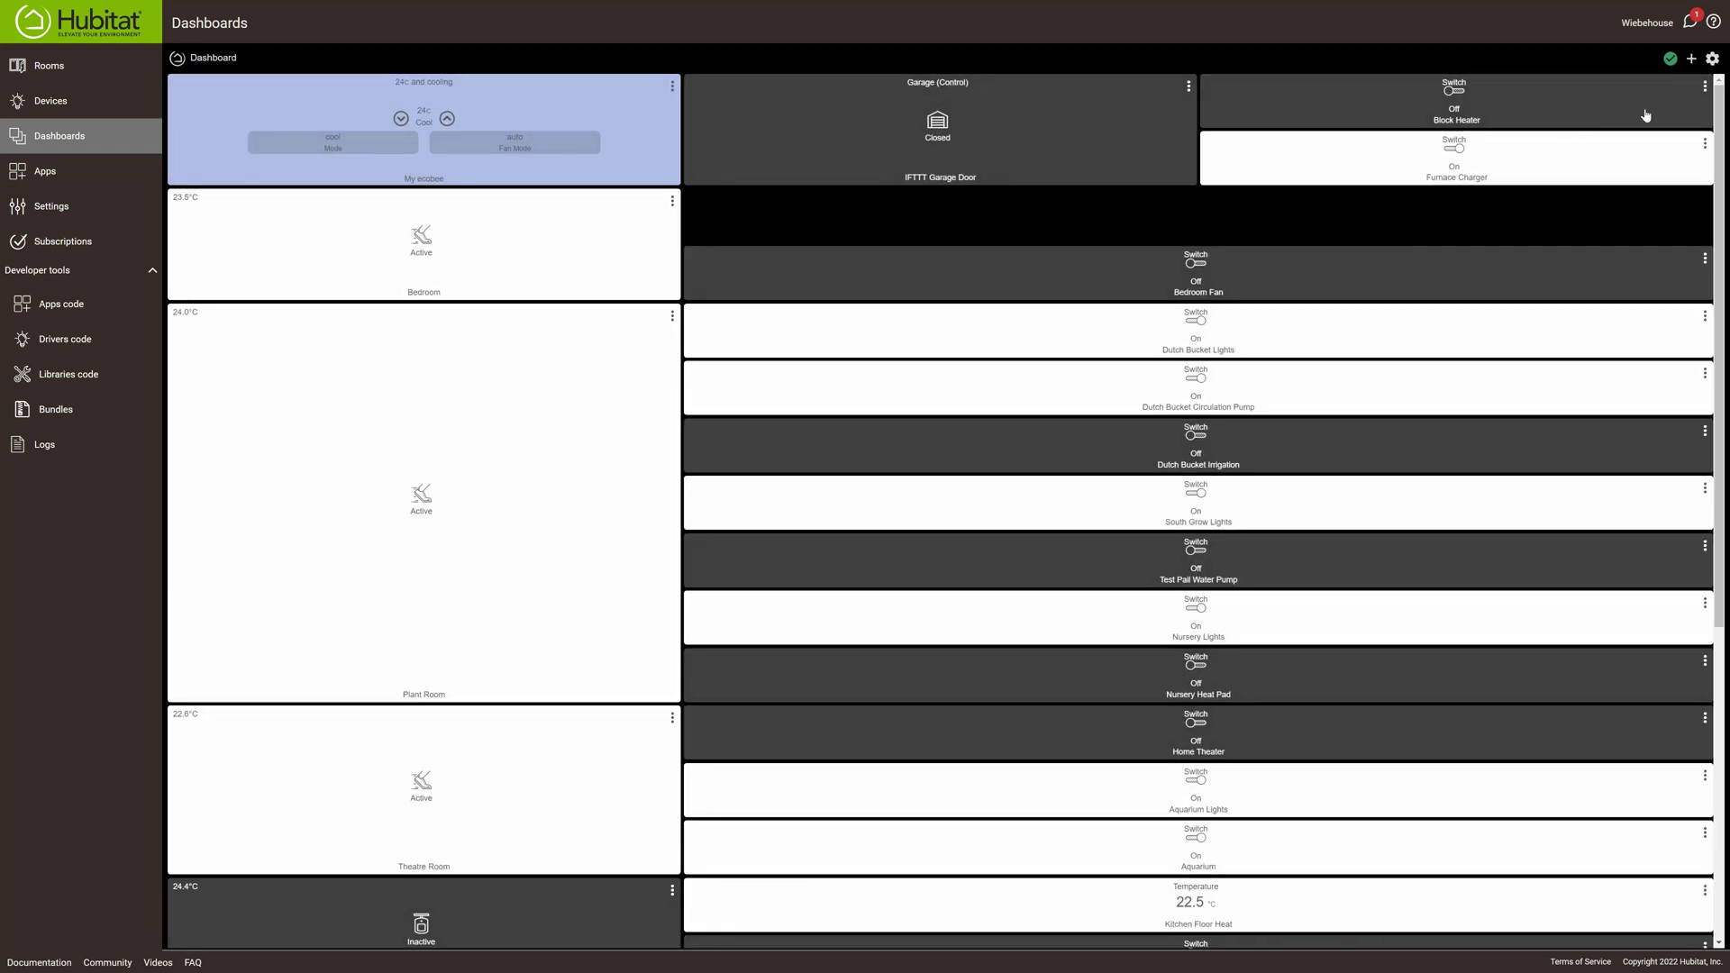
- Add a Bedroom Light Switch tile using the Switch template, width 2, height 1
{"action": "left_click", "coordinate": [1689, 62]}
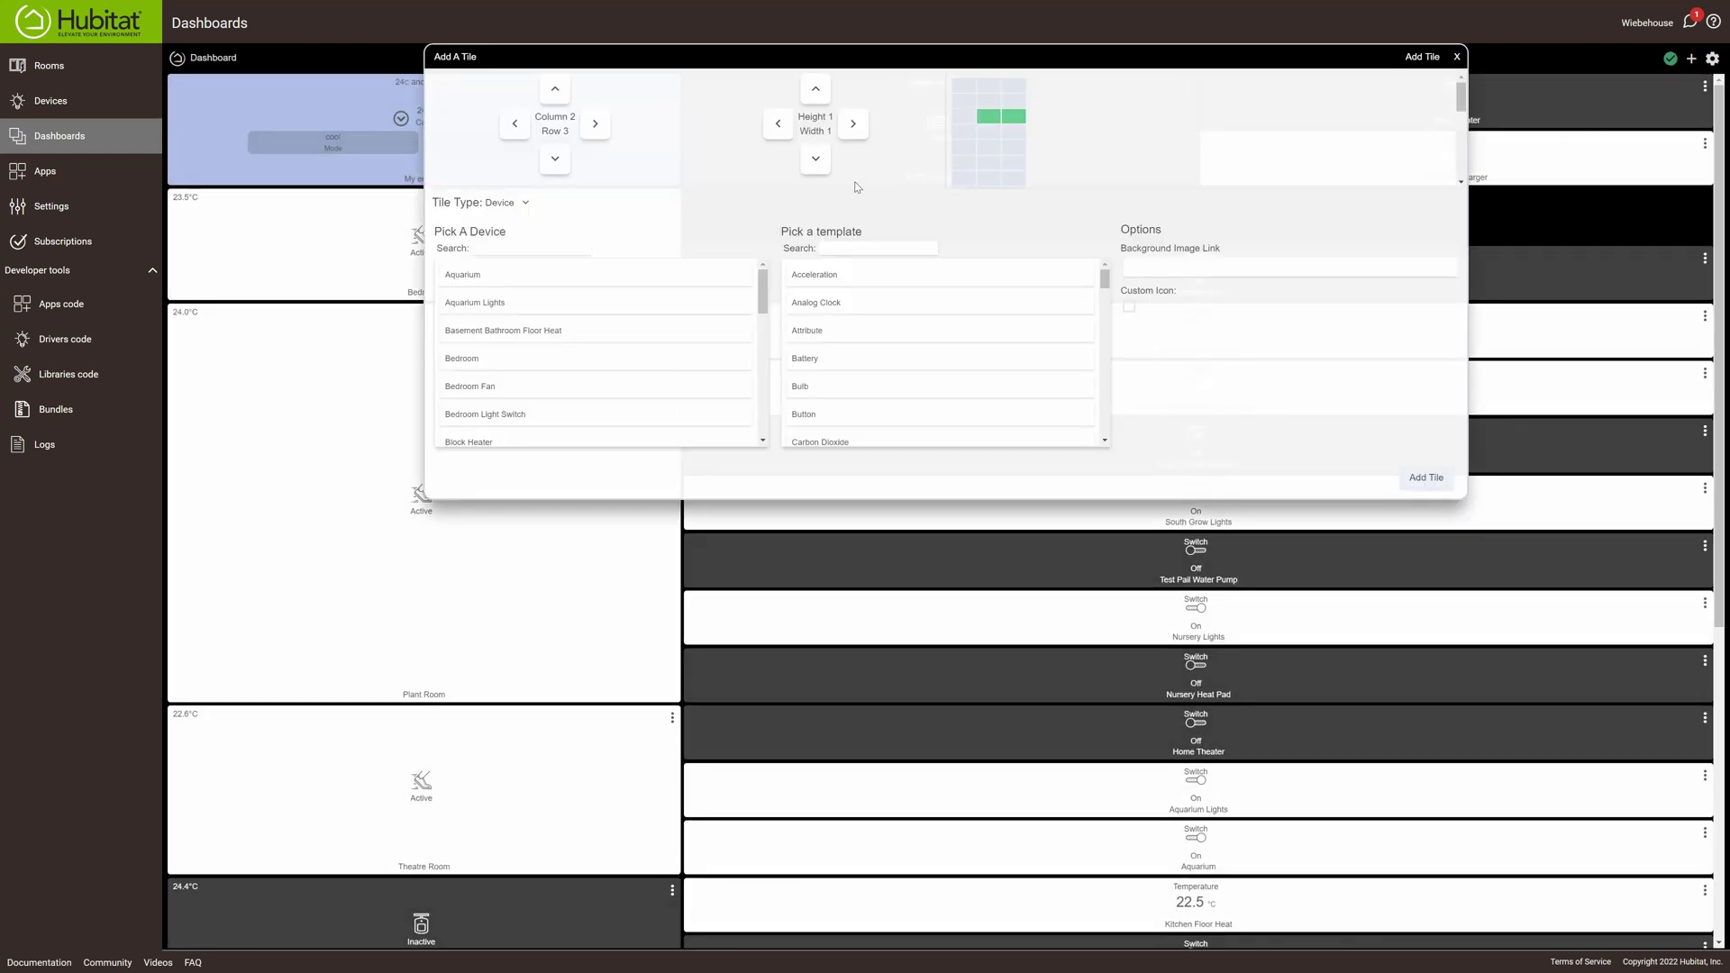
{"action": "left_click", "coordinate": [494, 415]}
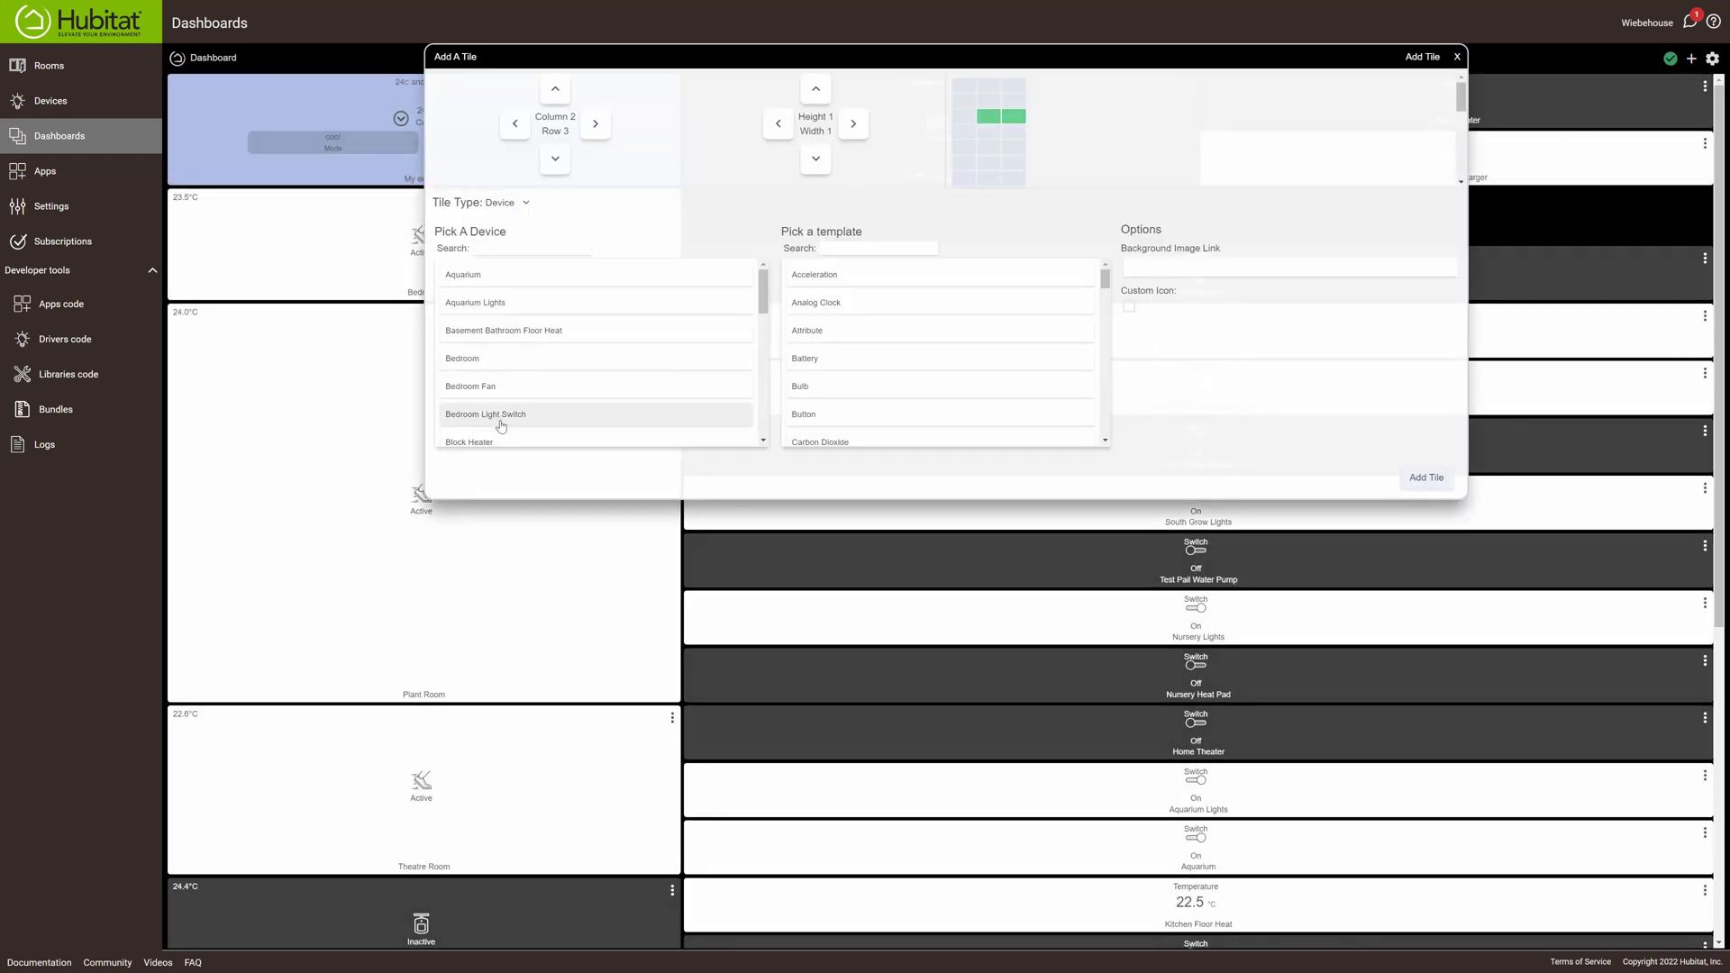
{"action": "left_click", "coordinate": [853, 126]}
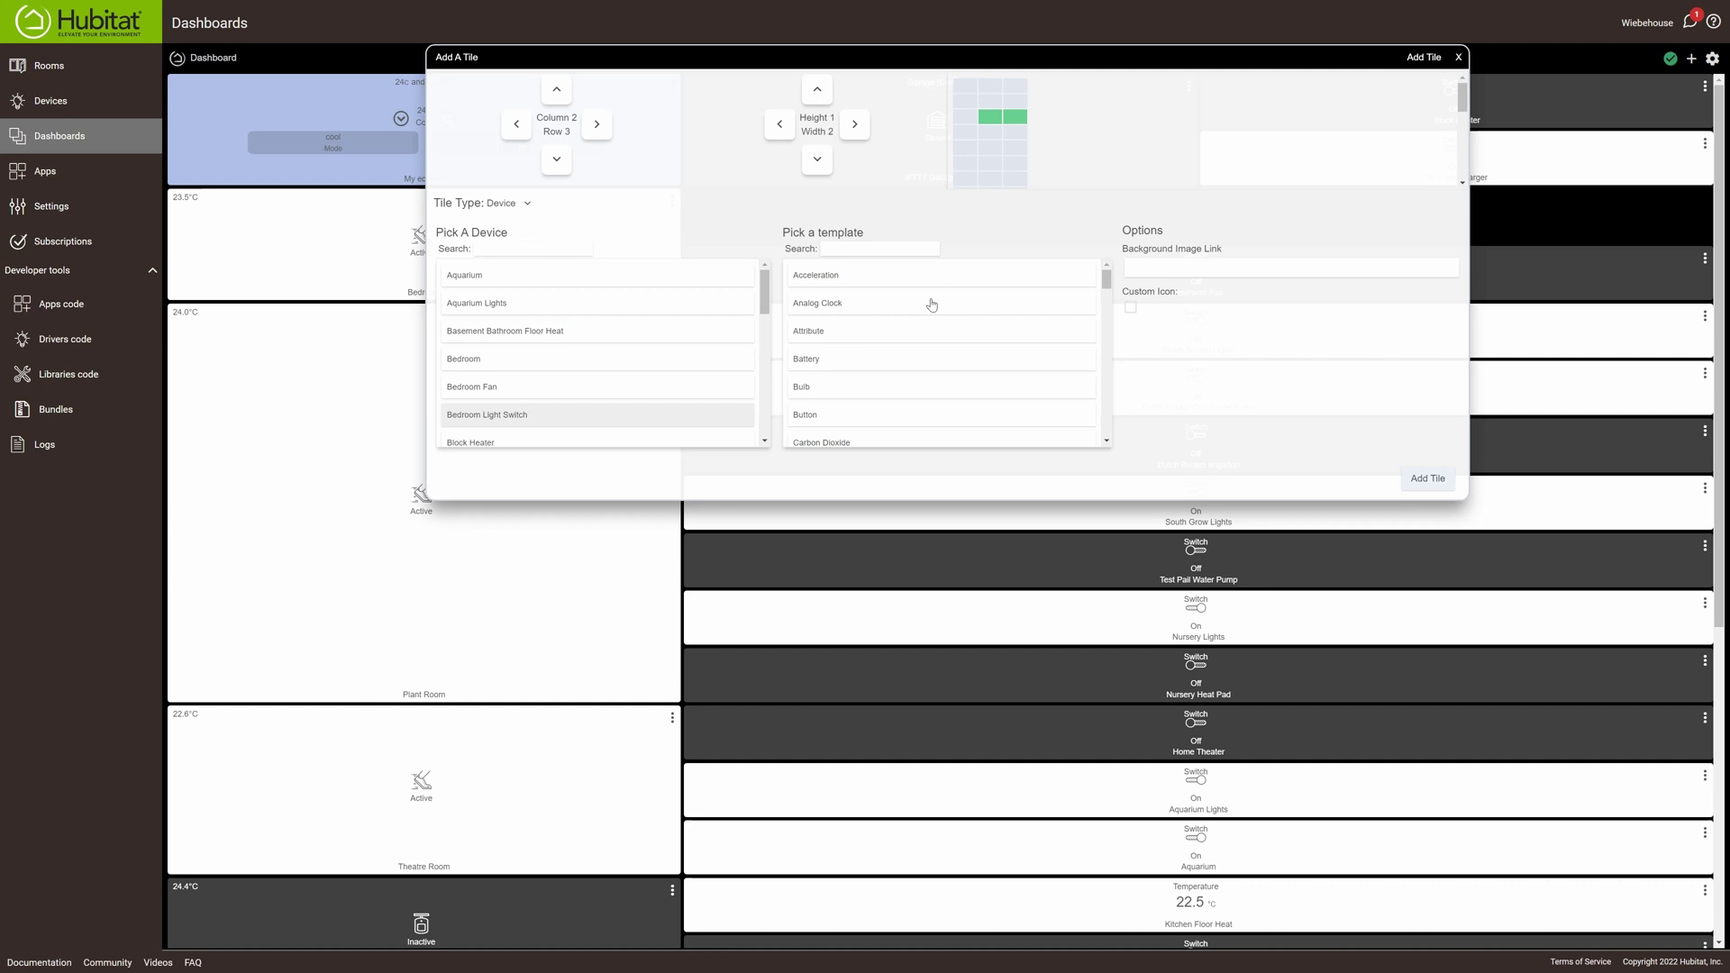
{"action": "scroll", "coordinate": [931, 304], "scroll_direction": "down", "scroll_amount": 5}
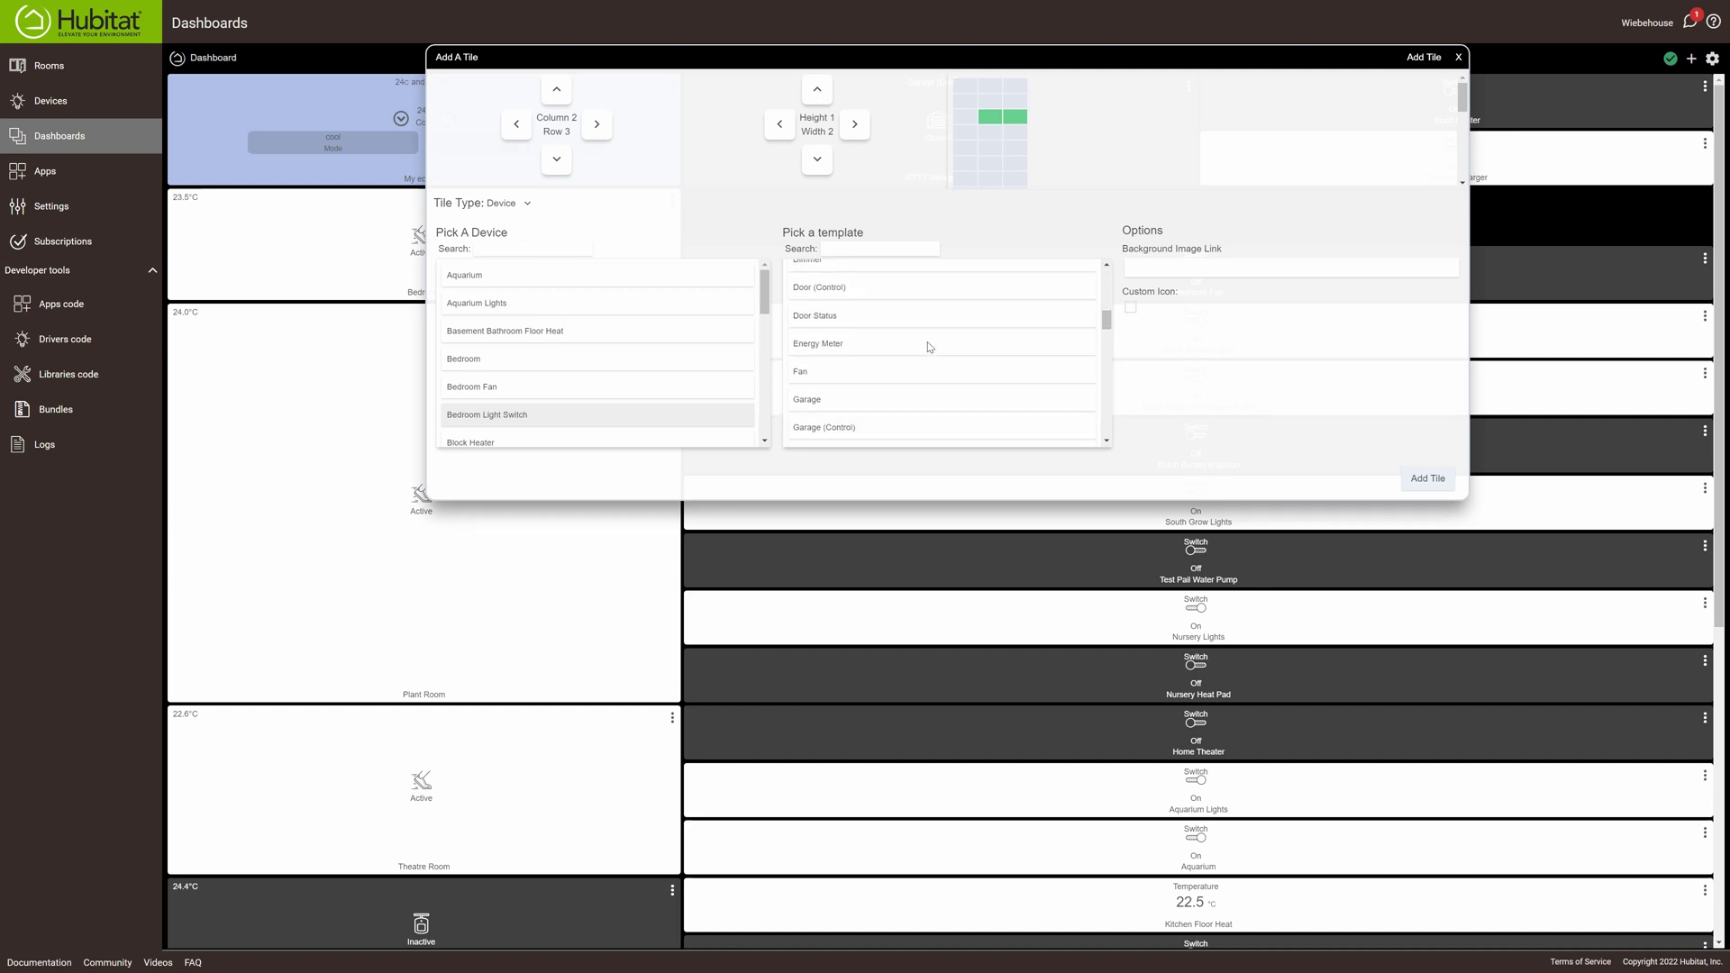
{"action": "scroll", "coordinate": [927, 342], "scroll_direction": "down", "scroll_amount": 5}
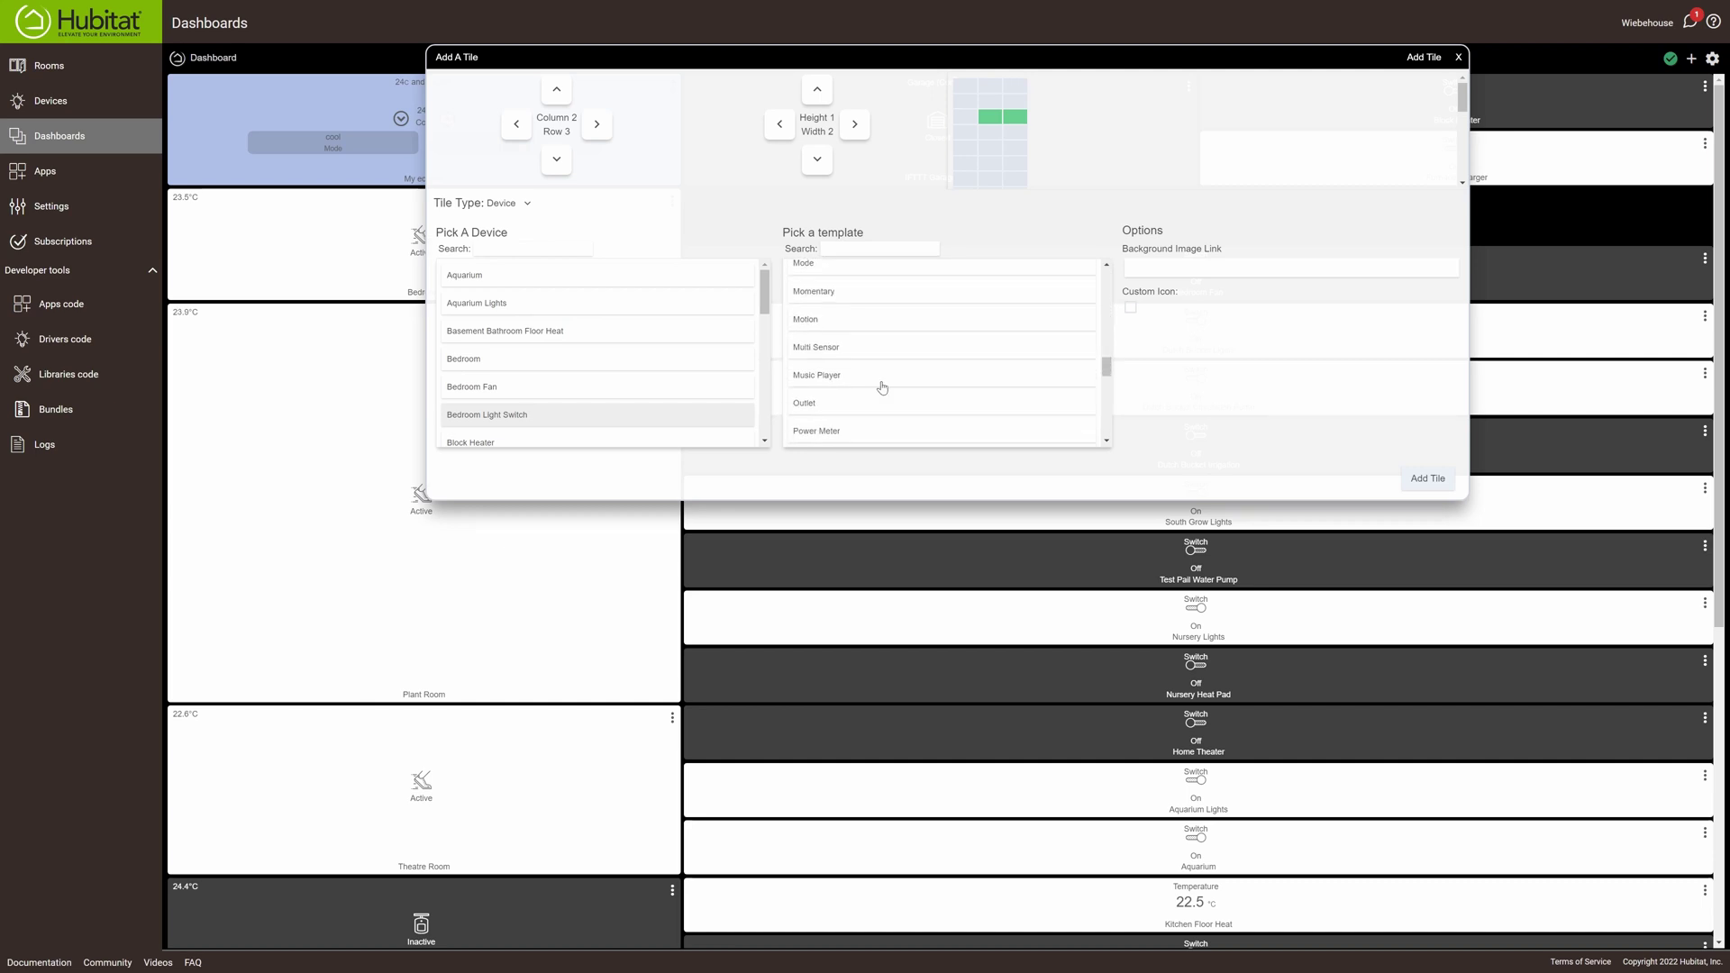
{"action": "scroll", "coordinate": [882, 387], "scroll_direction": "down", "scroll_amount": 3}
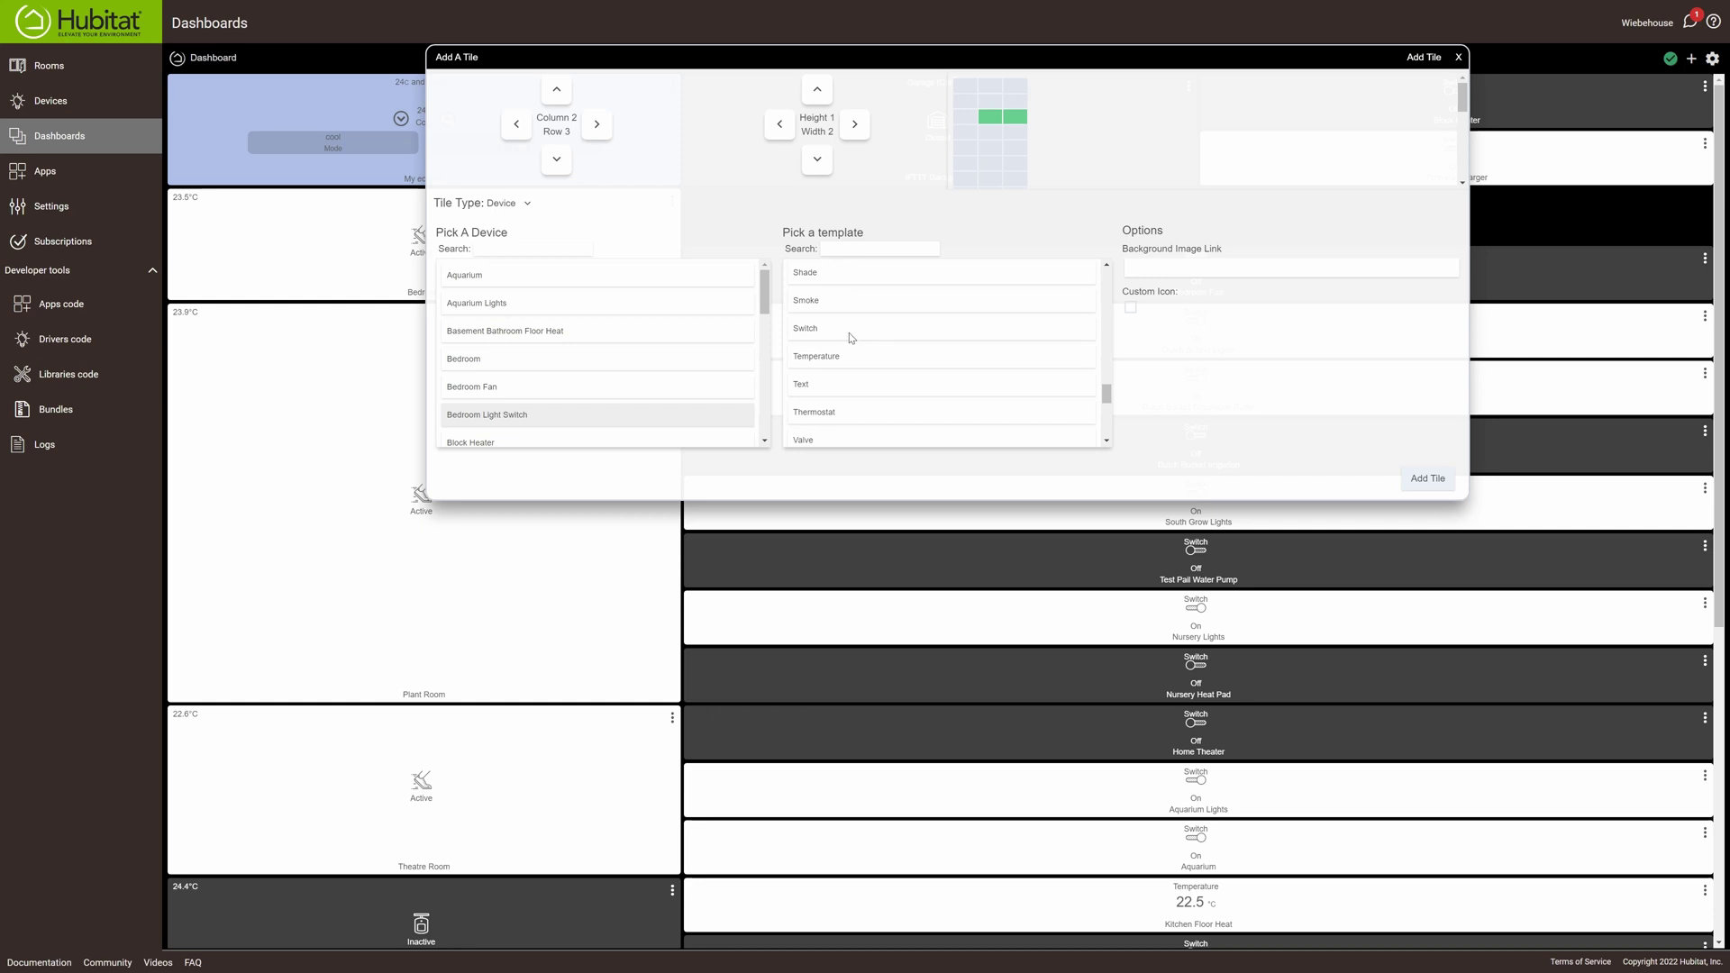
{"action": "left_click", "coordinate": [803, 332]}
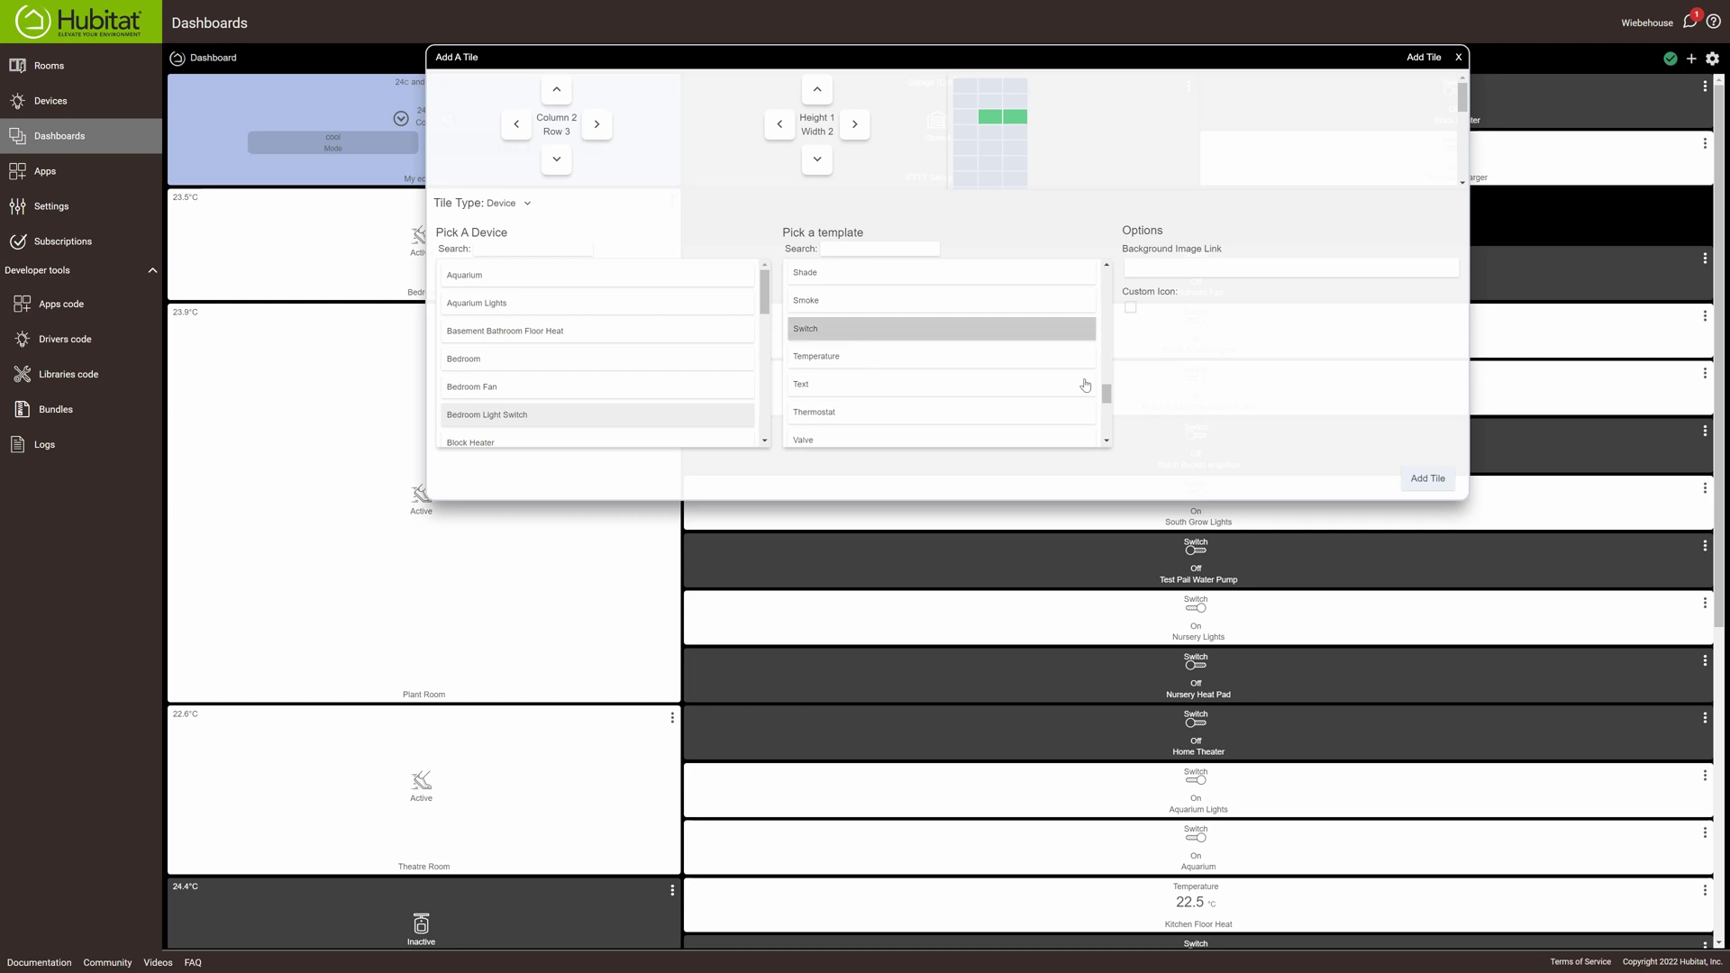
{"action": "left_click", "coordinate": [1431, 478]}
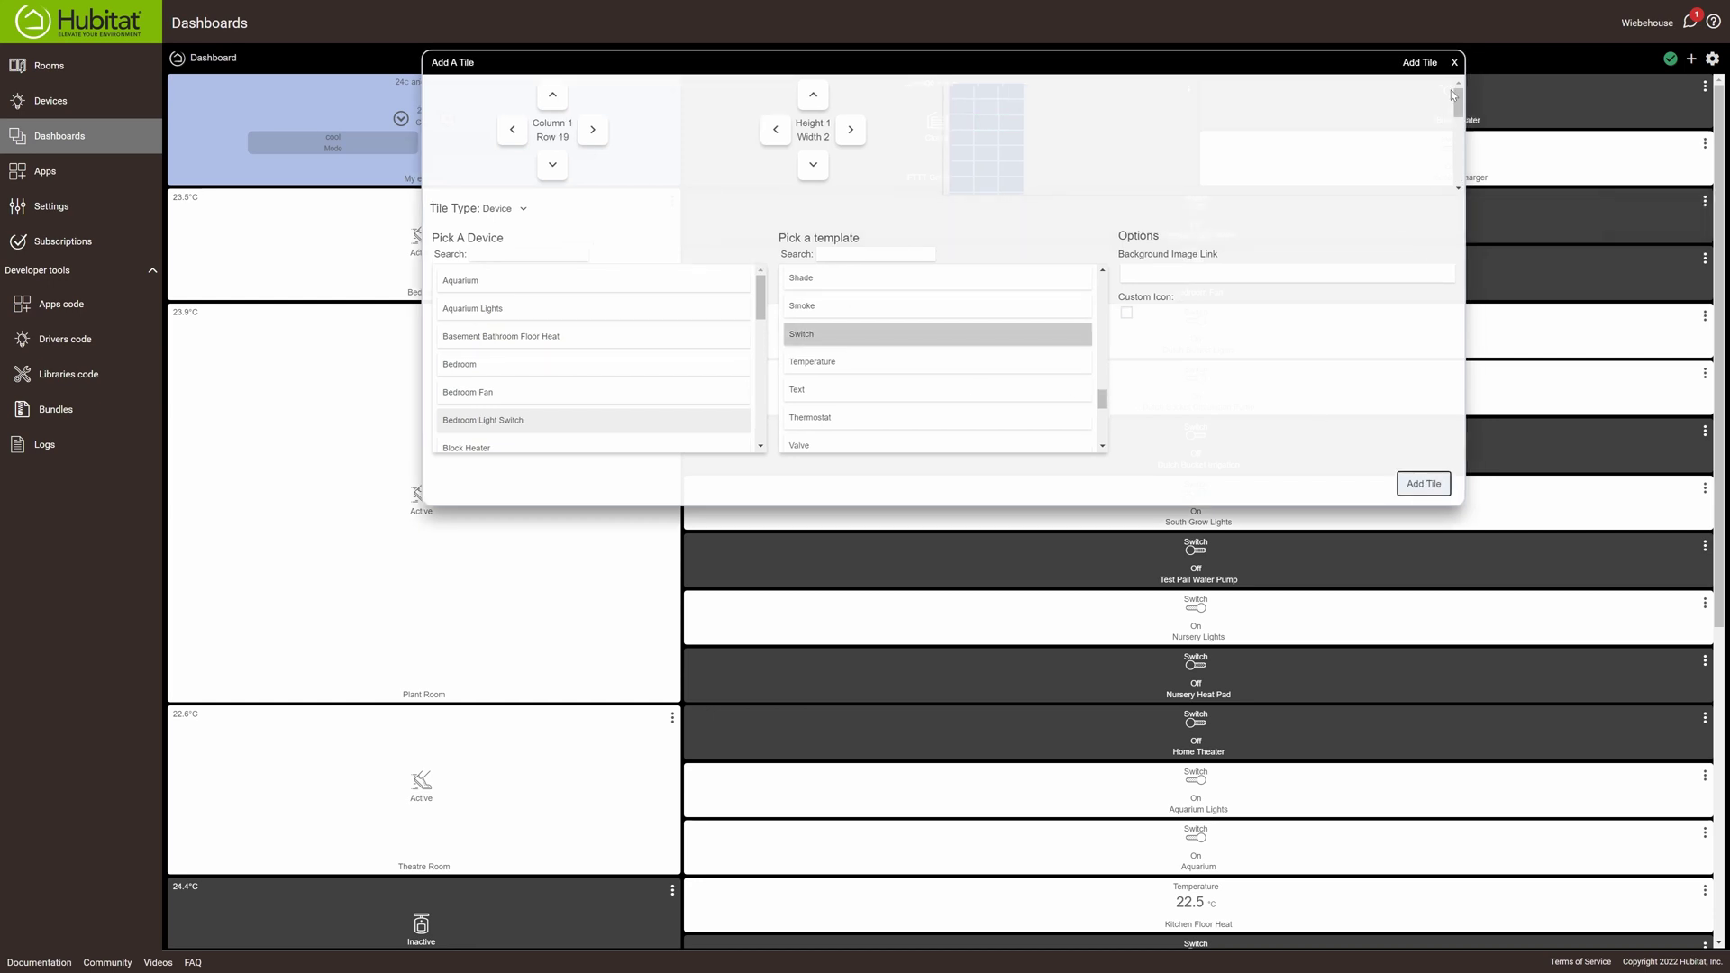